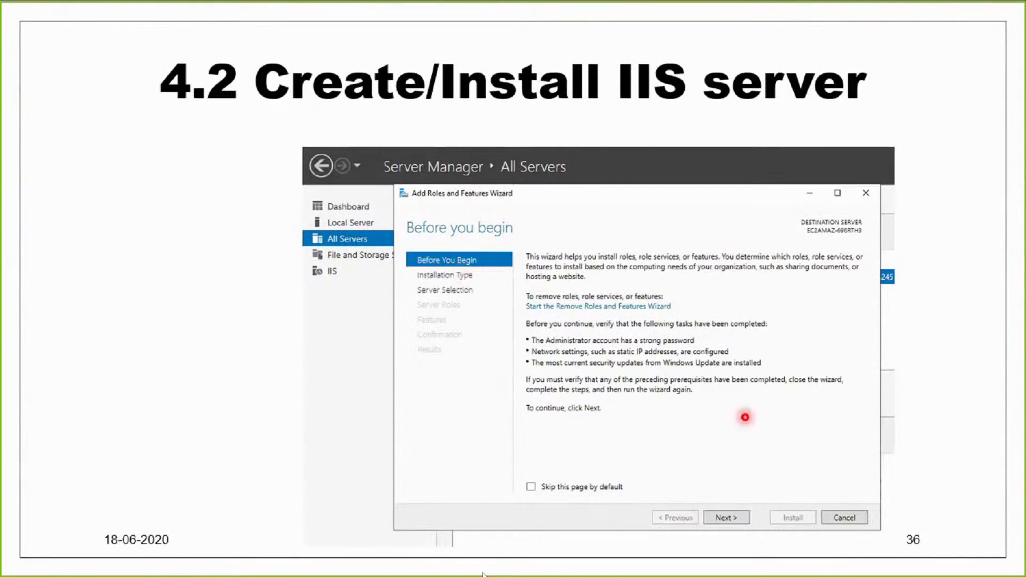
key(Right)
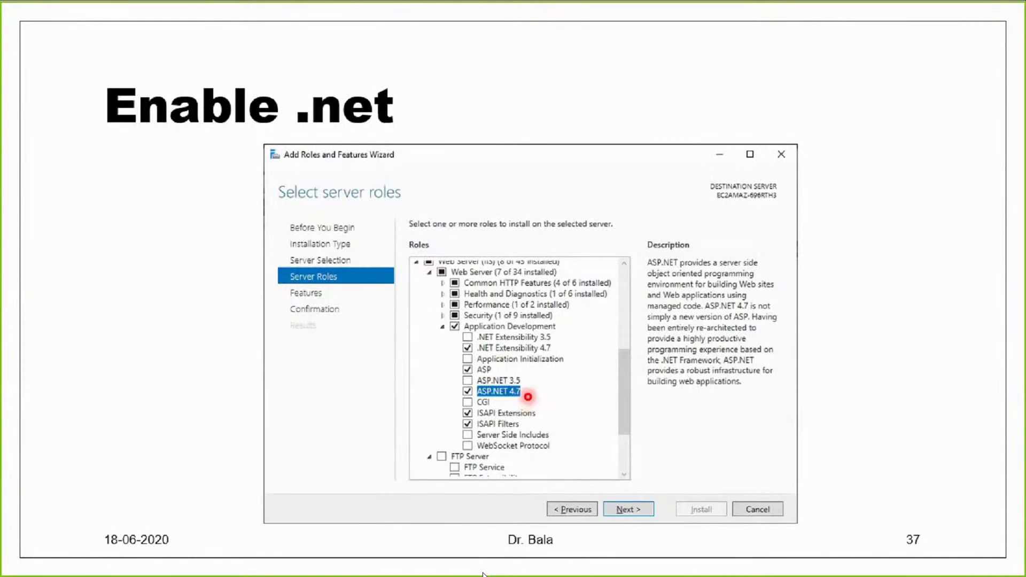
key(Right)
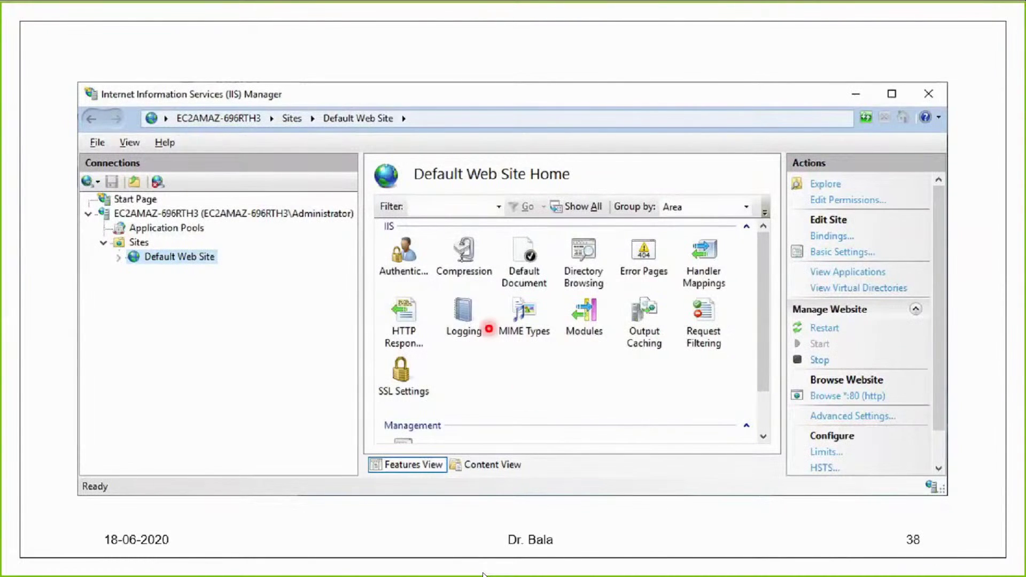
key(Right)
key(Right)
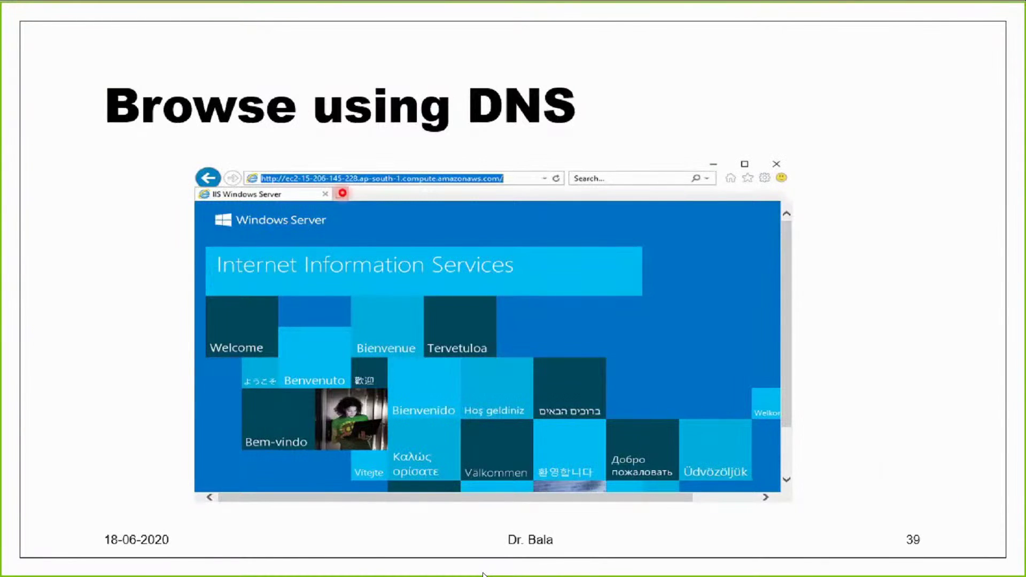
key(Right)
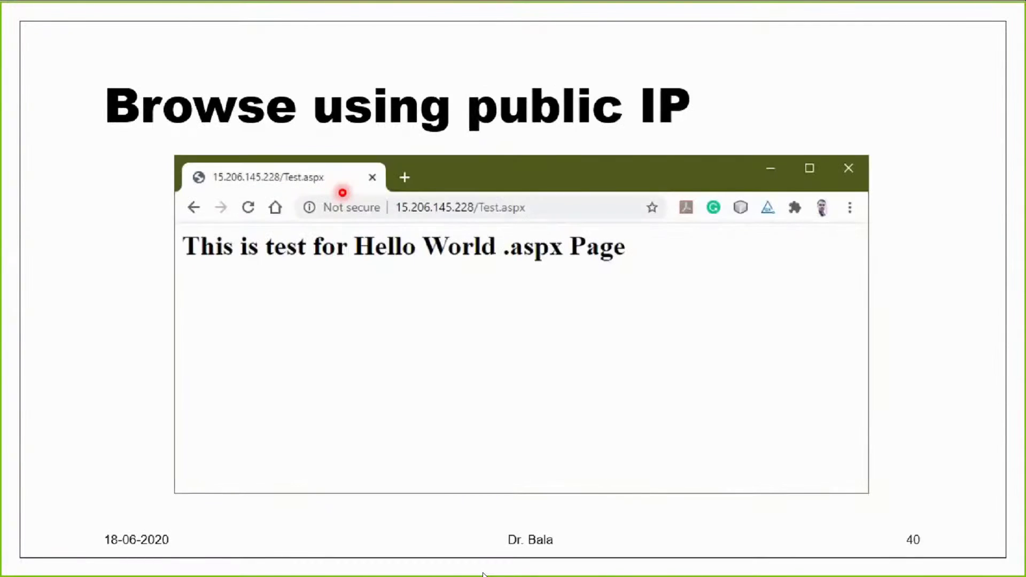
key(Right)
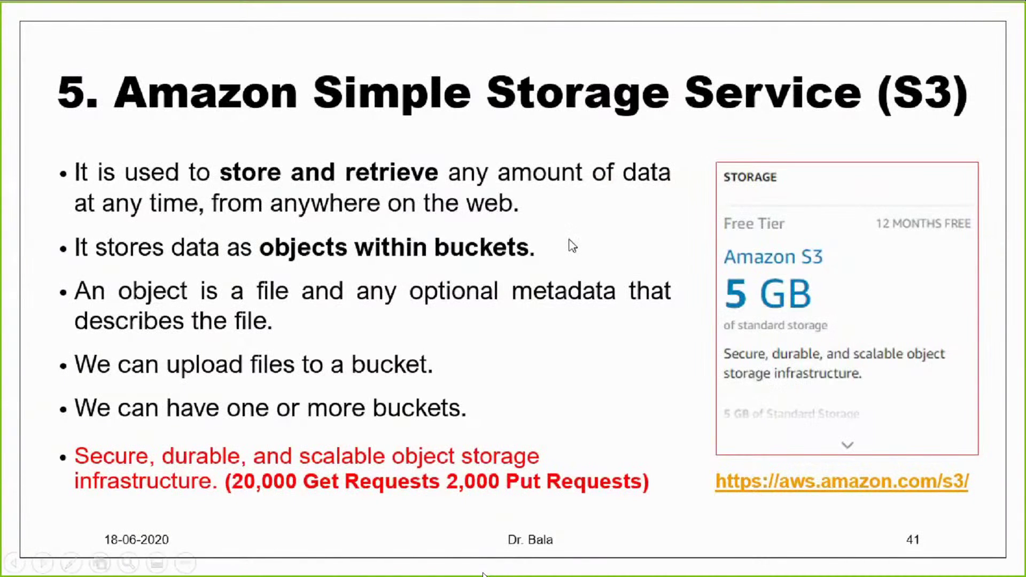
- End the slide show and switch to the EC2 Instances page in the browser
key(Escape)
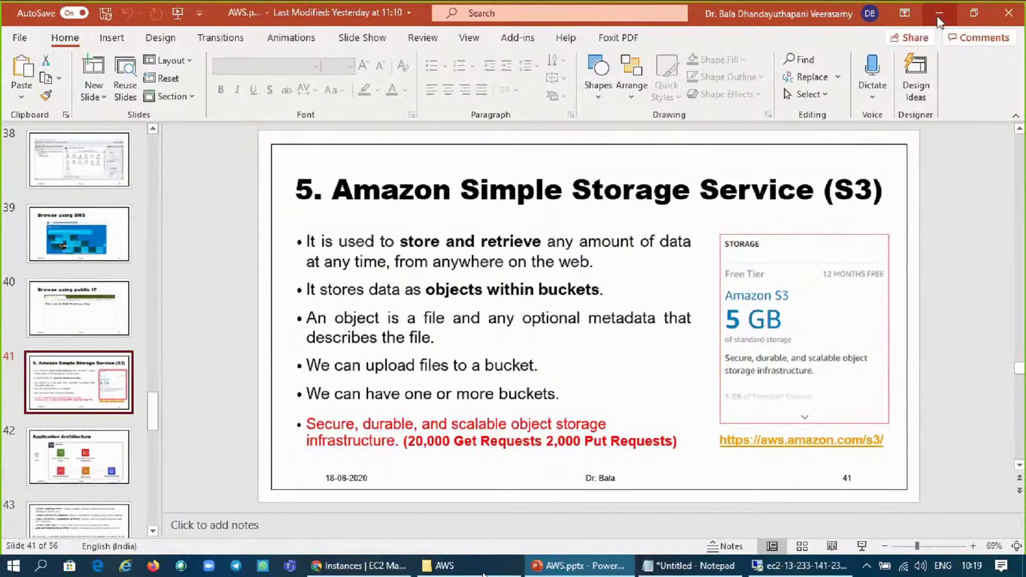
click(937, 16)
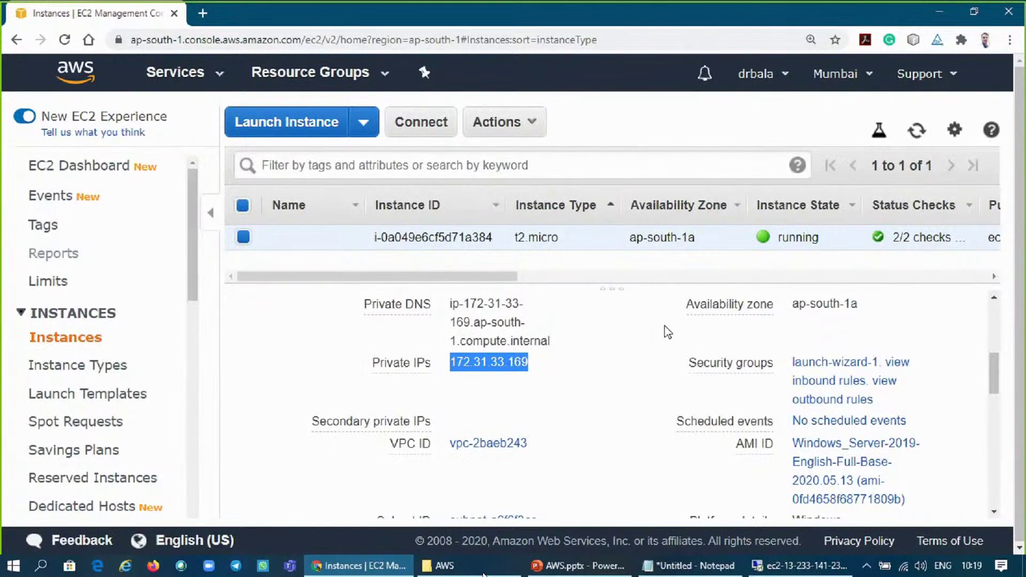
click(320, 141)
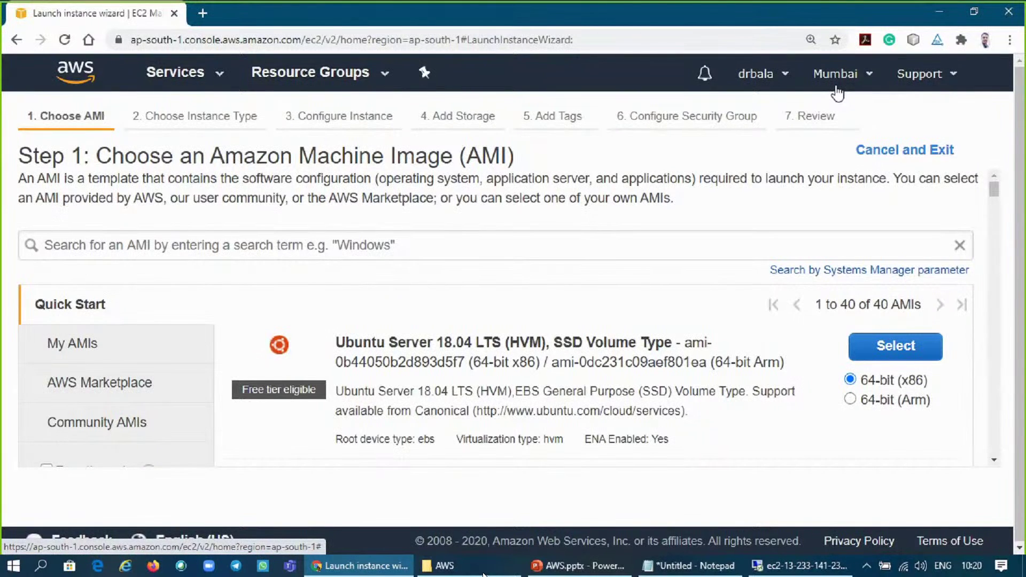
click(783, 84)
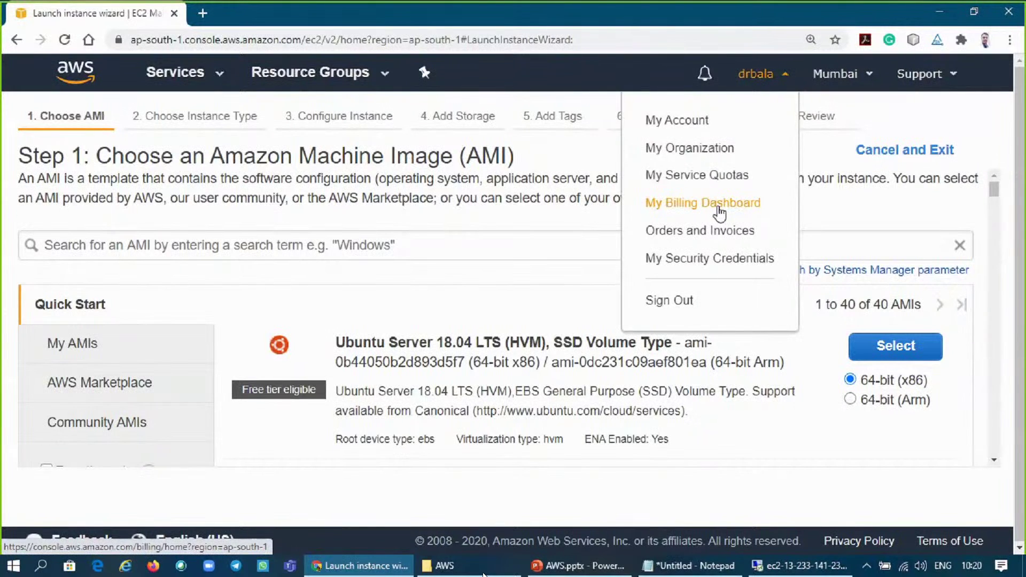
click(959, 127)
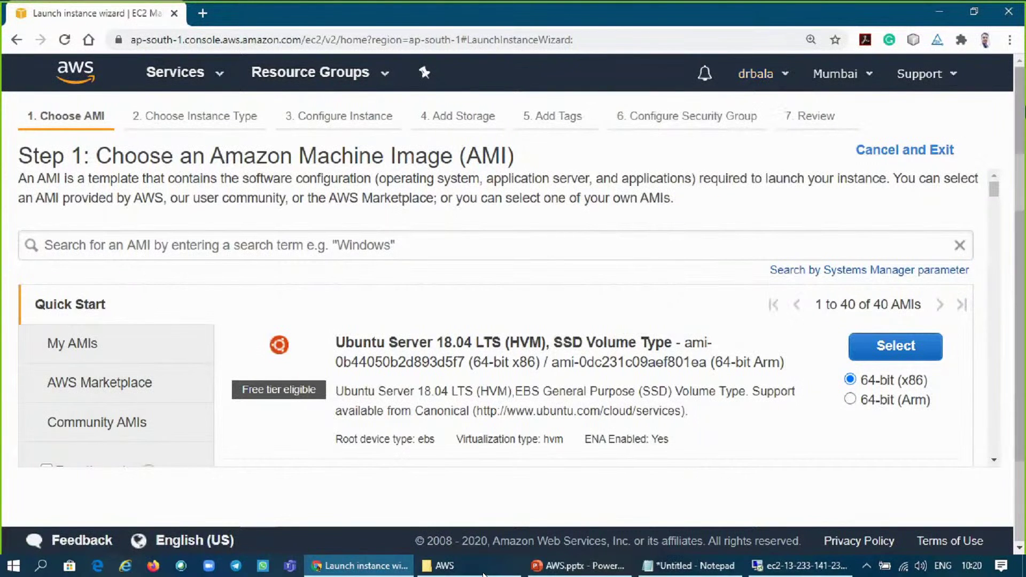
drag(1024, 112, 1020, 302)
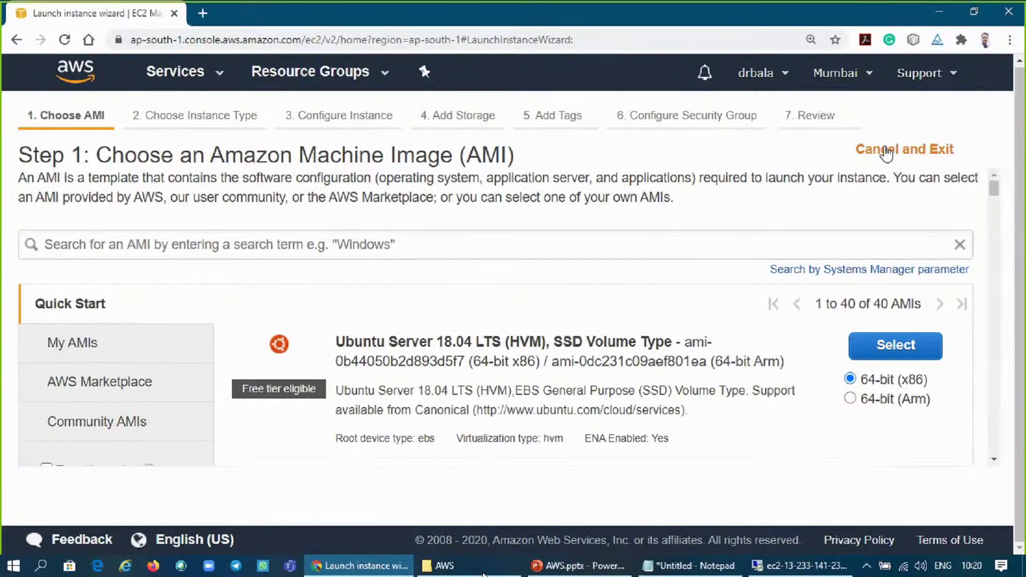
click(69, 347)
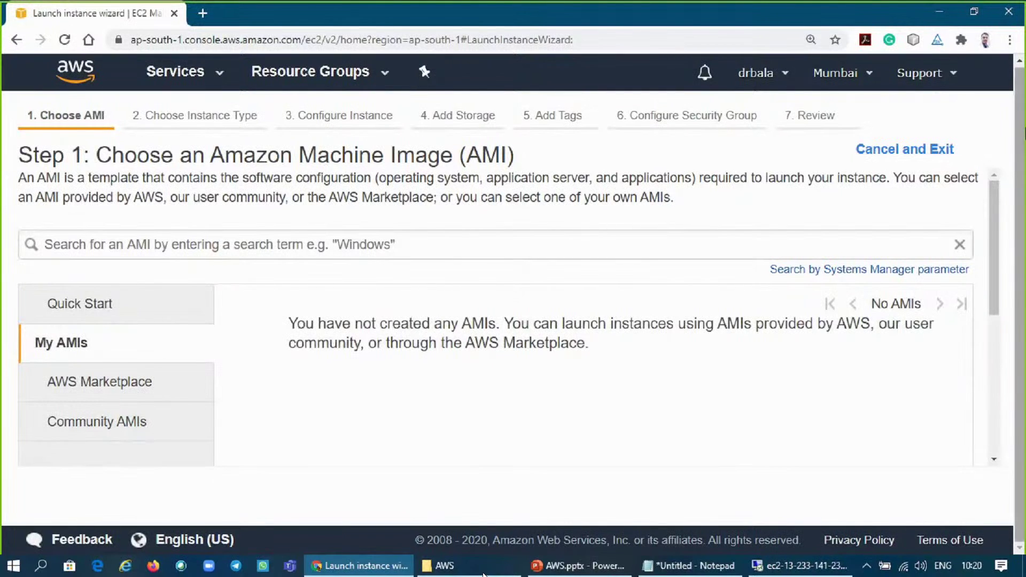
click(882, 151)
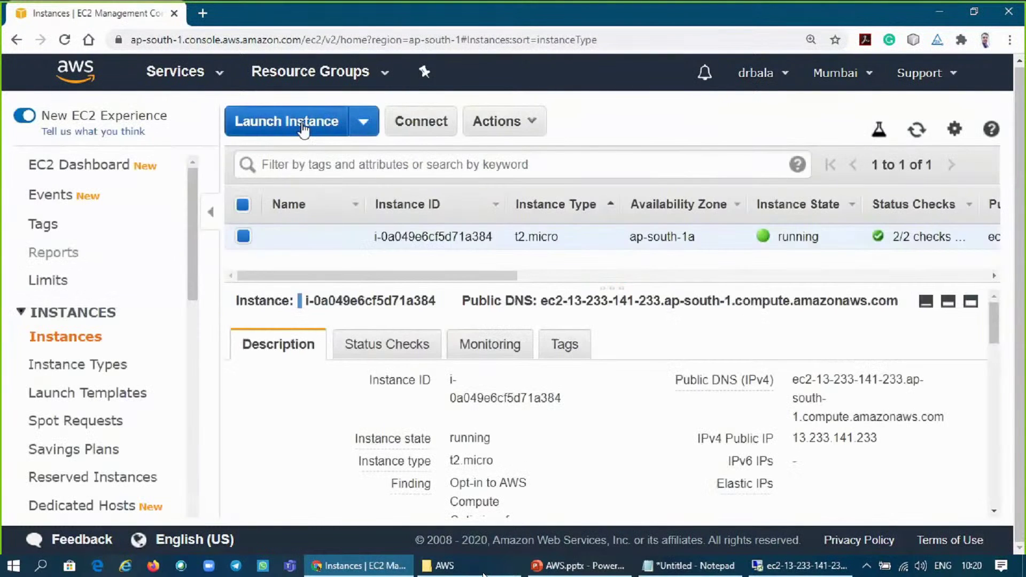
- Start launching a new EC2 instance and search the machine images for "windows"
click(303, 129)
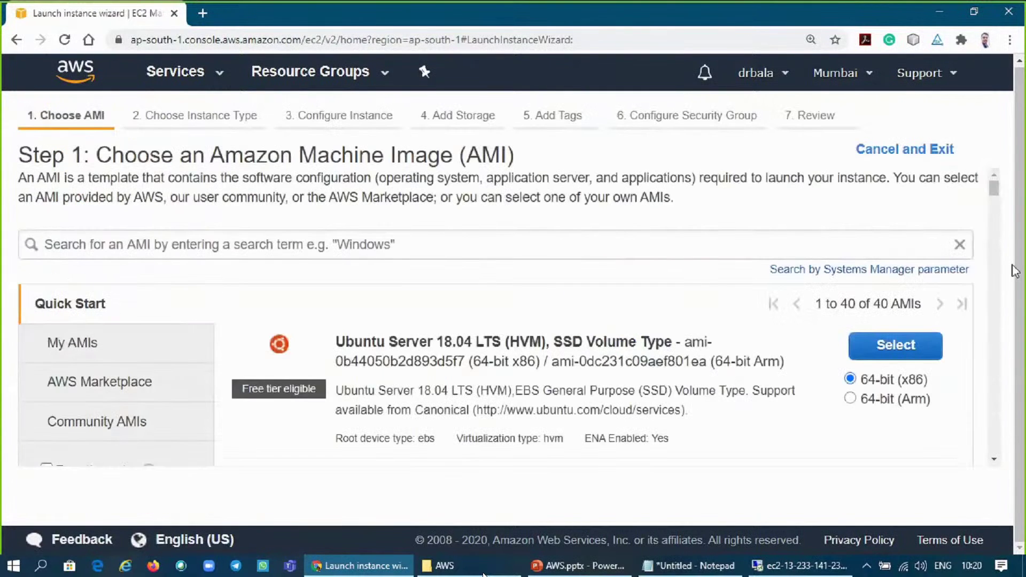
scroll(992, 251, down, 5)
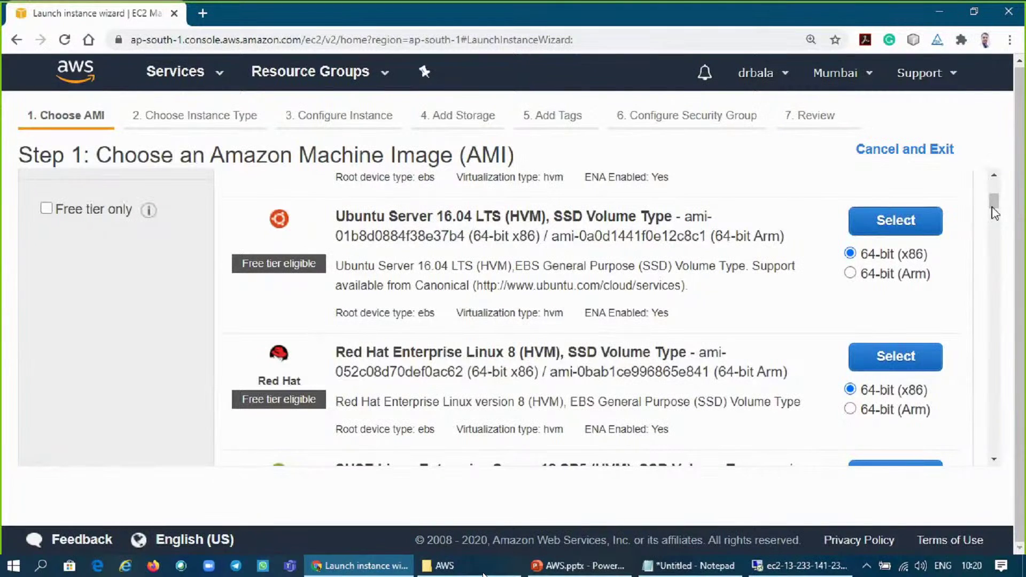
drag(994, 210, 1000, 345)
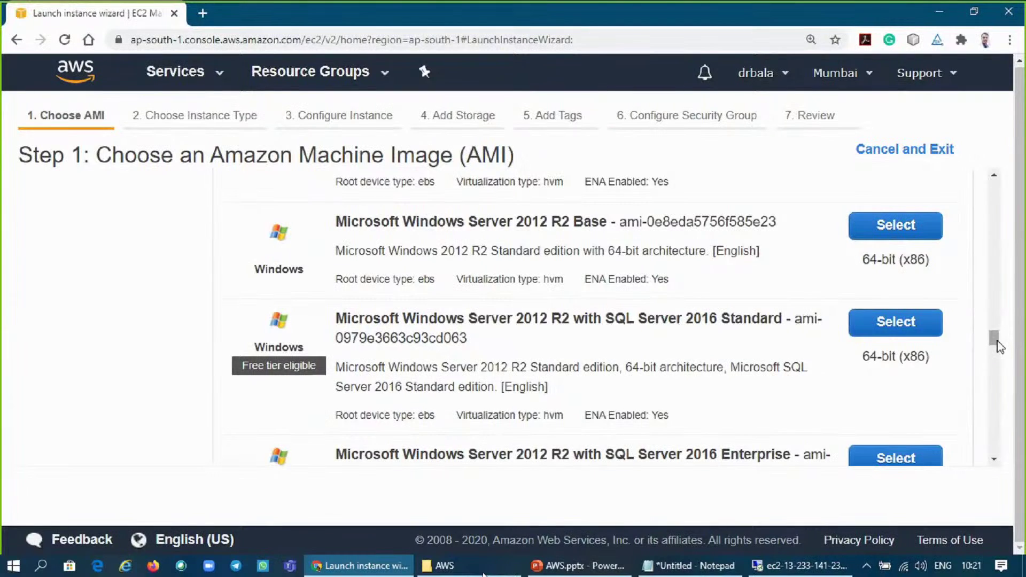
drag(997, 347, 993, 186)
click(442, 231)
text(wind)
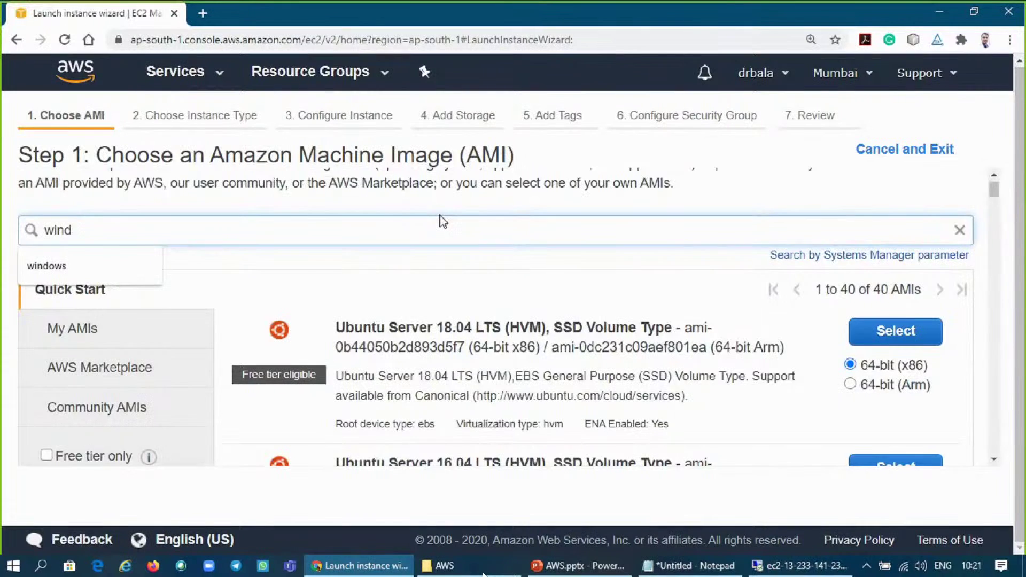
text(ows)
key(Return)
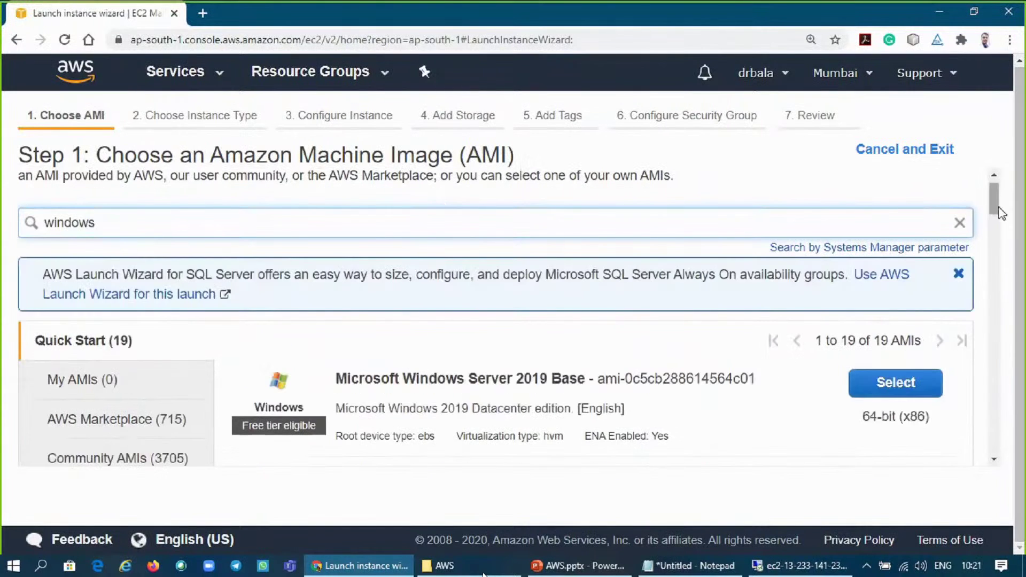
- Select the free-tier-eligible Microsoft Windows Server 2019 Base image for the instance
scroll(1001, 212, down, 4)
scroll(1002, 253, down, 7)
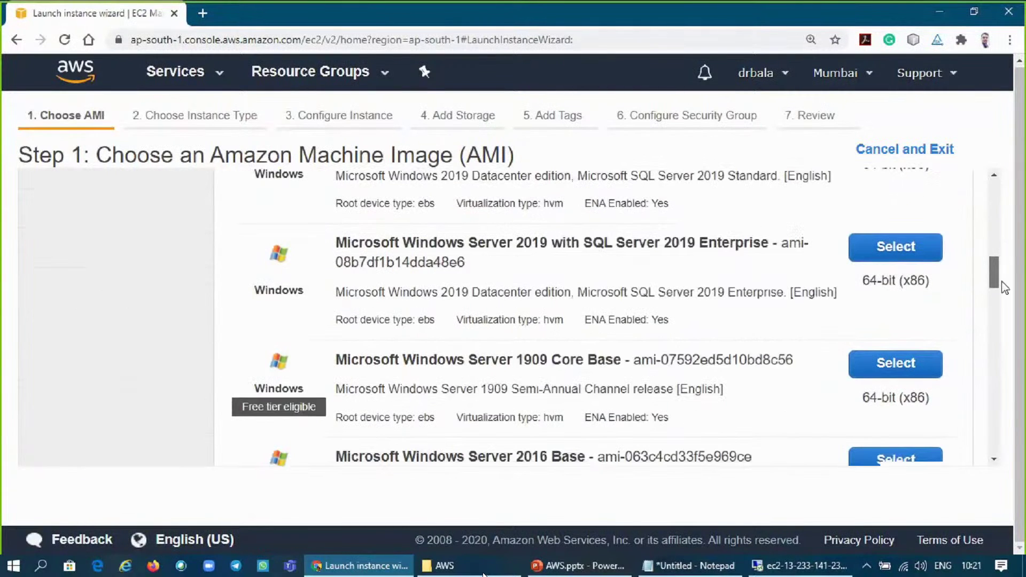
scroll(997, 261, up, 3)
drag(997, 262, 996, 214)
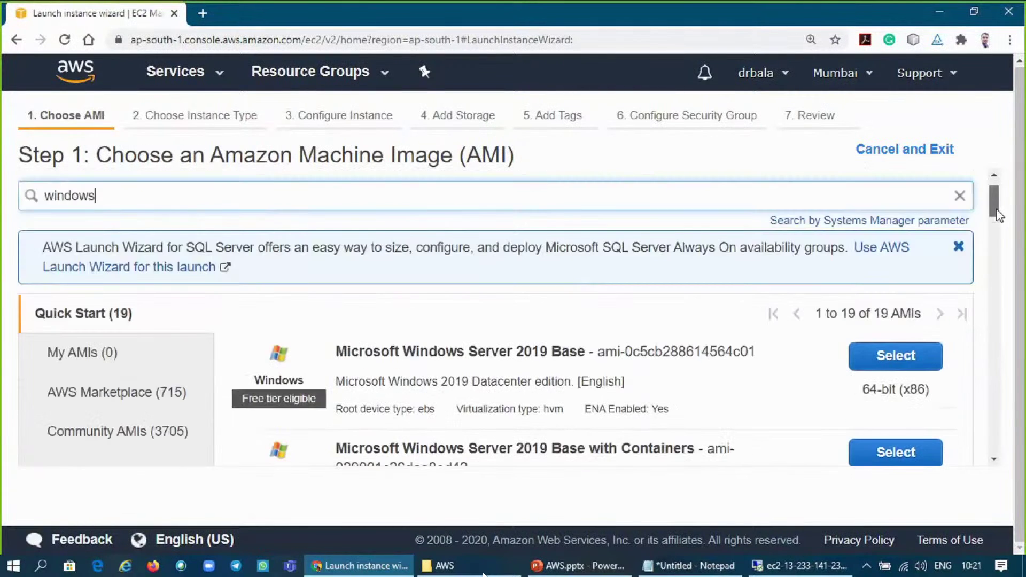
scroll(568, 336, down, 1)
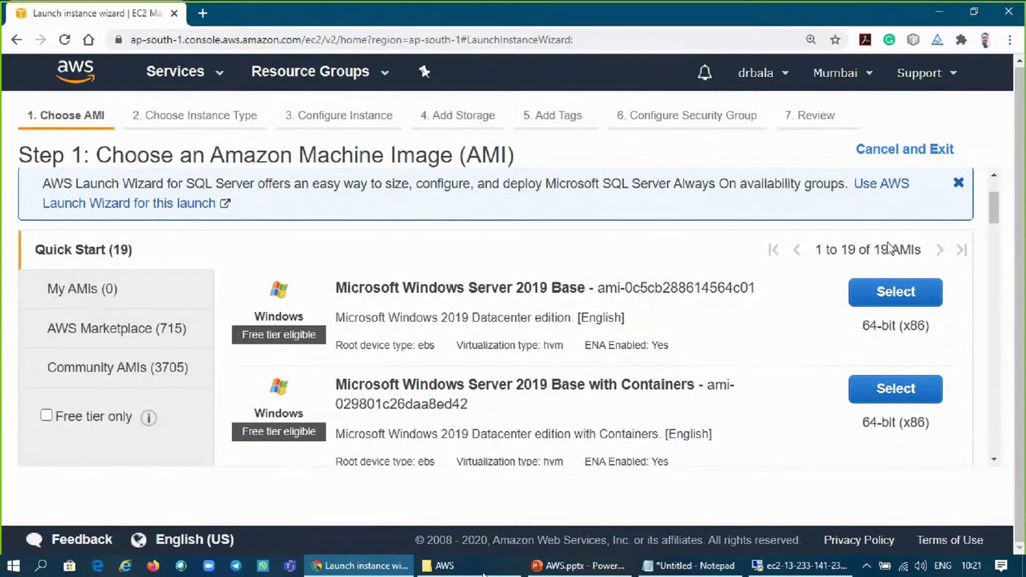
click(885, 293)
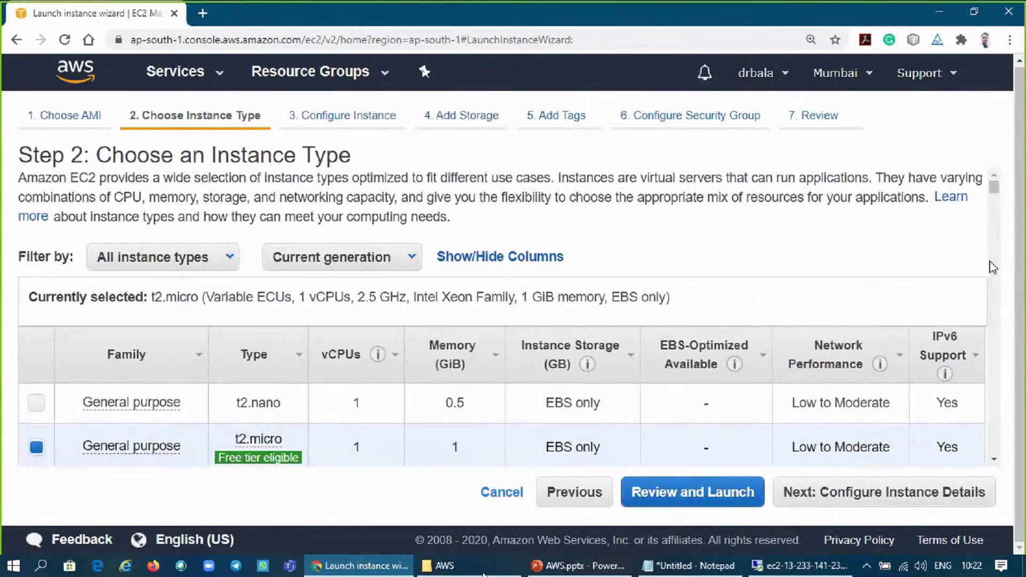
- Look through the instance types, accept the free-tier t2.micro, and continue to the instance details
scroll(993, 267, down, 5)
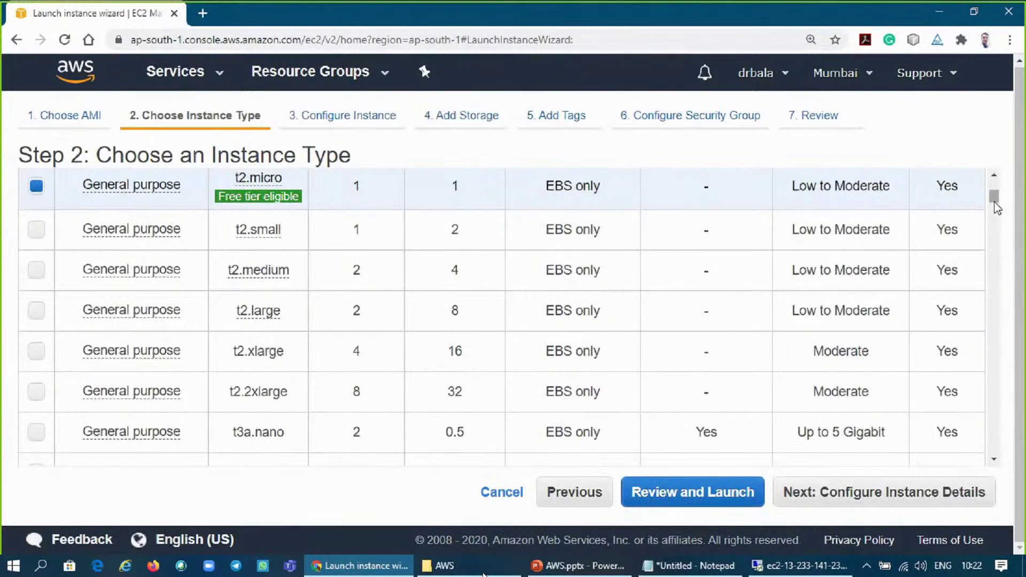
scroll(996, 213, down, 5)
drag(995, 217, 995, 204)
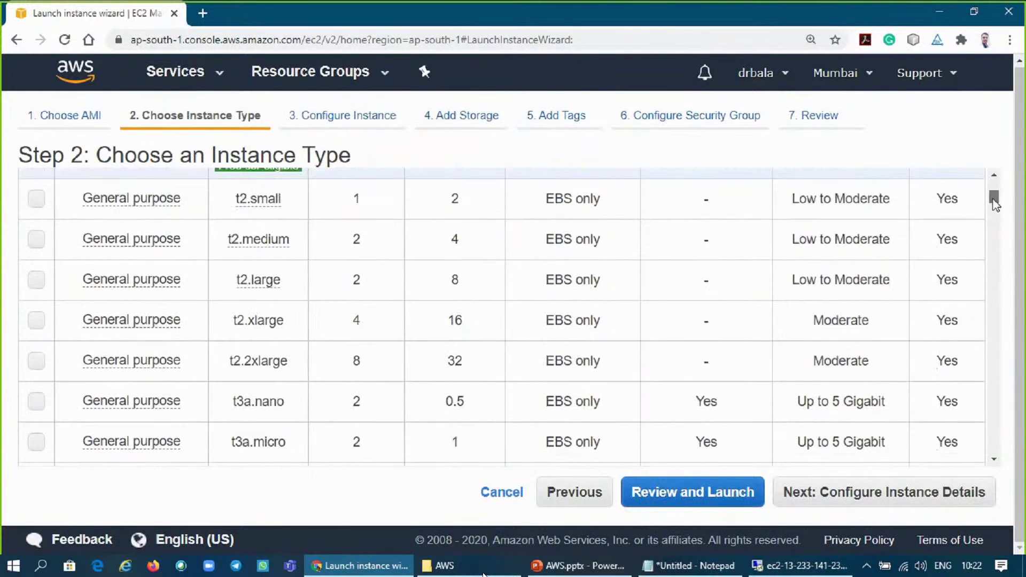
scroll(994, 204, up, 3)
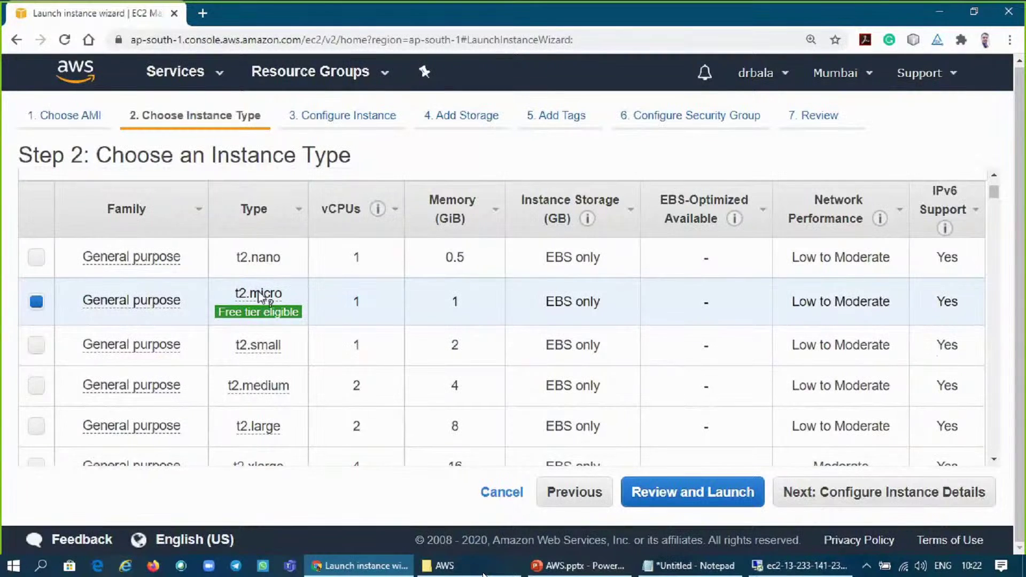
mouse_move(156, 294)
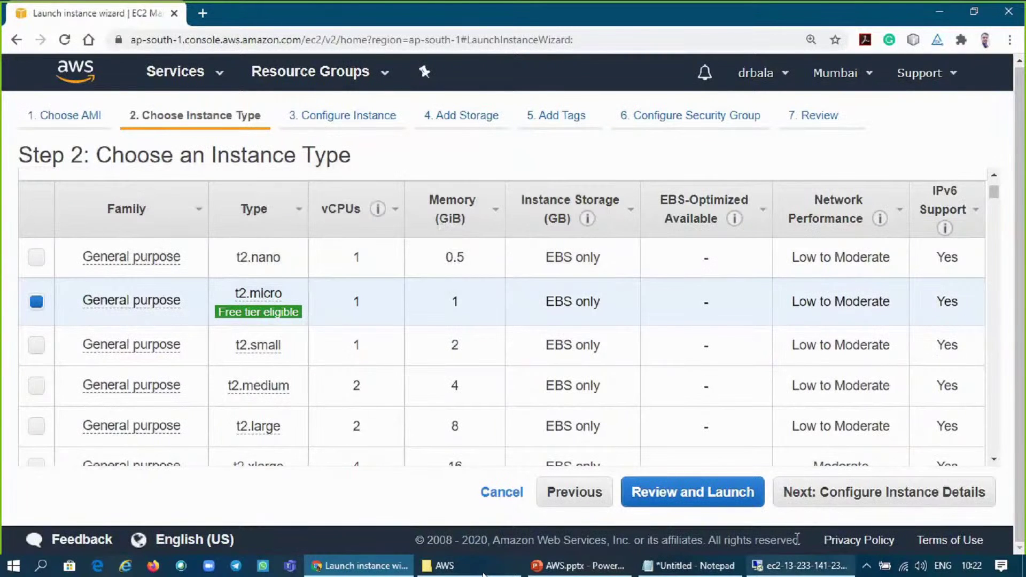
click(830, 501)
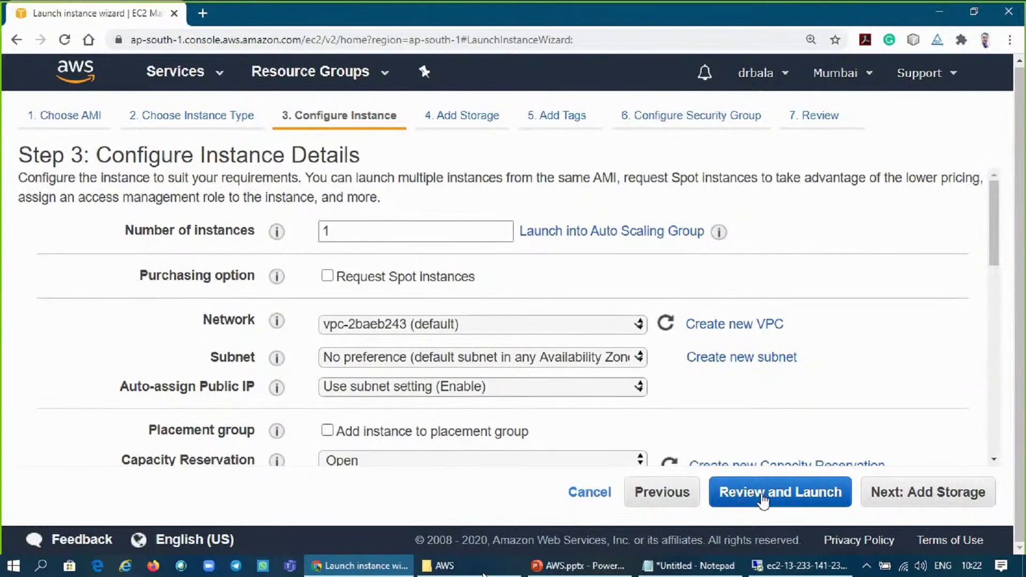
- Accept the default instance details, 30 GiB root volume and empty tags, proceeding to the security group configuration
click(871, 489)
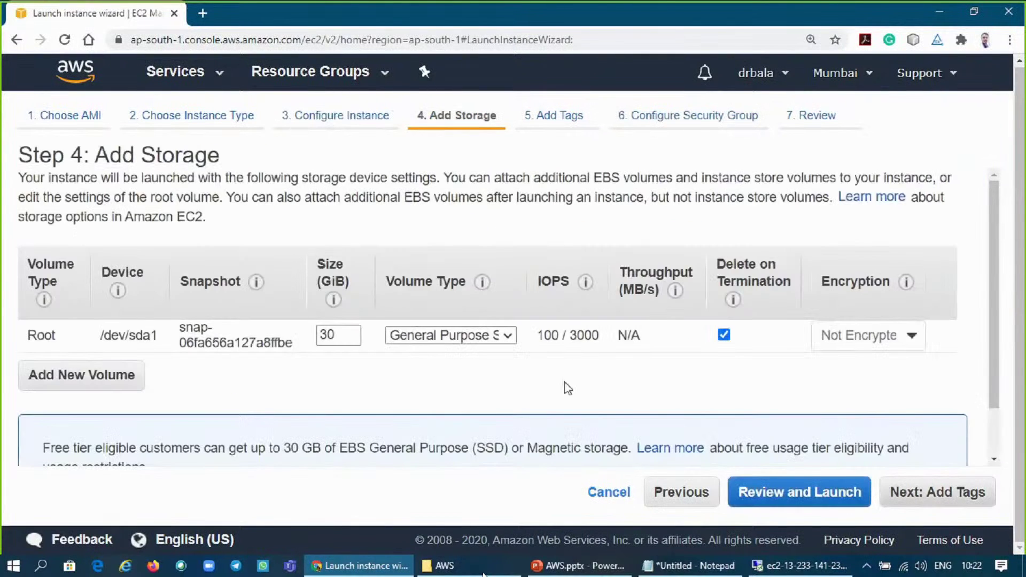
click(893, 494)
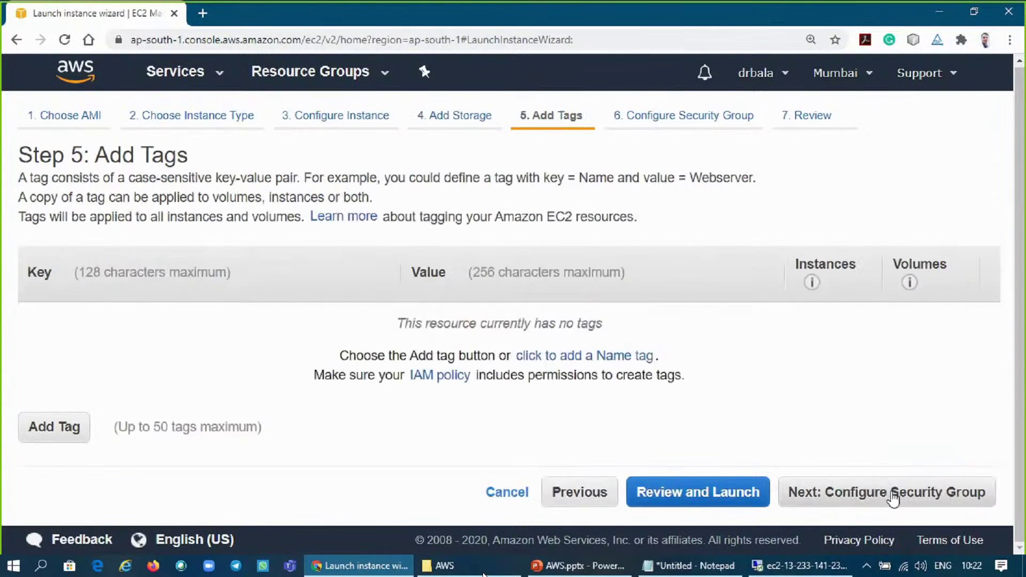
click(857, 493)
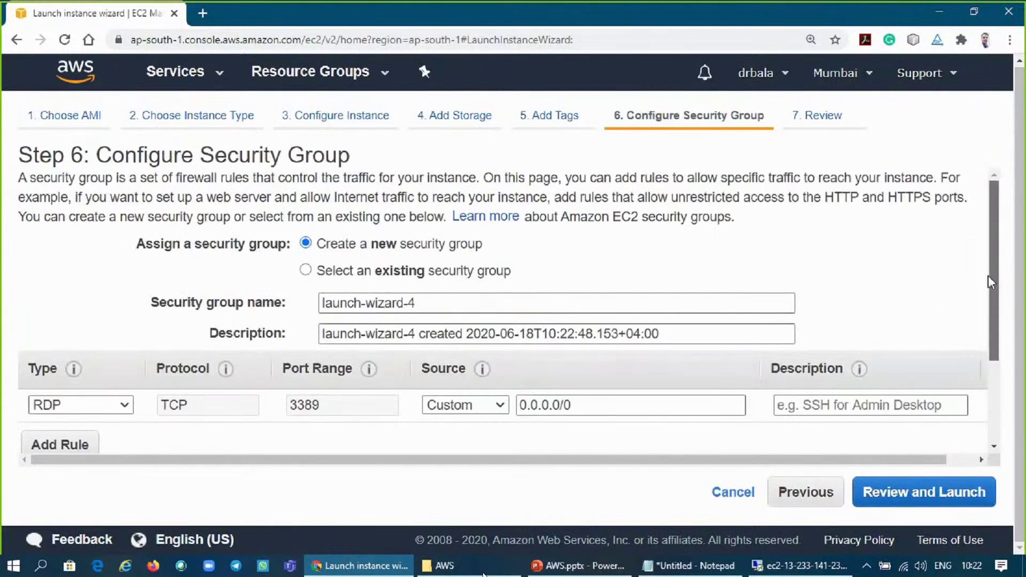
- Add an HTTP rule on port 80 to the new security group and proceed to the launch review
scroll(988, 274, down, 2)
click(89, 366)
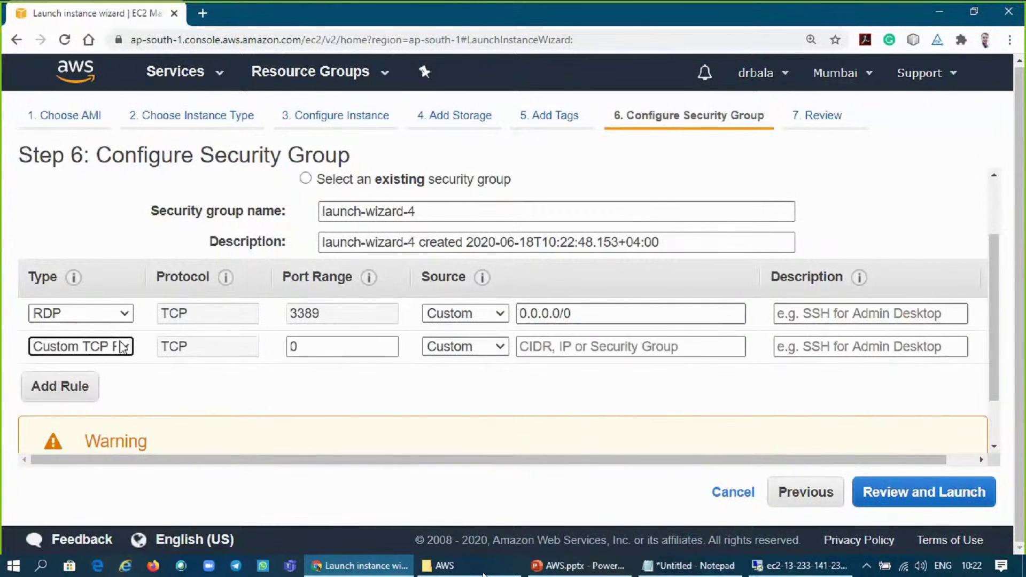
click(94, 347)
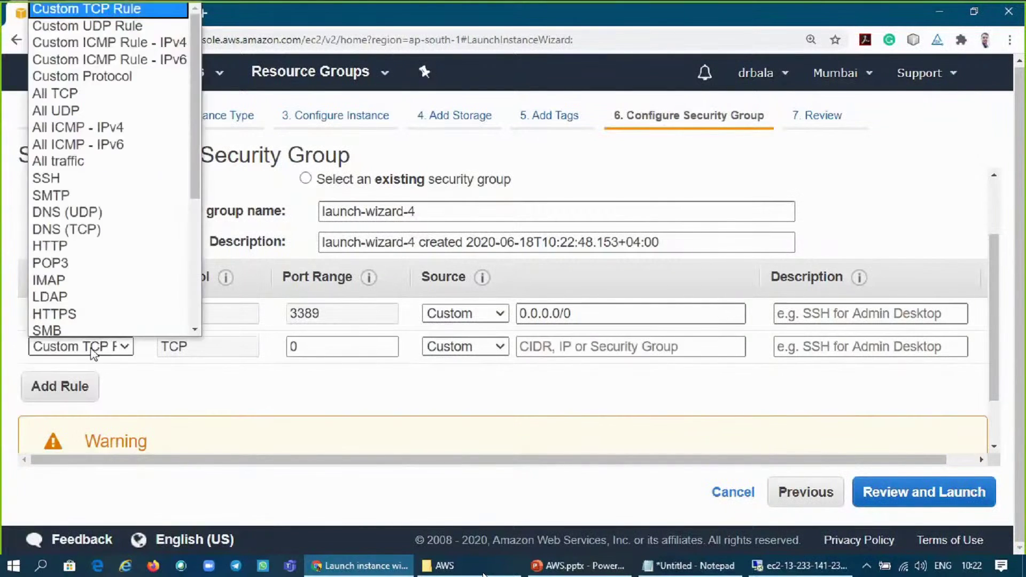
scroll(163, 170, down, 1)
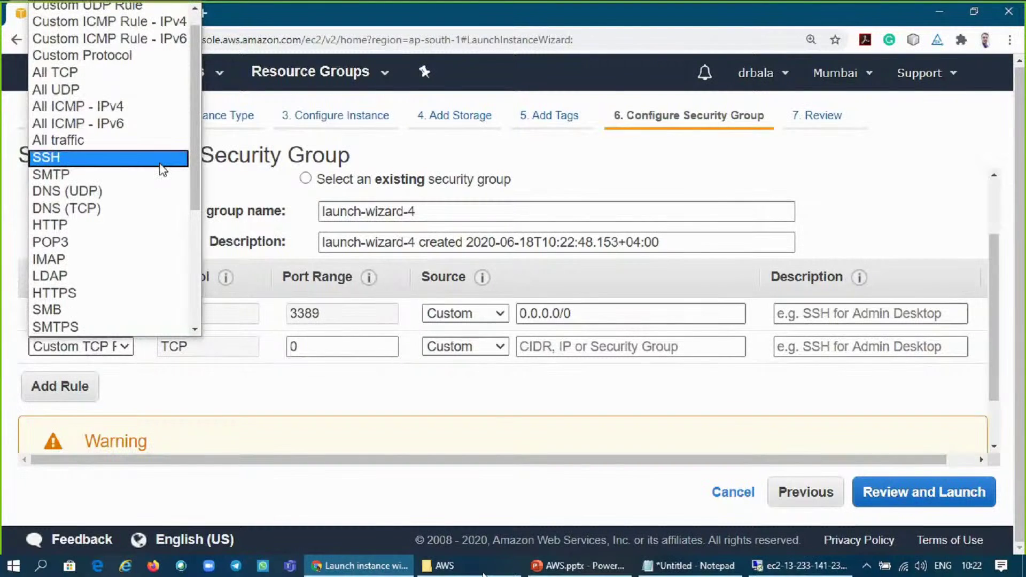
click(111, 227)
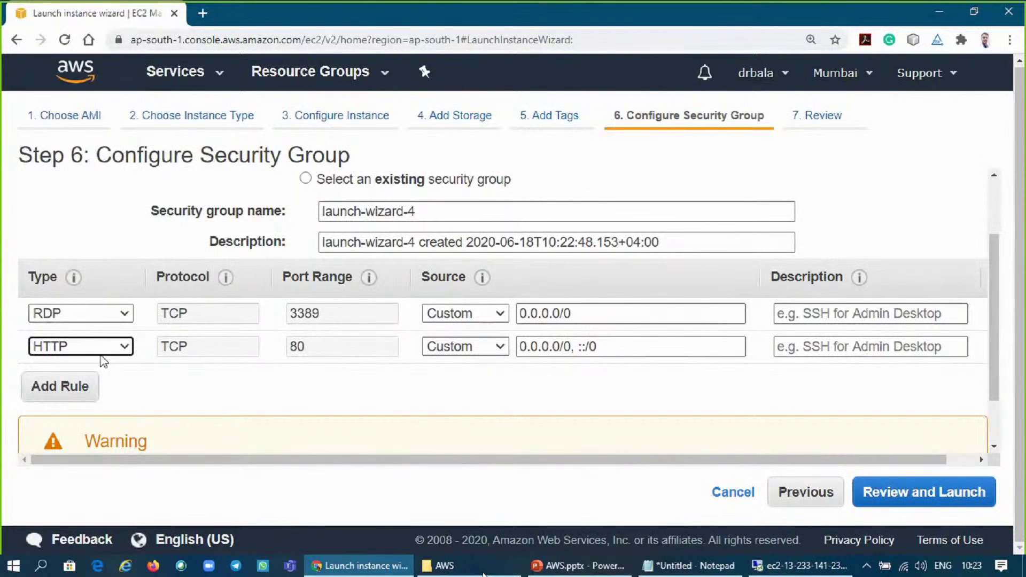
click(879, 500)
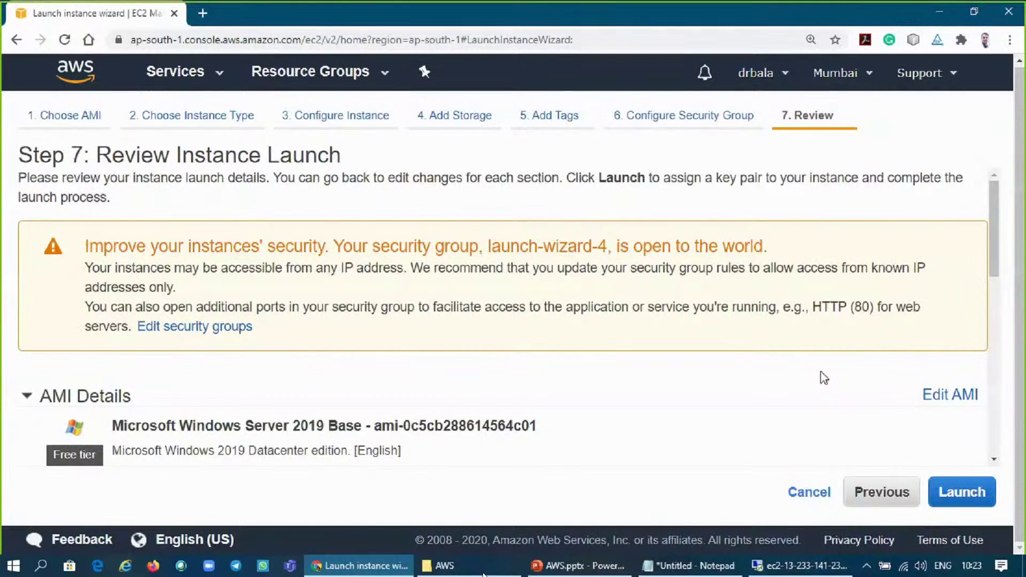
- Review the instance type and security group rules, and proceed with the launch to the key pair selection
scroll(996, 248, down, 6)
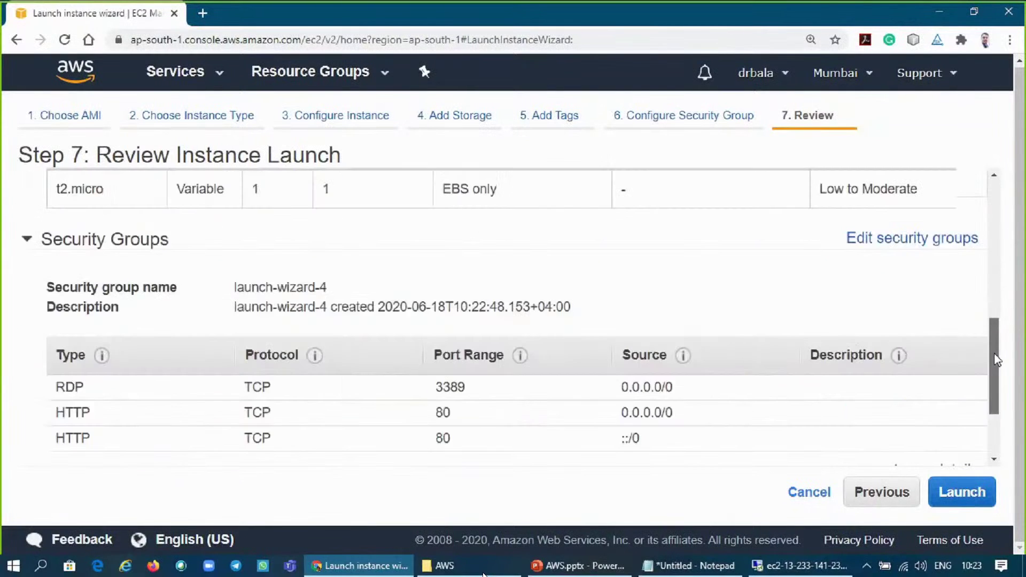
scroll(997, 330, up, 5)
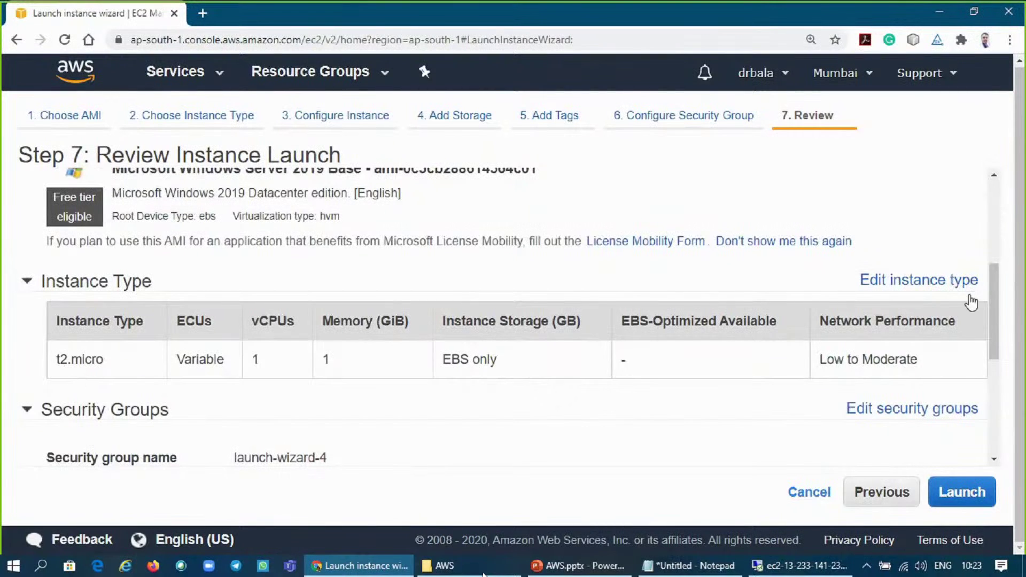
scroll(998, 363, down, 5)
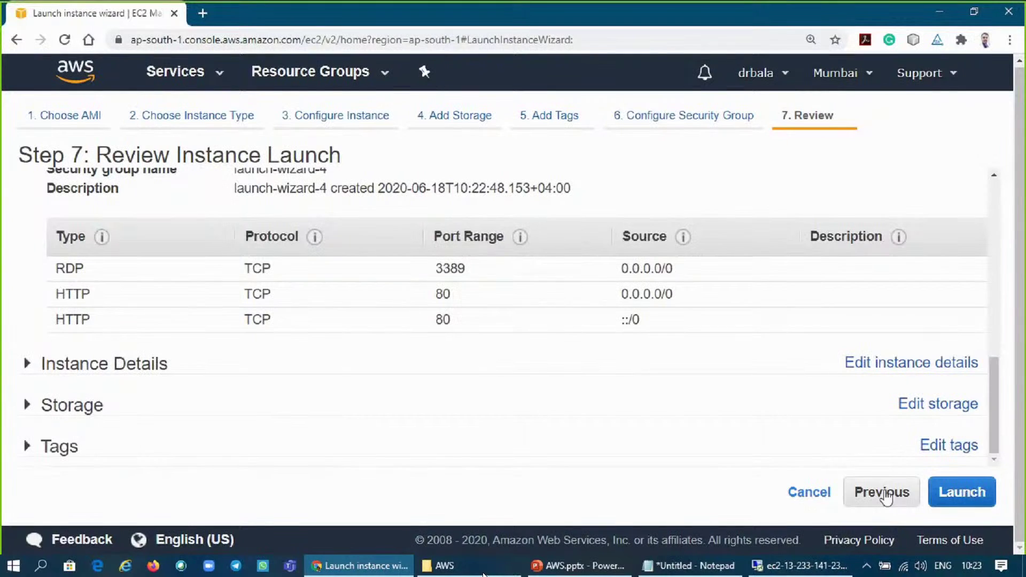
click(964, 501)
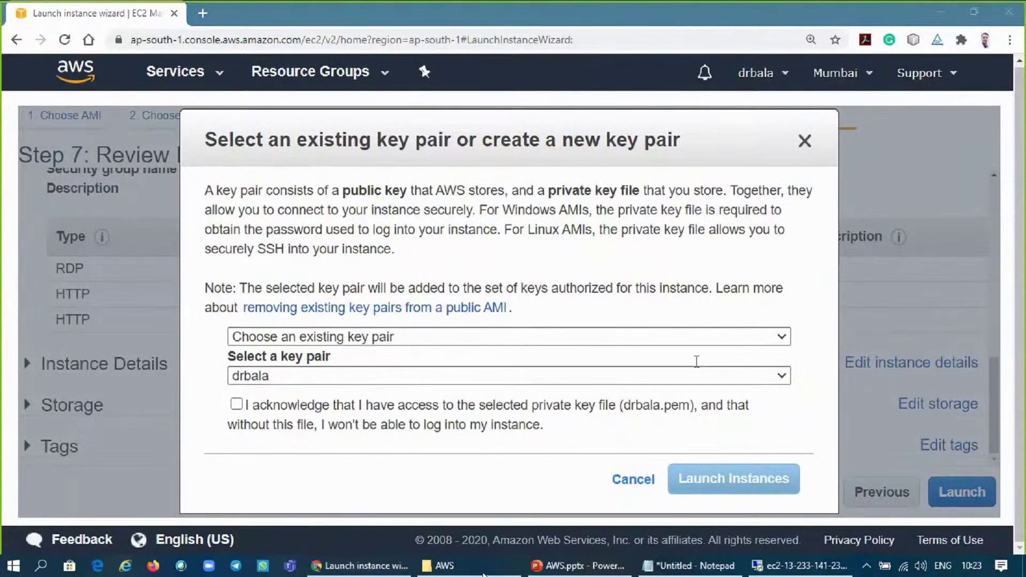
click(707, 270)
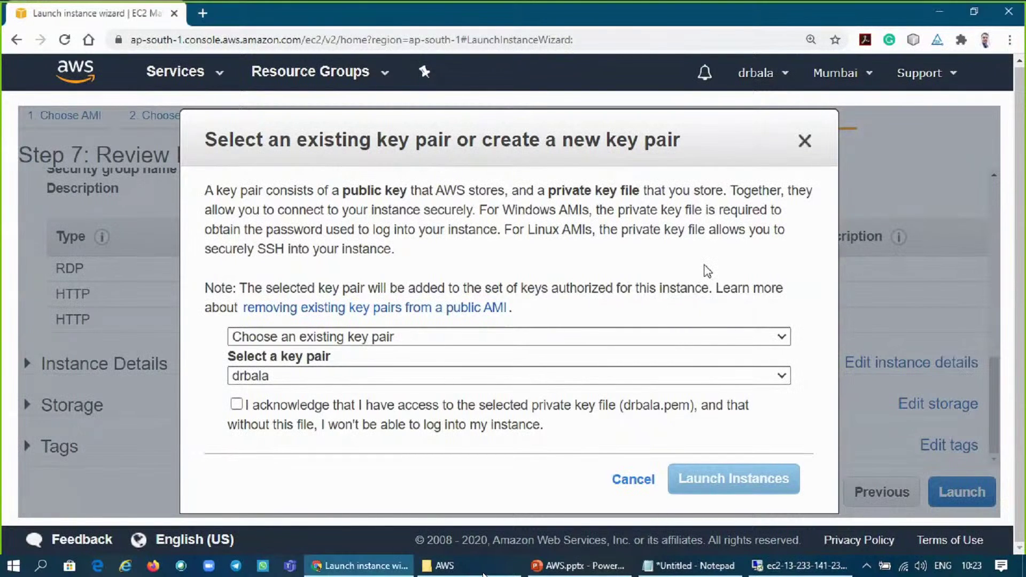
- Choose to create a new key pair for the instance and name it webinarToday
click(596, 336)
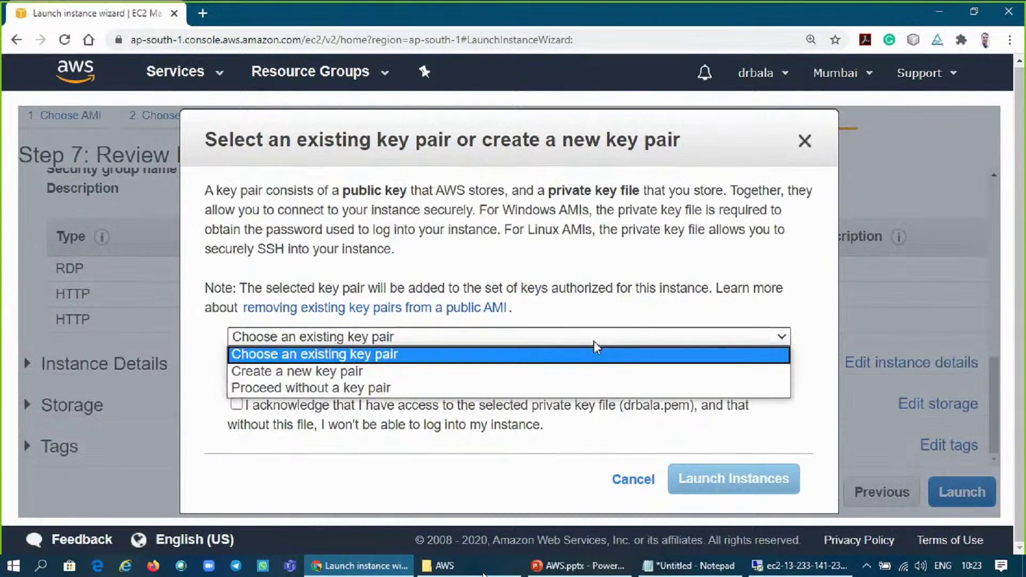
click(593, 381)
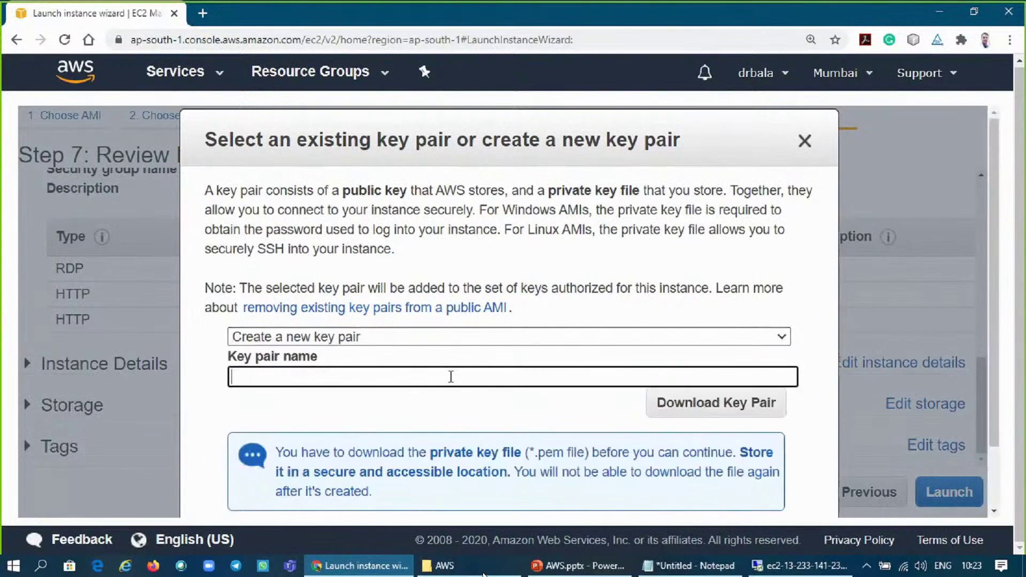
text(Webni)
scroll(450, 377, down, 2)
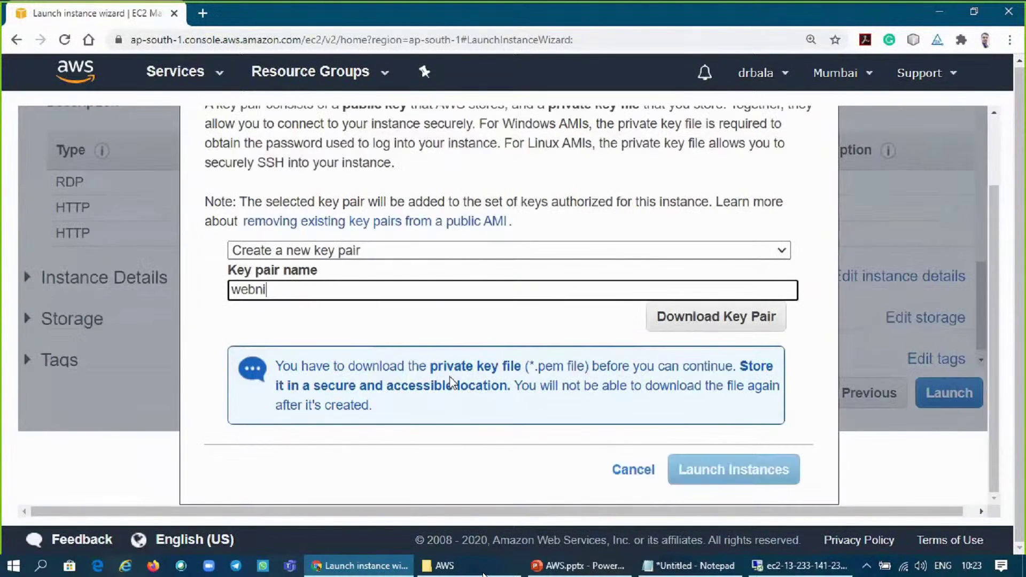
key(BackSpace)
key(BackSpace)
text(inar)
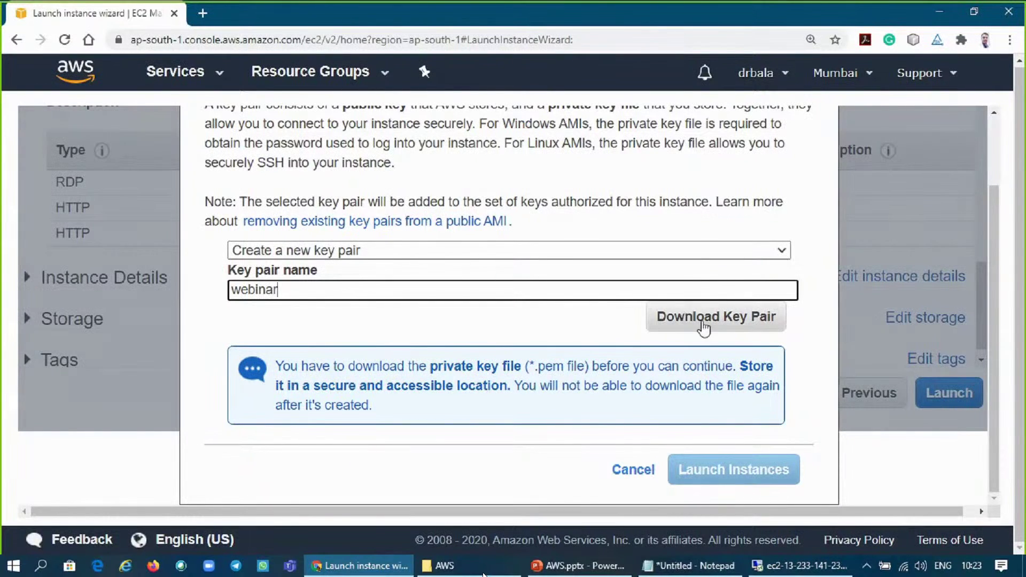
text(Tody)
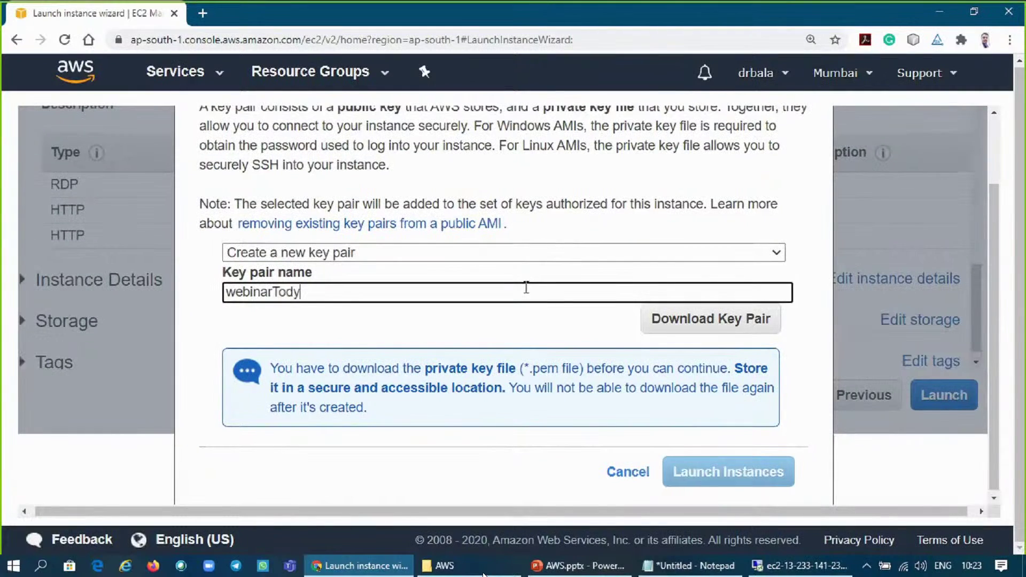
text(a)
scroll(526, 291, up, 1)
key(BackSpace)
key(BackSpace)
text(da)
key(BackSpace)
key(BackSpace)
text(ay)
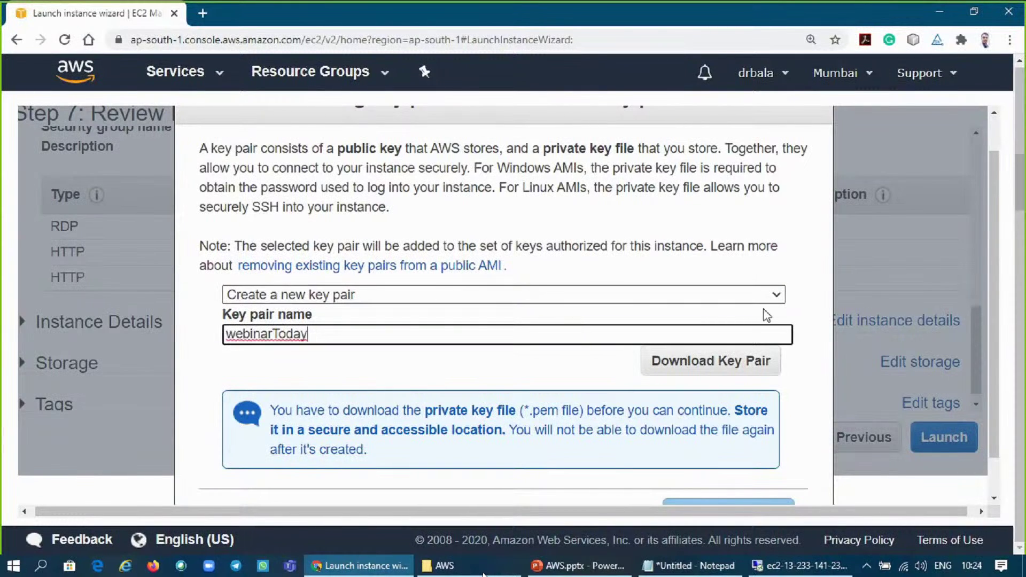
- Download the new key pair's private key file, webinarToday.pem
click(729, 363)
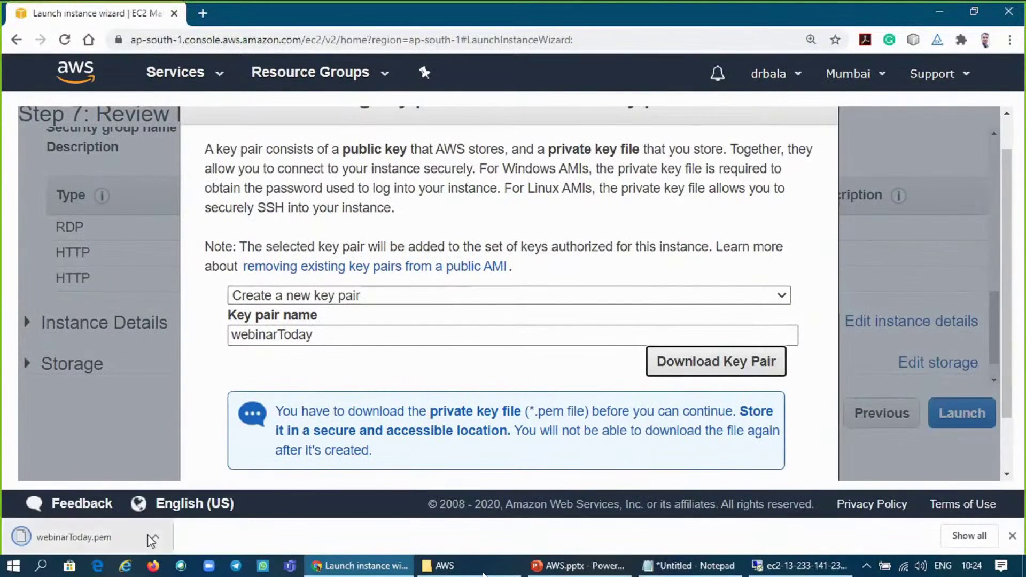
click(155, 536)
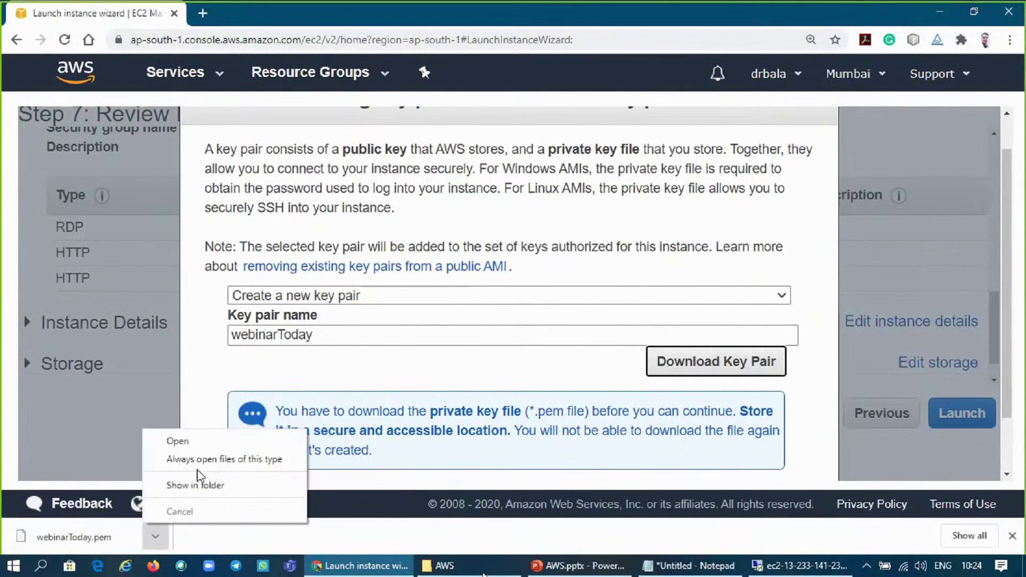
click(605, 330)
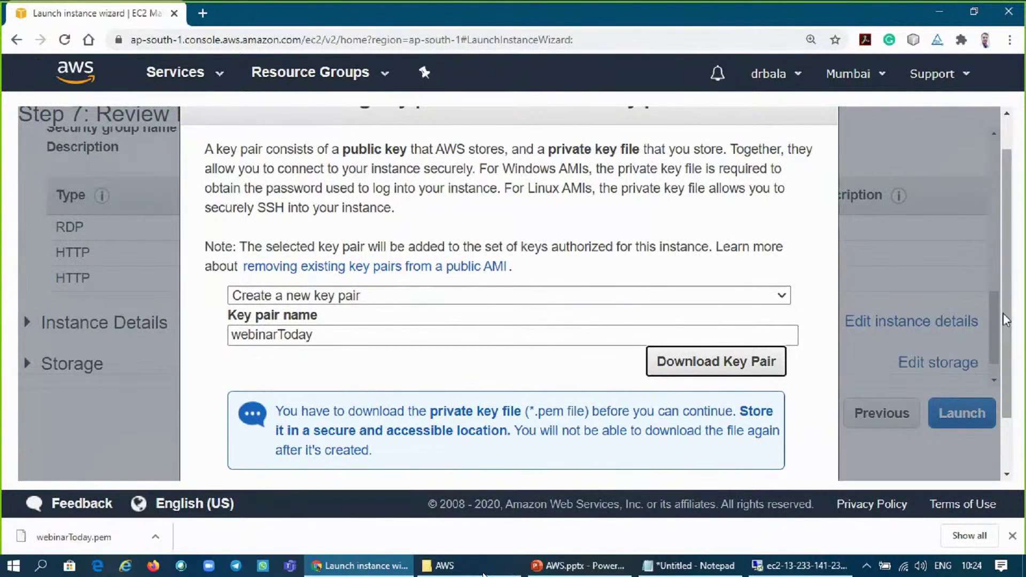
- Launch the instance with the new key pair and open the instances list from the launch status page
scroll(1005, 319, down, 1)
scroll(1020, 459, down, 1)
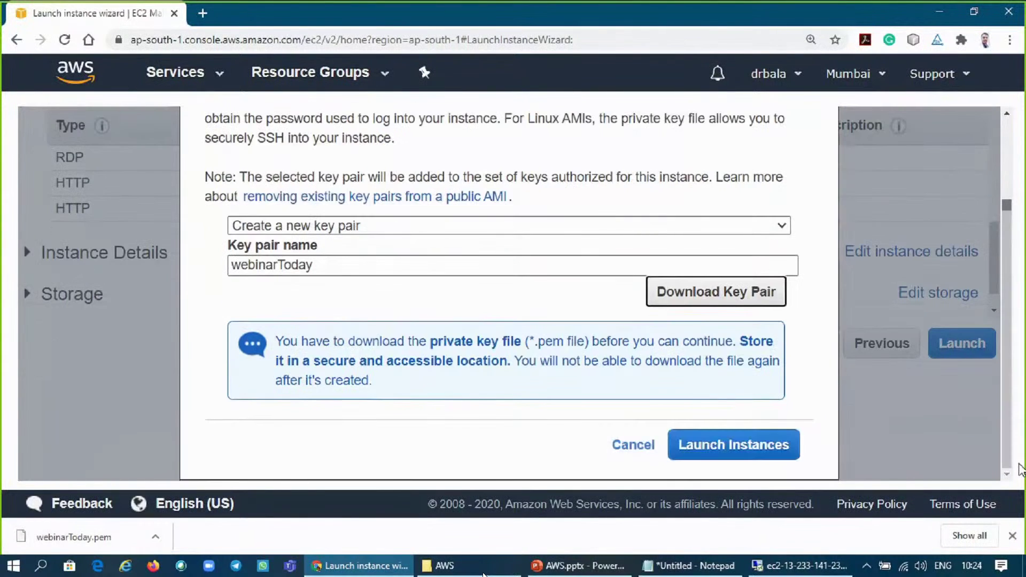
click(735, 452)
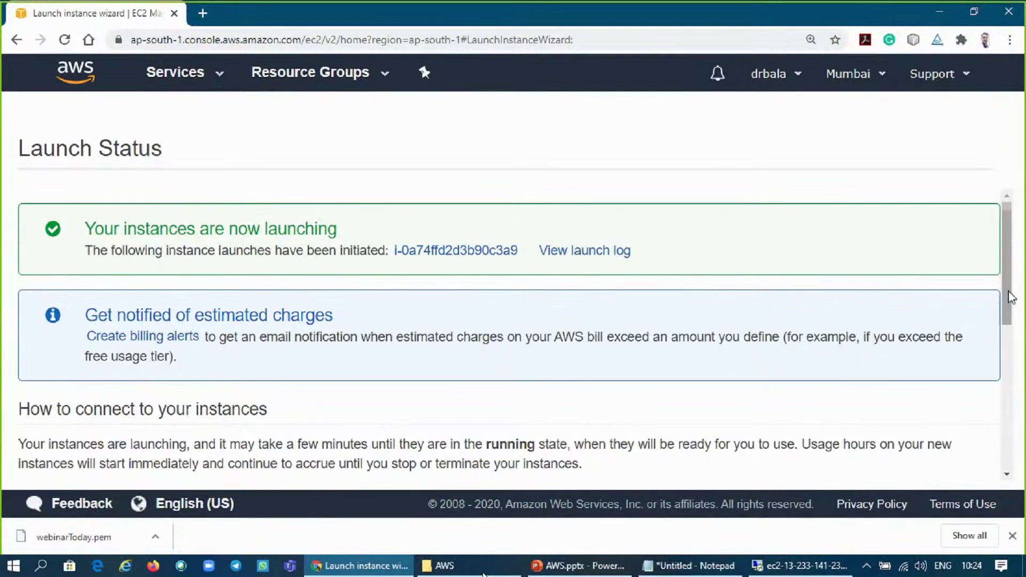
drag(1010, 297, 1020, 481)
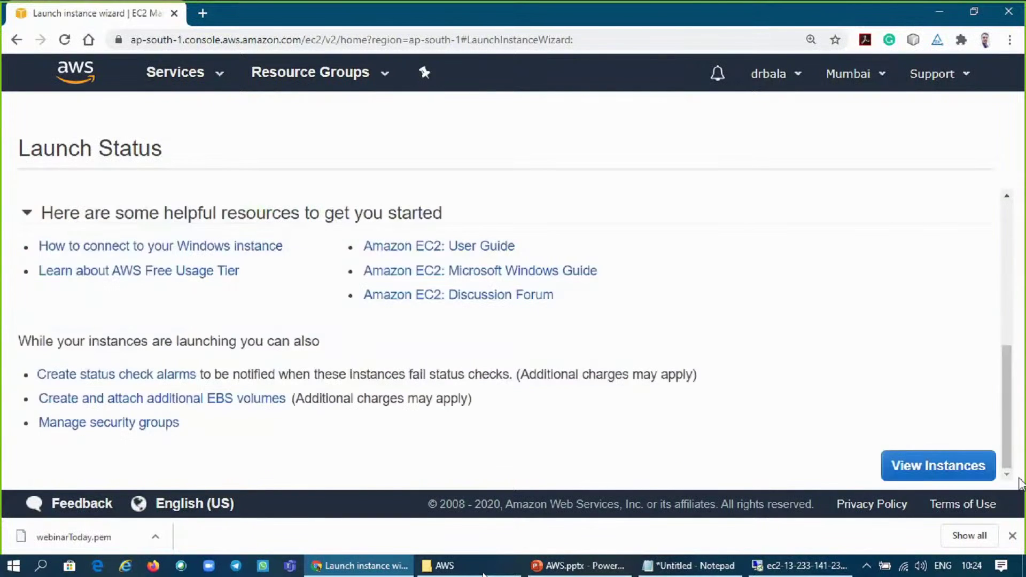
click(970, 477)
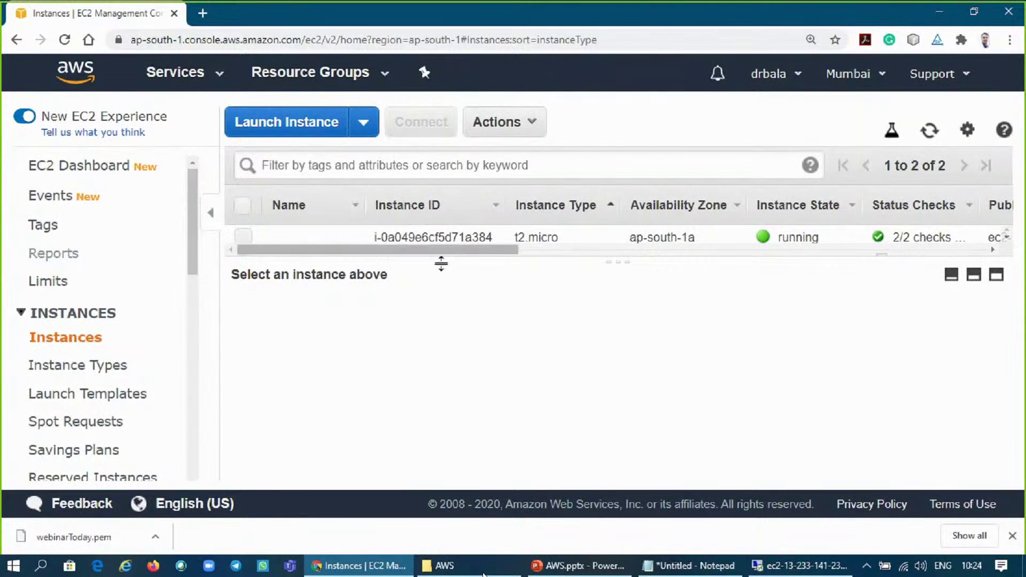
- Select the newly launched instance in ap-south-1b and resize the details pane to show its description
drag(614, 261, 628, 338)
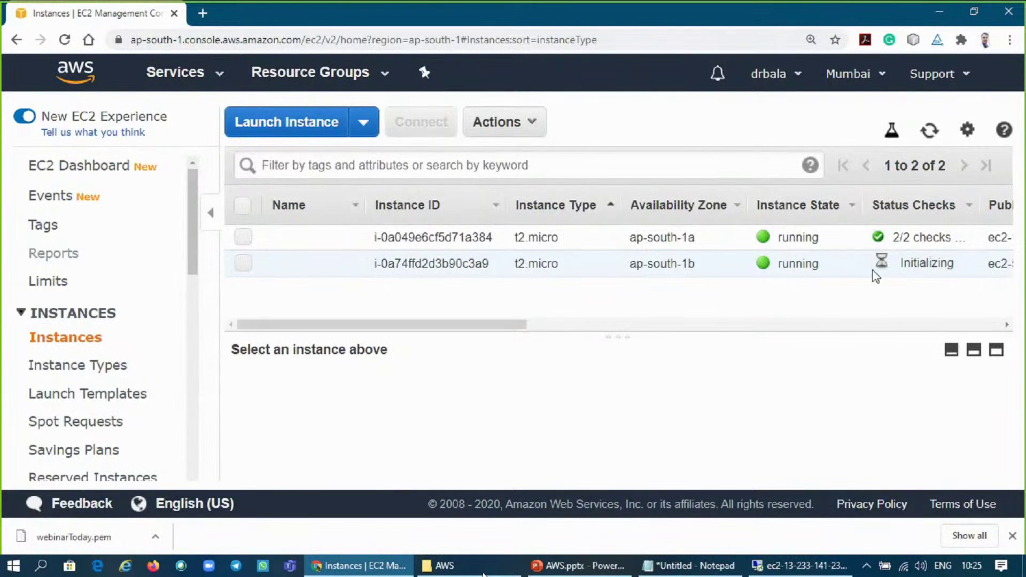
click(243, 263)
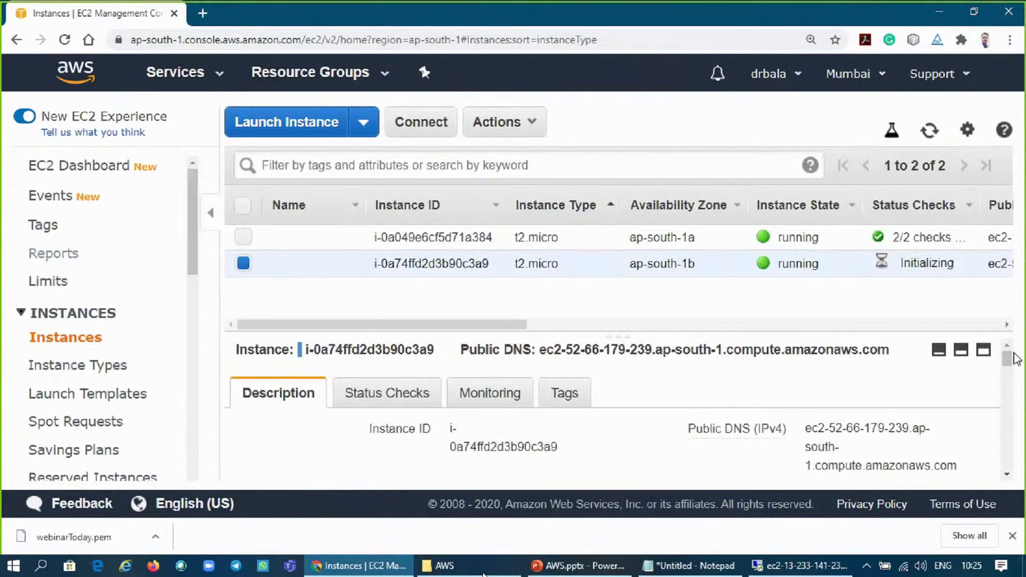
drag(618, 334, 619, 293)
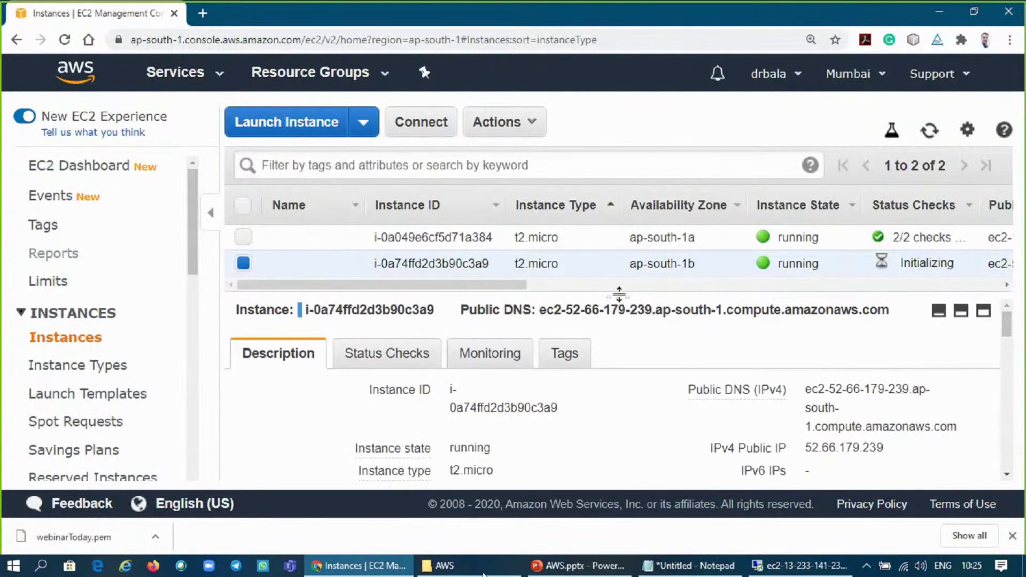
- Copy the new instance's public DNS name and replace the contents of the untitled Notepad note with it
mouse_move(820, 383)
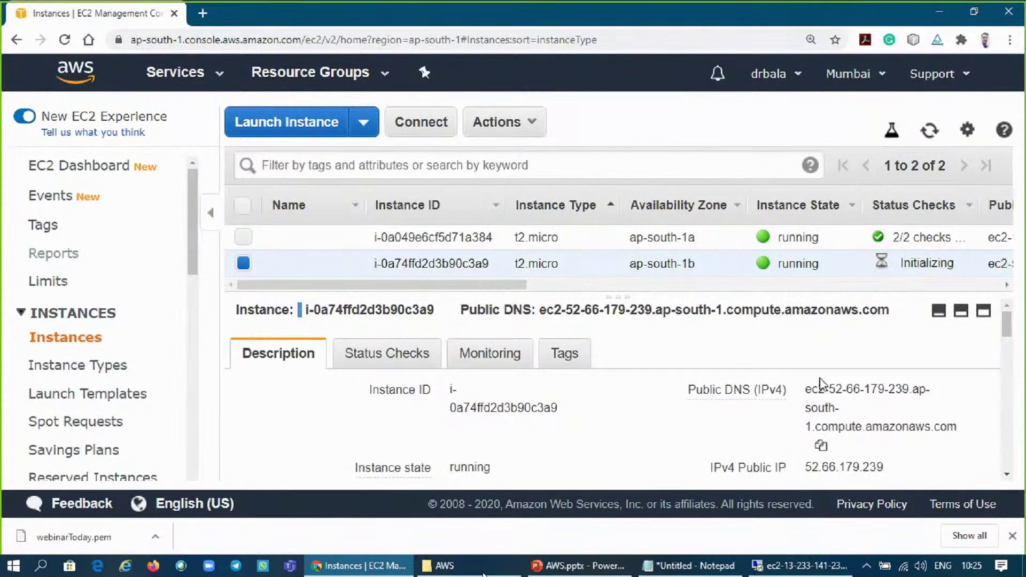
click(821, 446)
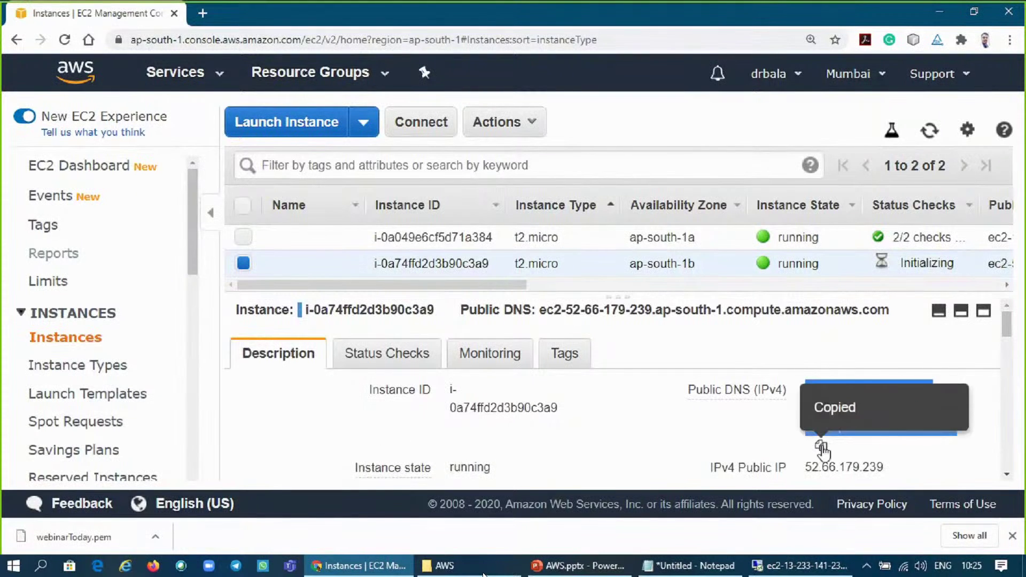
click(690, 565)
key(ctrl+a)
key(ctrl+v)
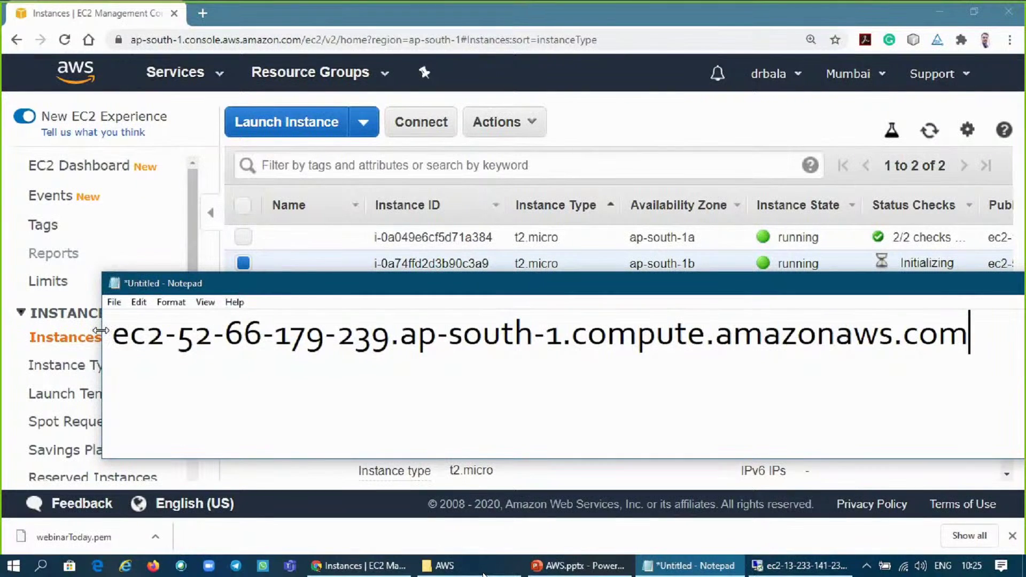
drag(73, 331, 80, 337)
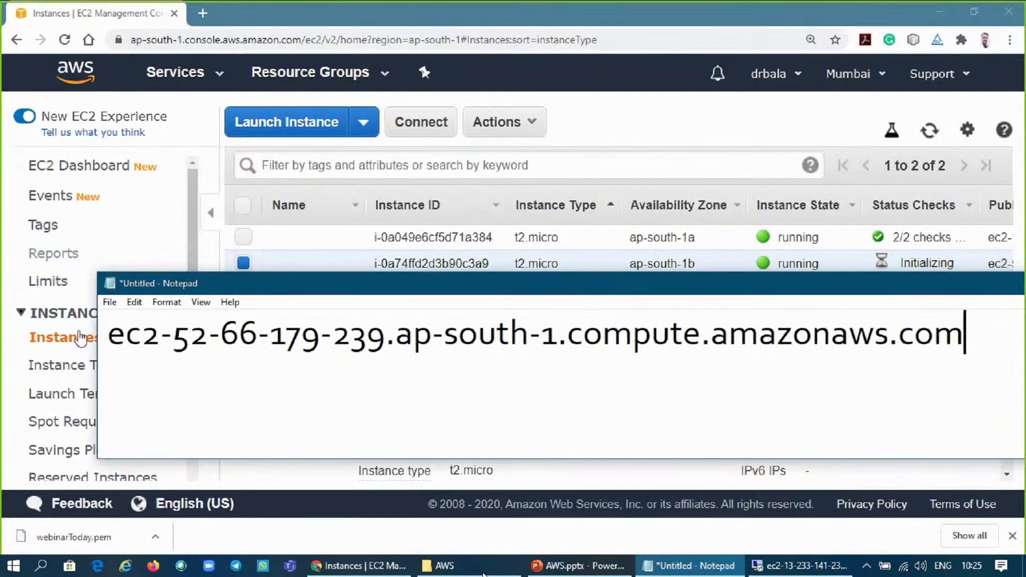
- Copy the instance's IPv4 public IP from the browser onto the second line of the Notepad note, and return to the browser
key(alt+Tab)
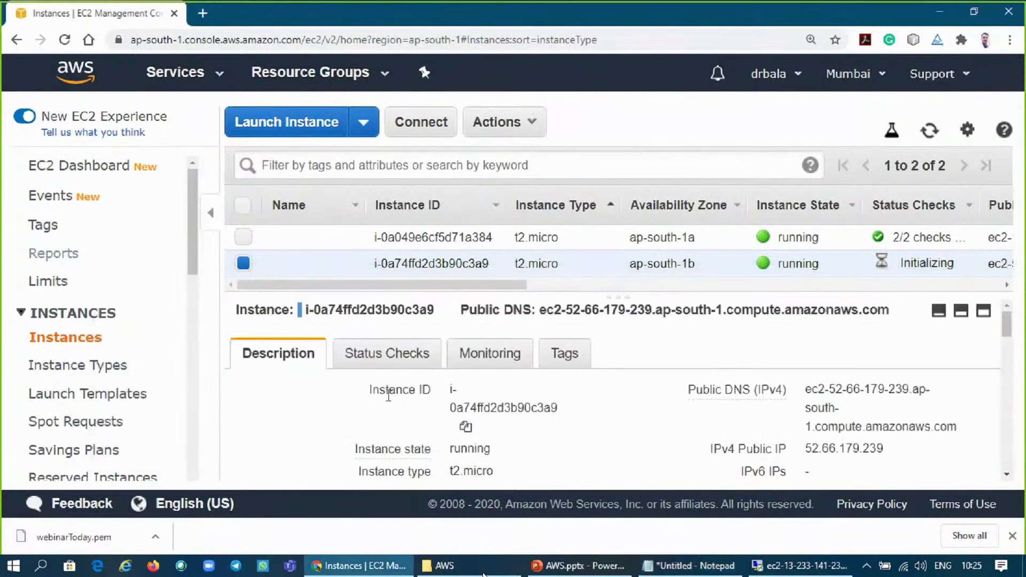
click(899, 450)
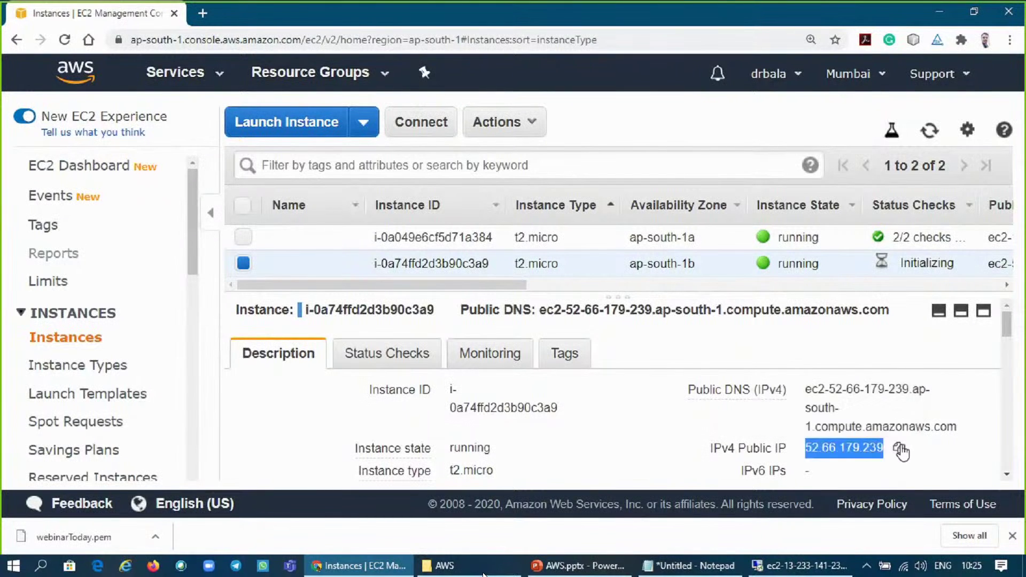
key(alt+Tab)
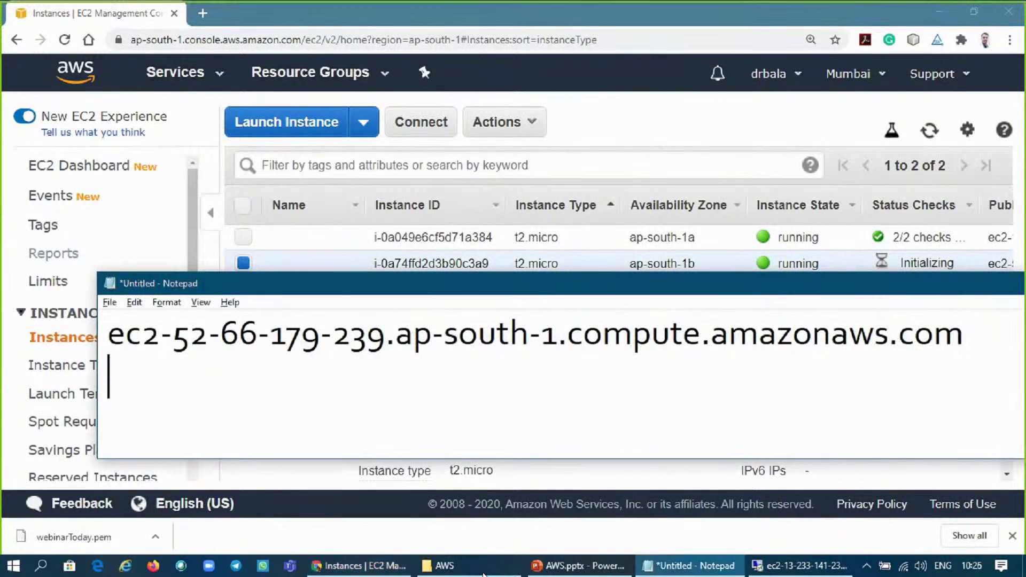
key(ctrl+v)
key(Return)
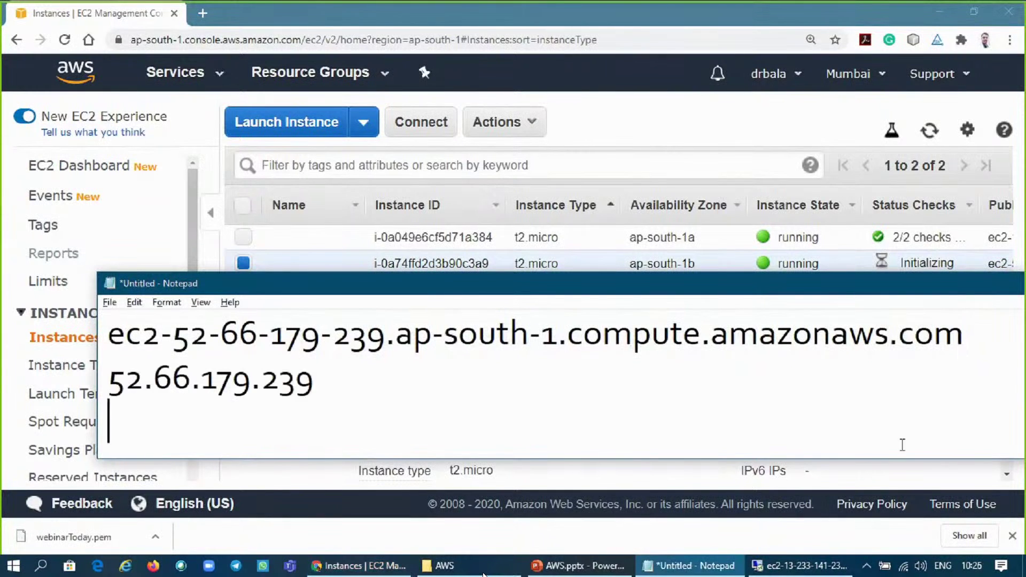
key(alt+Tab)
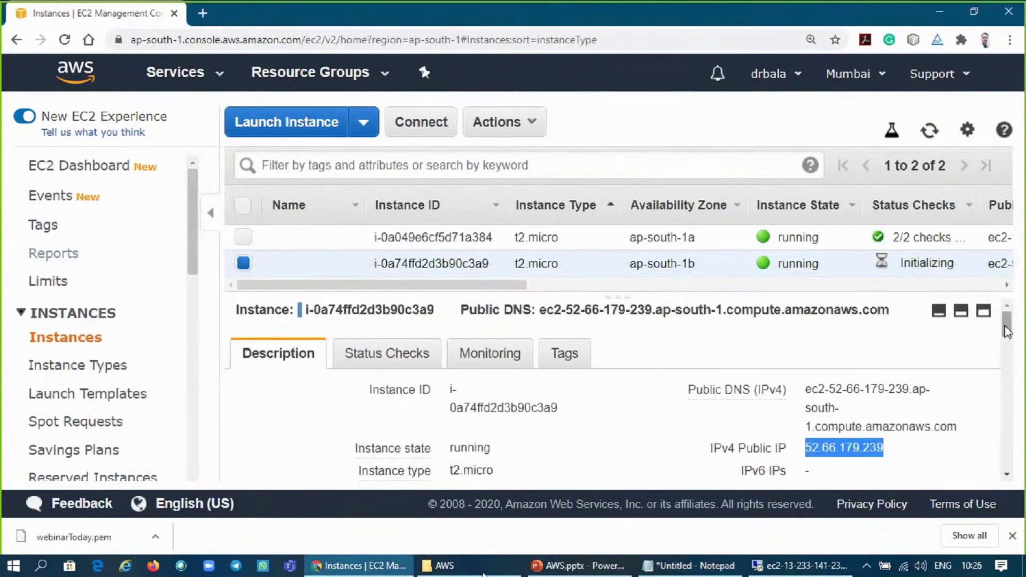
- Download the Remote Desktop file for connecting to the selected instance and open its password retrieval form
drag(1007, 330, 590, 140)
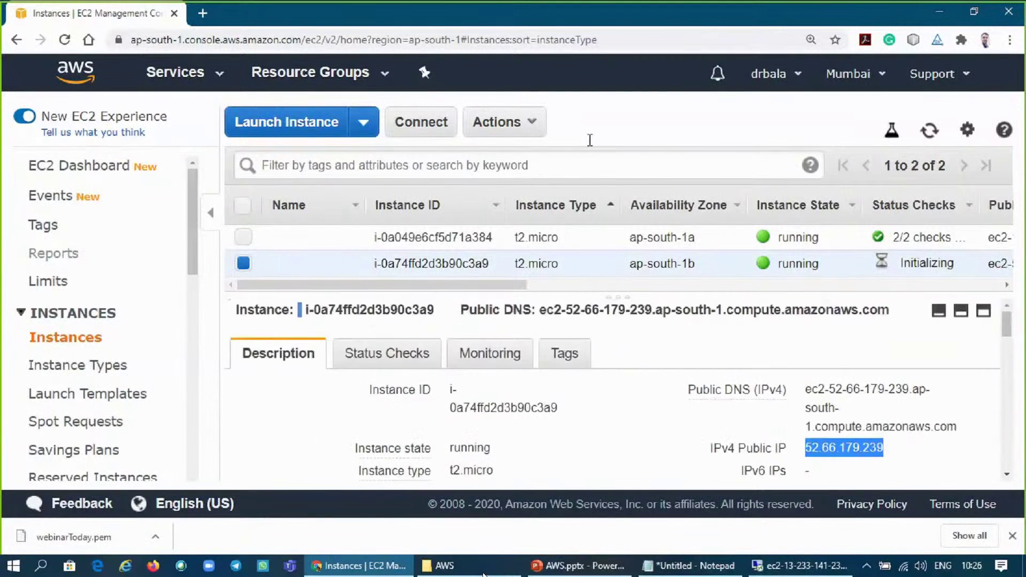
click(420, 123)
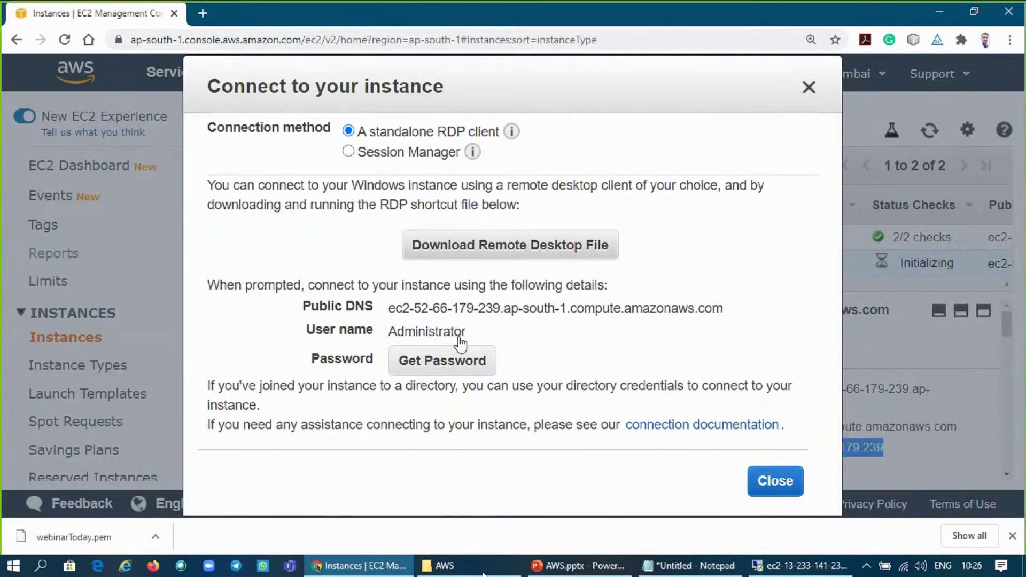
click(510, 246)
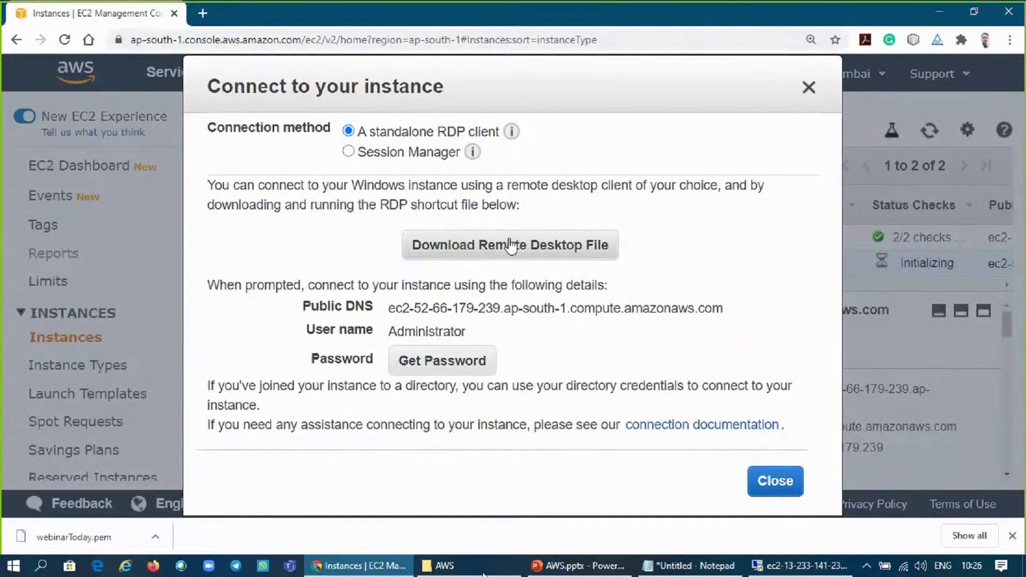
click(510, 245)
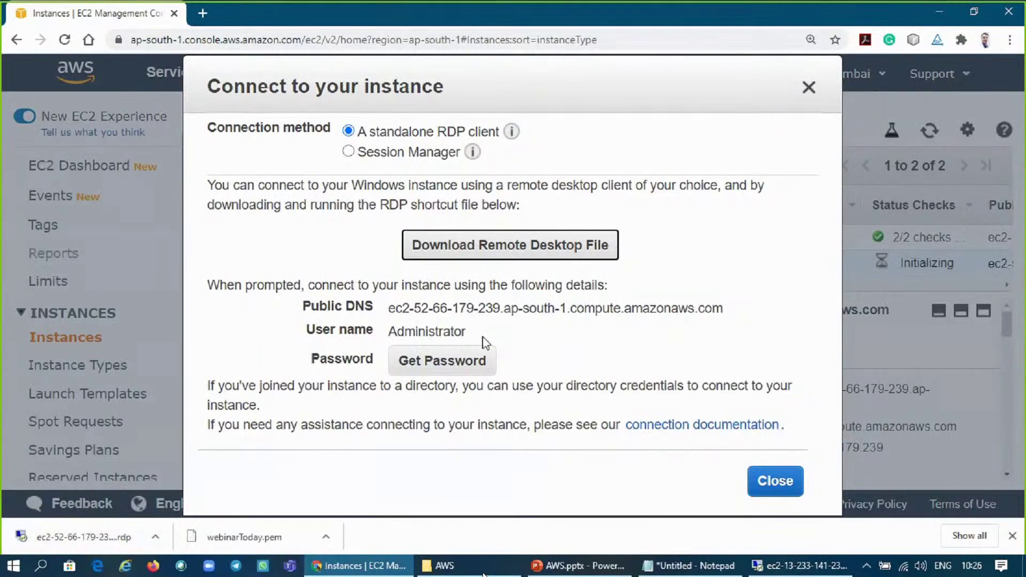
click(463, 359)
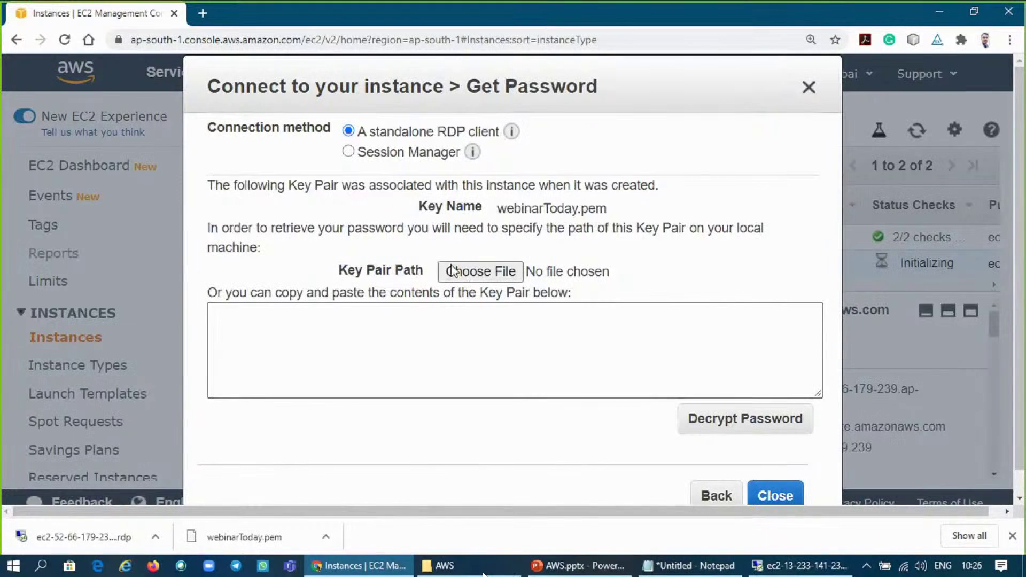
- Try to decrypt the instance's password using webinar.pem from the AWS folder as the key pair file
drag(357, 270, 411, 275)
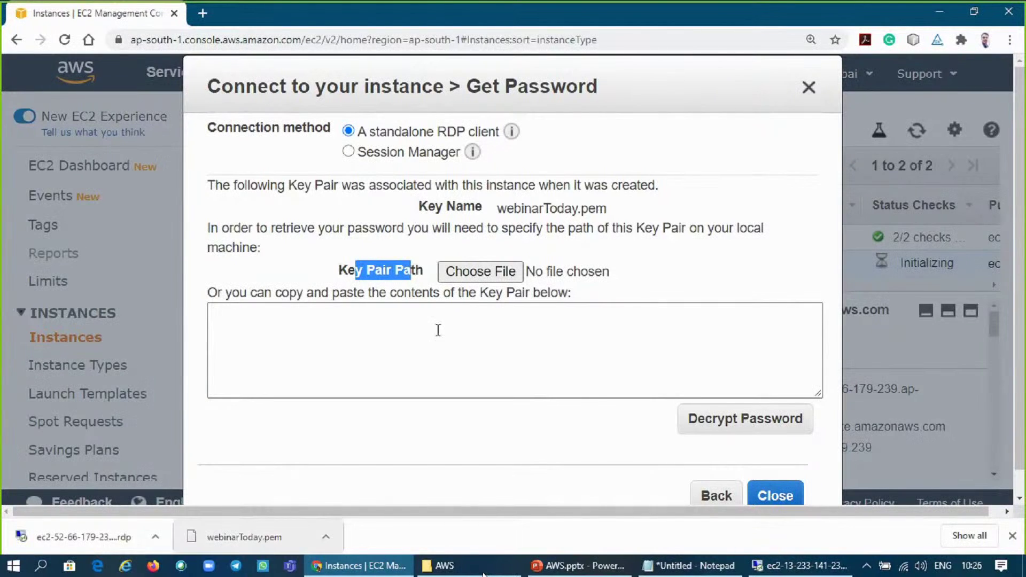
click(484, 272)
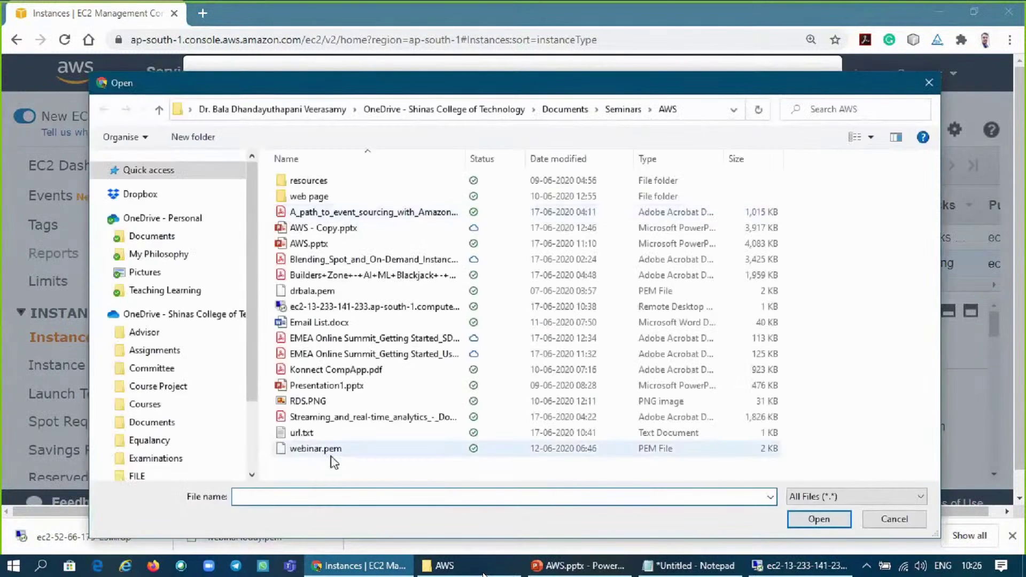
click(315, 449)
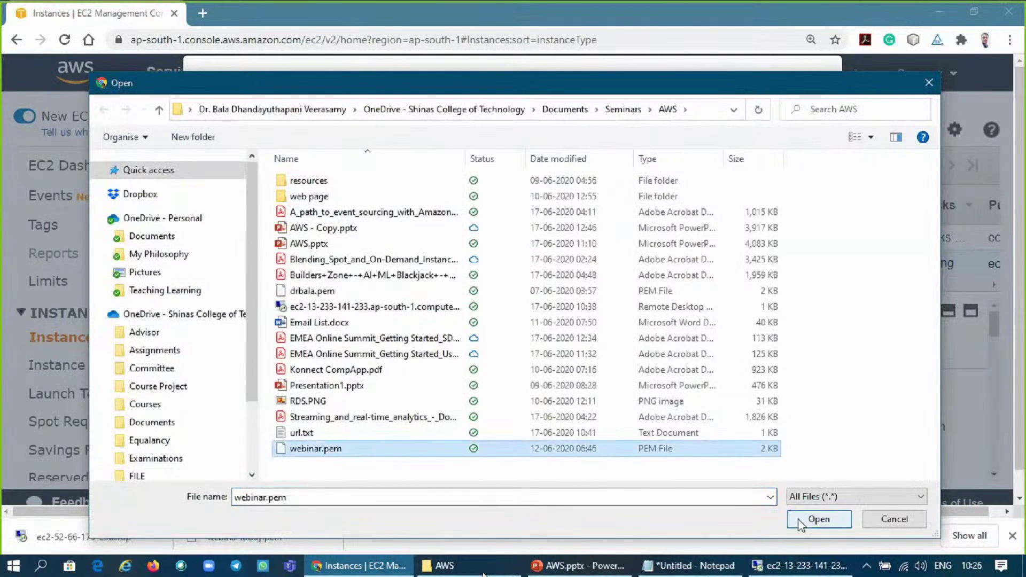
click(818, 519)
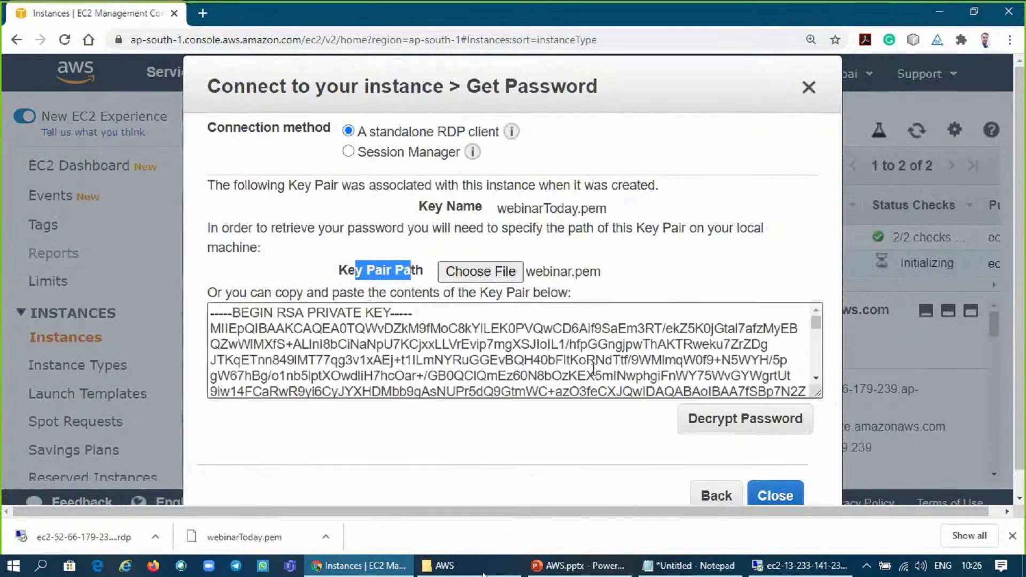
click(742, 309)
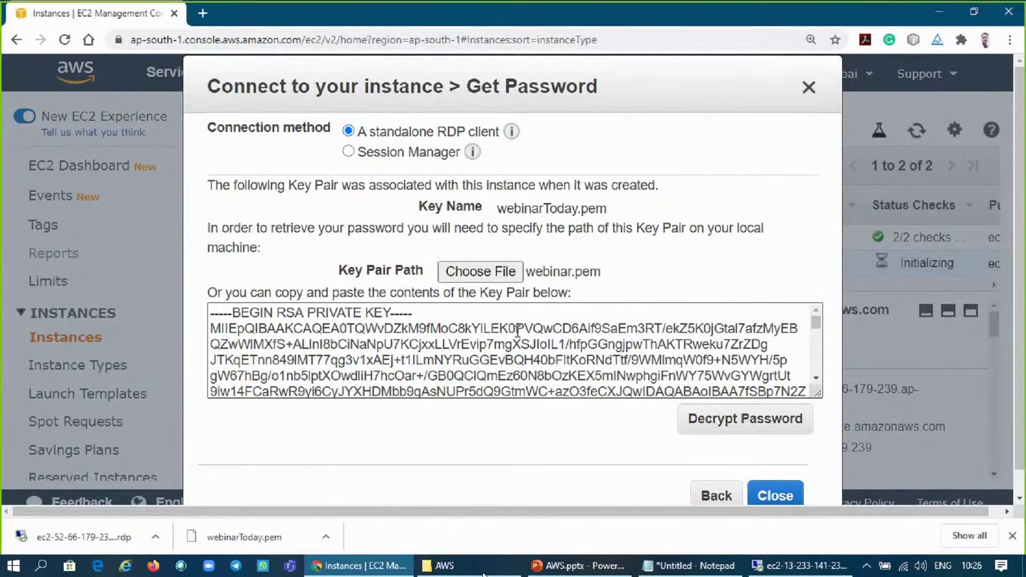
click(722, 422)
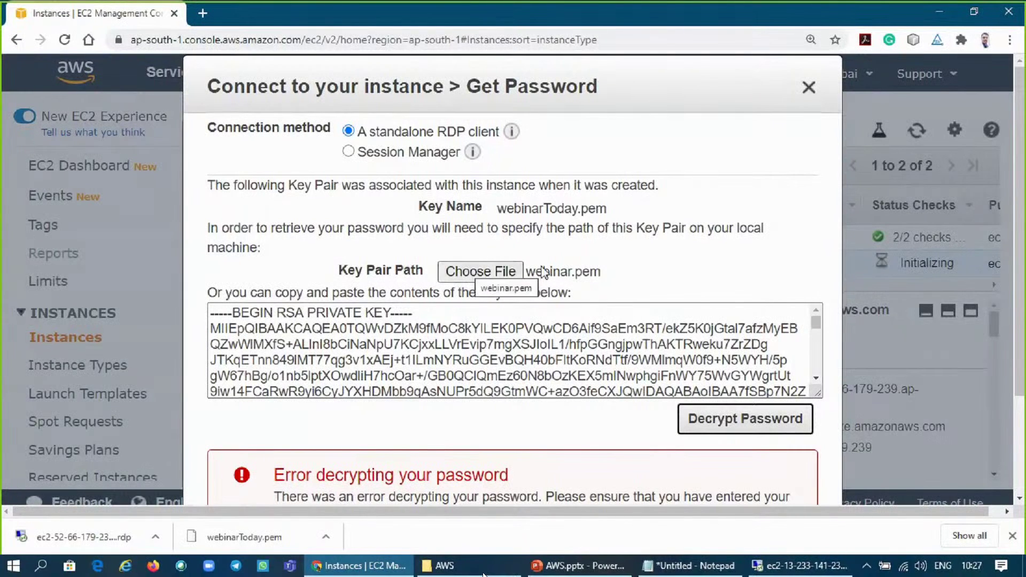
- Load webinarToday.pem from the Downloads folder as the key pair file and decrypt the instance's password
click(288, 536)
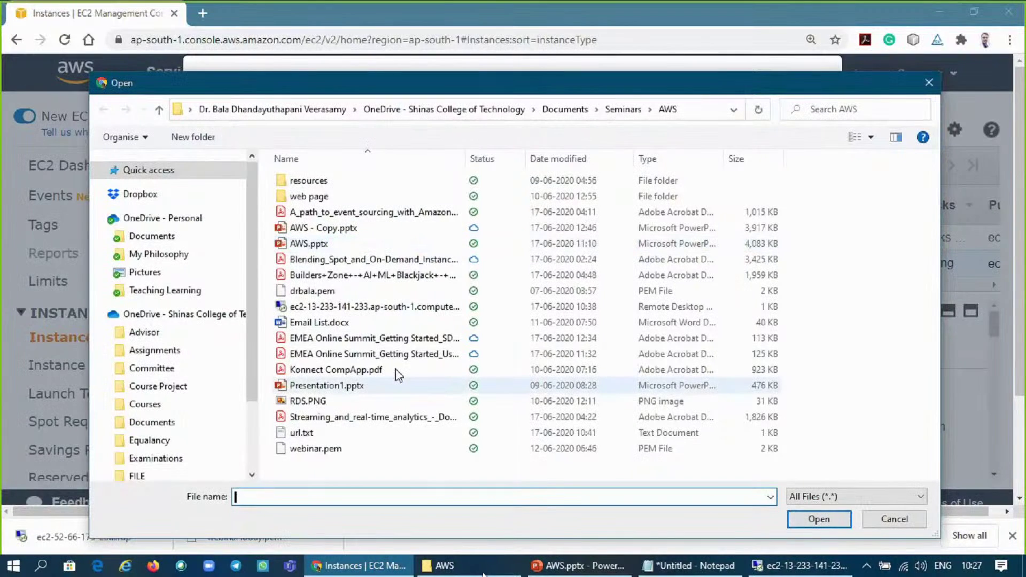
click(567, 156)
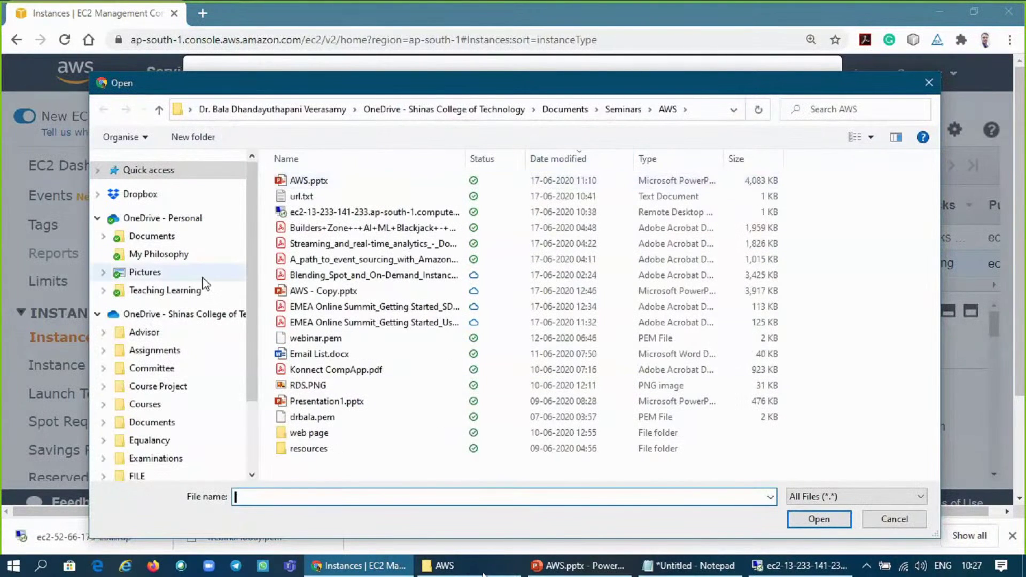
drag(249, 292, 255, 198)
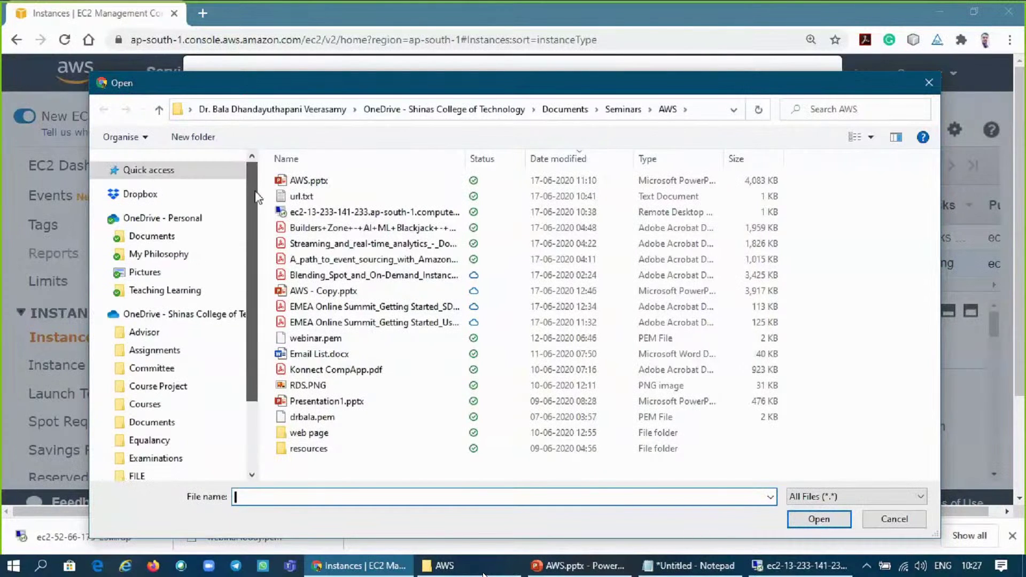
click(98, 218)
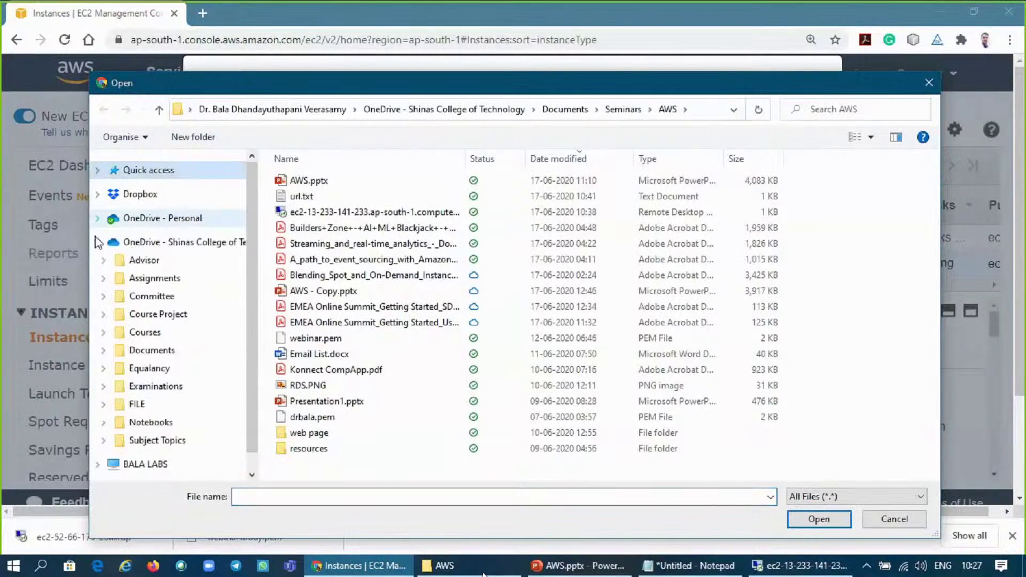
click(98, 242)
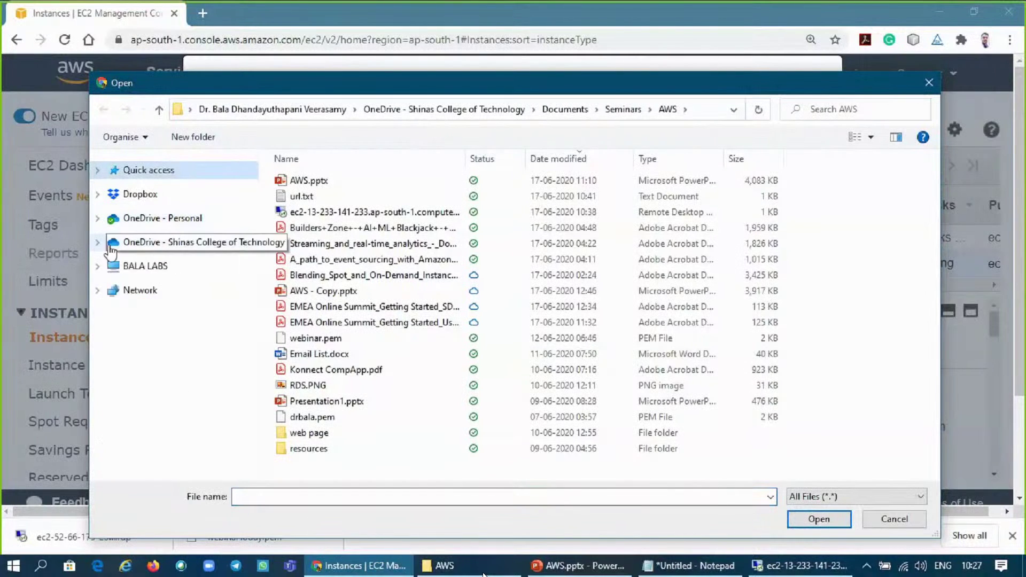
click(99, 243)
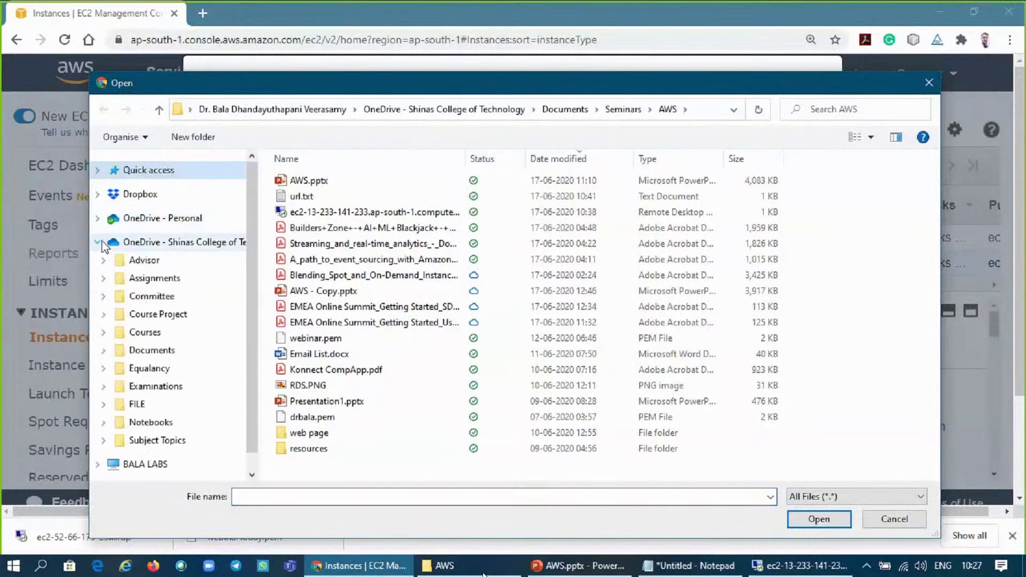
scroll(257, 306, down, 1)
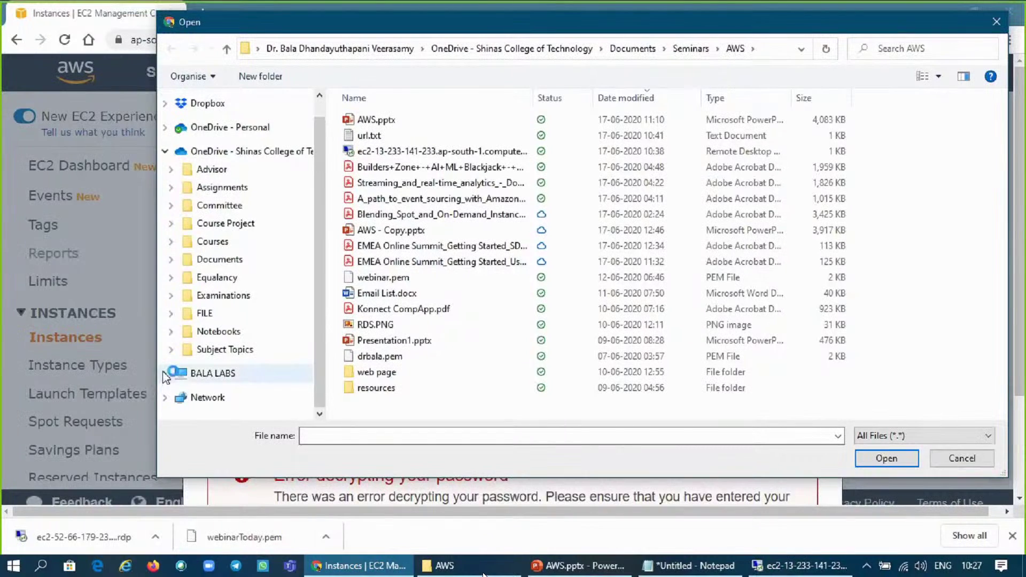
click(165, 374)
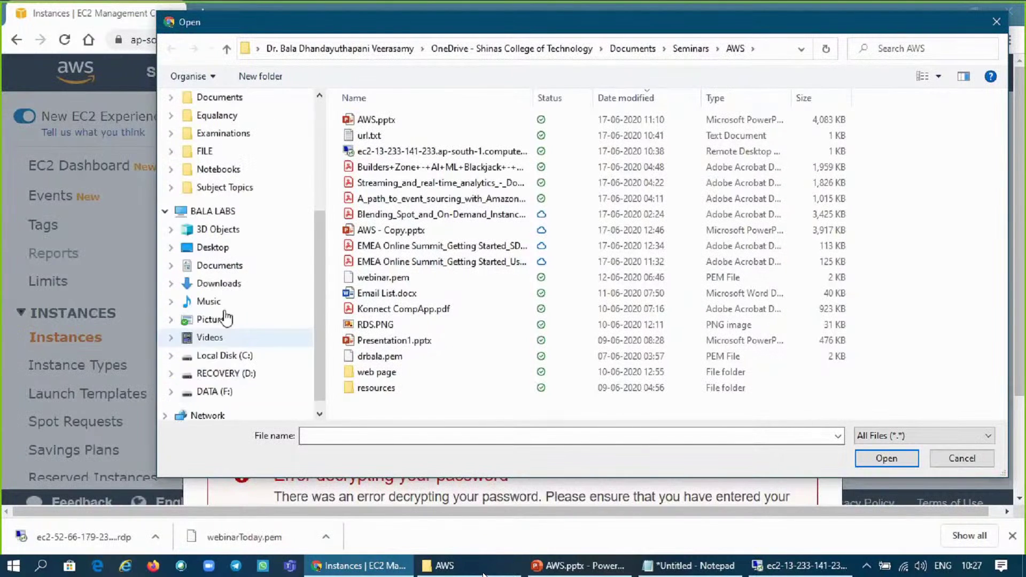
click(219, 283)
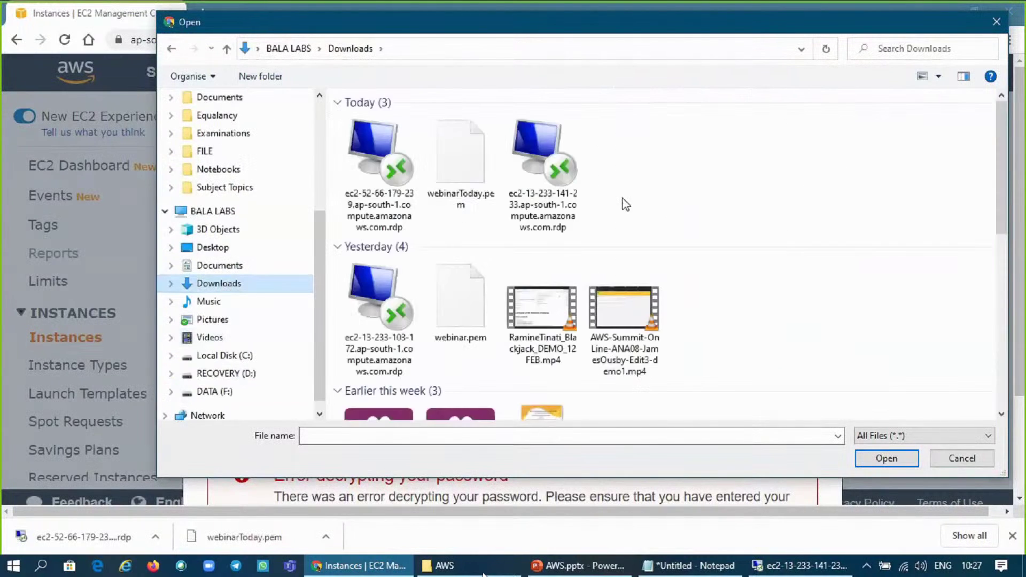
click(473, 154)
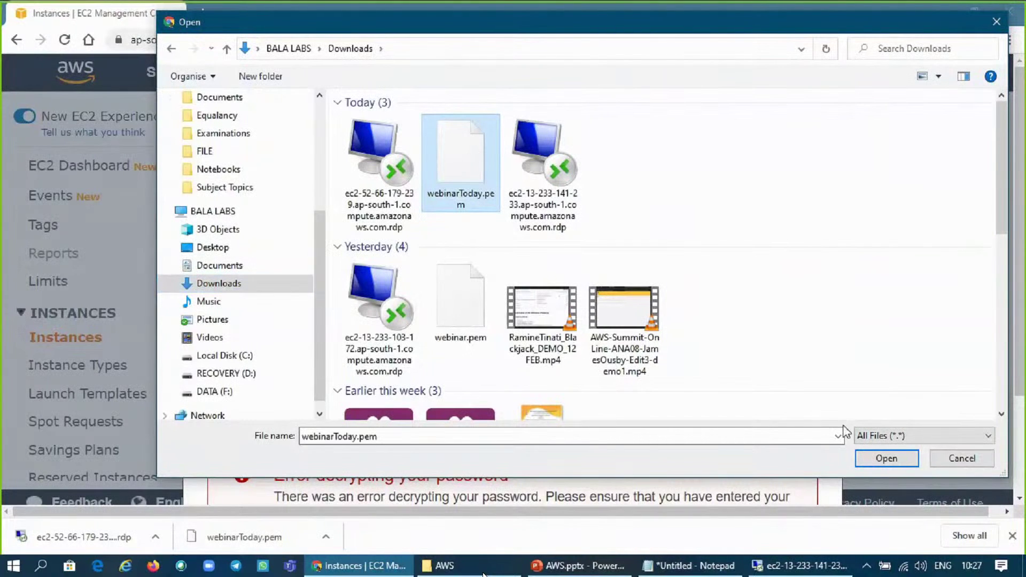
click(885, 458)
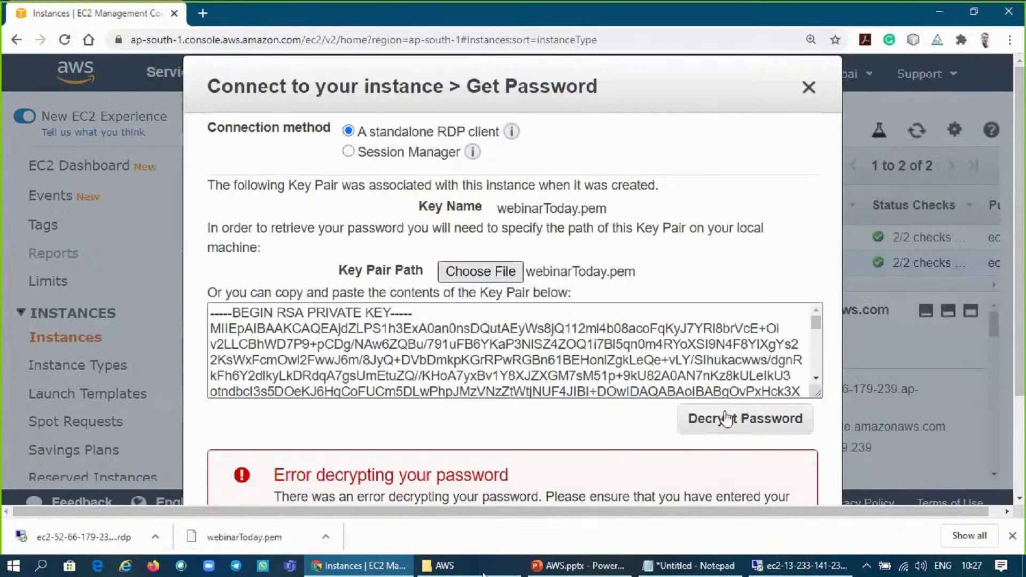
click(726, 418)
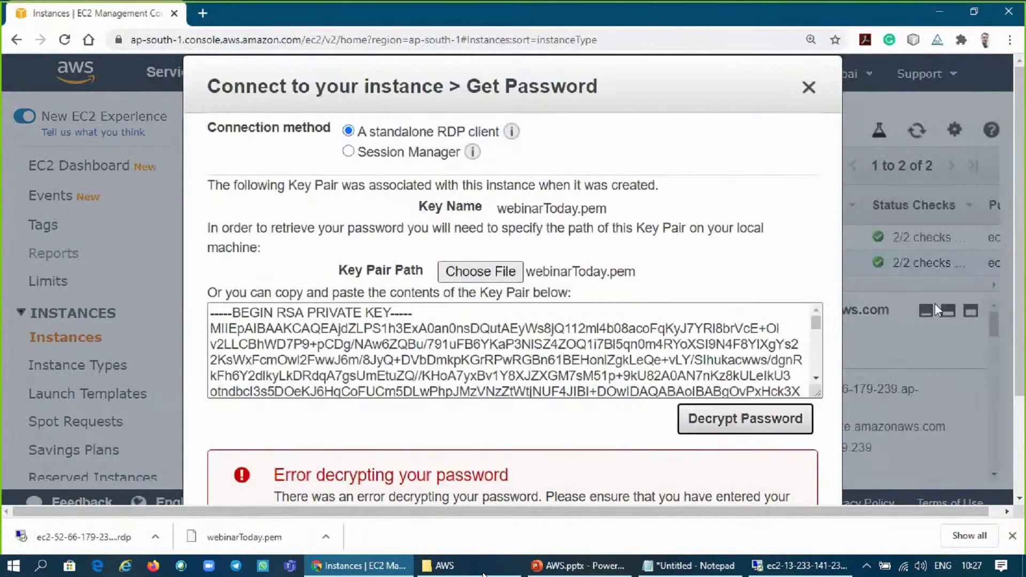
- Copy the instance's public DNS, user name and password, and paste them over the first line of the Notepad note
mouse_move(643, 356)
mouse_down()
mouse_move(619, 345)
mouse_move(502, 353)
mouse_move(641, 355)
mouse_up()
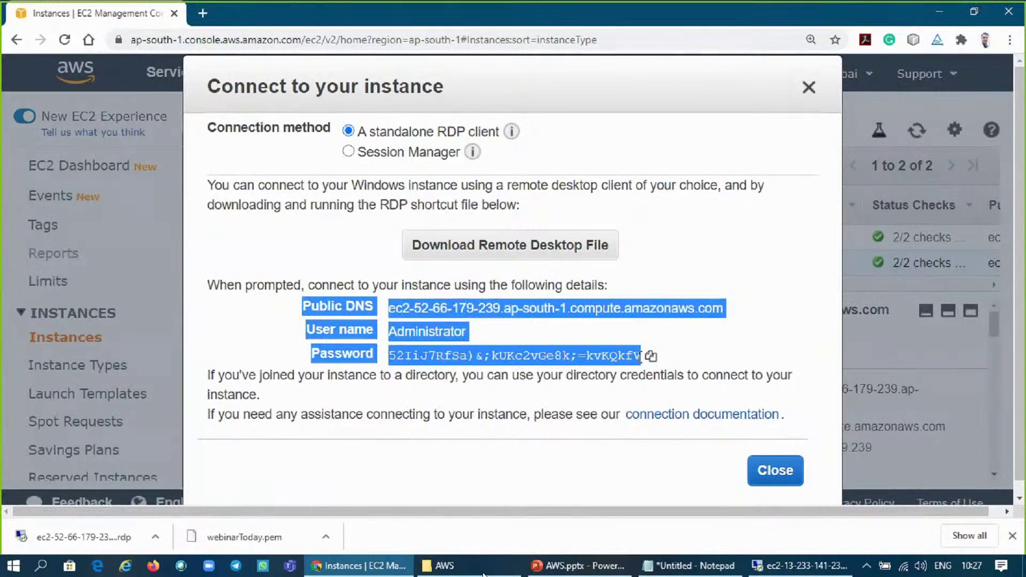
key(alt+Tab)
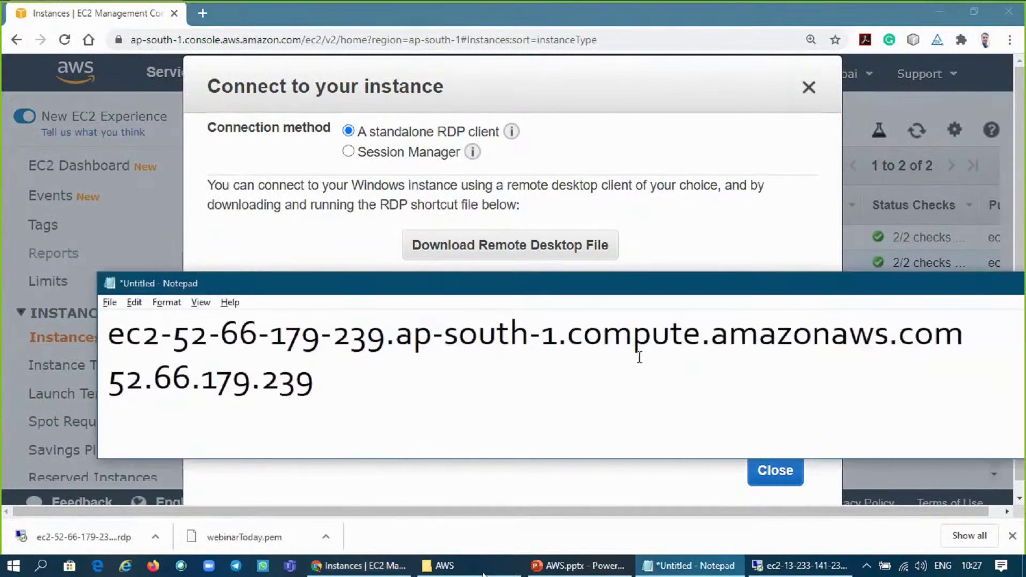
key(ctrl+Home)
key(shift+End)
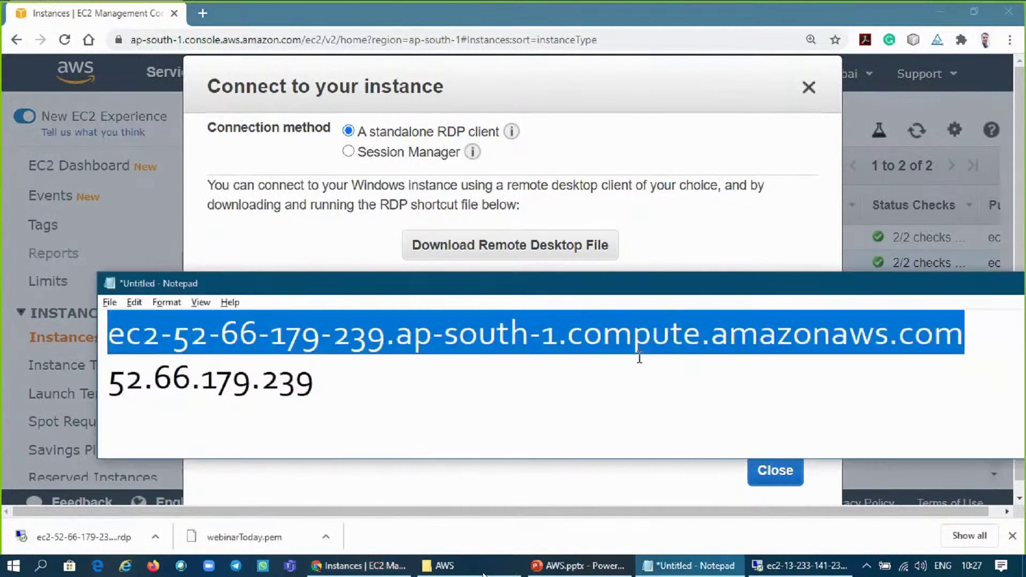
key(ctrl+v)
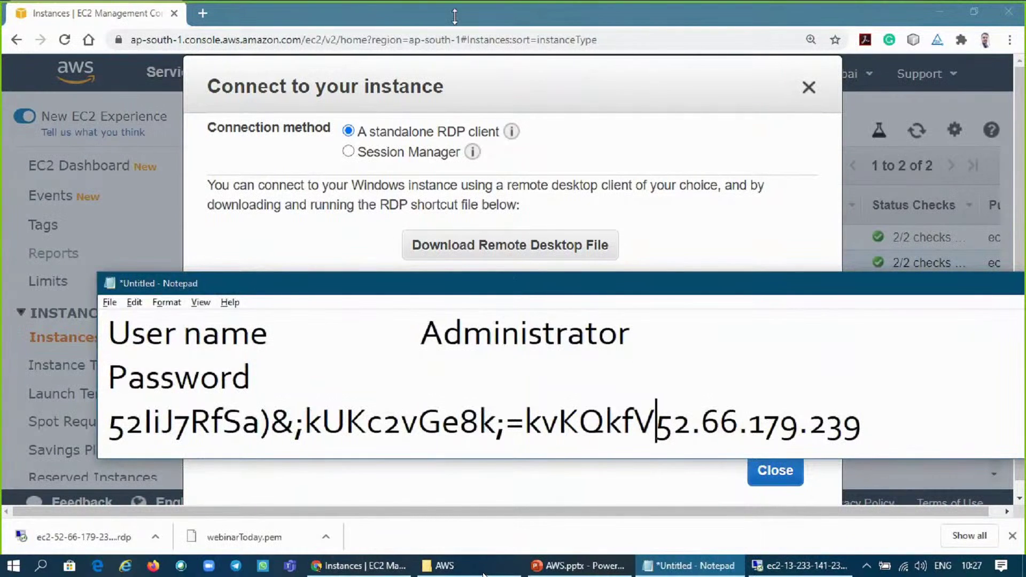
- Set the Notepad font size to 24
click(177, 57)
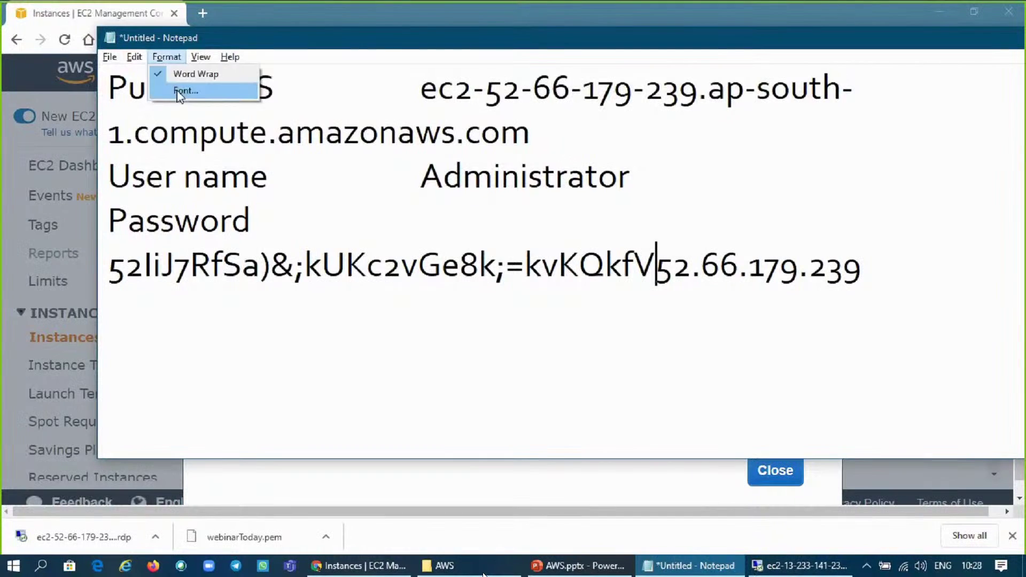
click(179, 92)
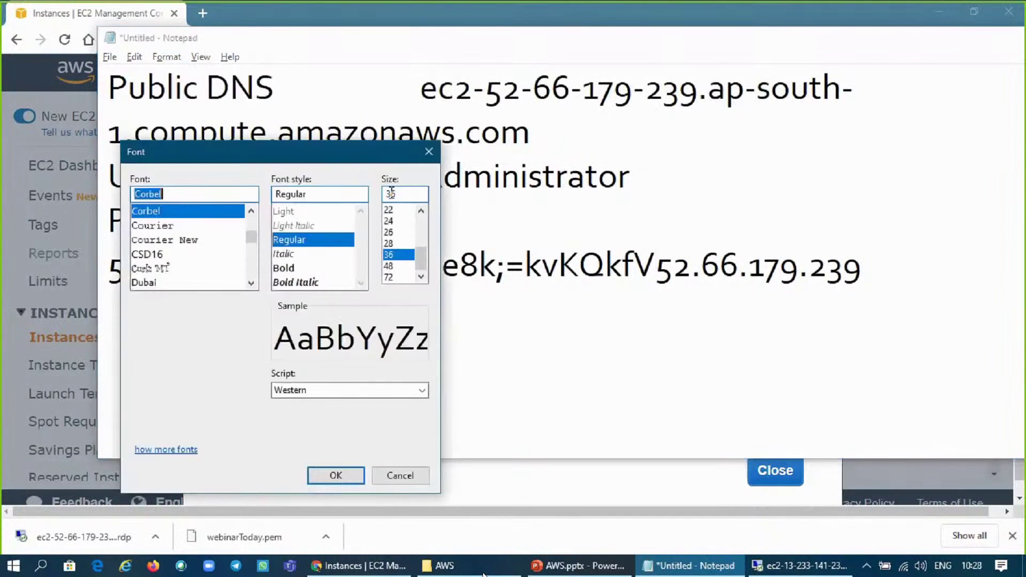
click(395, 221)
click(337, 475)
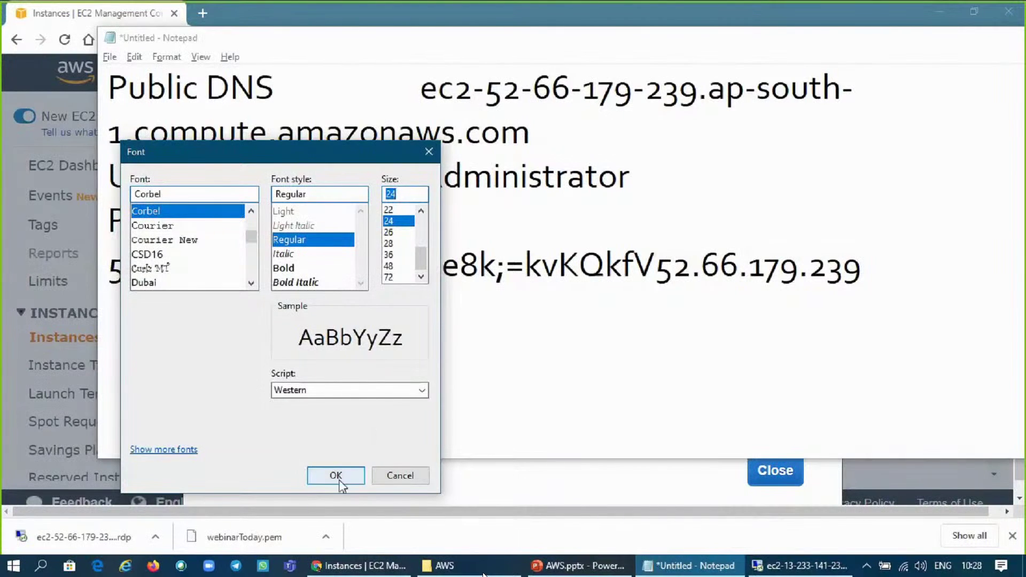
- Space the password value away from its label in the note so it lines up with the values above
click(299, 141)
key(Delete)
click(298, 140)
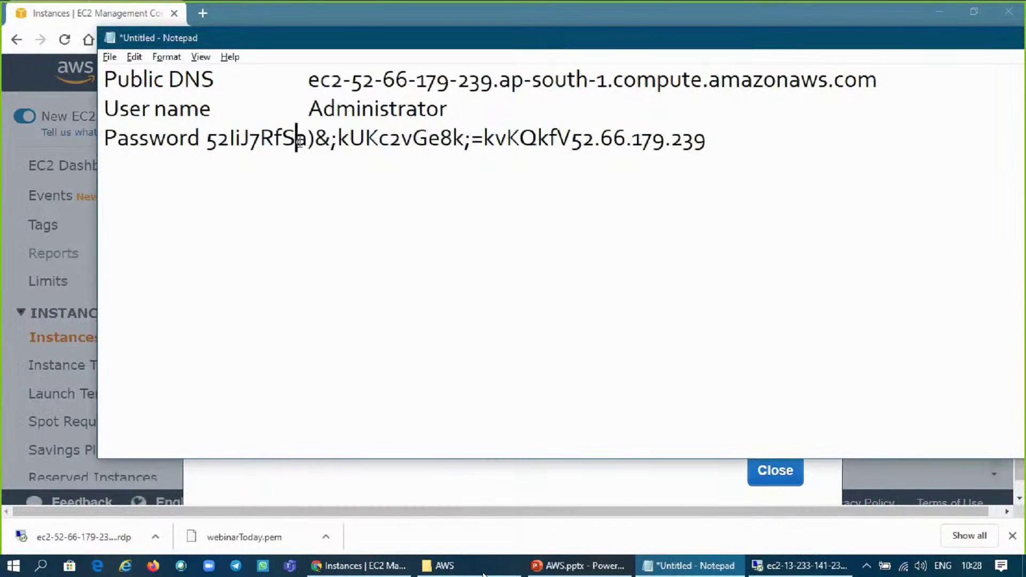
key(ctrl+Left)
key(Return)
key(Up)
key(End)
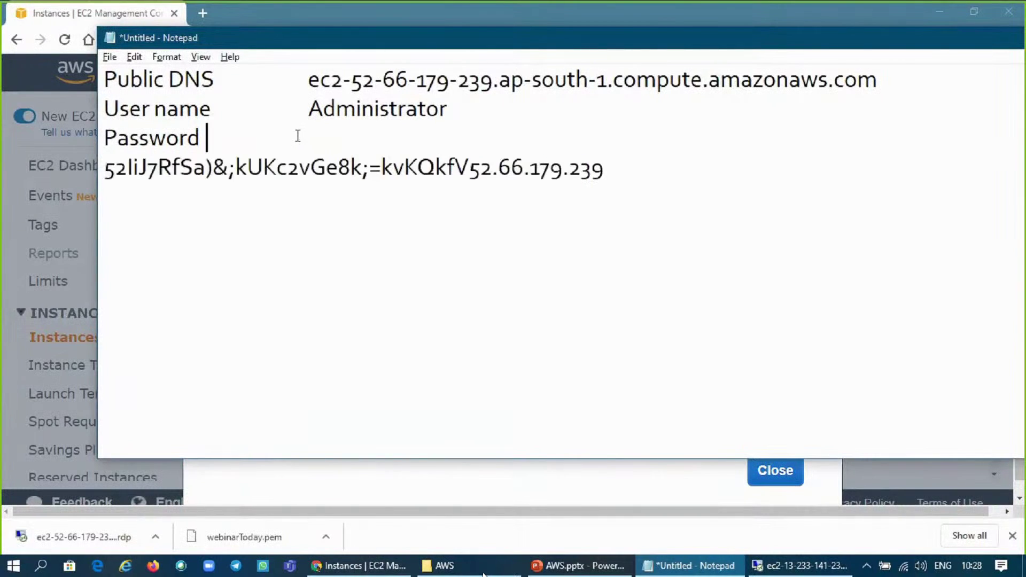
key(Delete)
key(Tab)
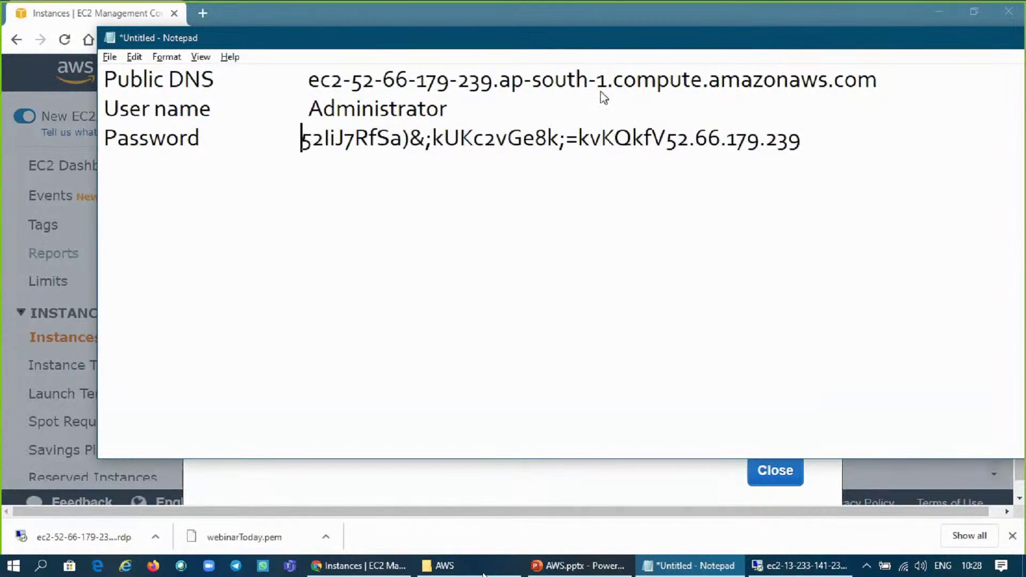
- Narrow and reposition the Notepad window so that the whole note fits on screen, and minimize it
drag(595, 37, 465, 104)
drag(1000, 293, 784, 304)
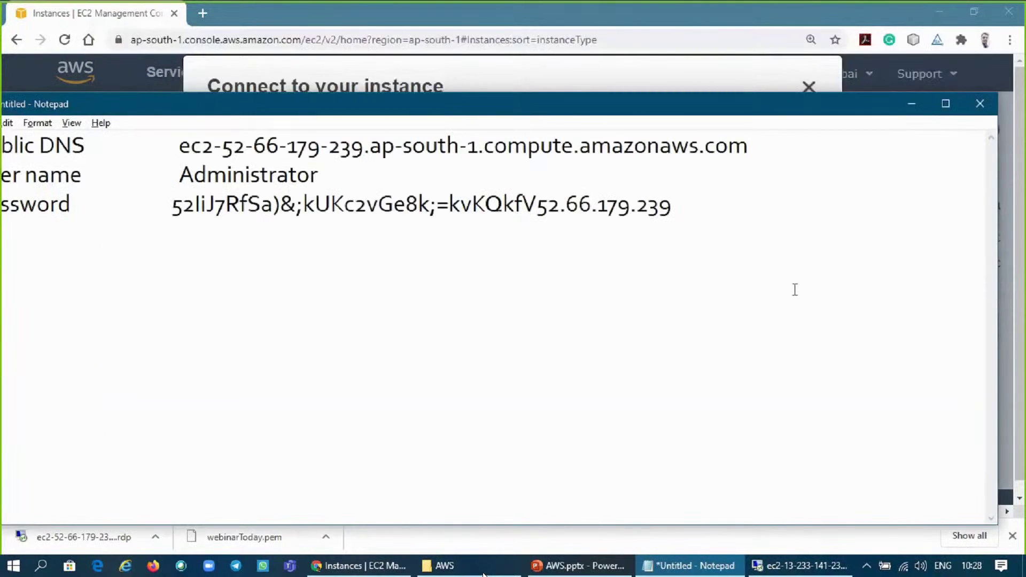
drag(676, 112, 806, 101)
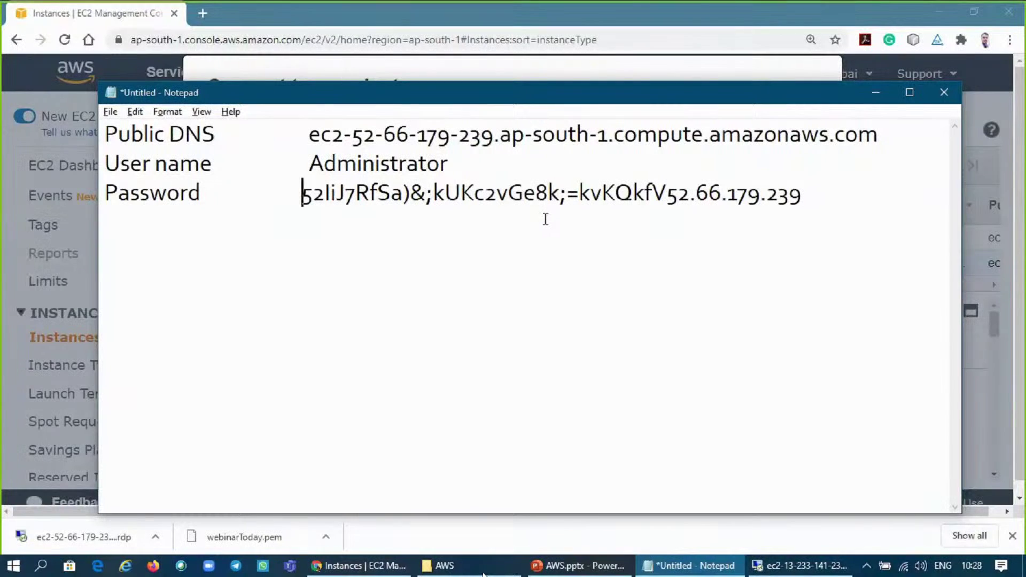
click(876, 95)
- Close the instance's connection details and open the Remote Desktop file downloaded for the new instance
click(775, 473)
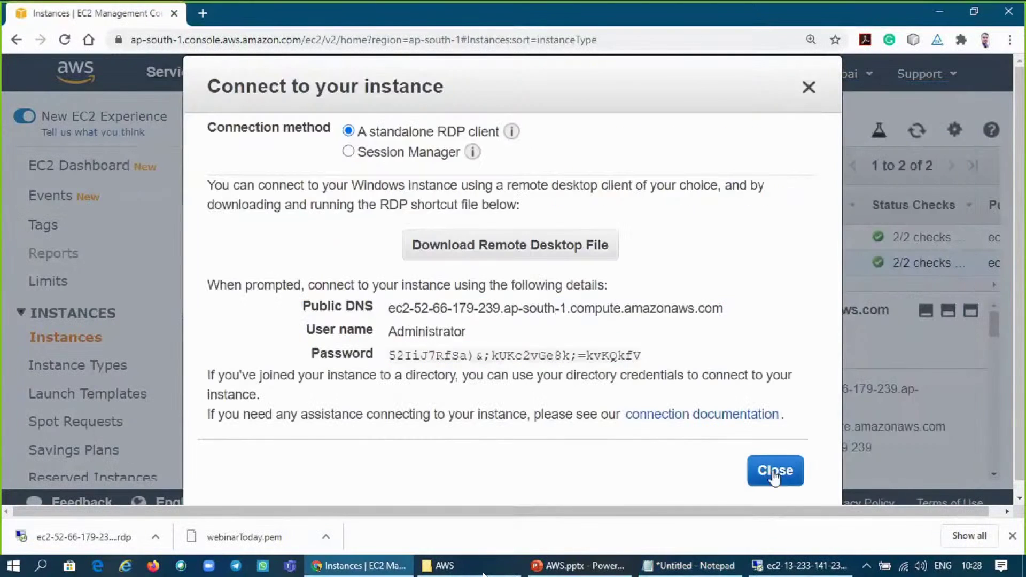
click(775, 473)
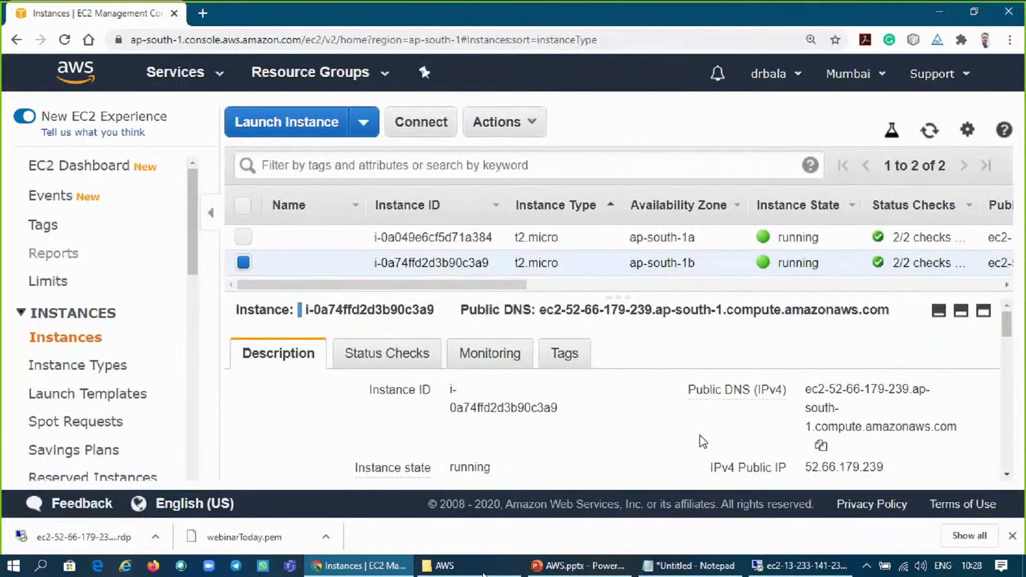
click(425, 124)
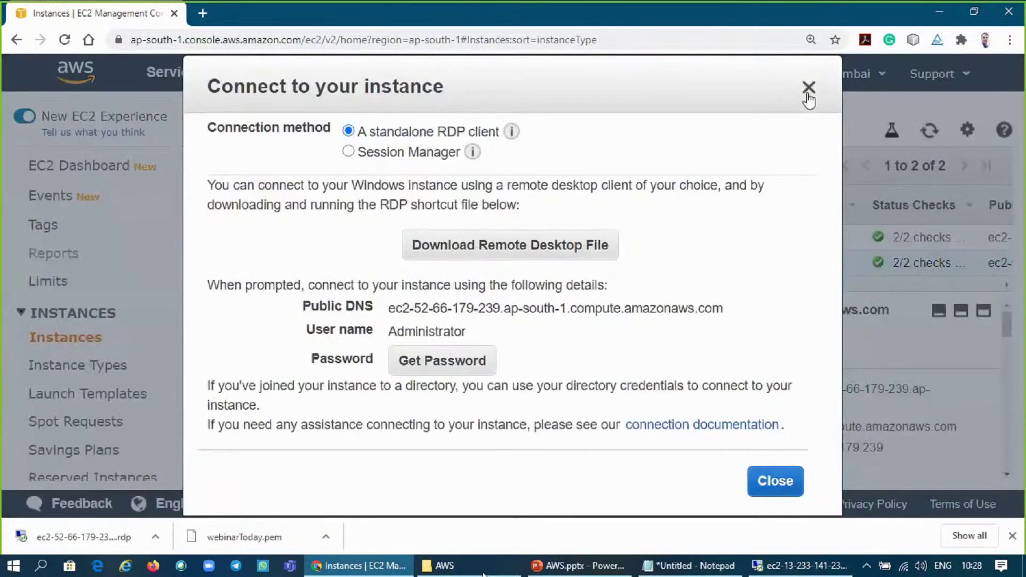
click(179, 374)
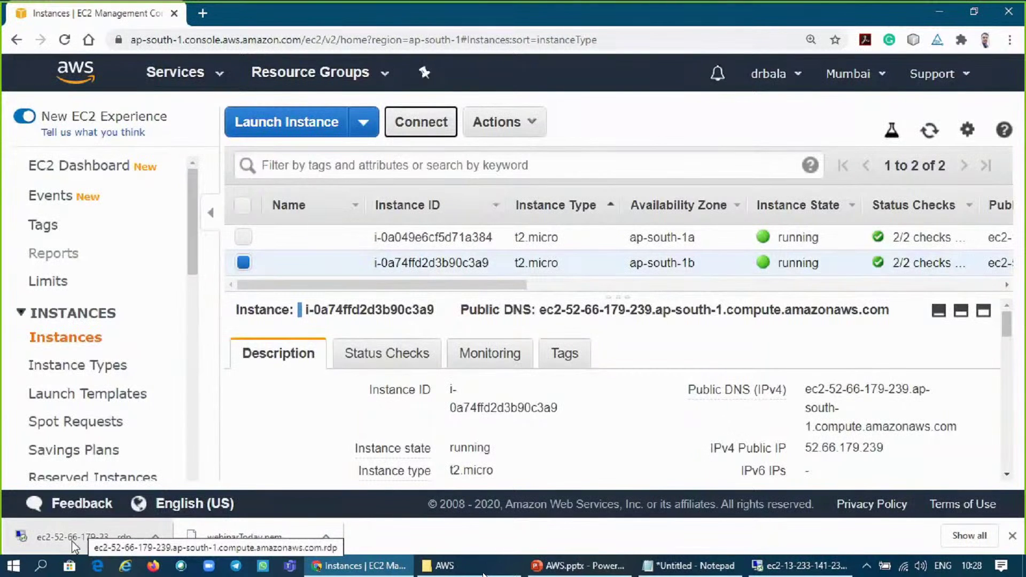
click(75, 539)
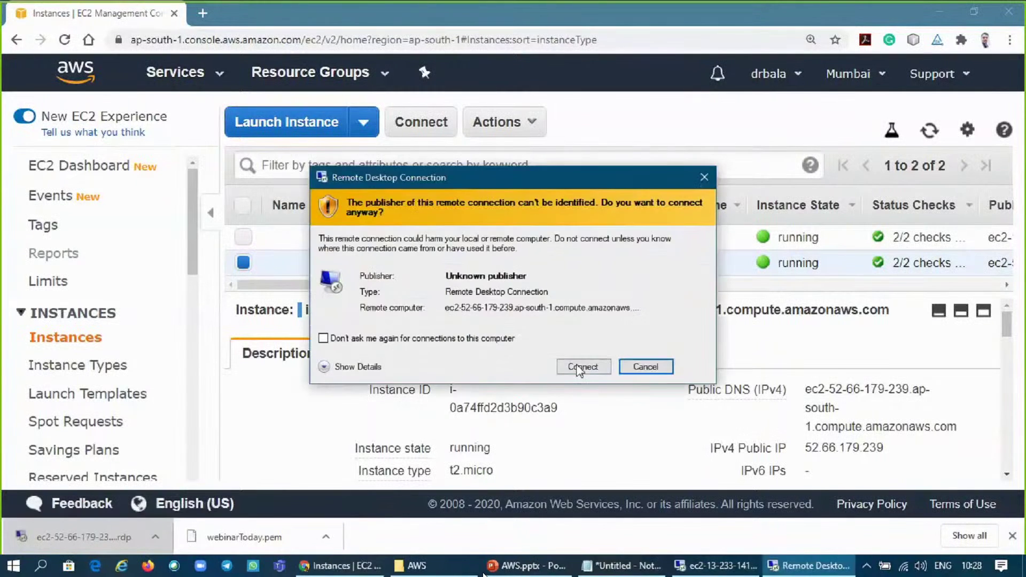
- Accept the connection to the unidentified publisher and try to sign in as Administrator with the password copied from the note
click(579, 368)
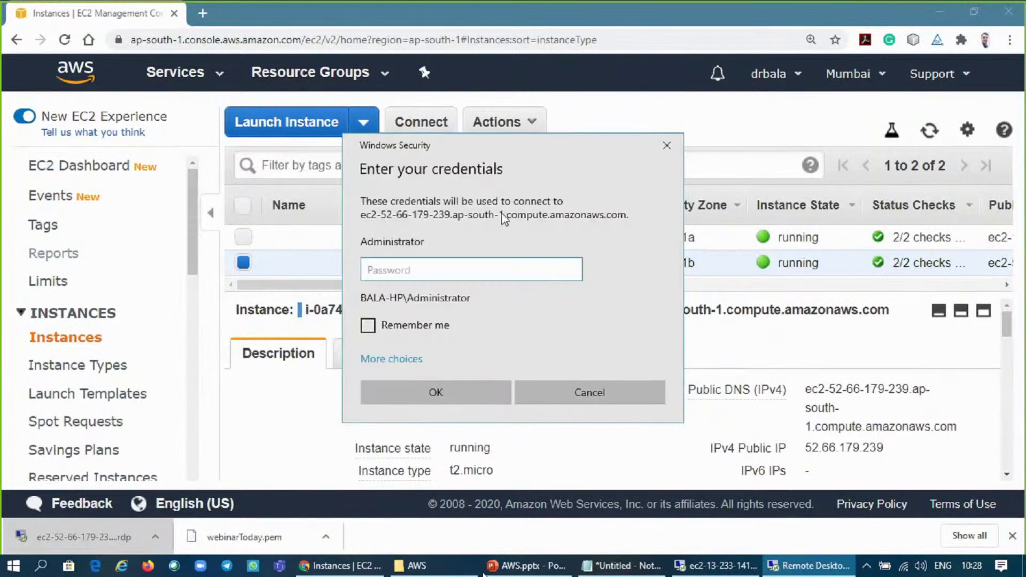
click(613, 566)
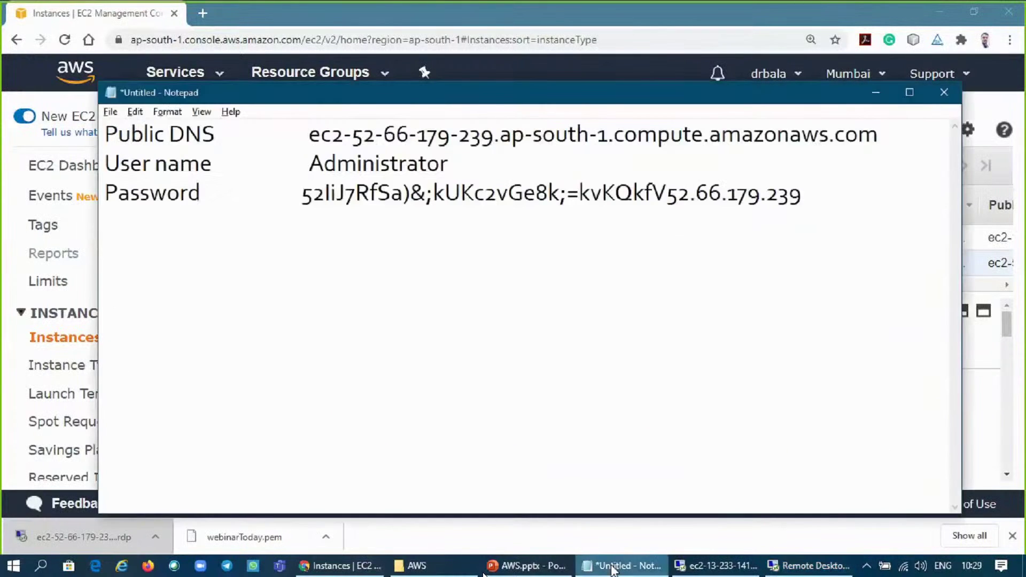
click(612, 567)
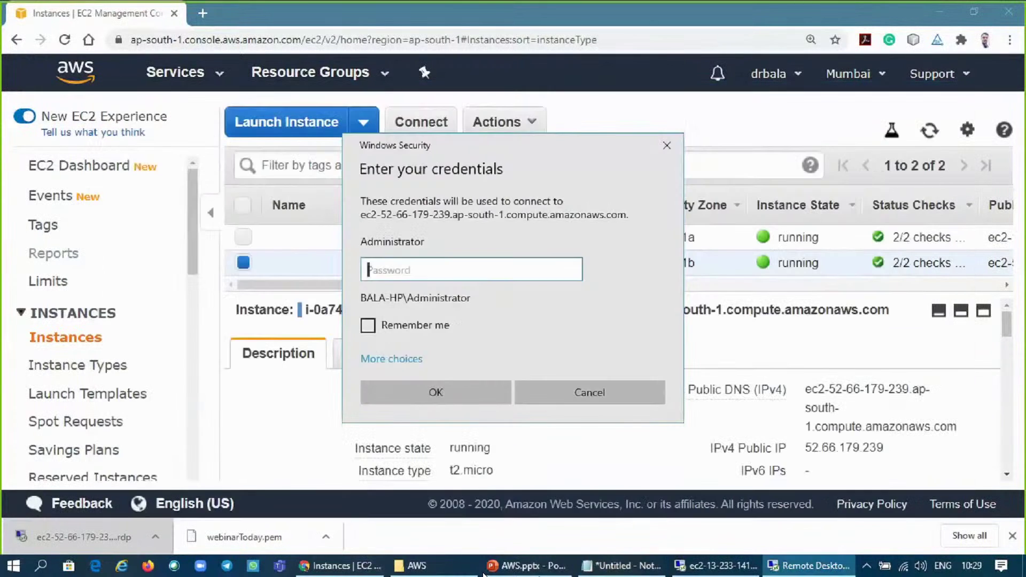
click(587, 567)
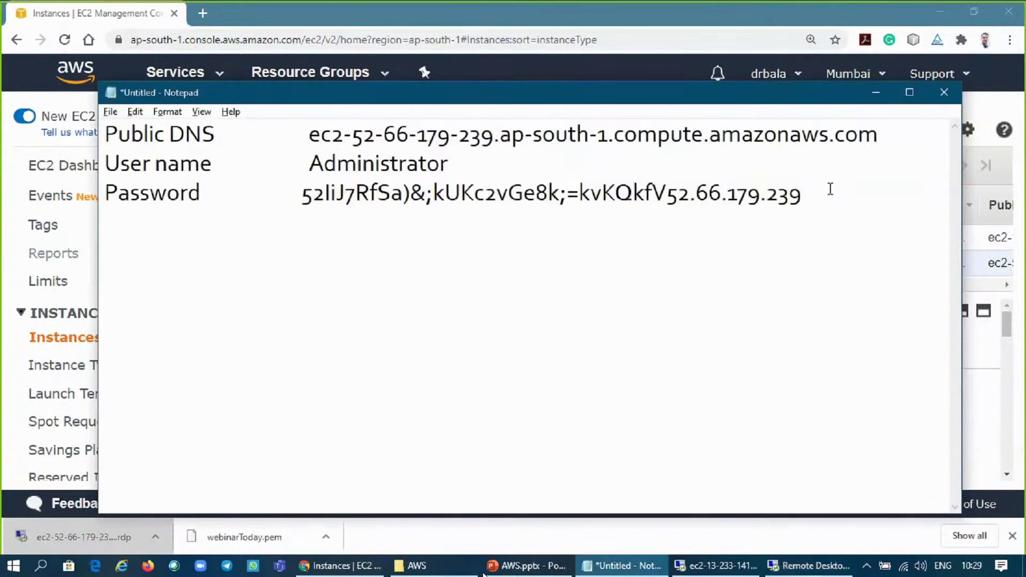
drag(830, 189, 303, 192)
key(alt+Tab)
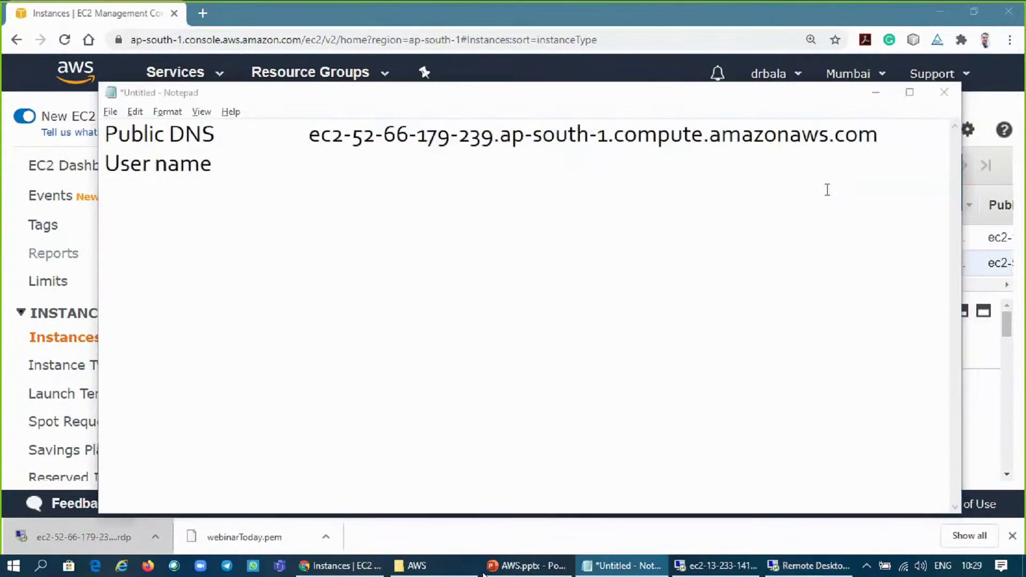
key(ctrl+v)
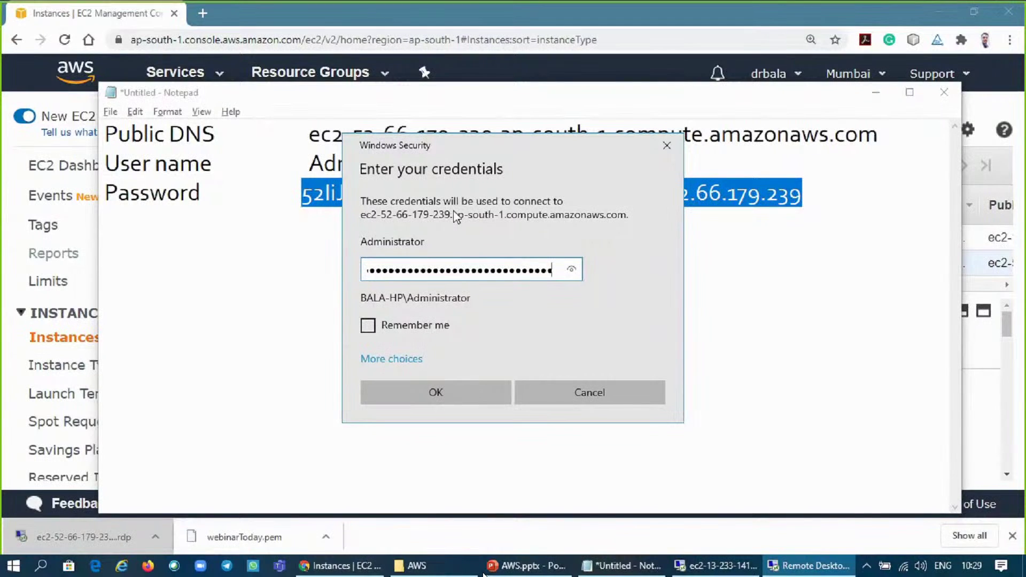
click(435, 399)
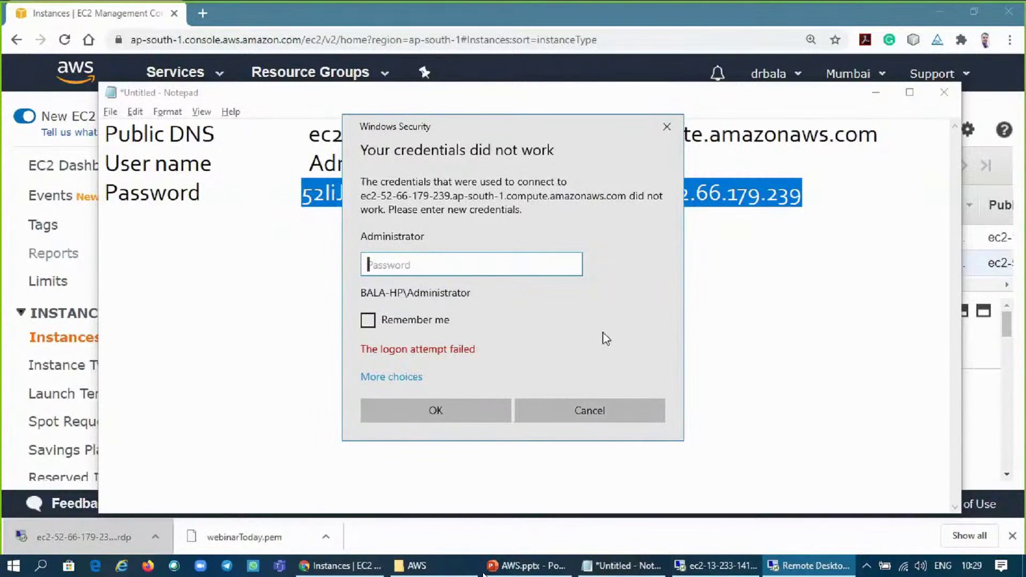
key(ctrl+v)
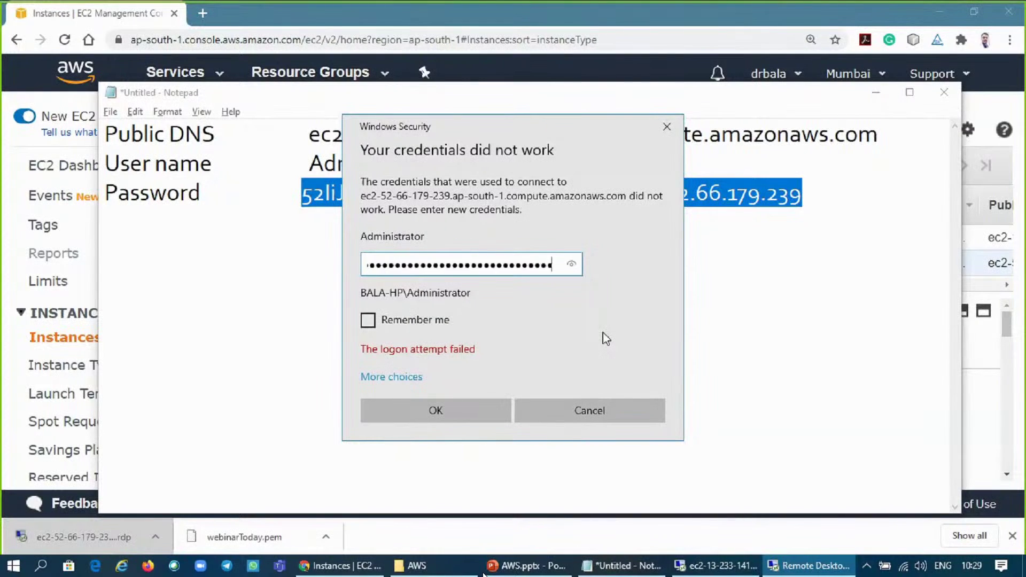
click(435, 409)
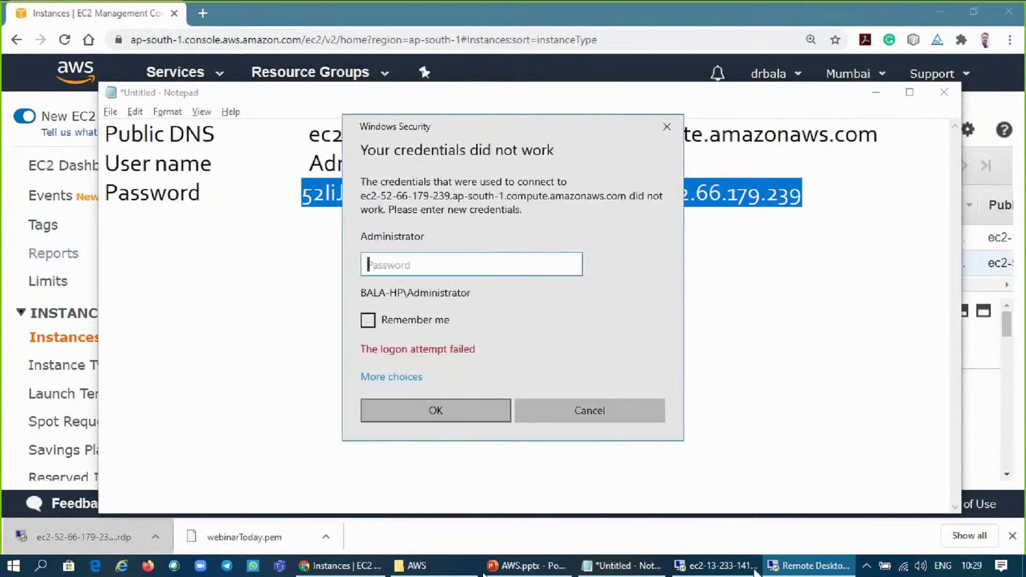
- Disconnect the remote session of the other instance and cancel the pending credentials request for the new one
click(717, 566)
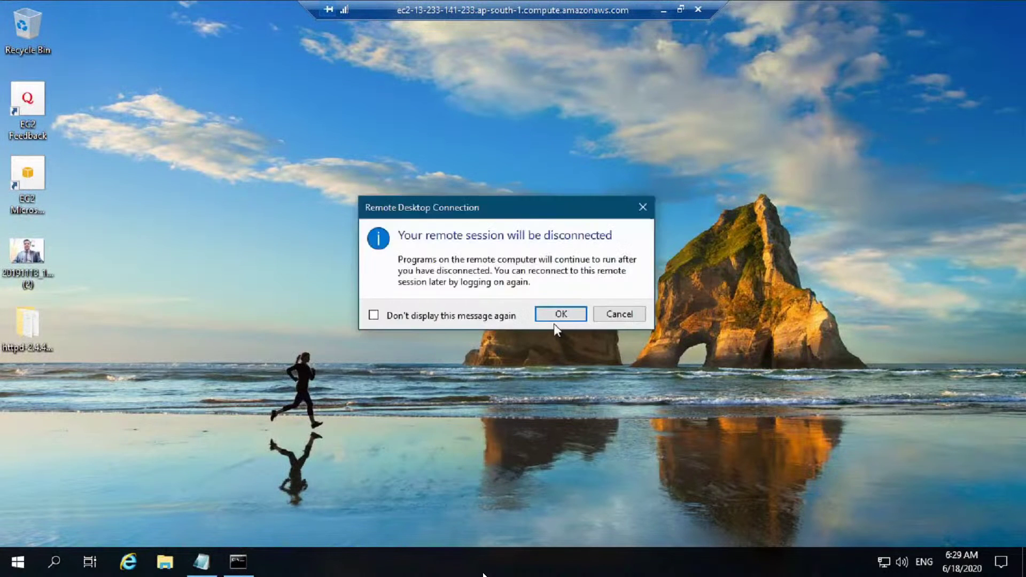
click(556, 315)
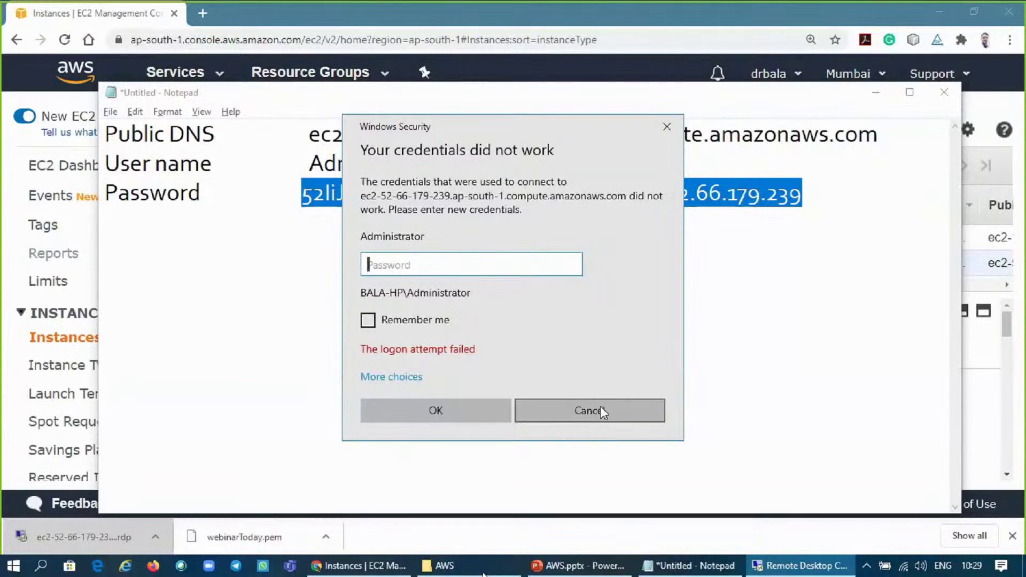
click(601, 408)
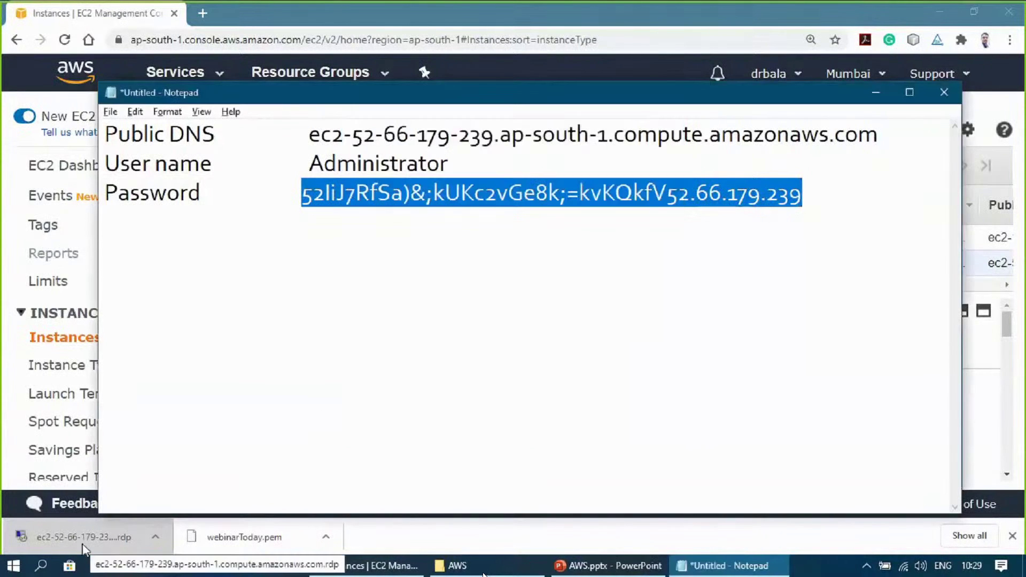
- Reopen the new instance's Remote Desktop file and try signing in again with the noted Administrator password, ending with the credentials request cancelled
click(82, 549)
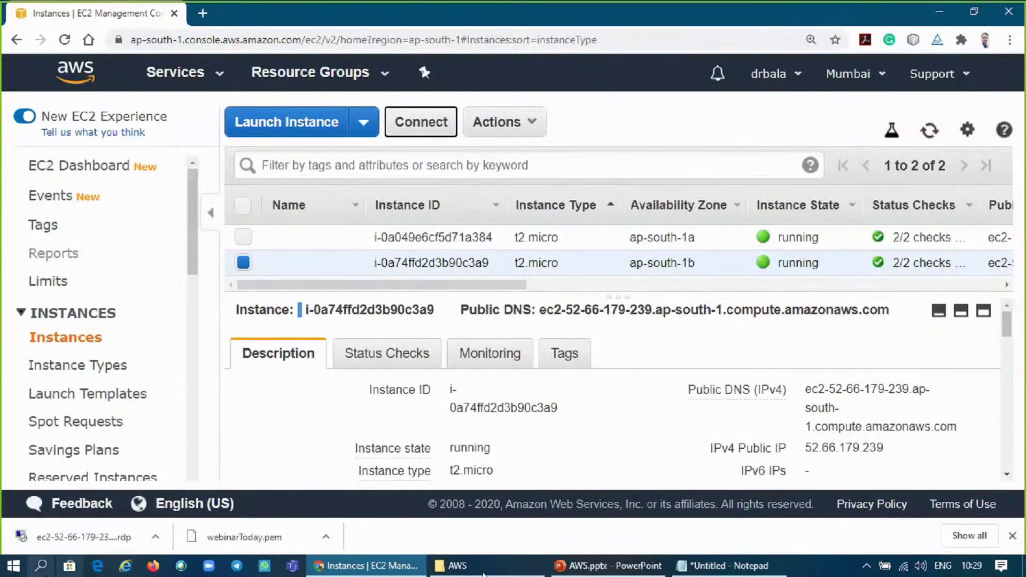
click(84, 547)
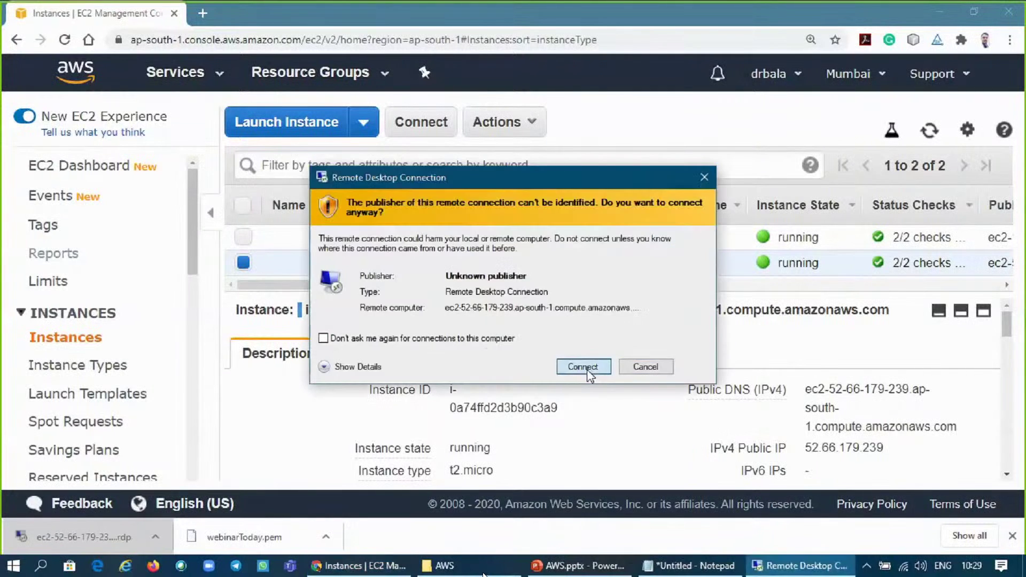
click(583, 367)
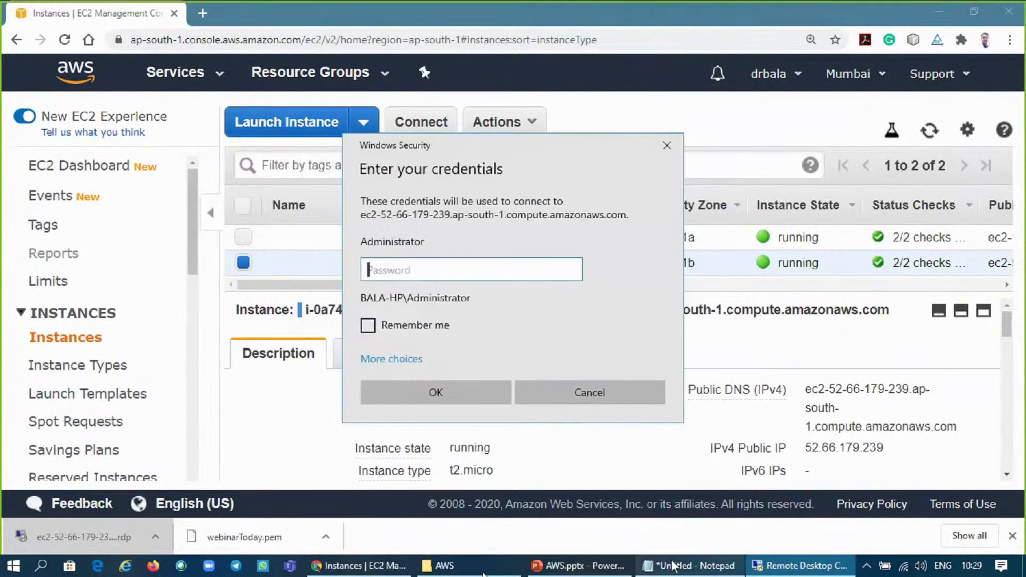
key(alt+Tab)
key(alt+Tab)
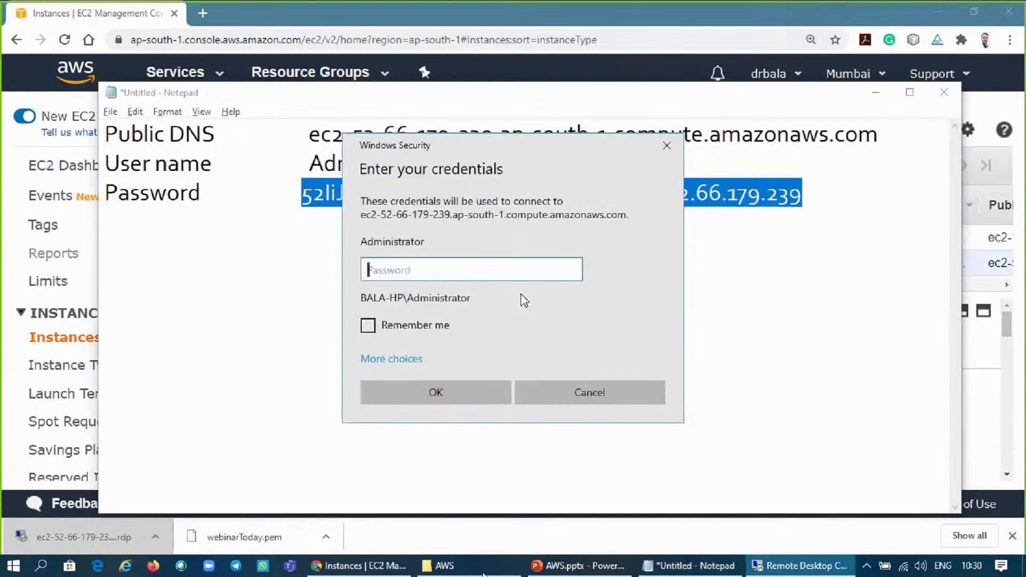
key(ctrl+v)
click(461, 391)
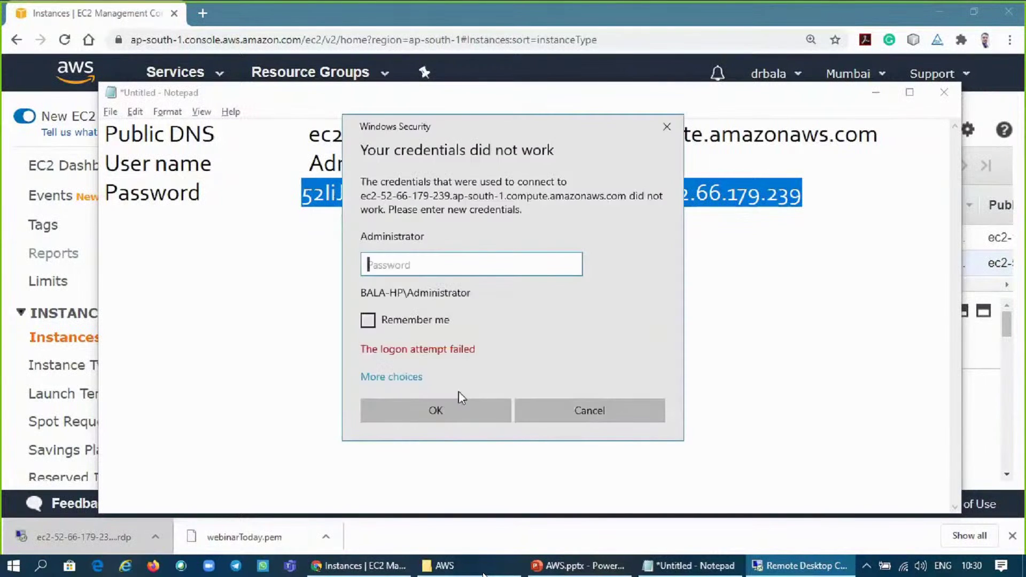
click(590, 411)
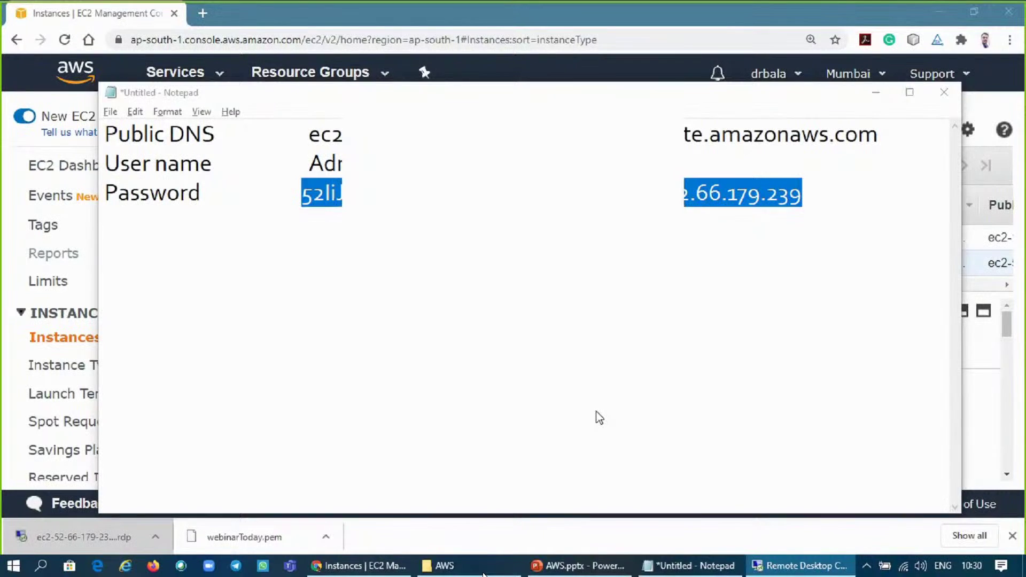
- Minimize the note and decrypt the selected instance's Administrator password again using the webinarToday.pem key pair file
click(874, 95)
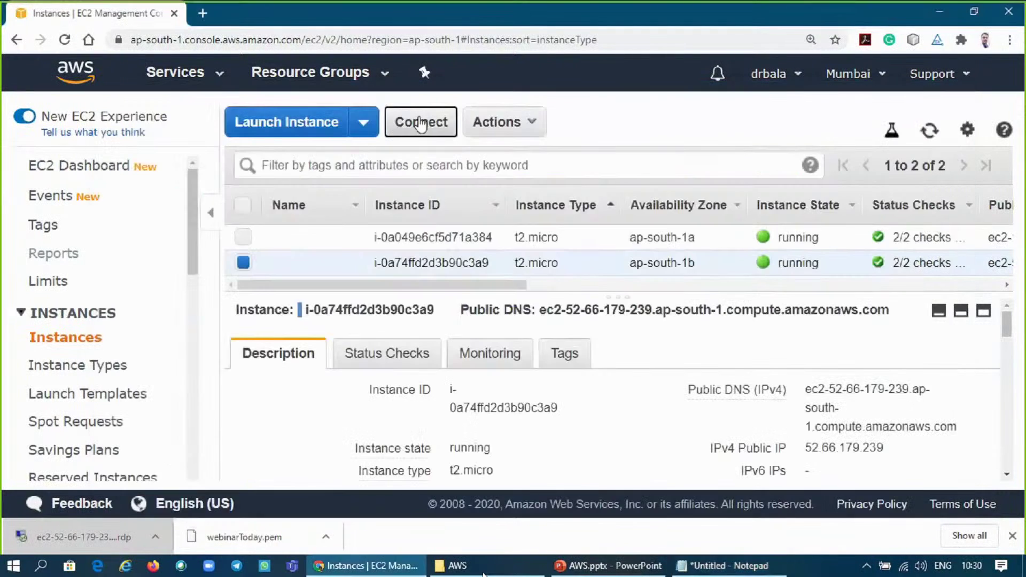
click(421, 123)
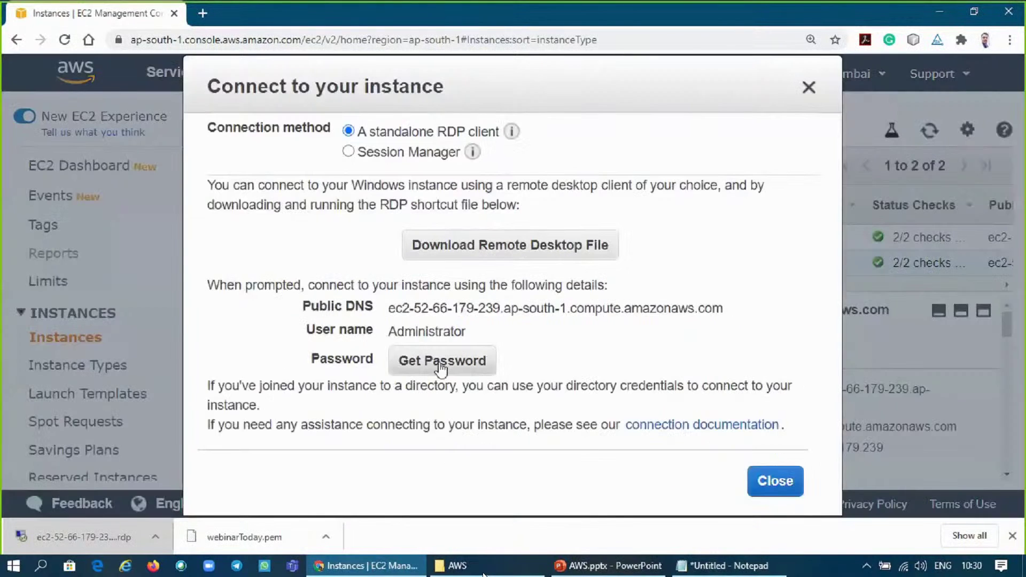
click(440, 362)
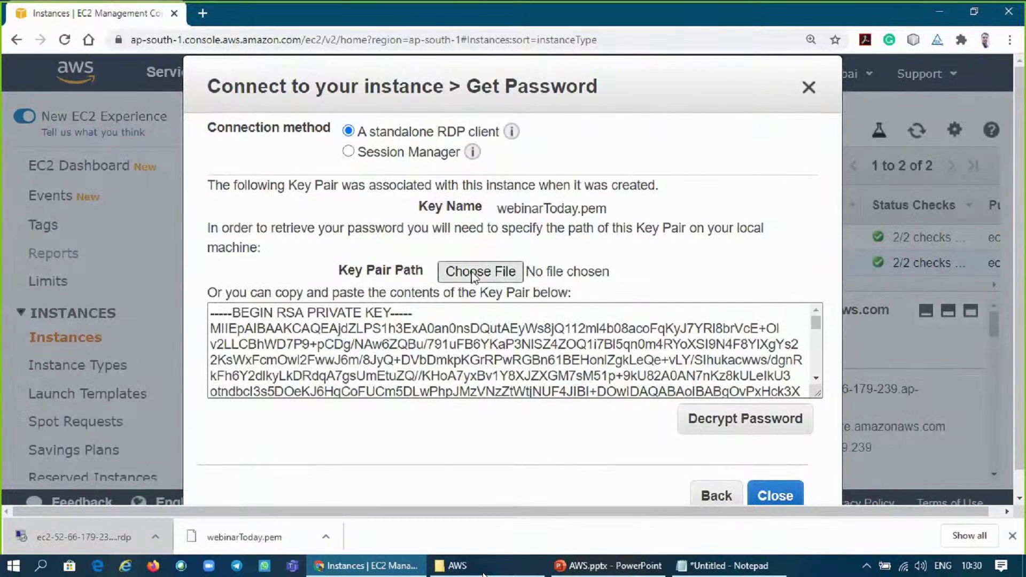
click(472, 272)
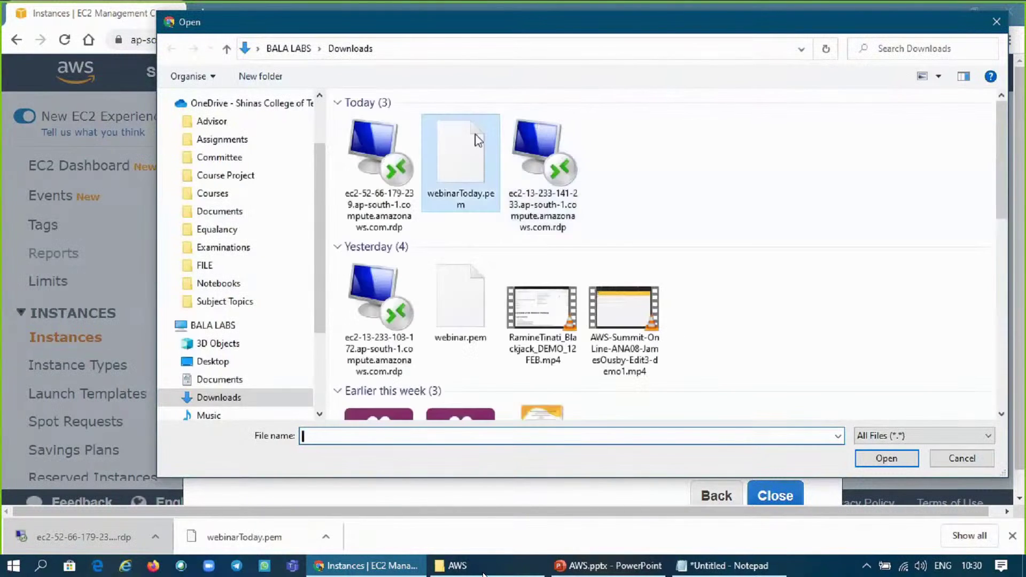
double_click(477, 140)
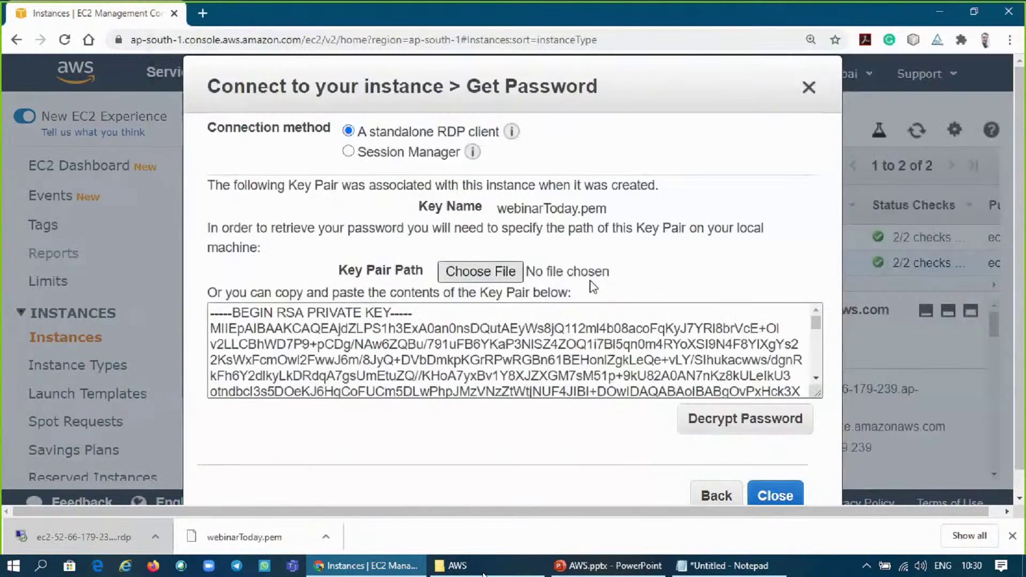
click(779, 428)
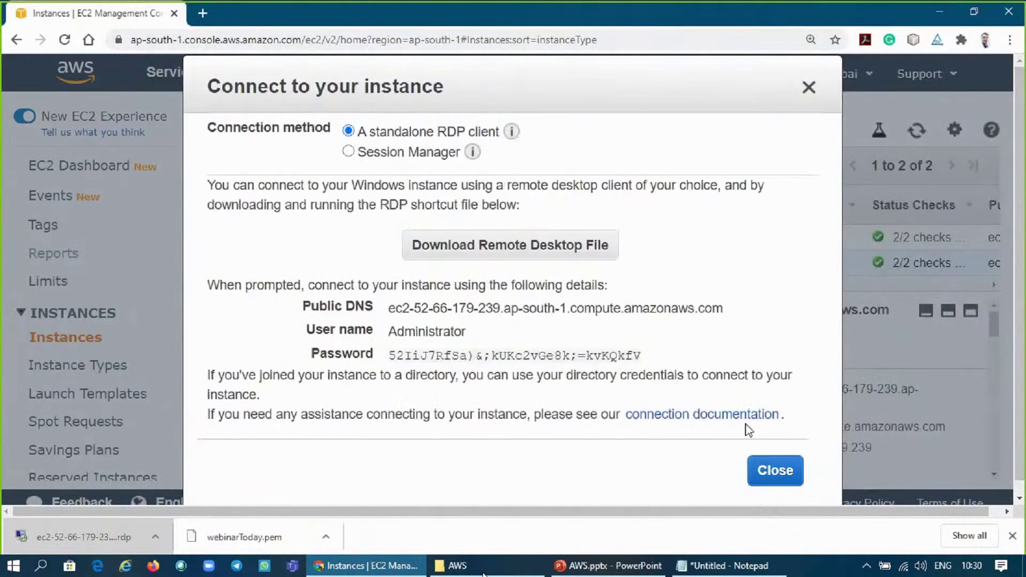
- Copy the decrypted password over the wrong one in the note, select the corrected value for copying, and minimize the note
click(653, 356)
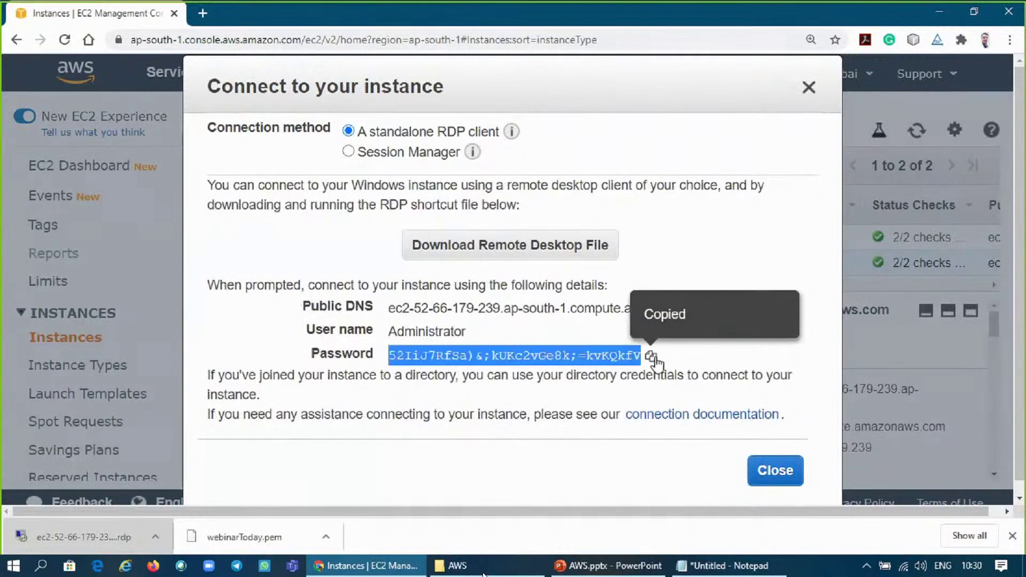
click(714, 573)
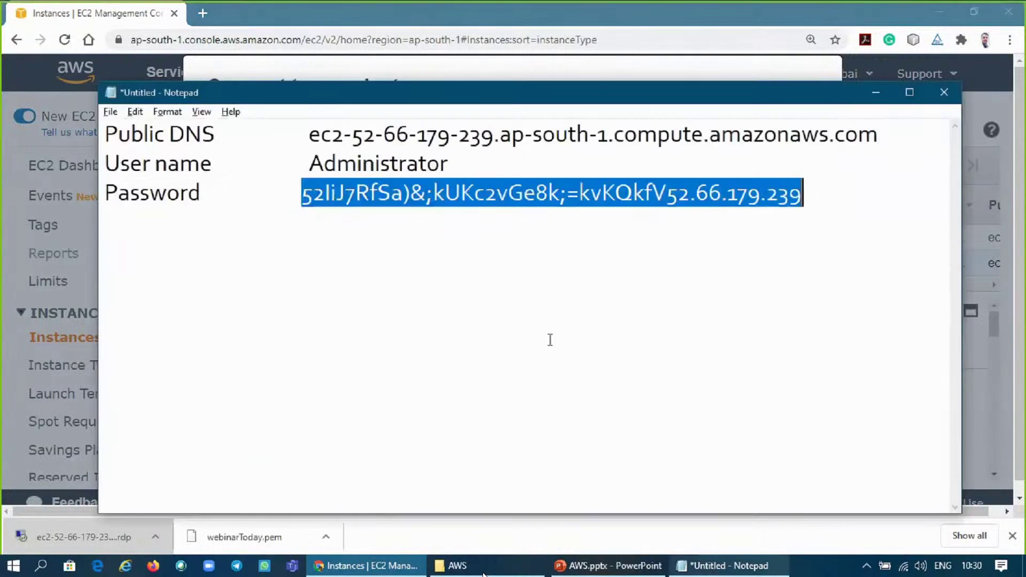
key(ctrl+v)
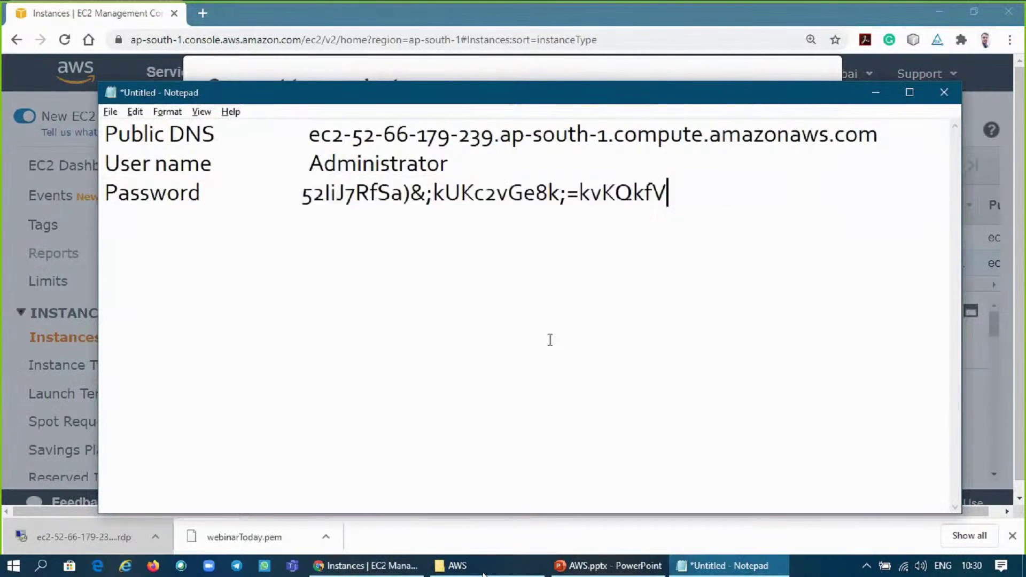
click(299, 199)
click(670, 191)
shift+click(303, 199)
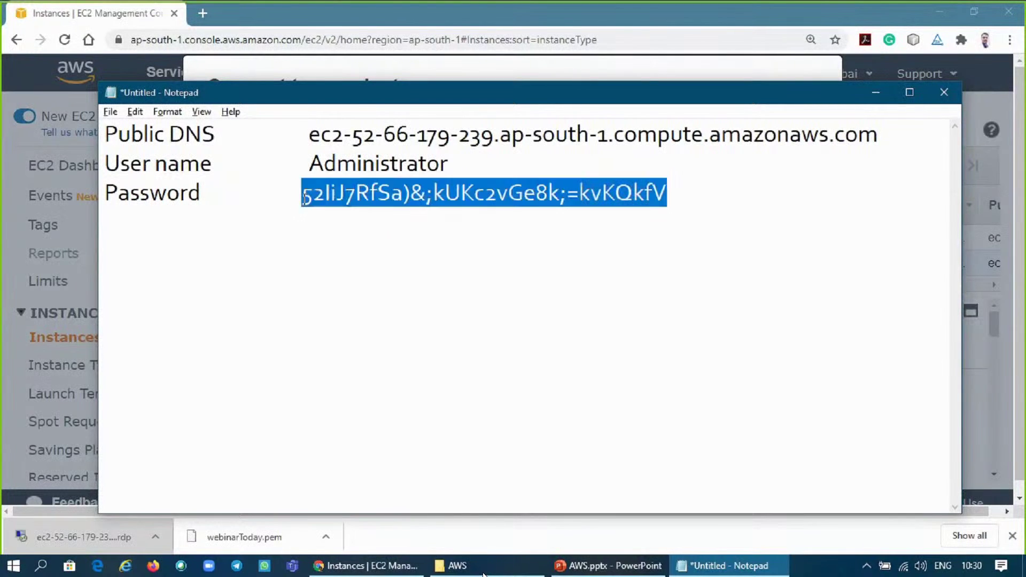
click(870, 98)
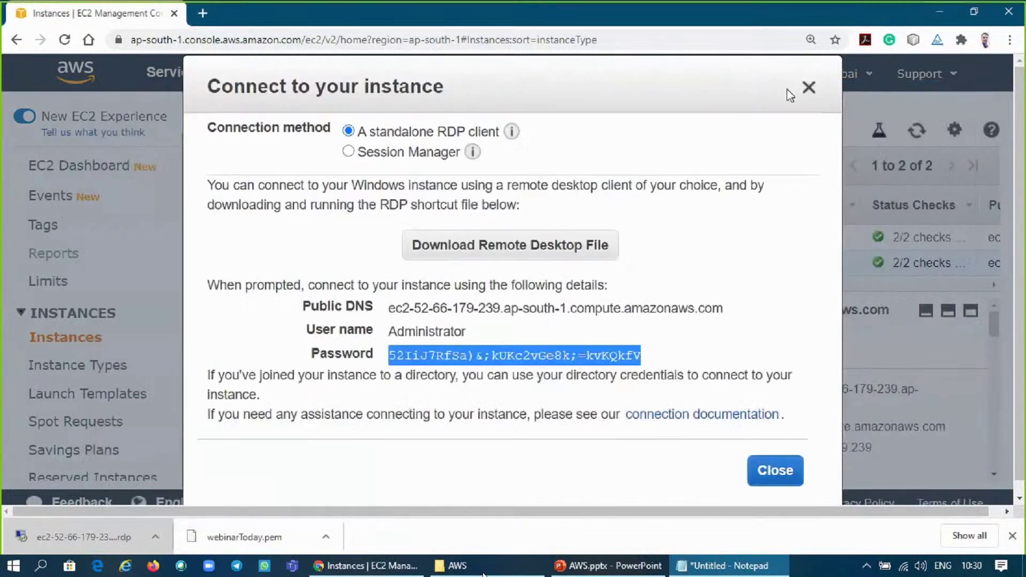
- Close the connection details, reopen the Remote Desktop file, and sign in with the copied Administrator password, accepting the untrusted certificate
click(808, 88)
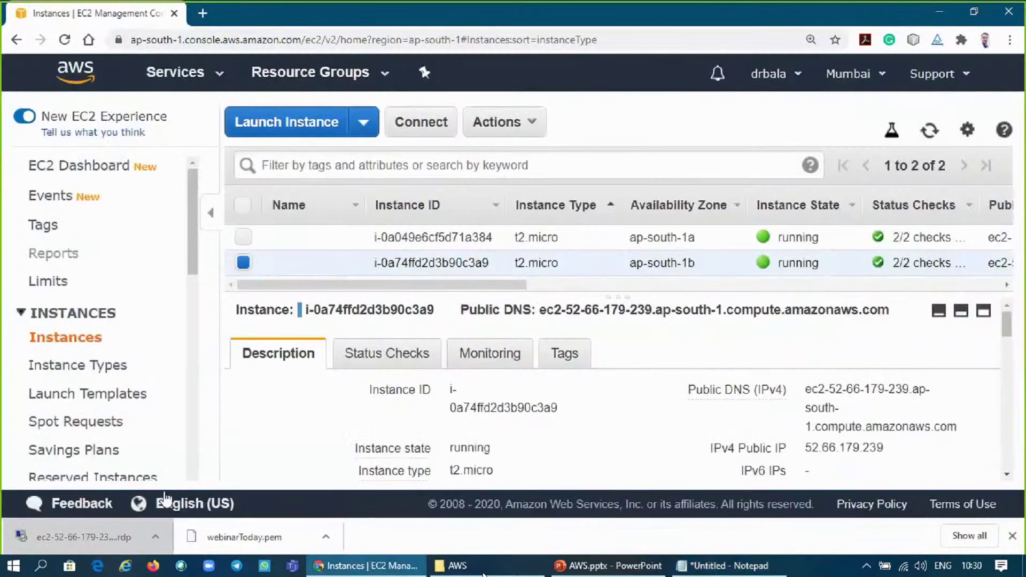
click(86, 536)
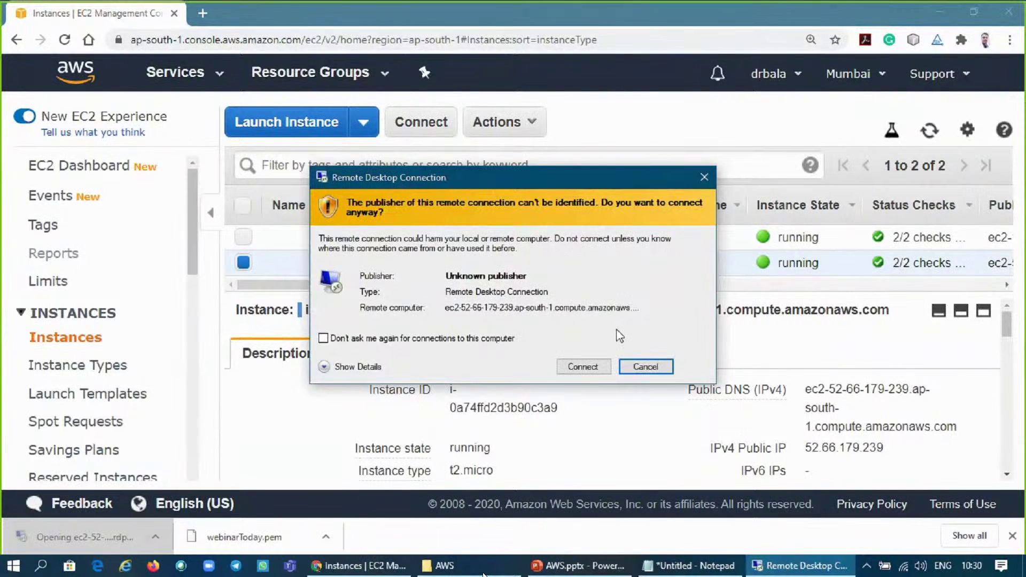
click(582, 367)
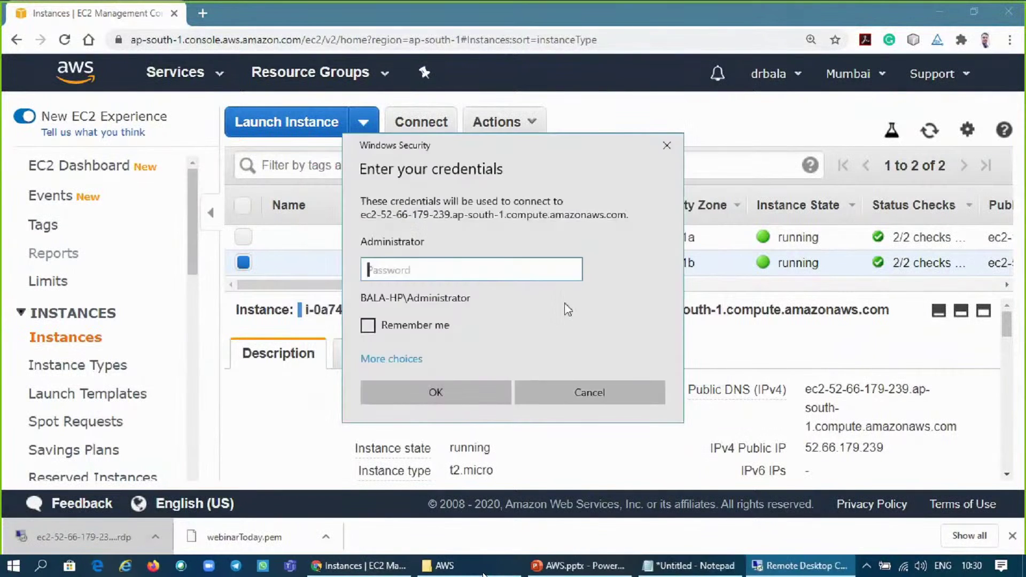
key(ctrl+v)
click(421, 399)
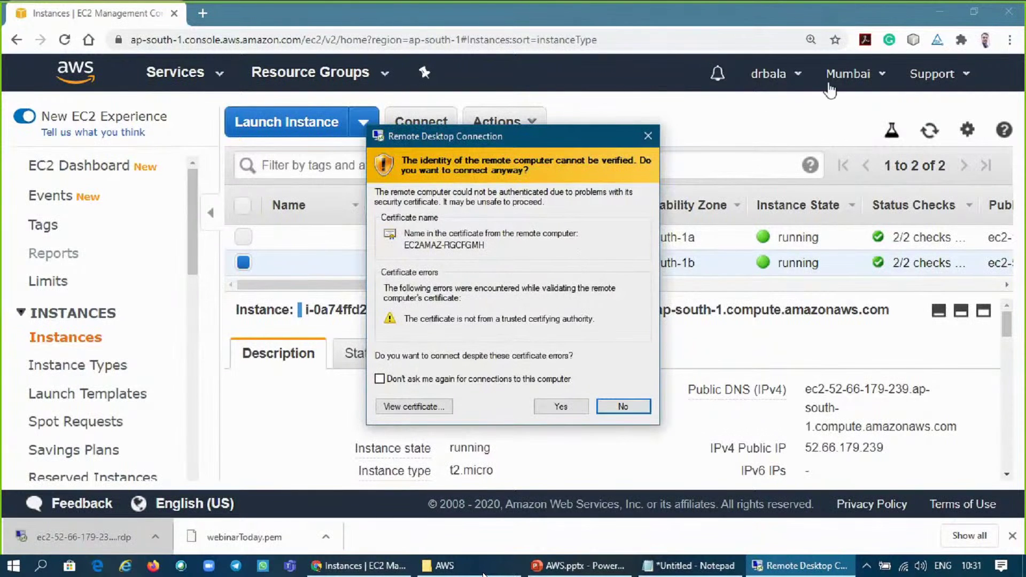
drag(495, 137, 544, 109)
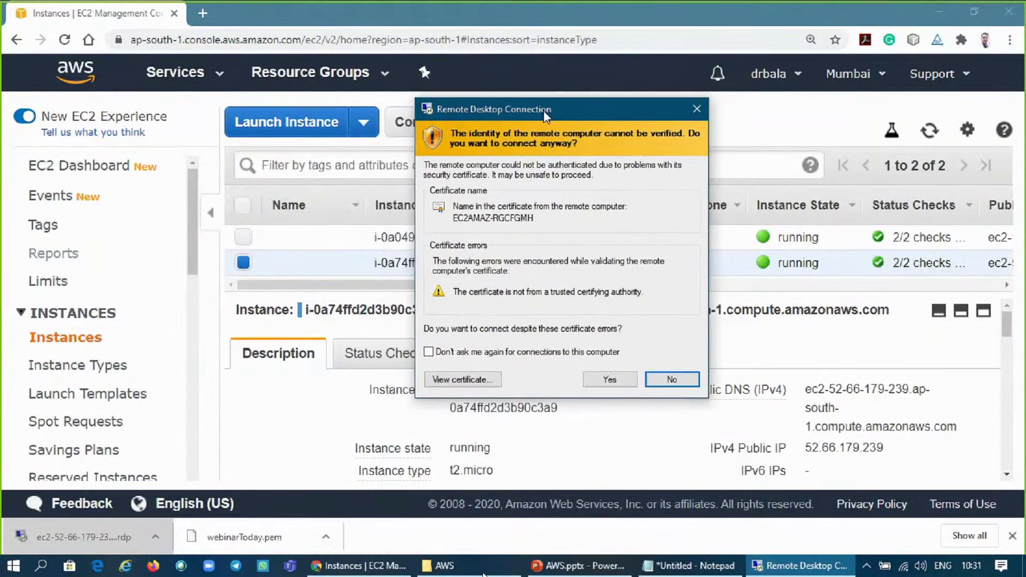
click(609, 380)
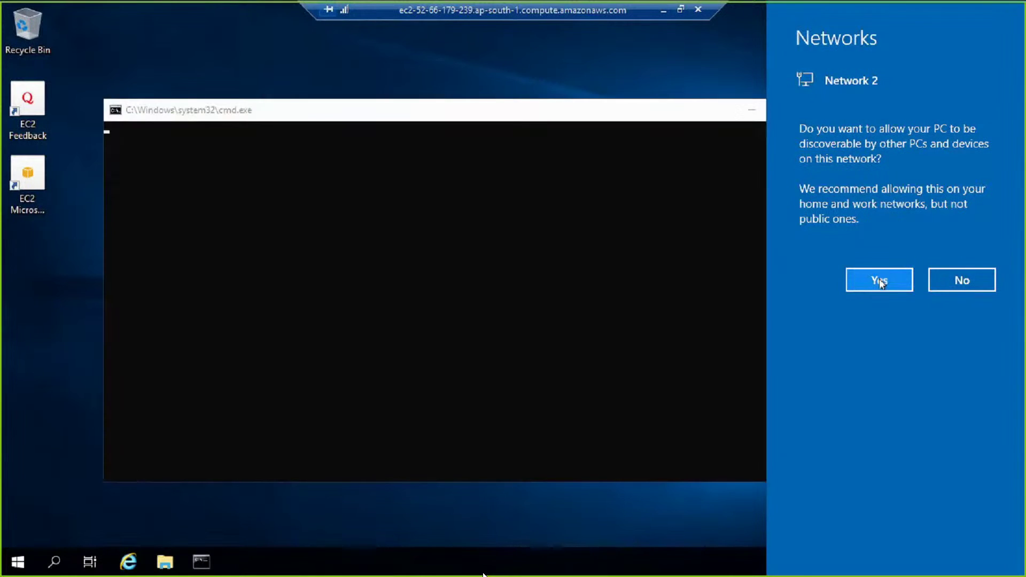
- Allow the server to be discoverable on the network and try to open google.com in Internet Explorer, skipping the browser setup
click(880, 283)
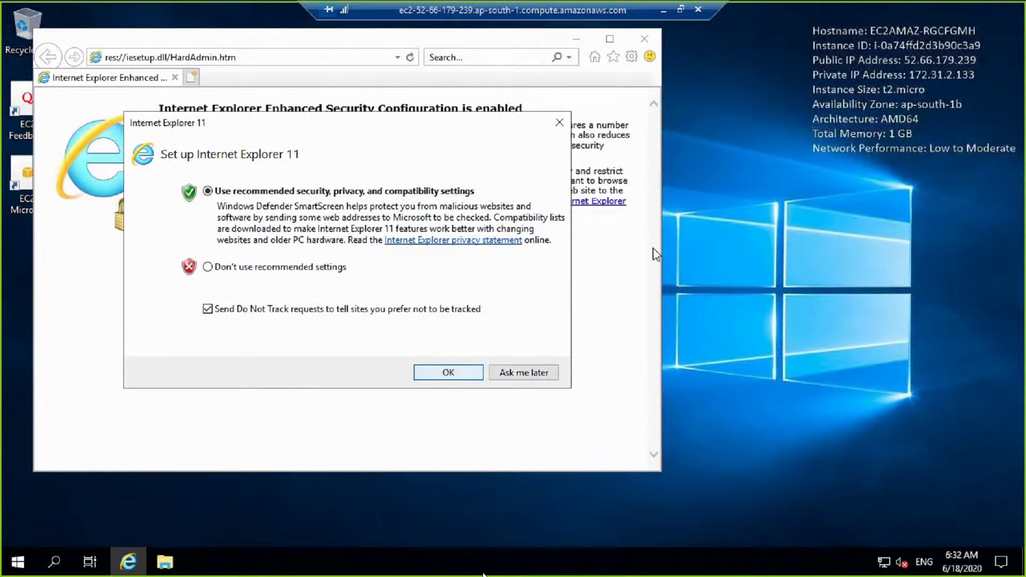
click(559, 122)
click(345, 60)
text(go)
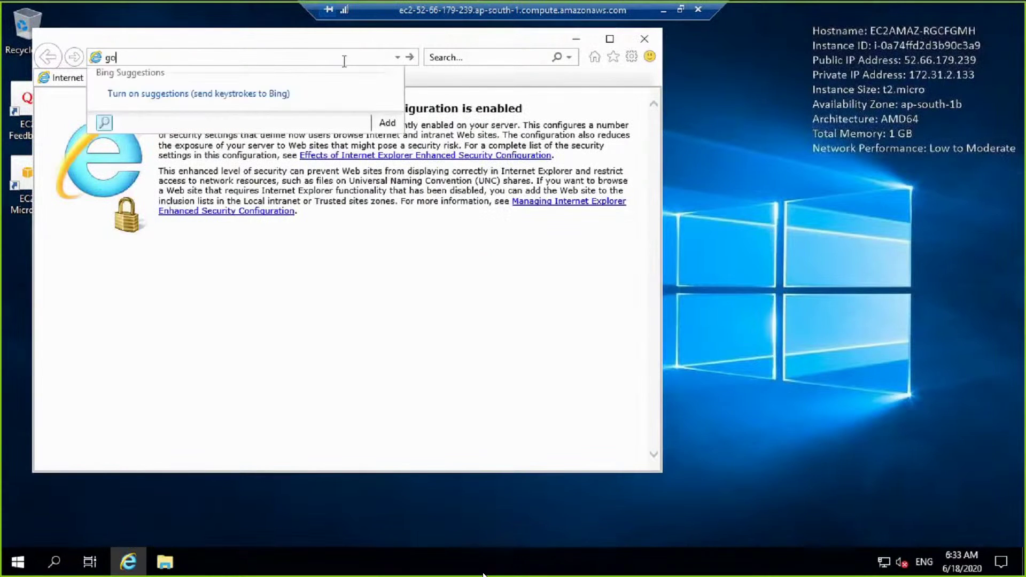
text(ogle.com)
key(Return)
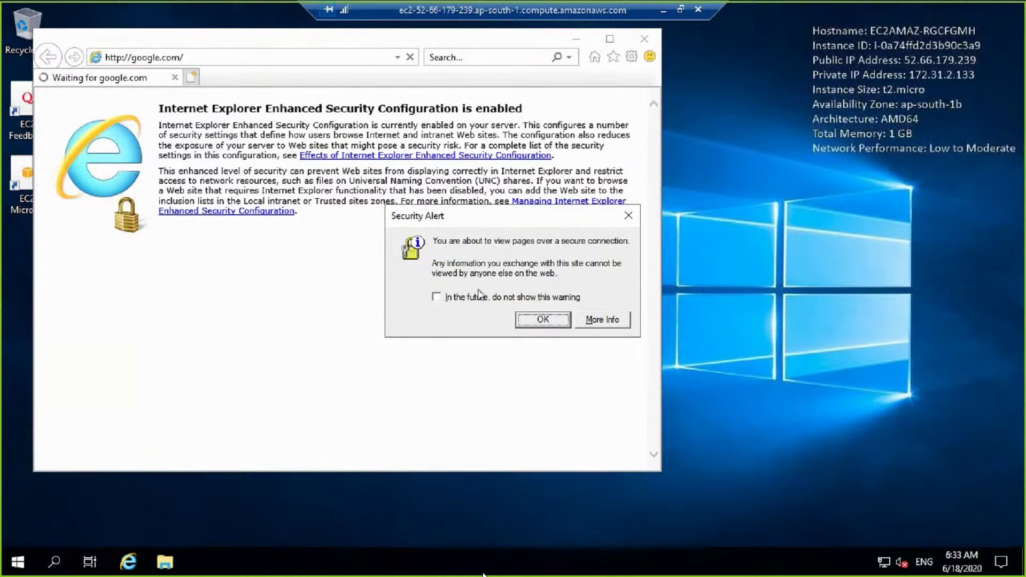
click(629, 216)
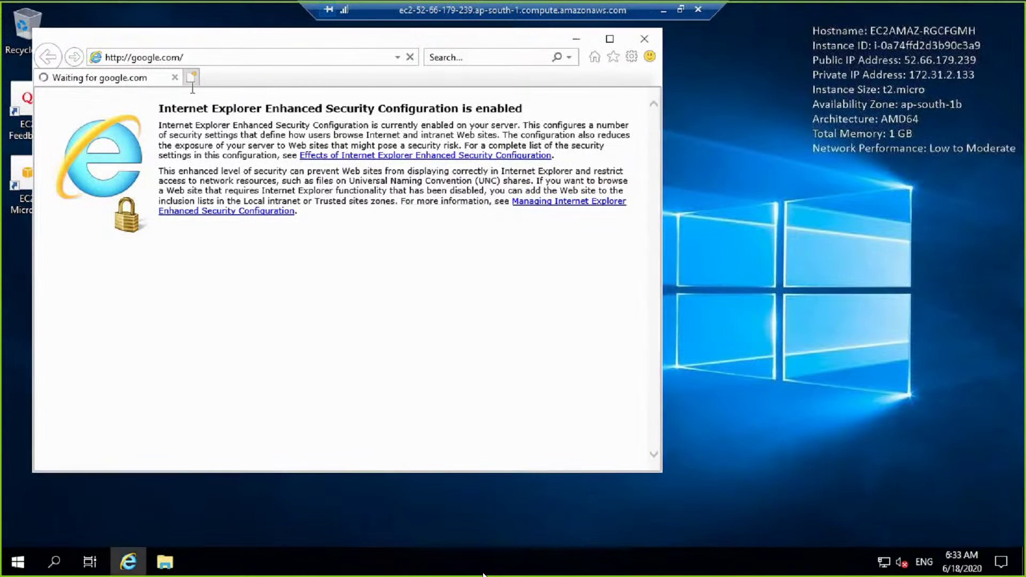
- Load google.com again, accepting the secure-connection alert and dismissing the blocked-content warnings
click(249, 53)
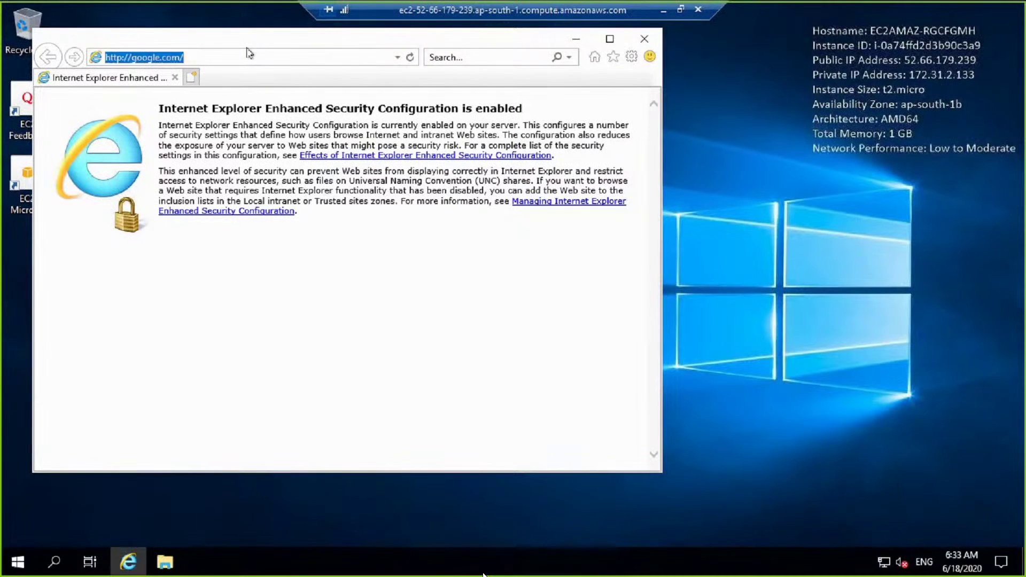
click(364, 56)
key(Return)
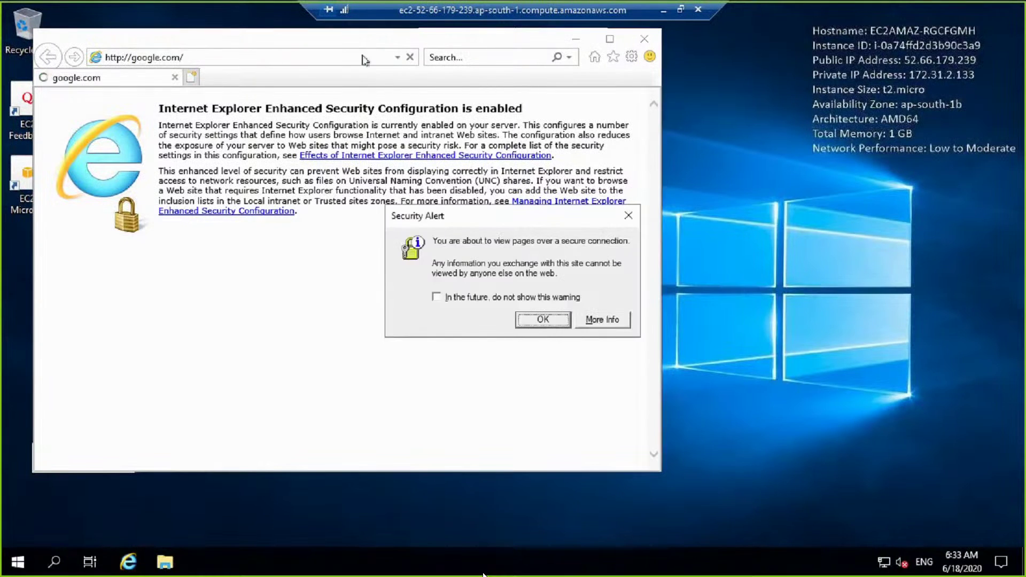
click(560, 320)
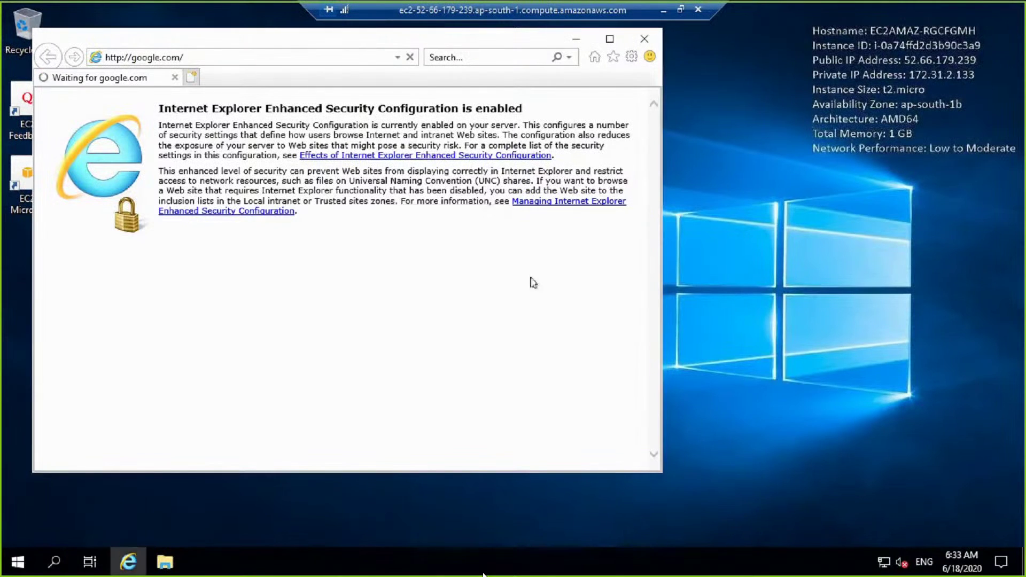
drag(477, 152, 394, 146)
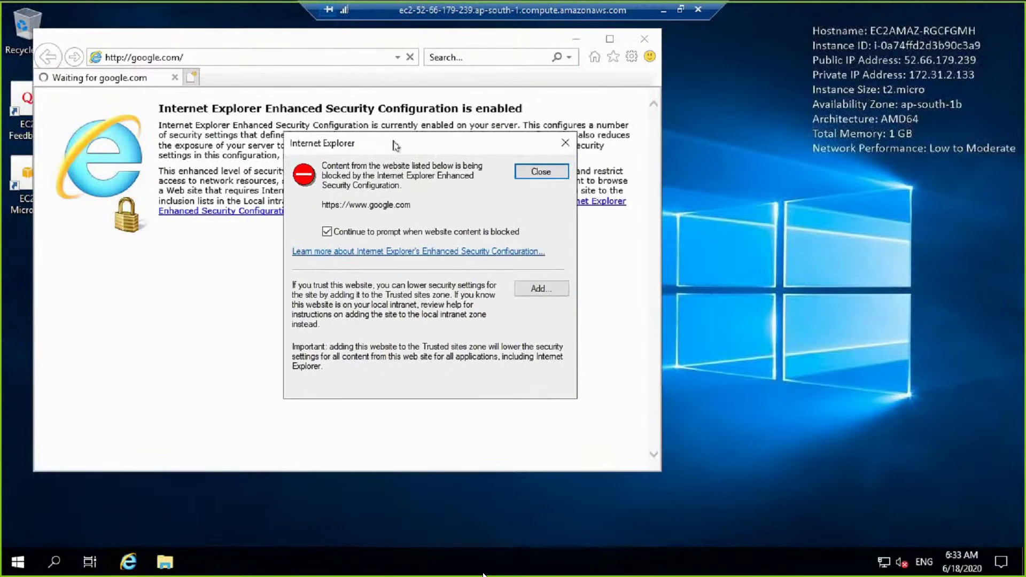
click(528, 178)
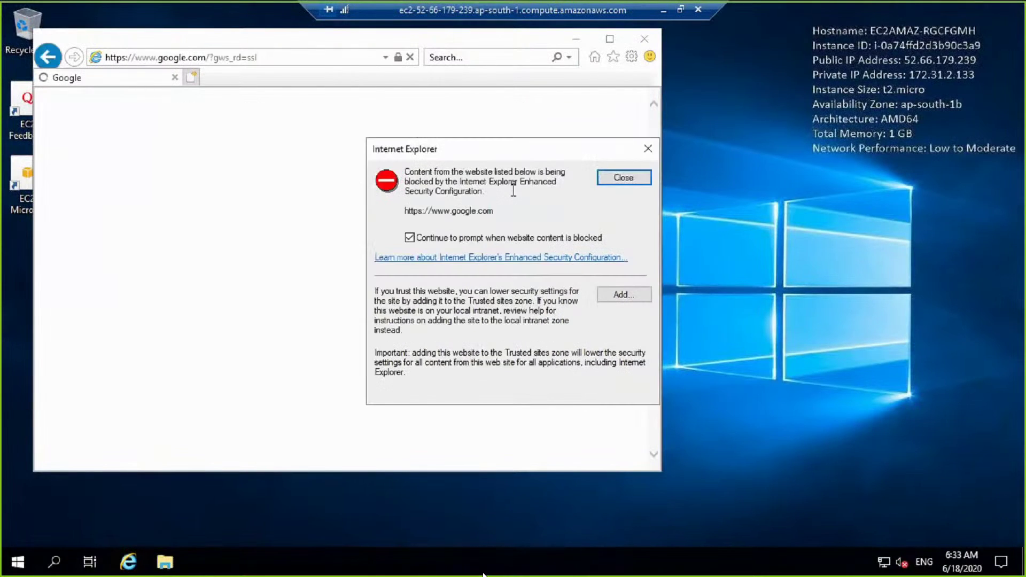
click(603, 184)
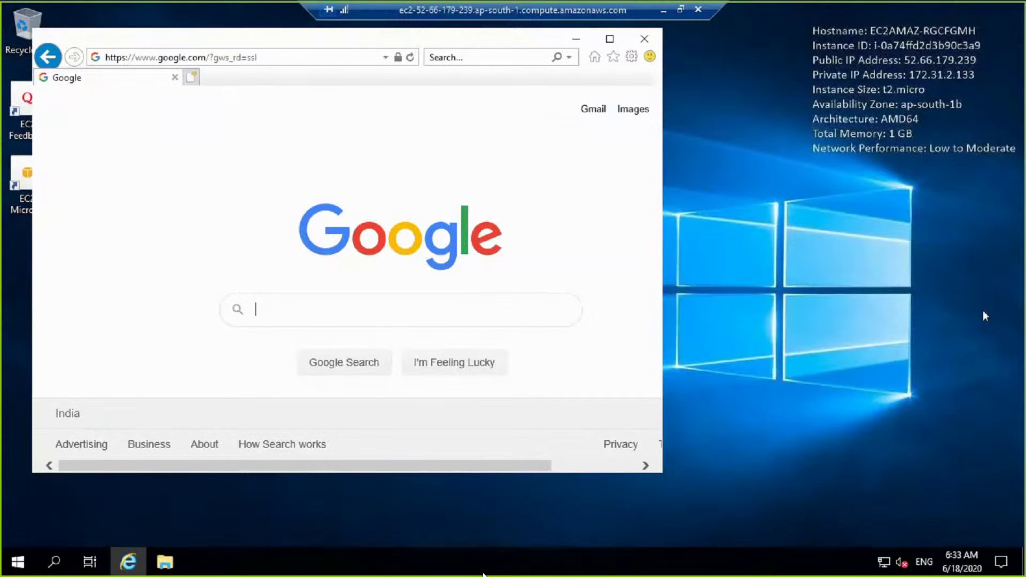
- Open Server Manager, dismiss the Windows Admin Center message, and view all servers
click(18, 569)
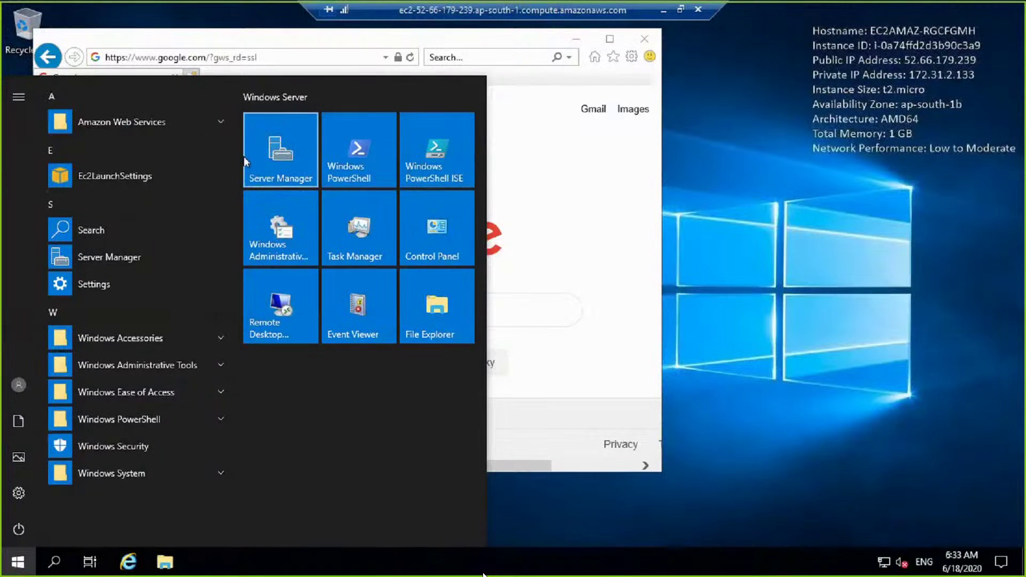
click(275, 157)
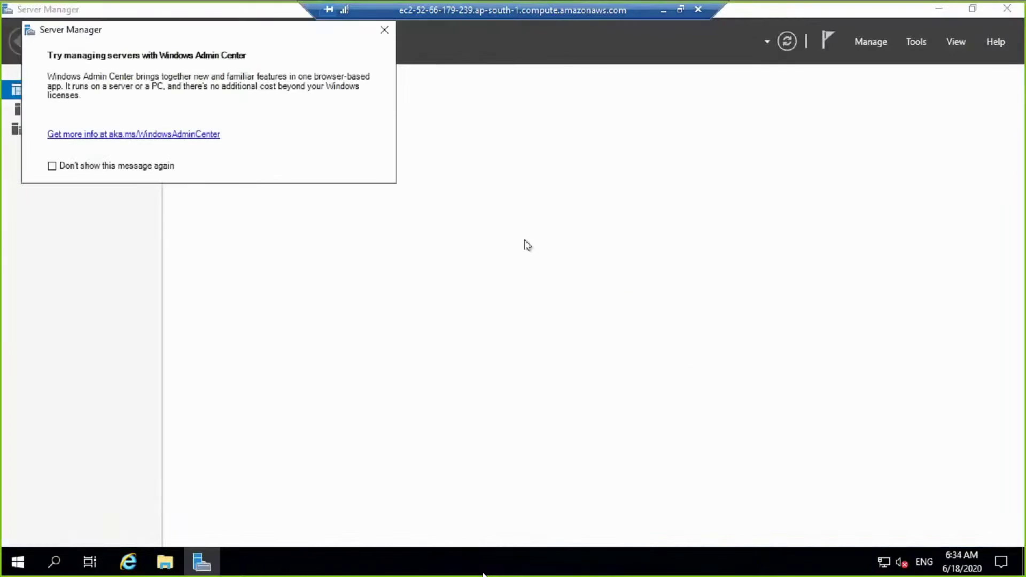
click(383, 34)
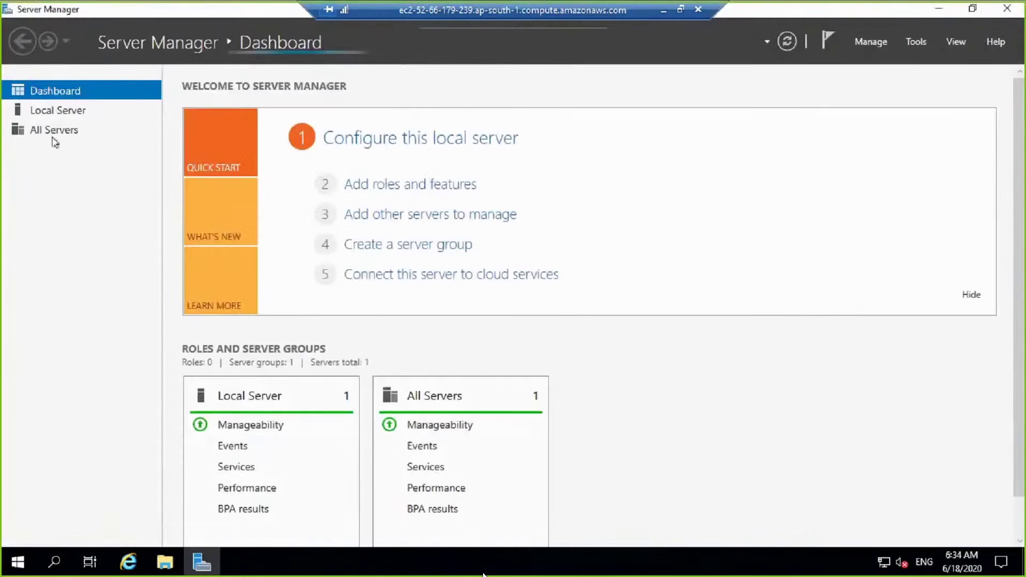
click(51, 131)
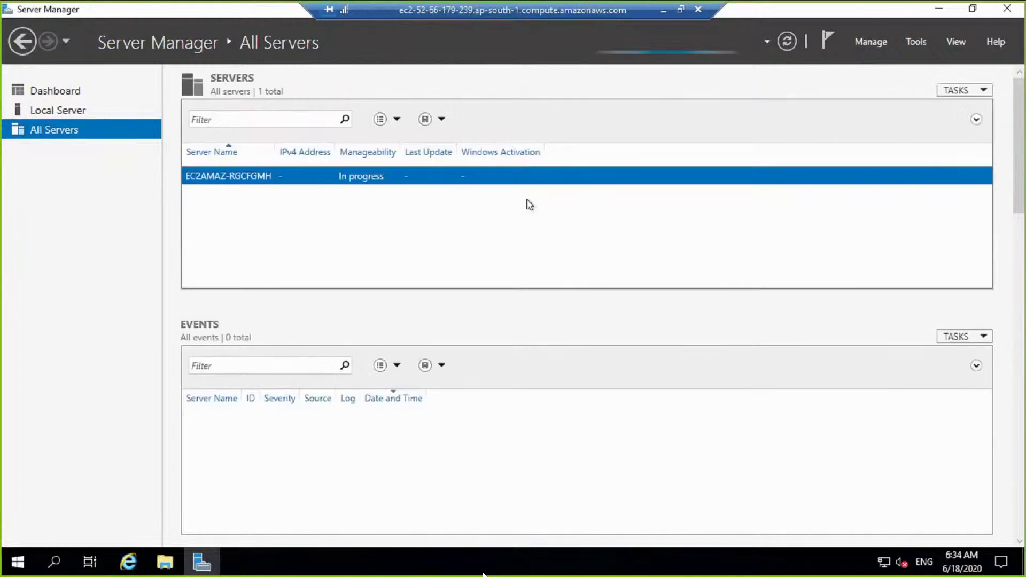
- Turn off IE Enhanced Security Configuration for both Administrators and Users in the local server's properties
click(68, 113)
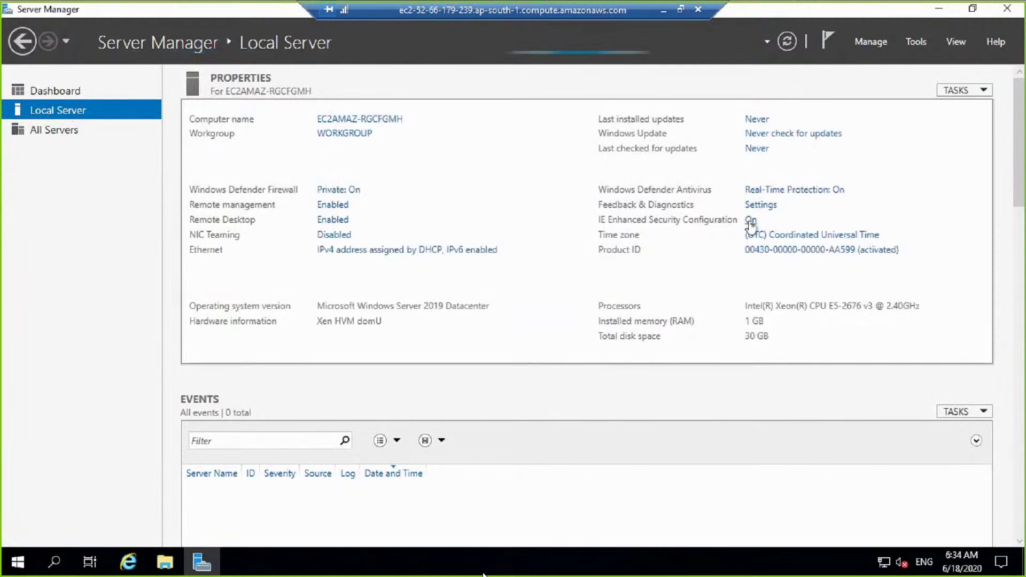
click(751, 221)
click(416, 261)
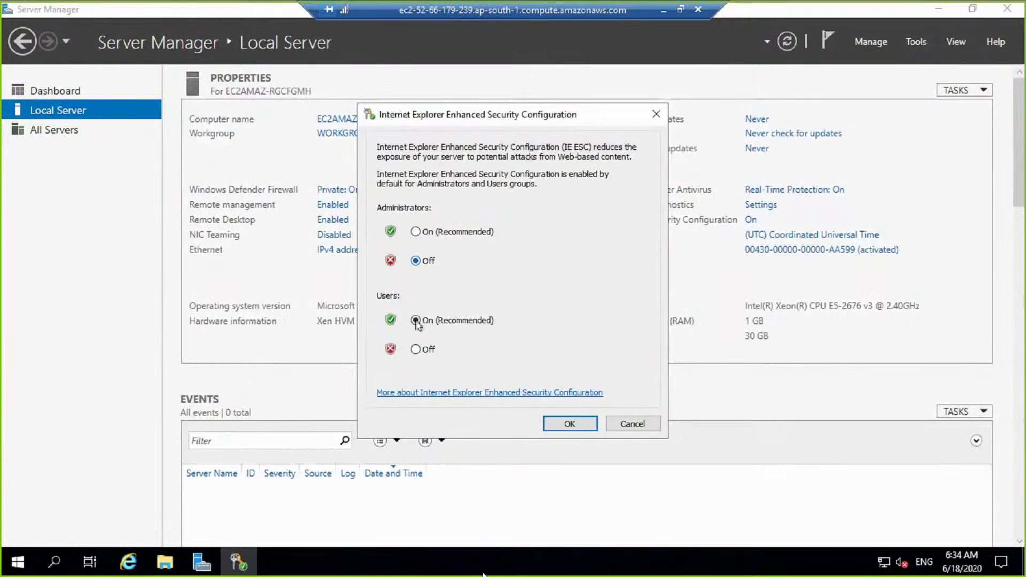
click(416, 350)
click(565, 422)
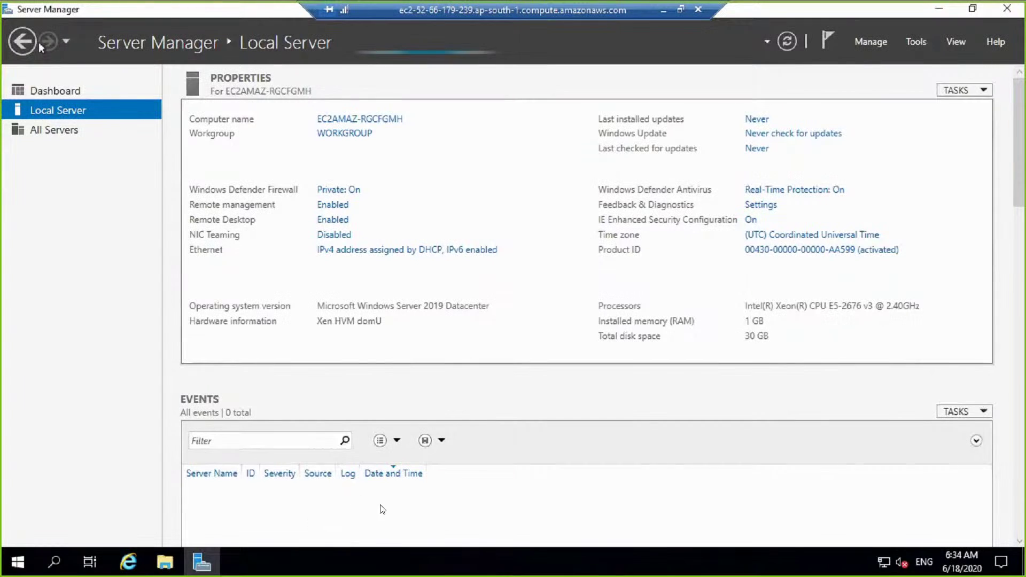
- Return to Internet Explorer and test browsing with a Google search for "asdf sadfas", dismissing the blocked-content warning
key(Down)
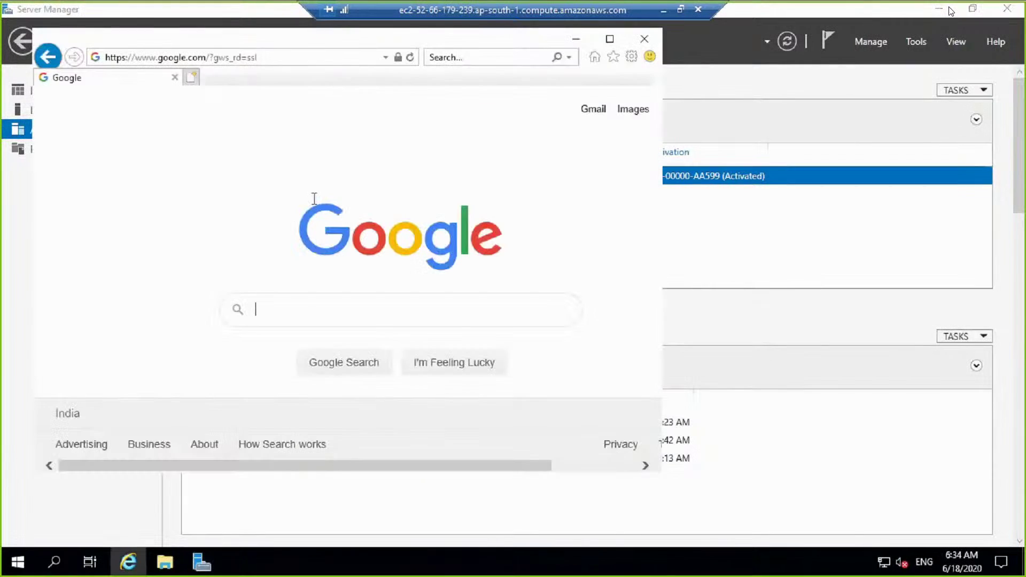
click(341, 54)
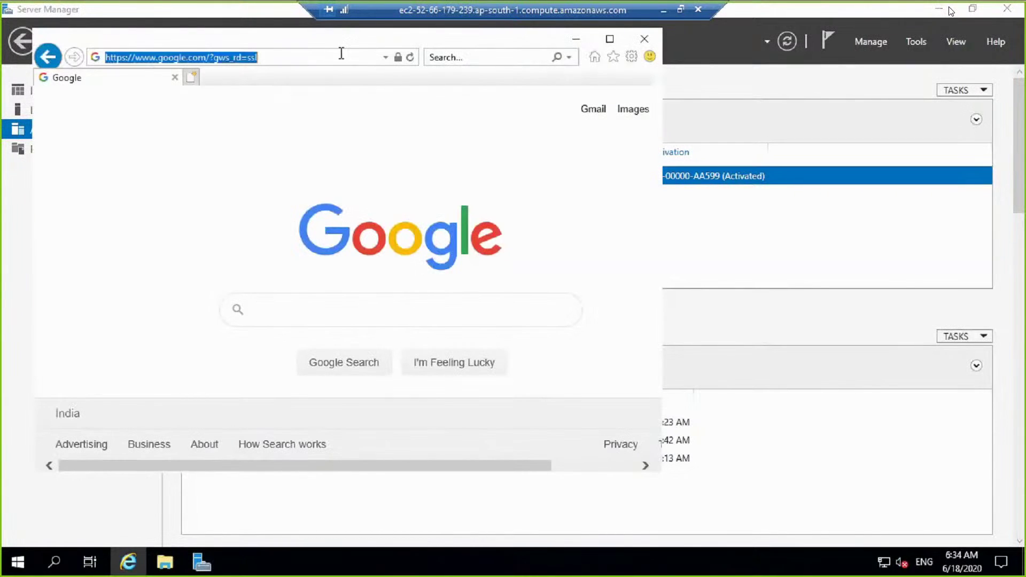
click(369, 317)
text(asdf sad)
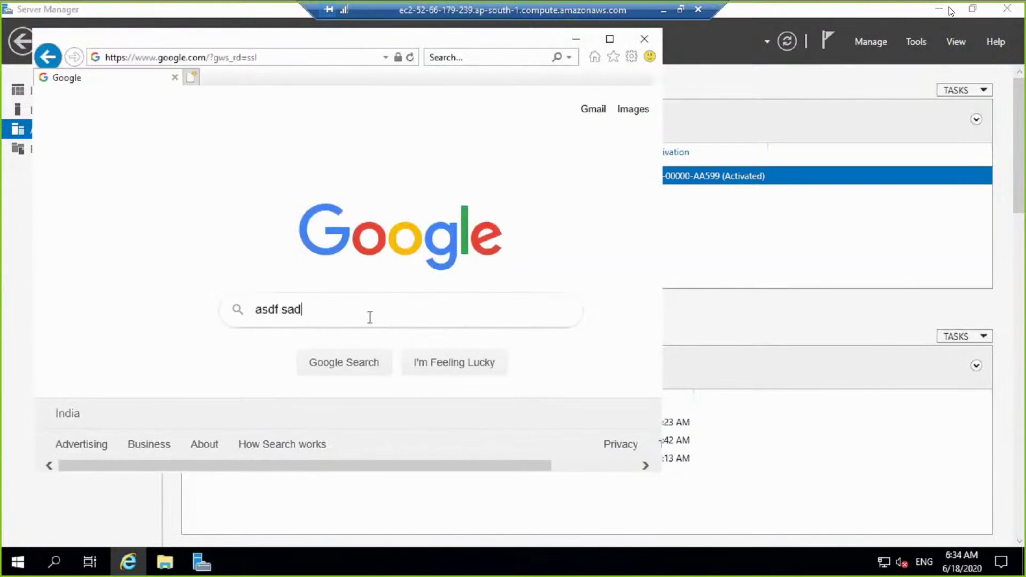
text(fas)
key(Return)
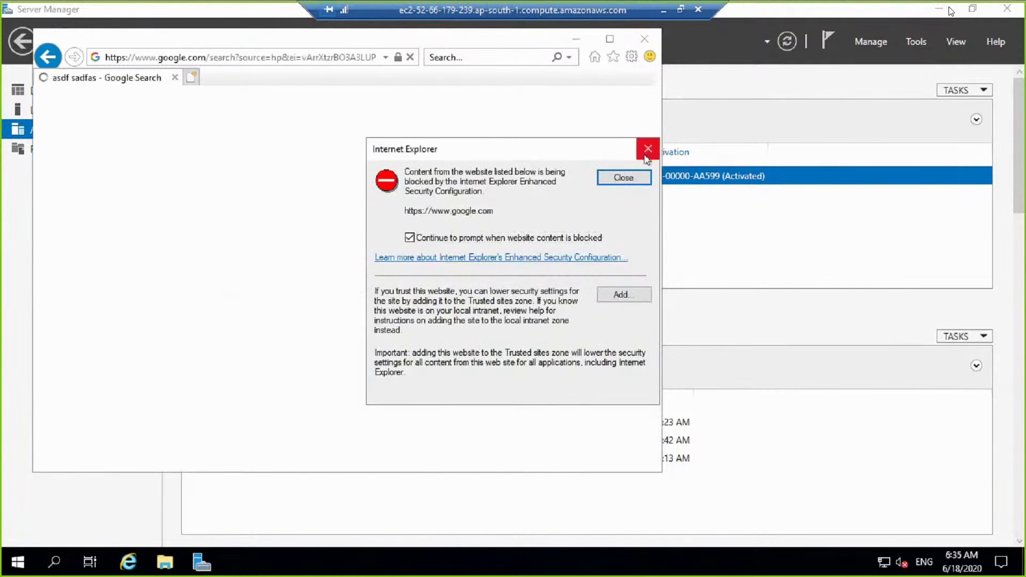
click(646, 155)
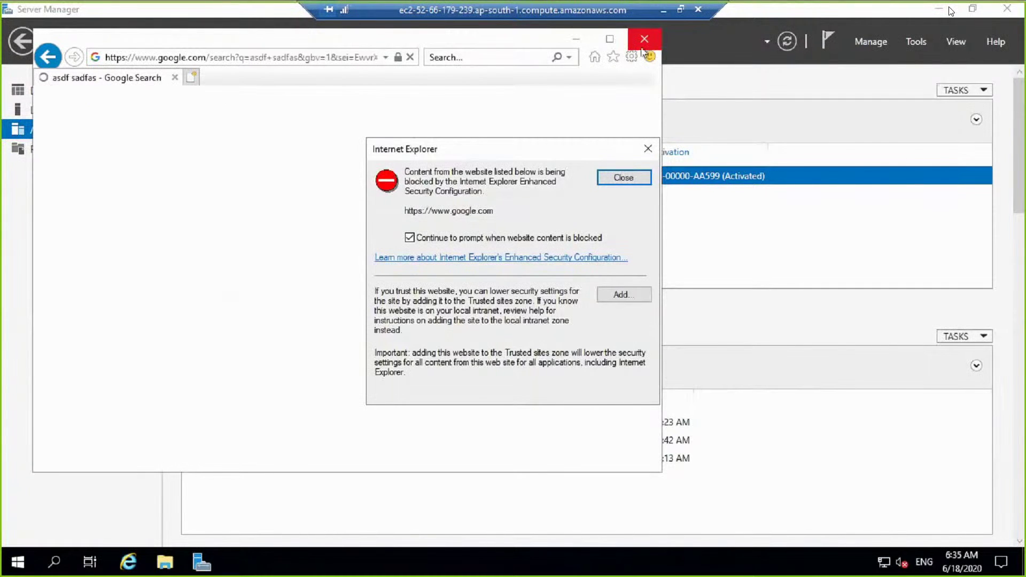
- Return to the local server's properties in Server Manager and check the IE Enhanced Security Configuration settings for Administrators and Users
click(806, 243)
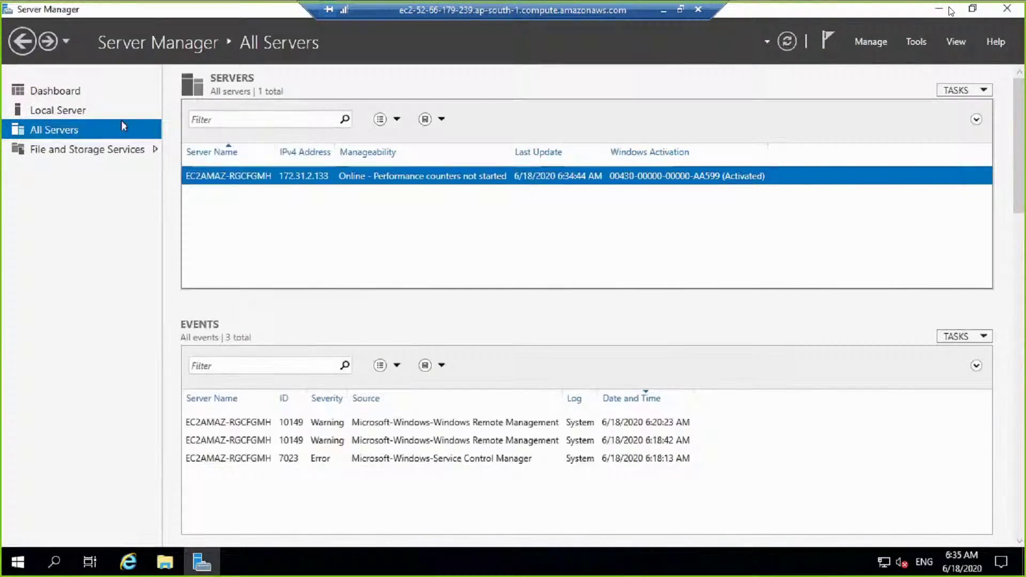
click(59, 110)
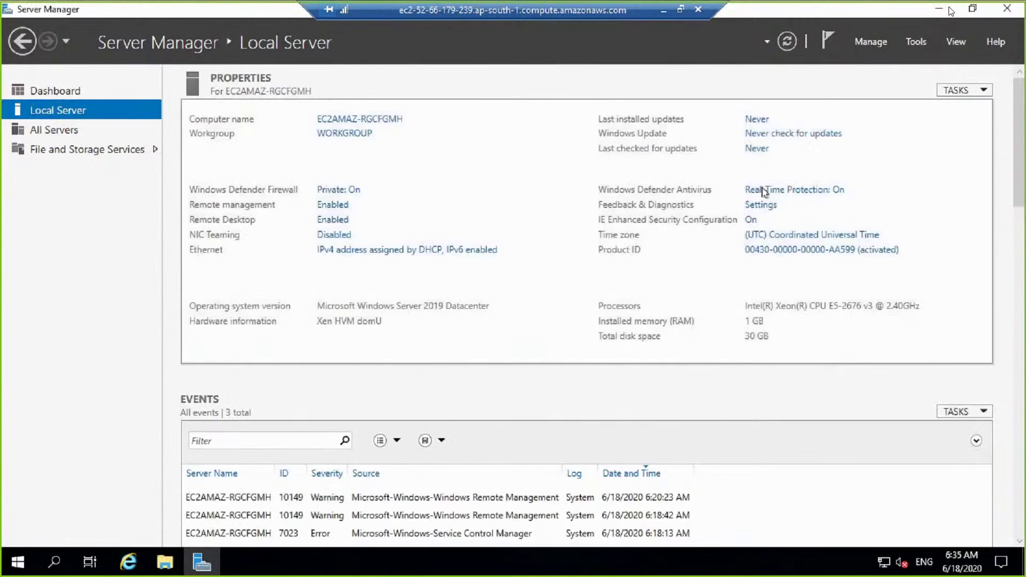
click(751, 220)
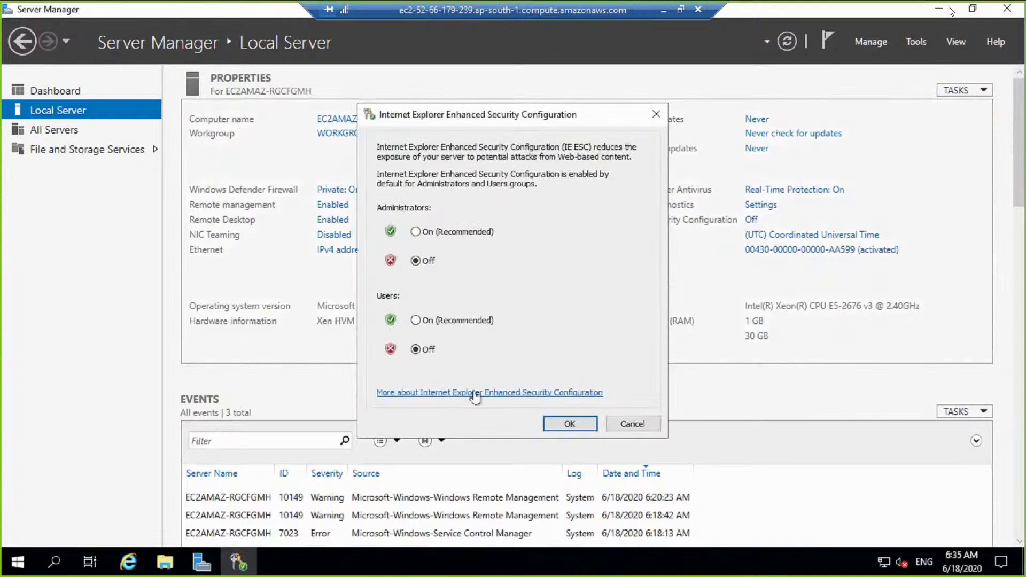
click(570, 423)
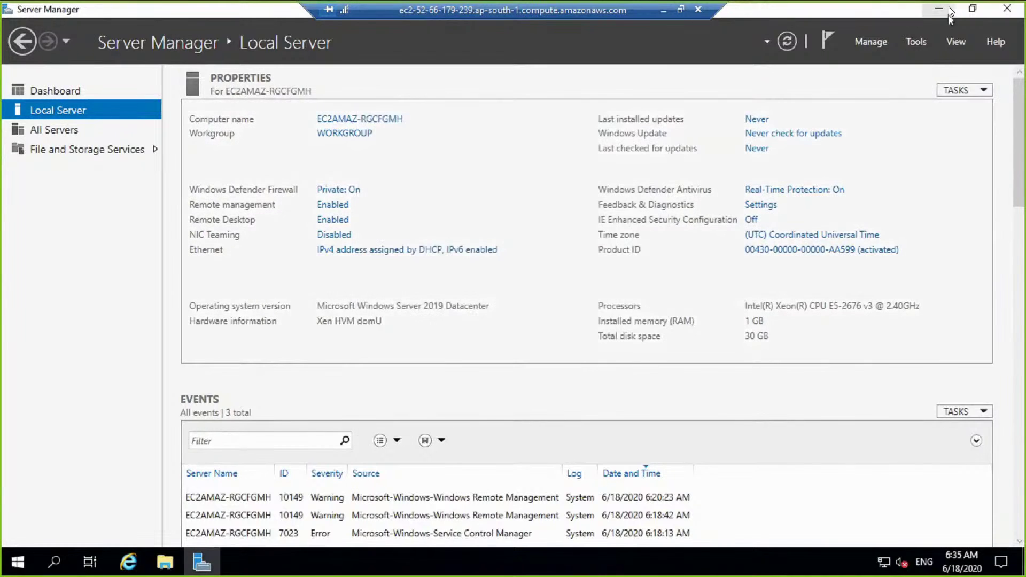
- Minimize Server Manager, dismiss the blocked-content warning, and restart Internet Explorer
click(948, 8)
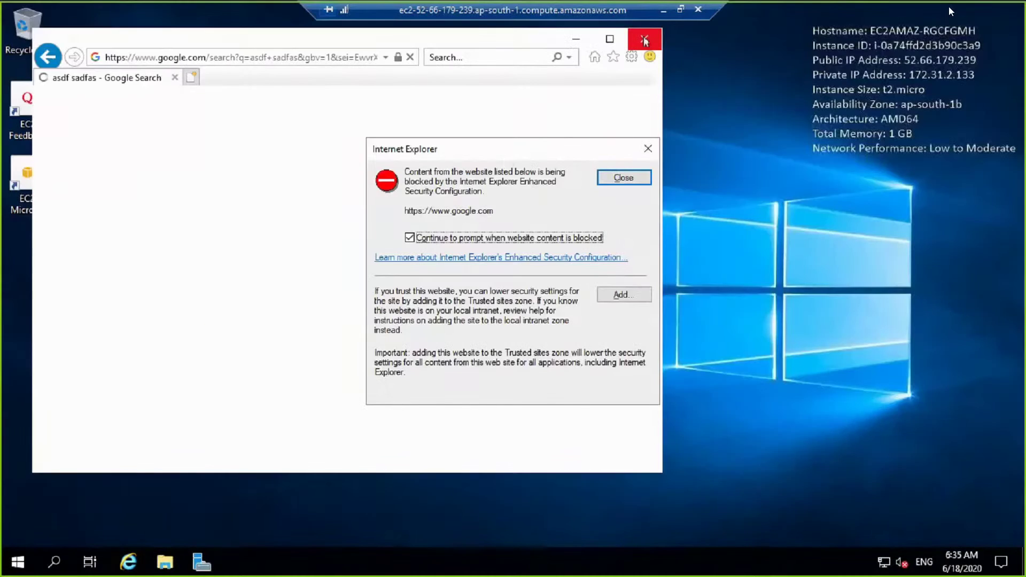
click(632, 177)
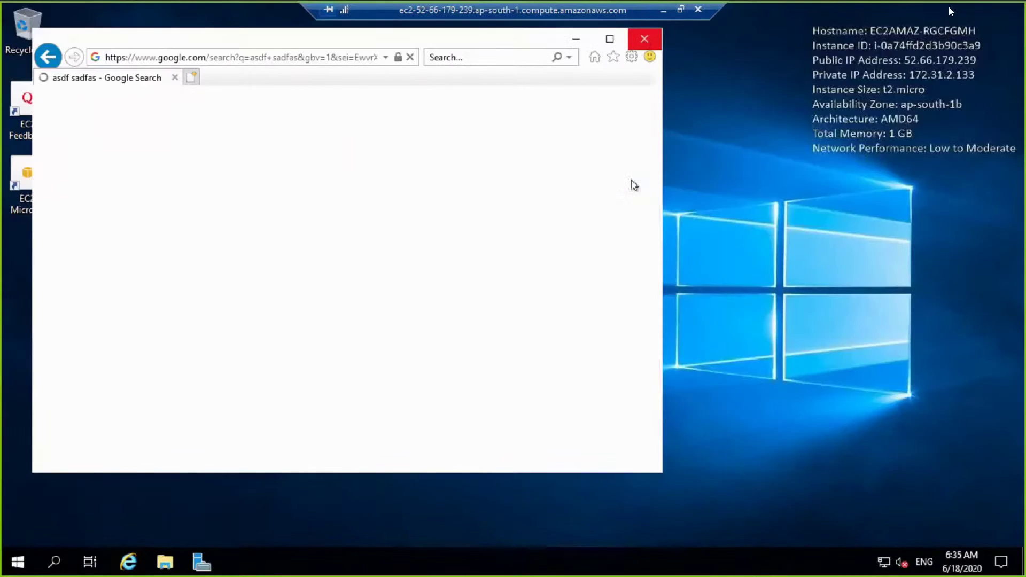
click(645, 43)
click(126, 558)
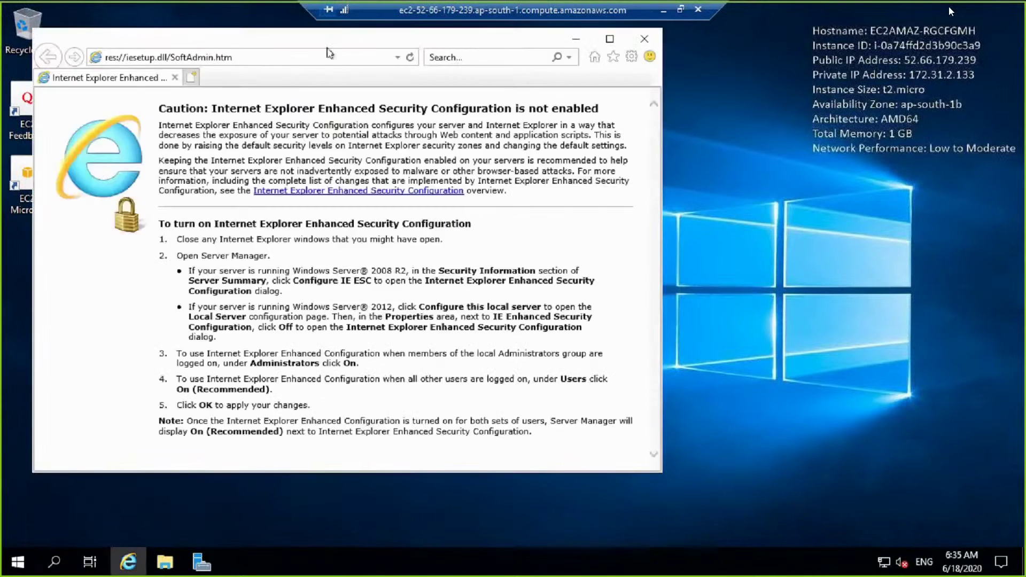
- Open google.com, run a test search for "asdfsdafsda", and close the browser
click(329, 55)
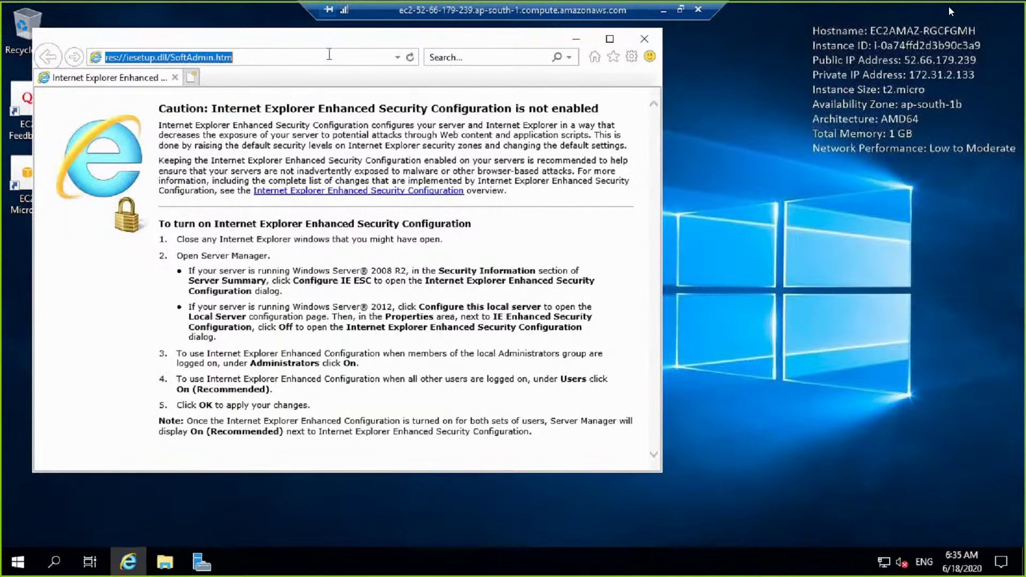
text(google.com/)
key(Return)
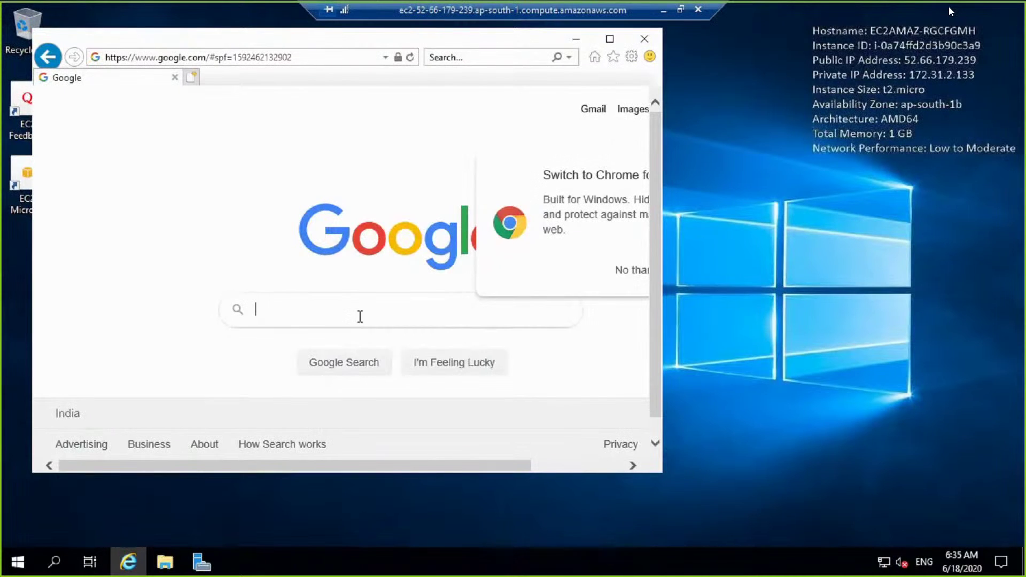
text(asdfsdafsda)
key(Return)
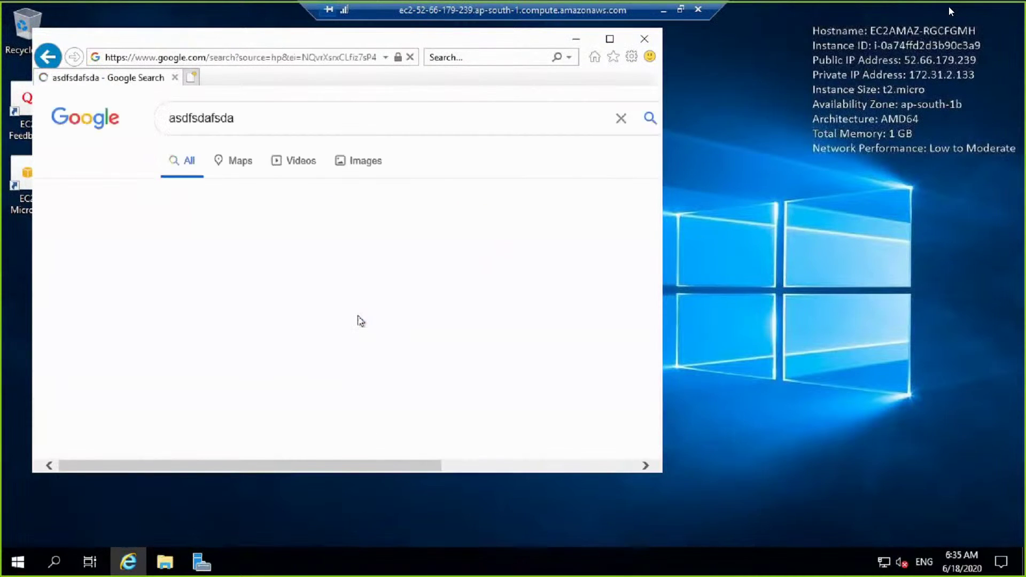
click(642, 37)
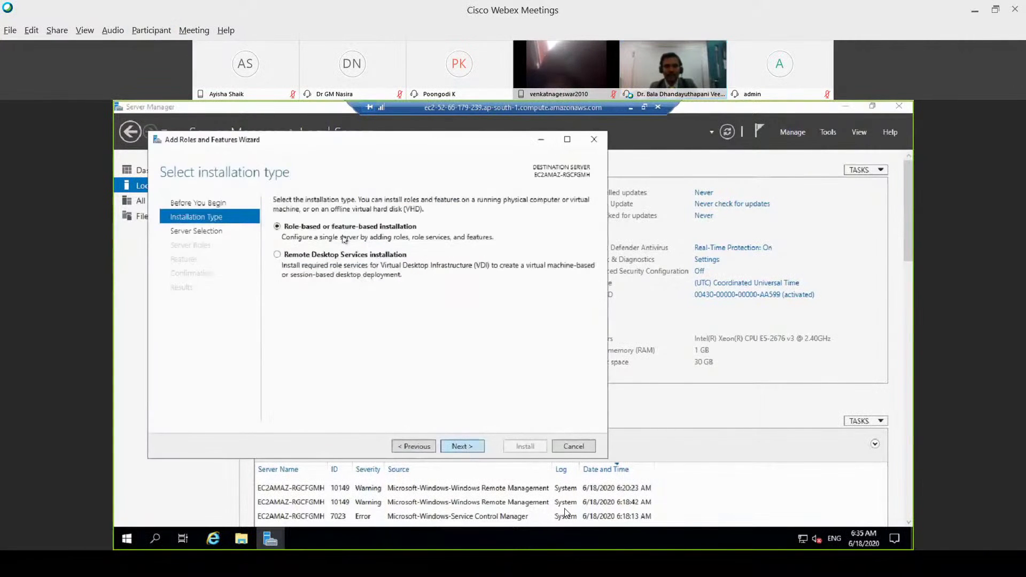
key(ctrl+shift+c)
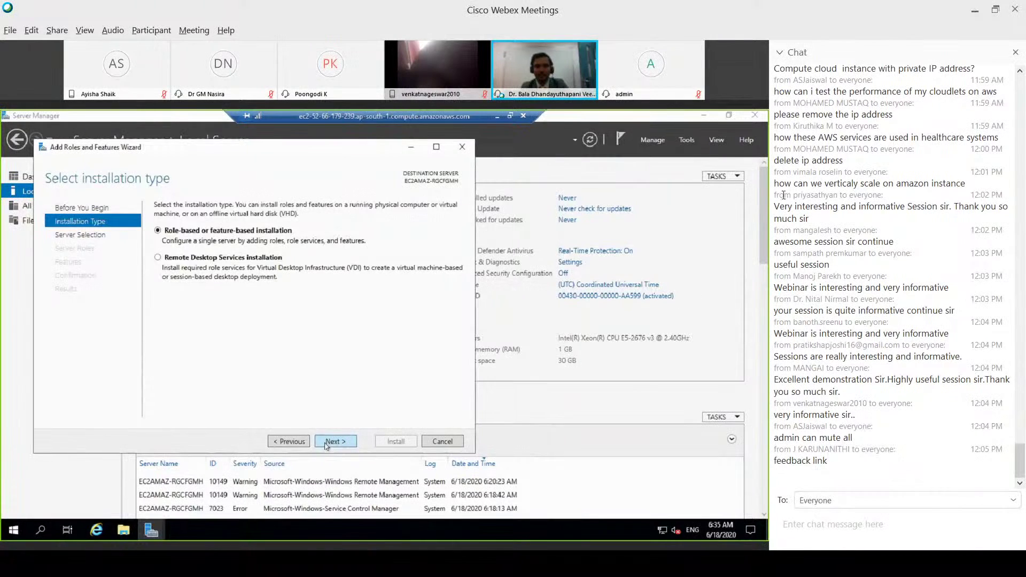
click(1016, 54)
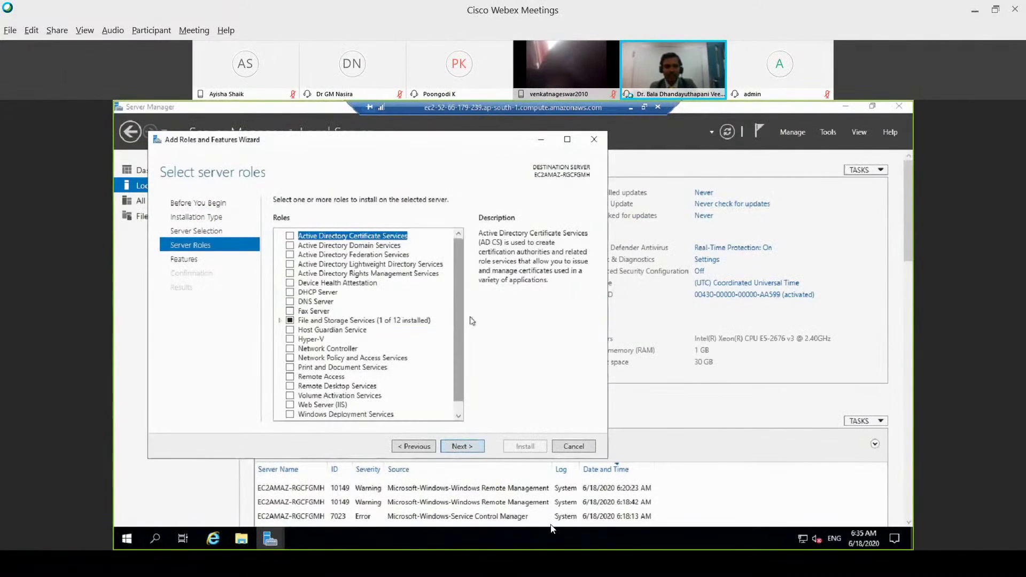
- Show the Webex meeting's participant list, look through it, and switch the shared screen to full-screen view
key(ctrl+shift+p)
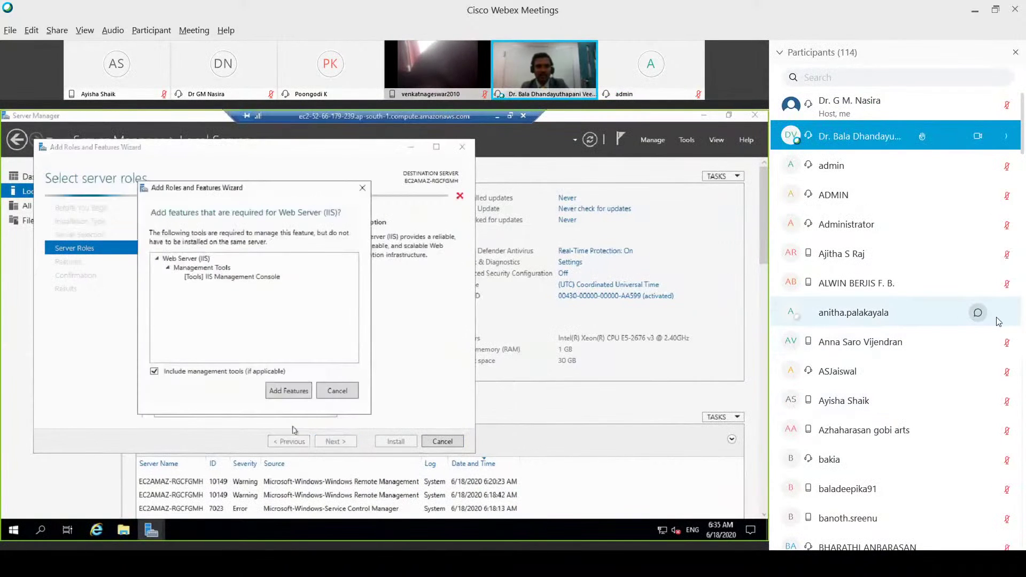
scroll(1009, 316, down, 10)
scroll(1012, 316, down, 15)
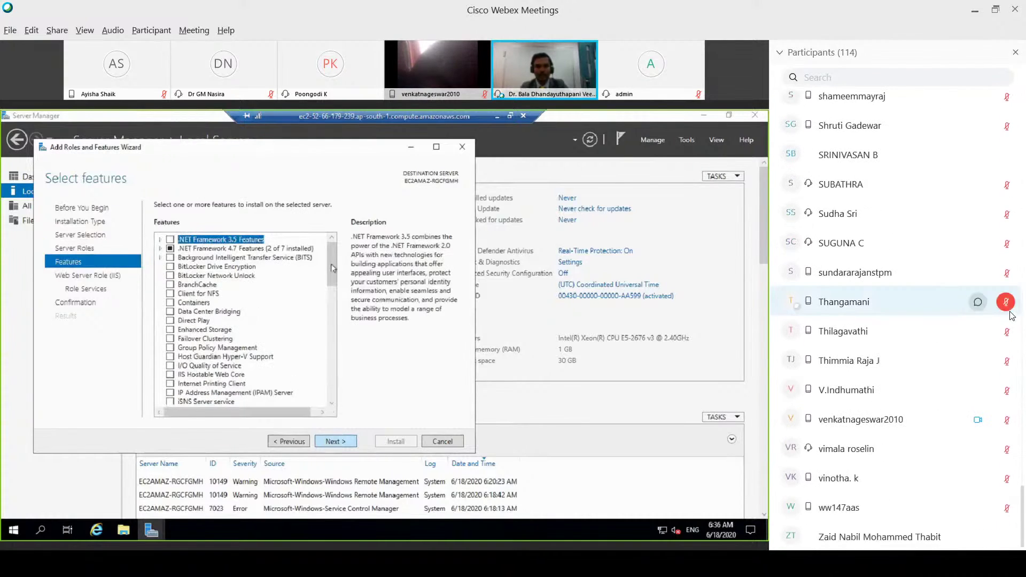
scroll(1011, 315, up, 15)
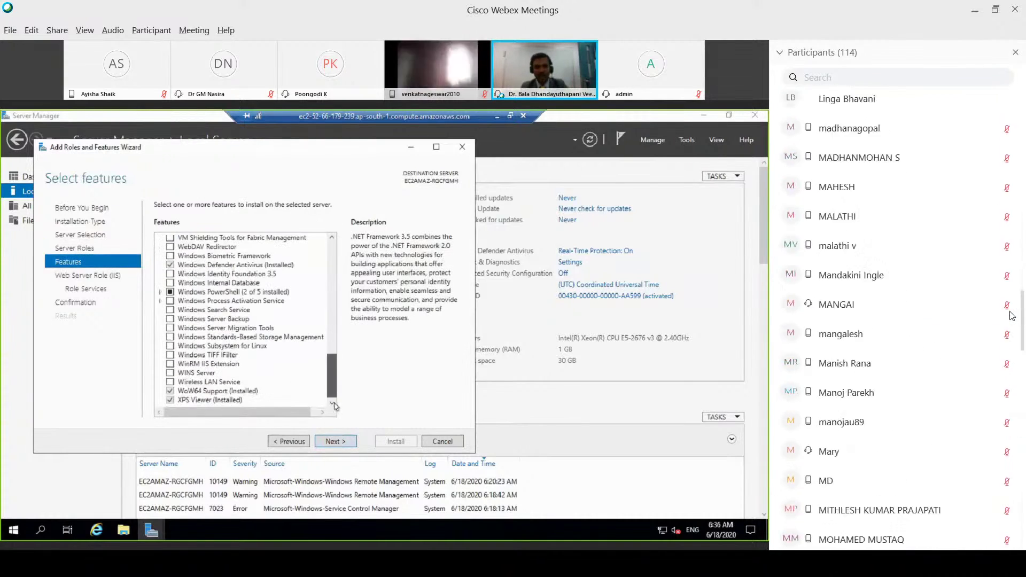
scroll(1012, 315, up, 15)
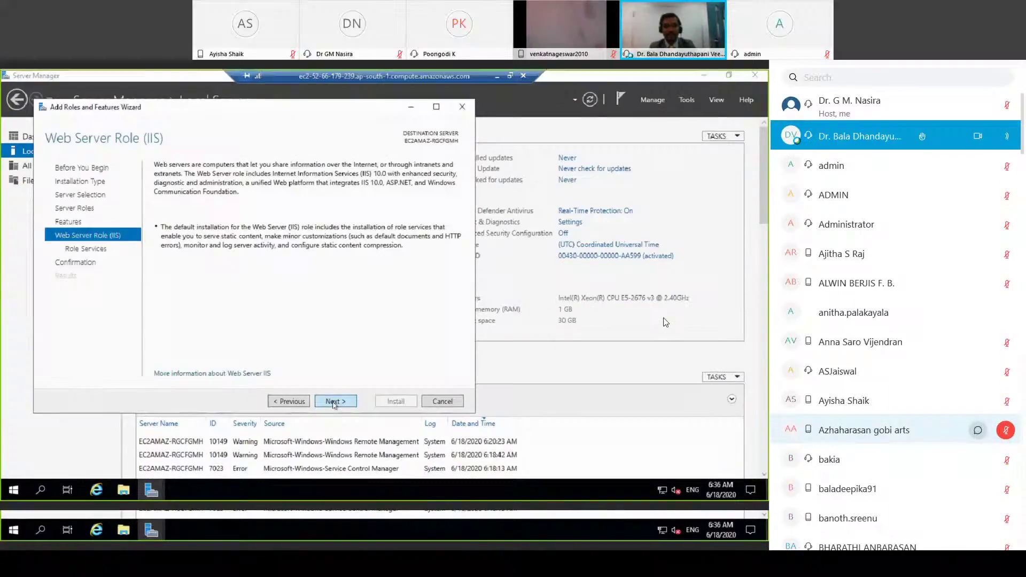
double_click(665, 322)
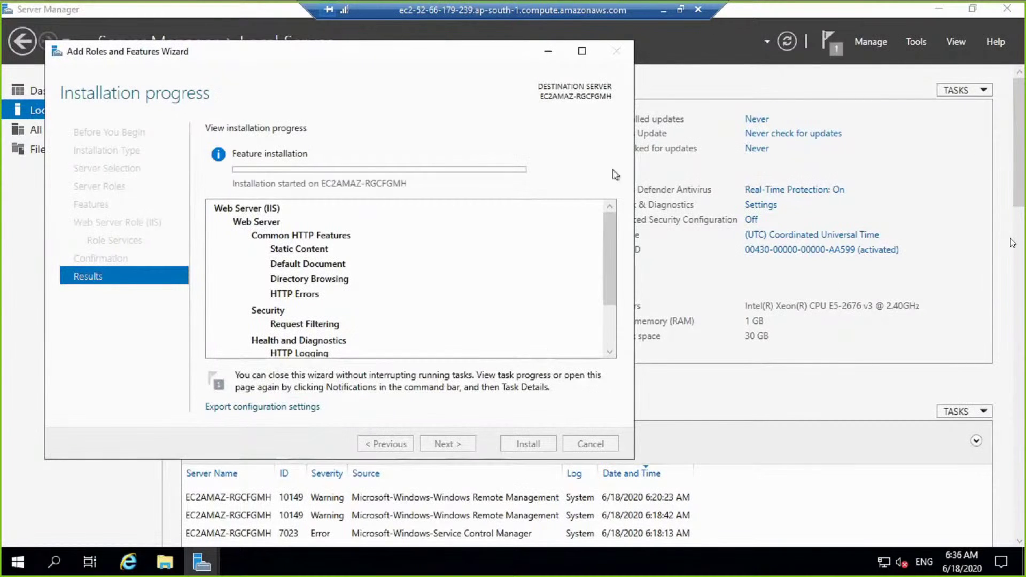
- Minimize the remote desktop session and the EC2 console browser window to reach the local desktop
click(661, 11)
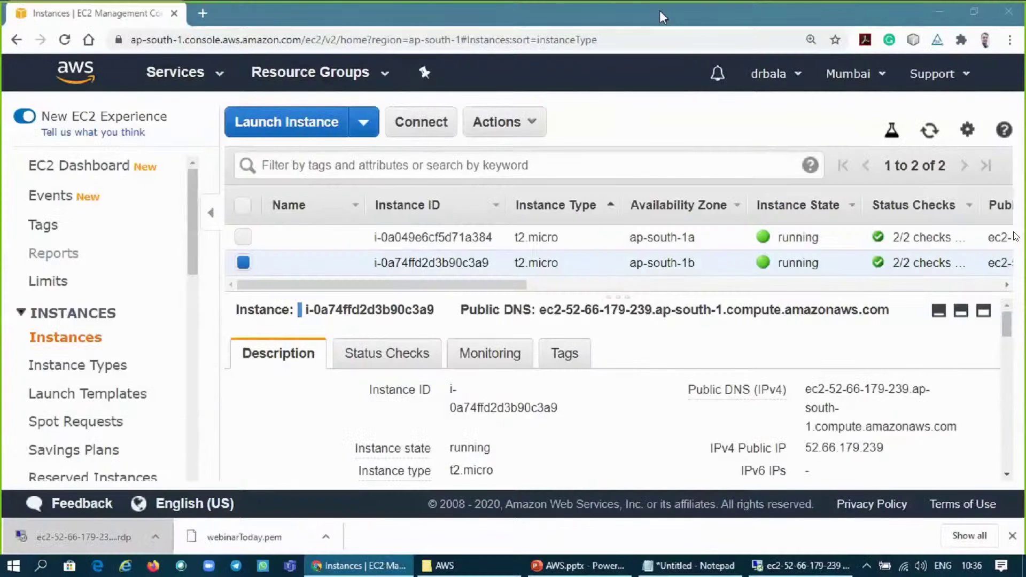
click(940, 13)
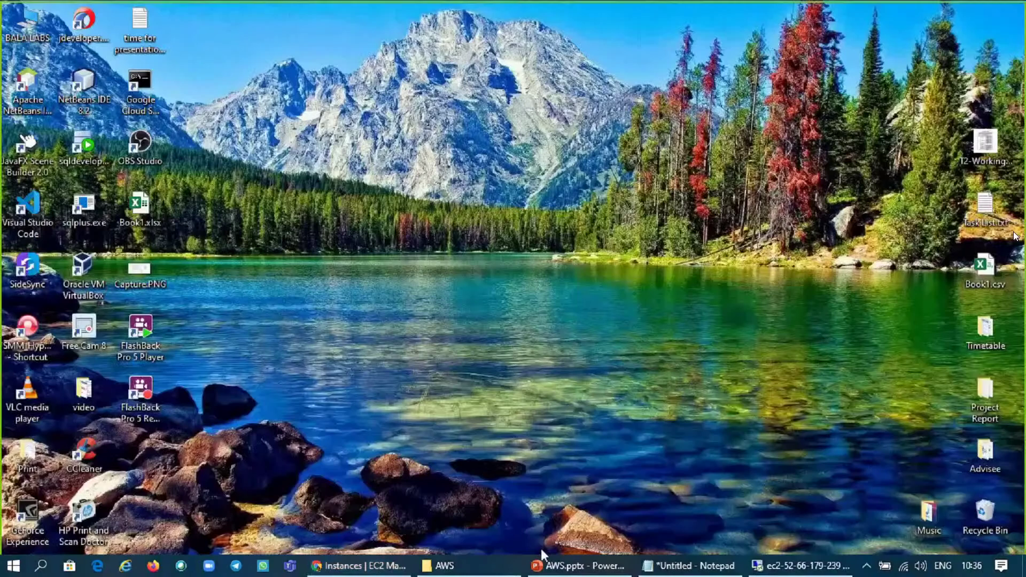
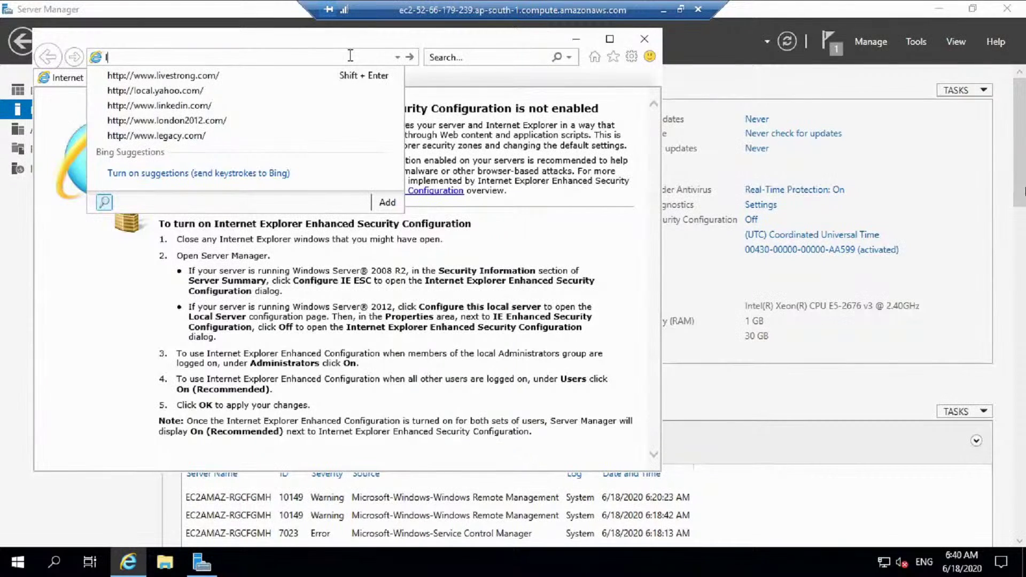
- Load localhost in Internet Explorer on the server and move the browser window aside
key(Down)
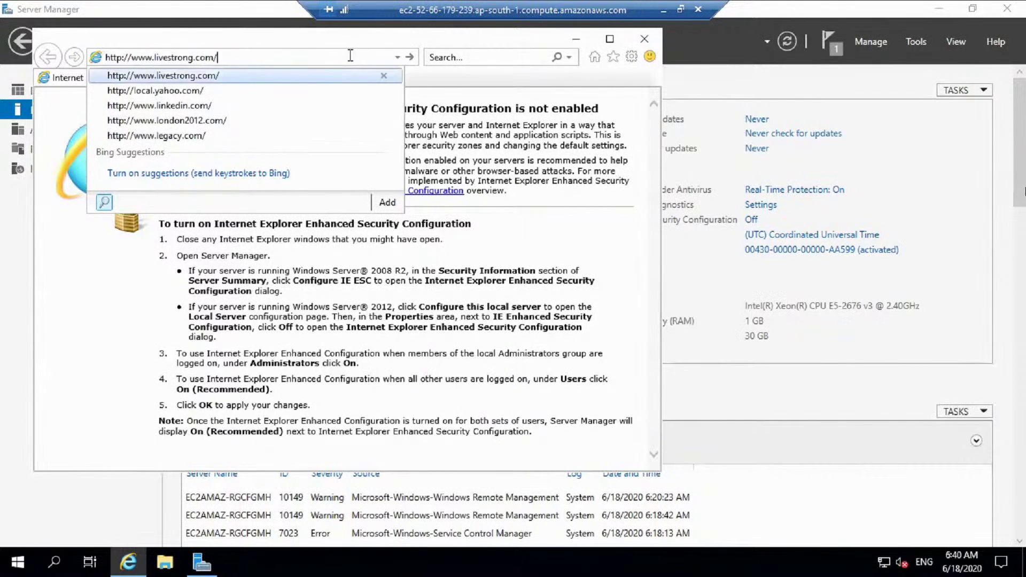
key(ctrl+a)
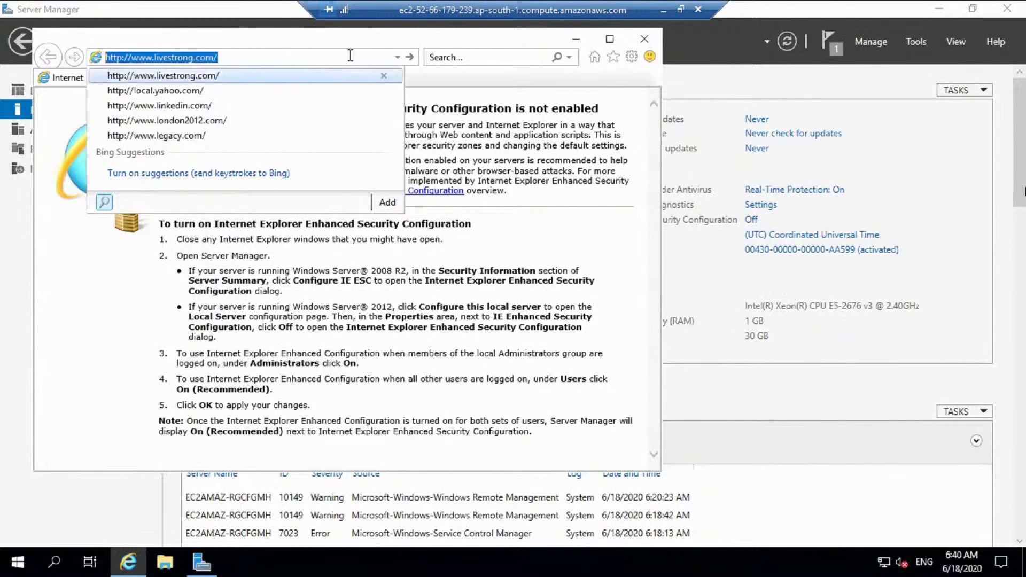
text(loca)
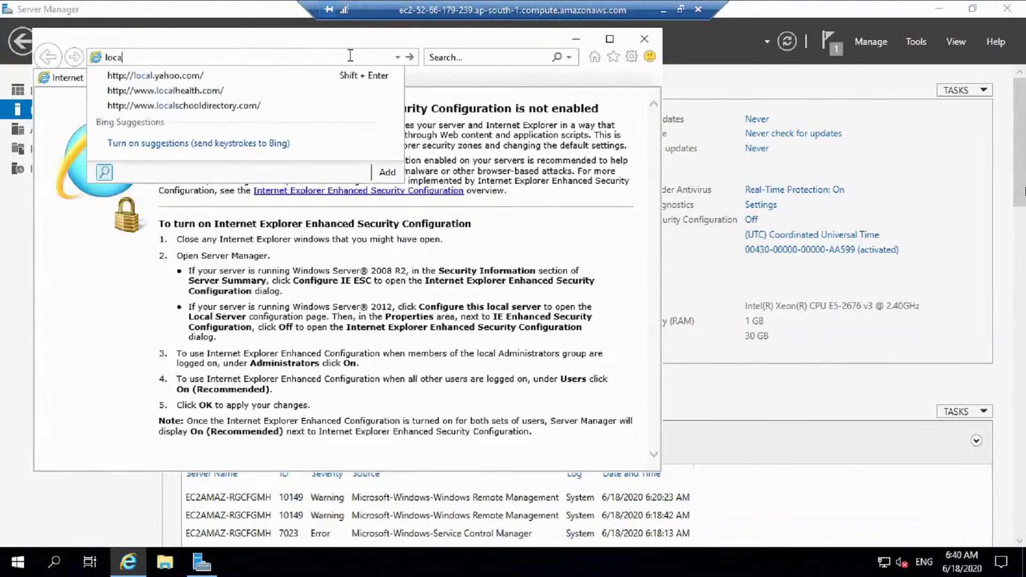
text(lhos)
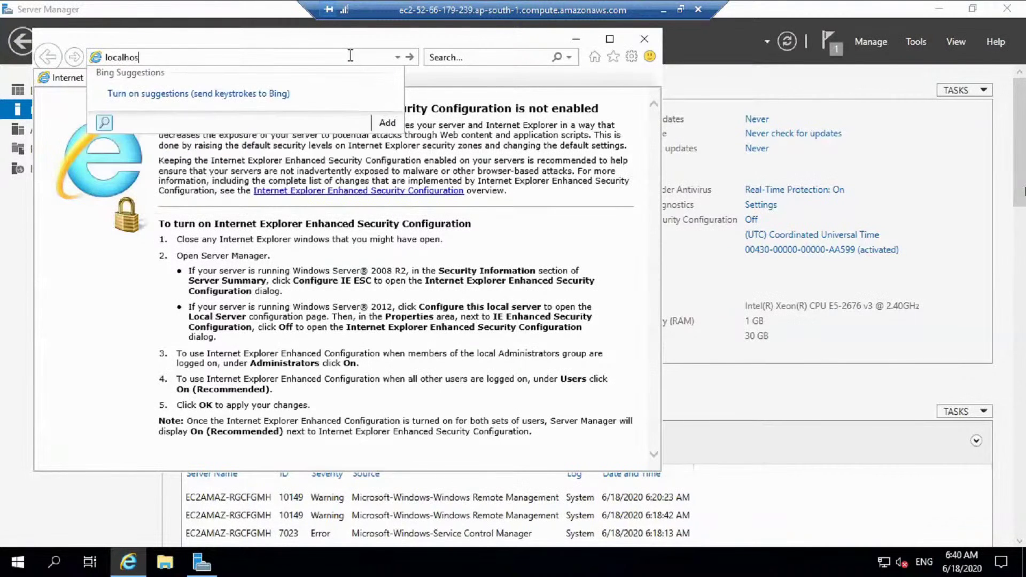
text(t)
key(Return)
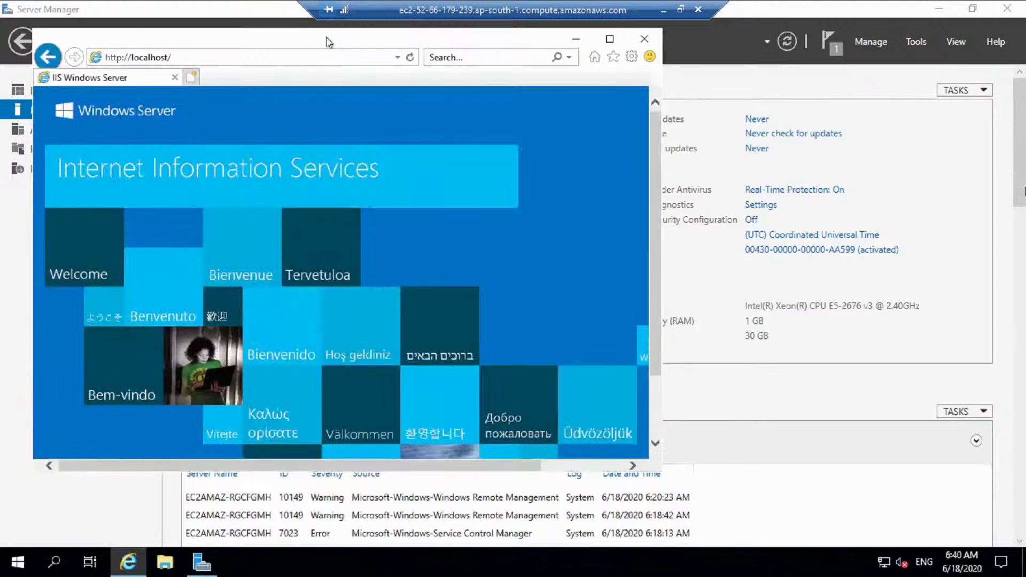
drag(328, 36, 573, 77)
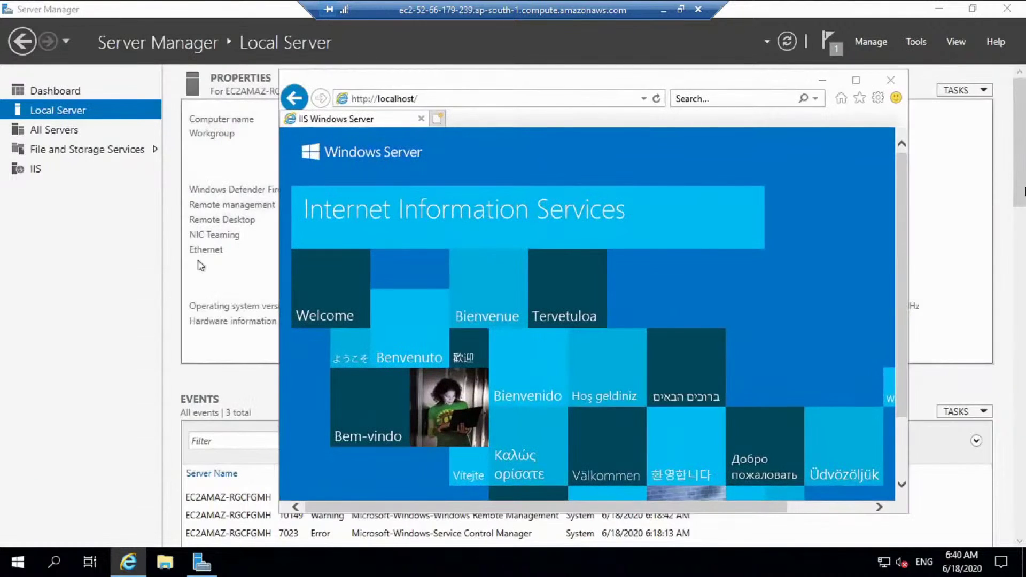
- Browse to the C:\inetpub\wwwroot folder in File Explorer
key(super+e)
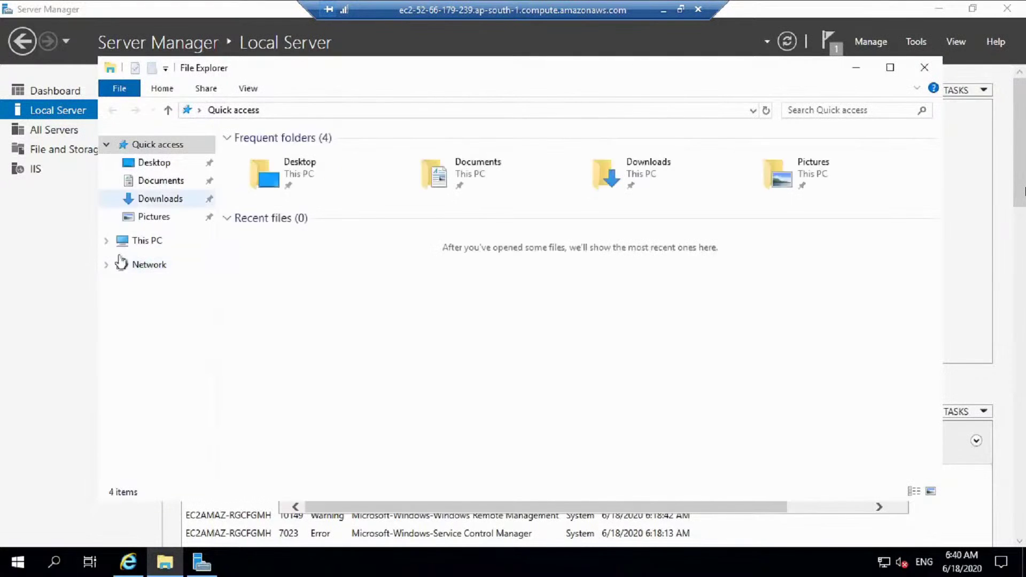
click(108, 241)
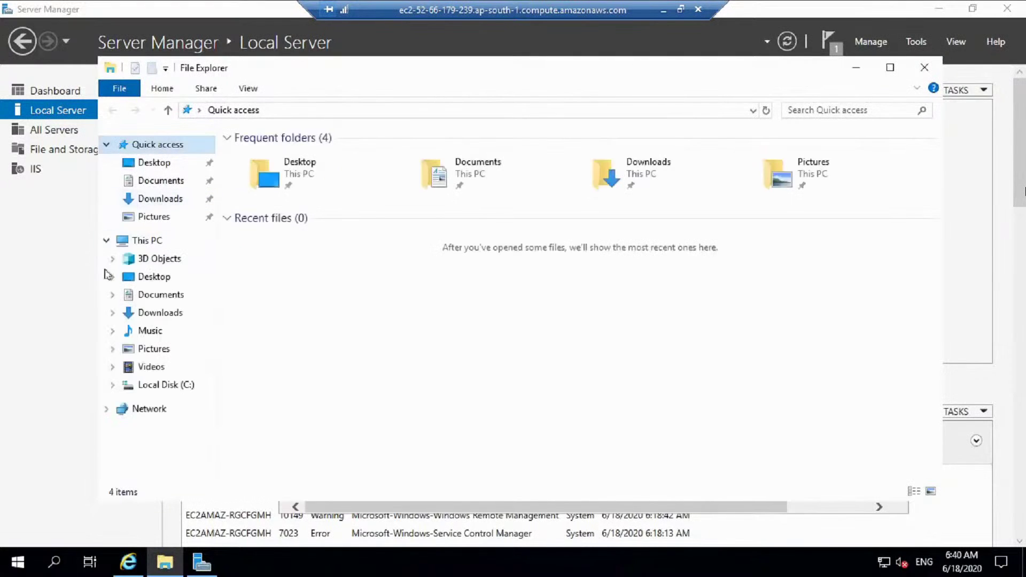
click(112, 385)
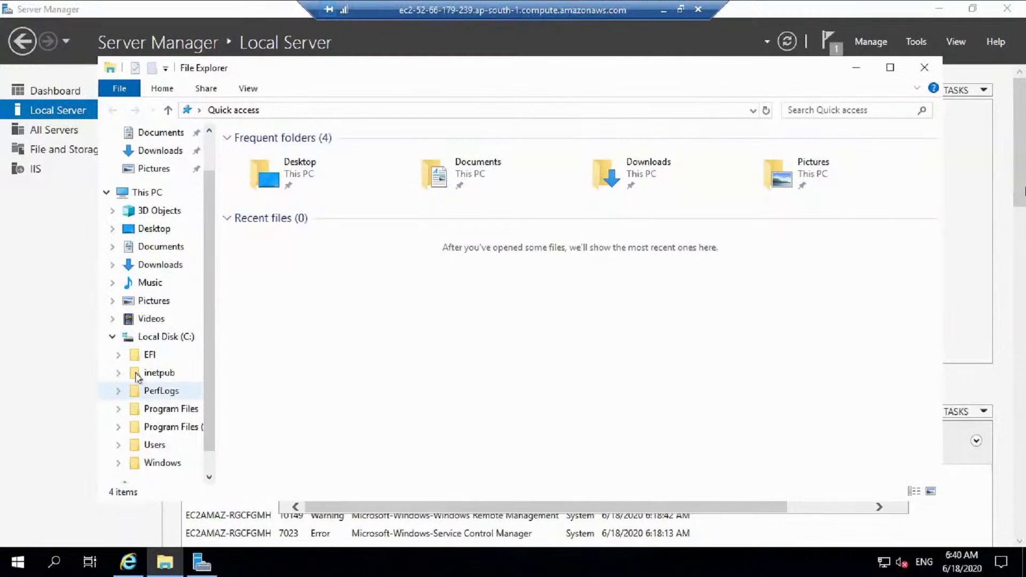
click(145, 374)
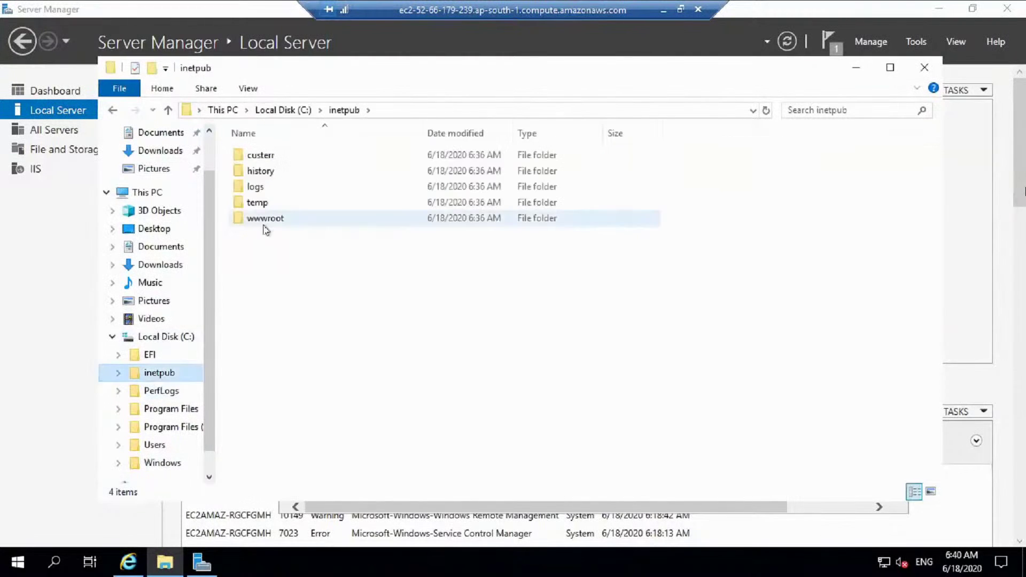
double_click(265, 219)
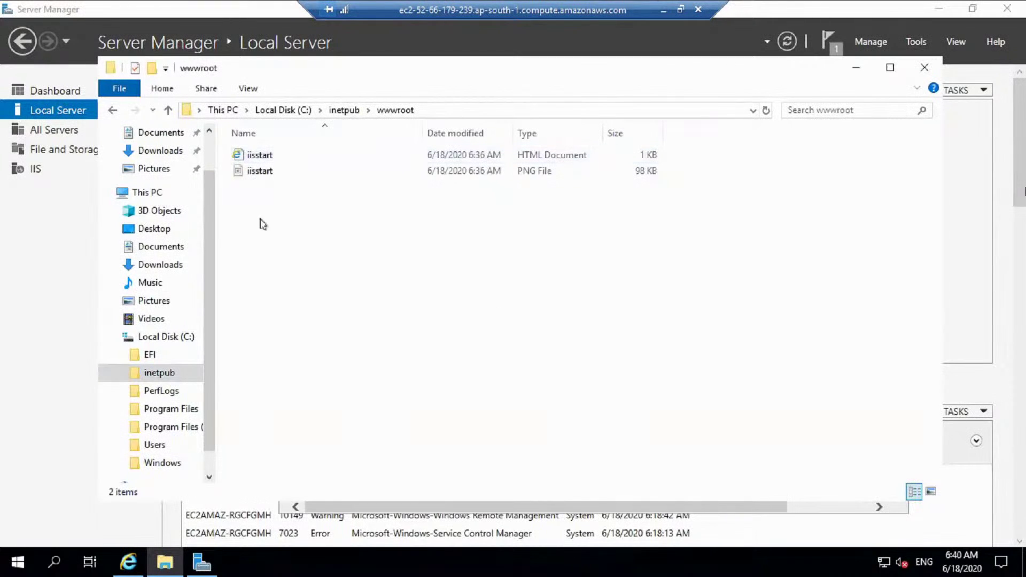
- Launch Notepad on the server and turn on Word Wrap
key(super+r)
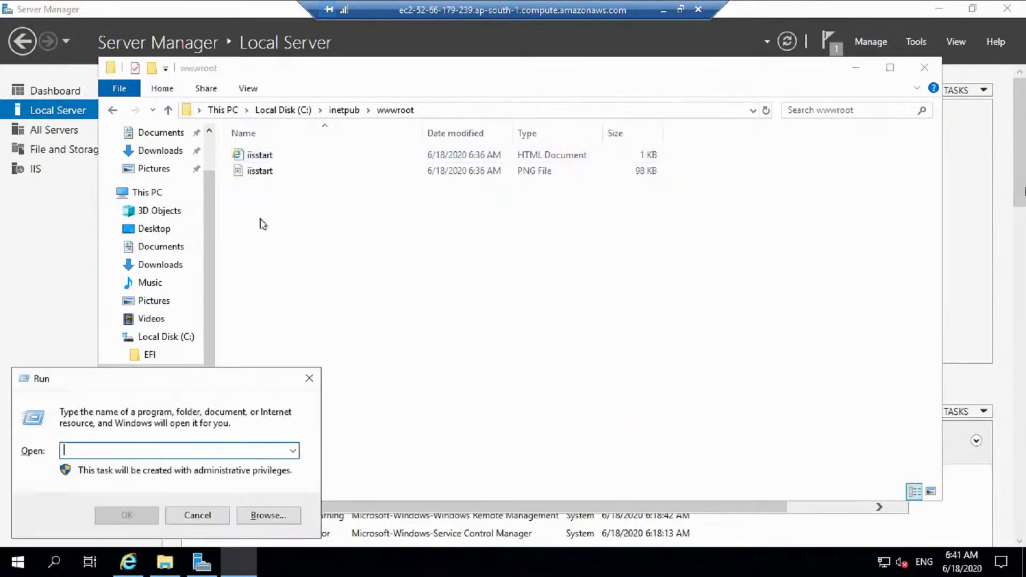
text(notep)
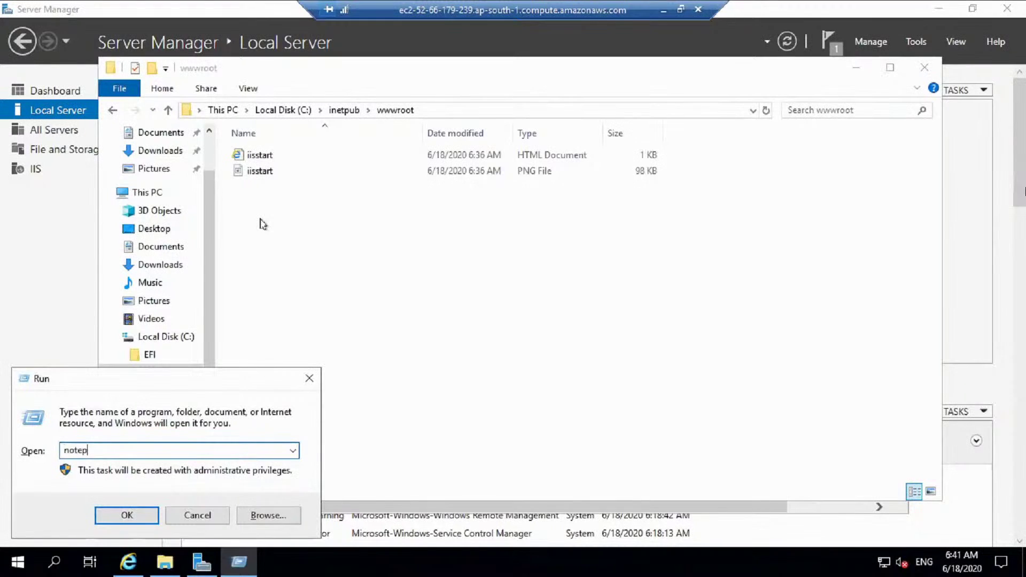
text(ad)
key(Return)
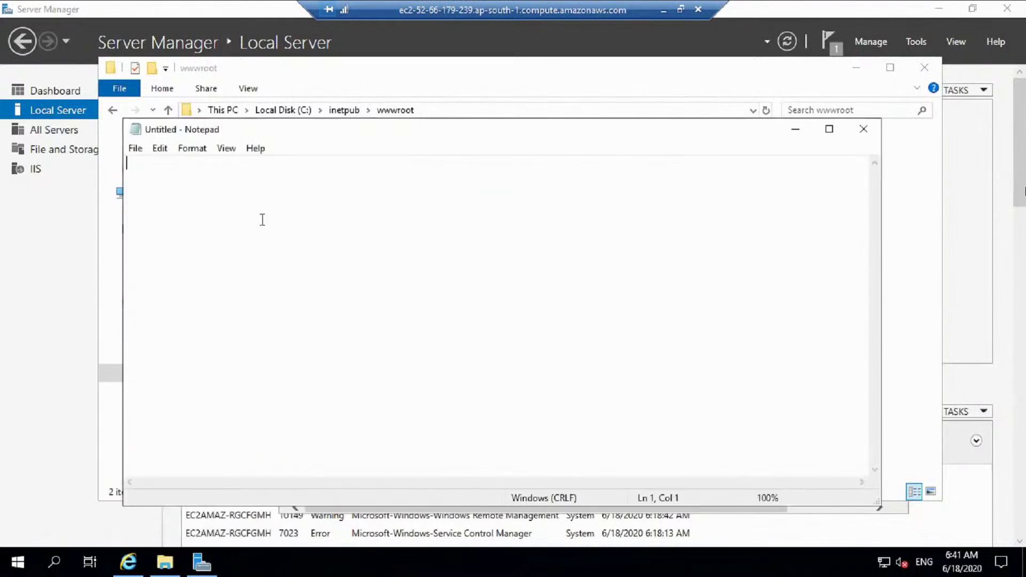
click(191, 148)
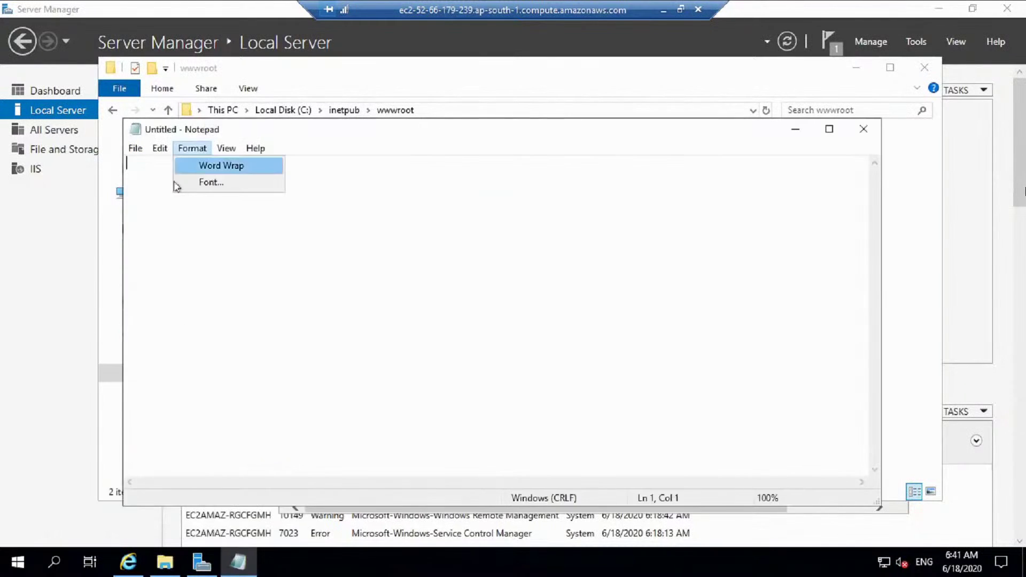
click(219, 167)
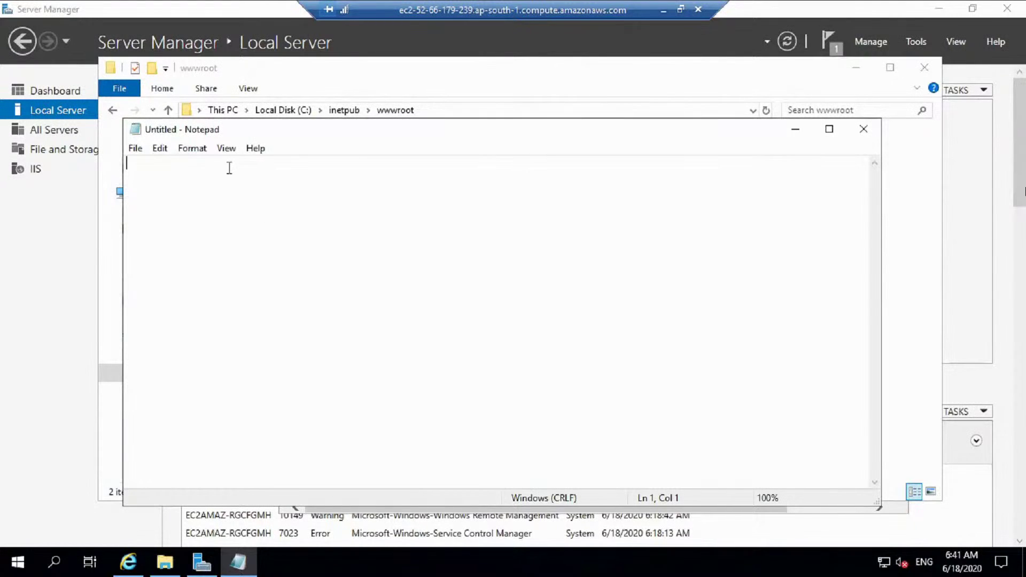
click(226, 148)
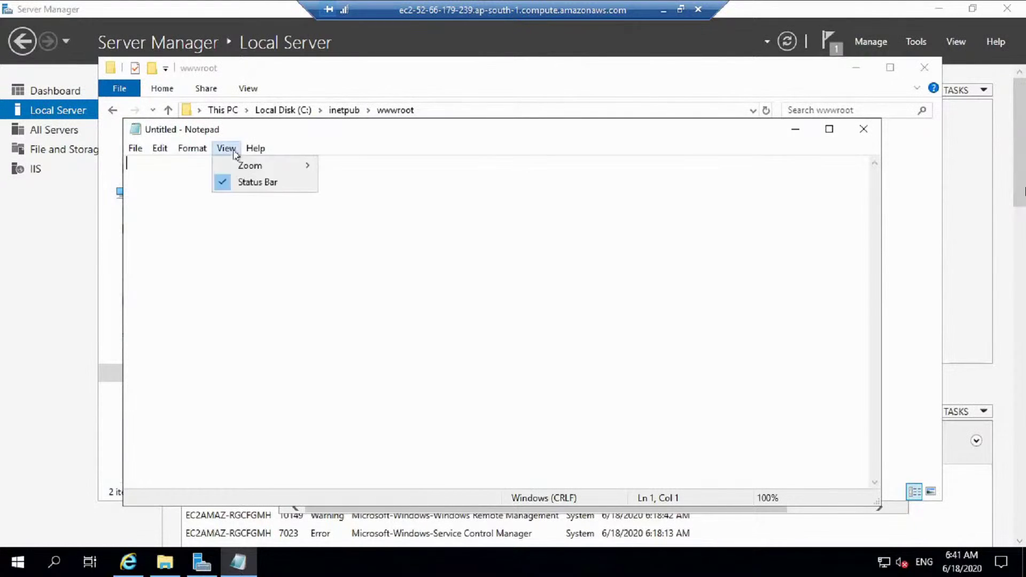
mouse_move(256, 149)
click(422, 301)
text(sdf)
key(BackSpace)
key(BackSpace)
key(BackSpace)
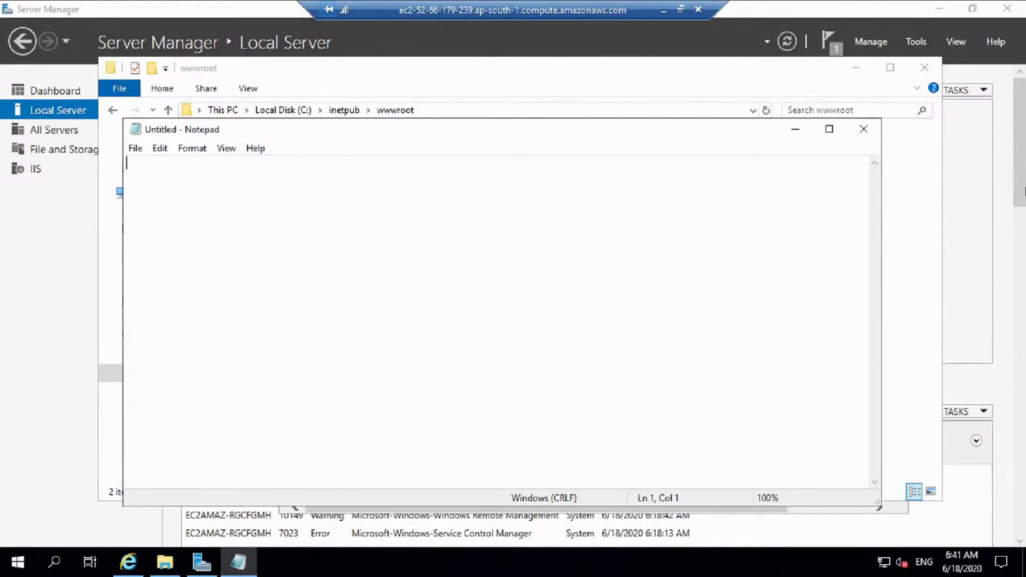
- Write an HTML skeleton in the blank document with opening and closing HTML and BODY tags on separate lines
text(<HTML>)
key(Return)
text(<BODY>)
key(Return)
text(</BODY)
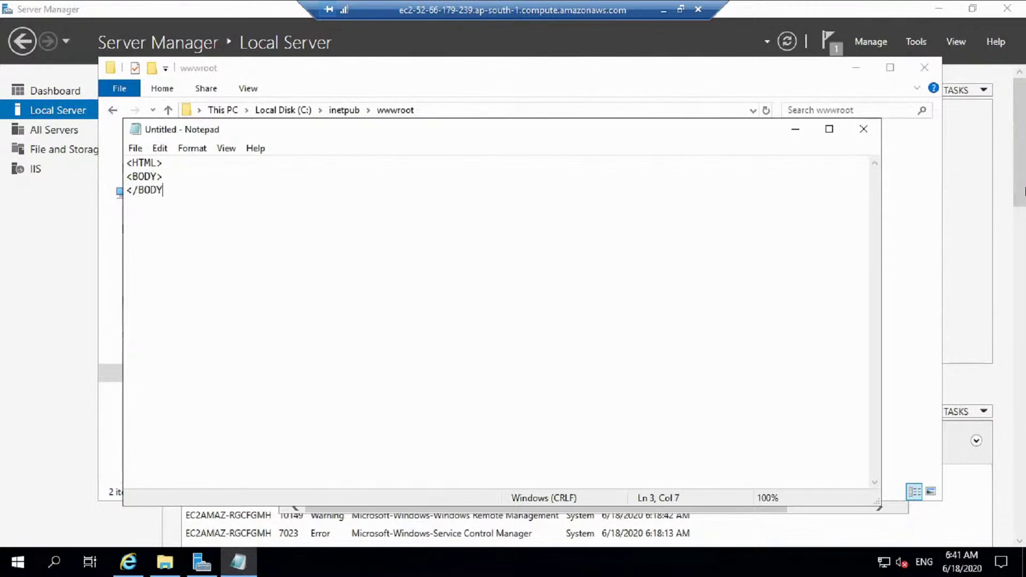
text(?)
key(BackSpace)
text(>)
key(Return)
text(</HTML>)
- Add an H1 heading inside the body reading "Hellow welcome to all for this webinar"
click(240, 184)
key(Return)
text(<H1> hELL)
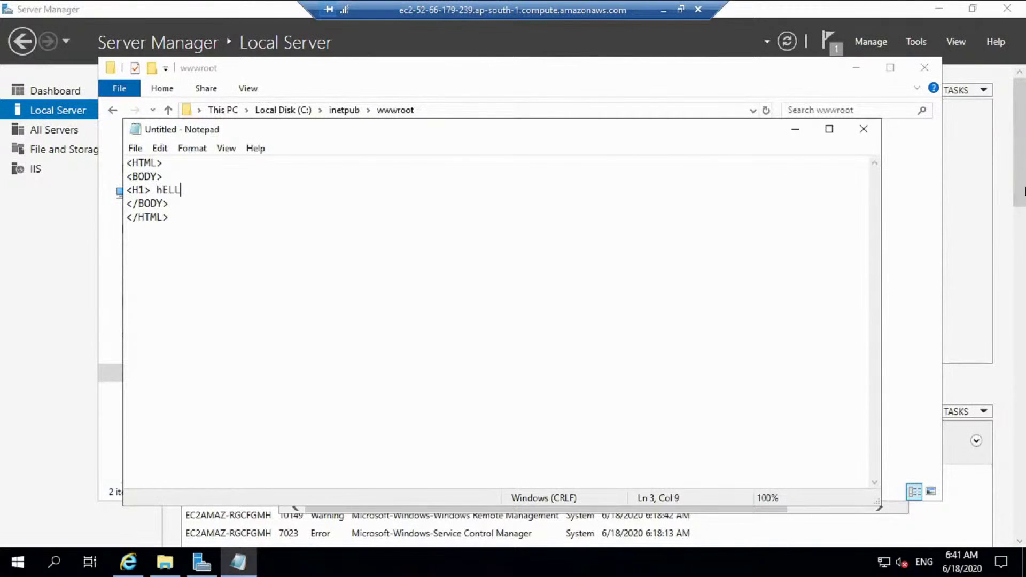
key(BackSpace)
key(BackSpace)
key(BackSpace)
key(BackSpace)
text(Hellow e)
key(BackSpace)
text(welcom)
key(BackSpace)
text(e t)
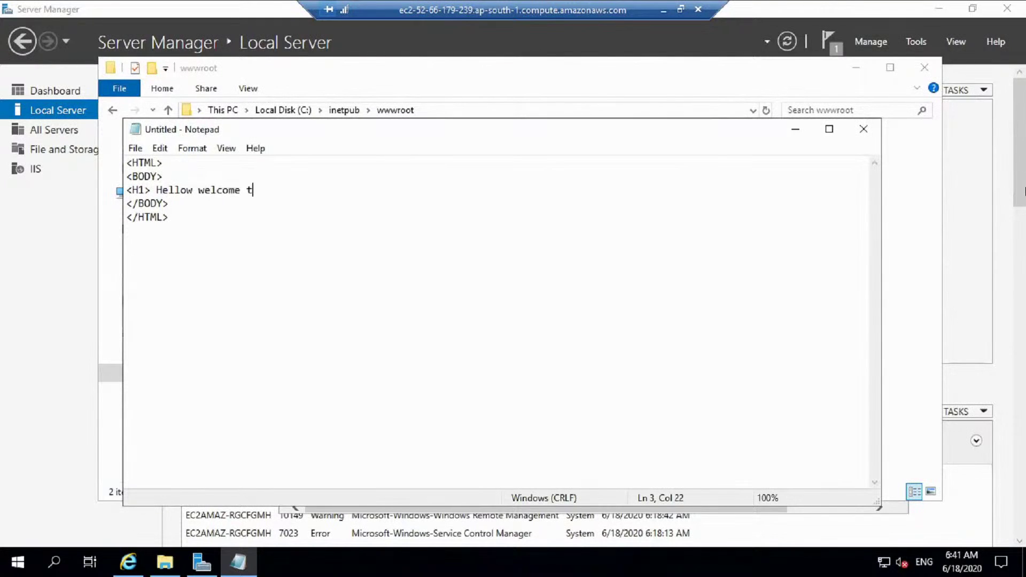
text(o all for this webinar</)
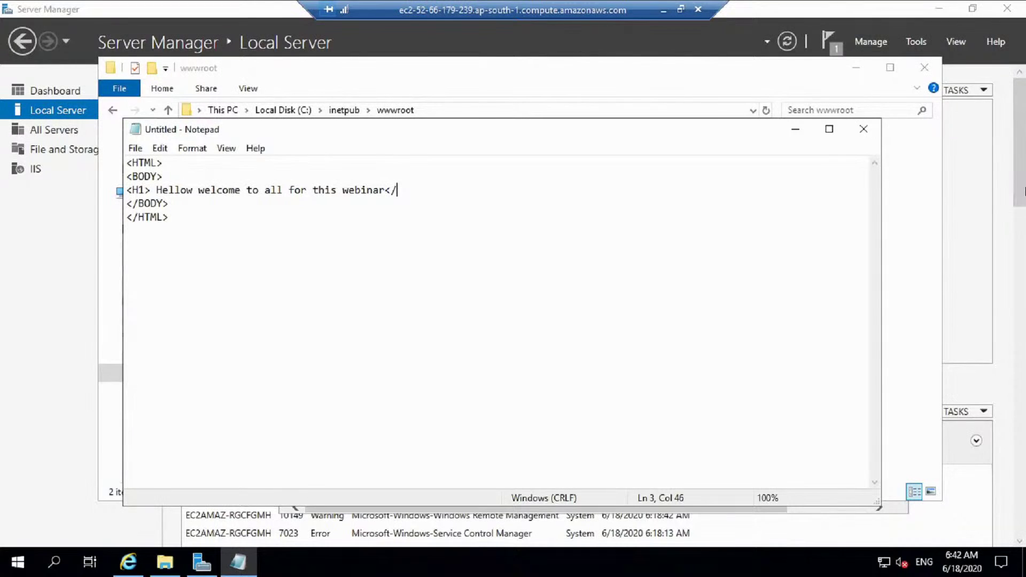
text(h1>)
- Save the page in Documents as "Hello.html" with the All Files type, and minimize Notepad
key(ctrl+s)
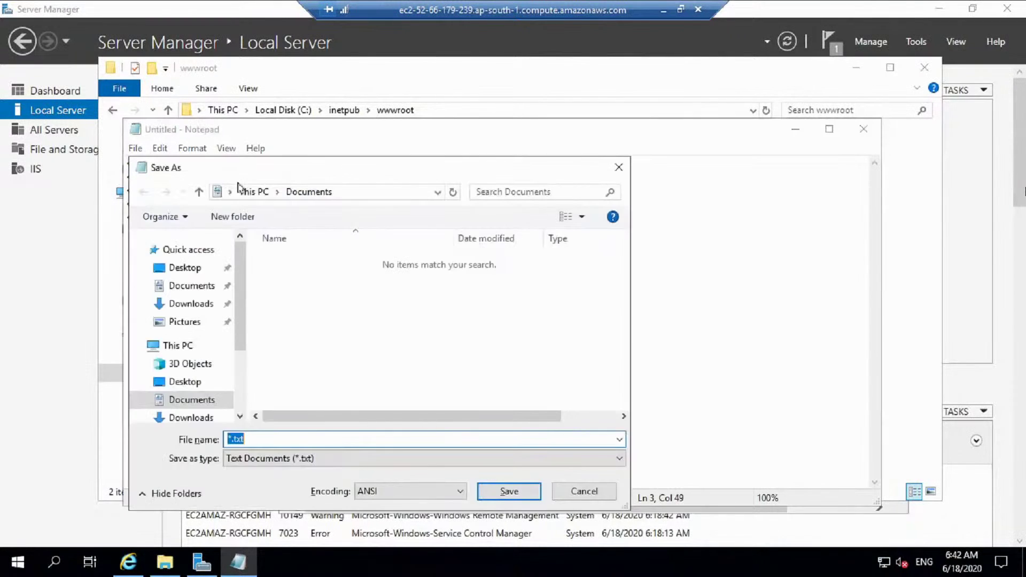
click(305, 466)
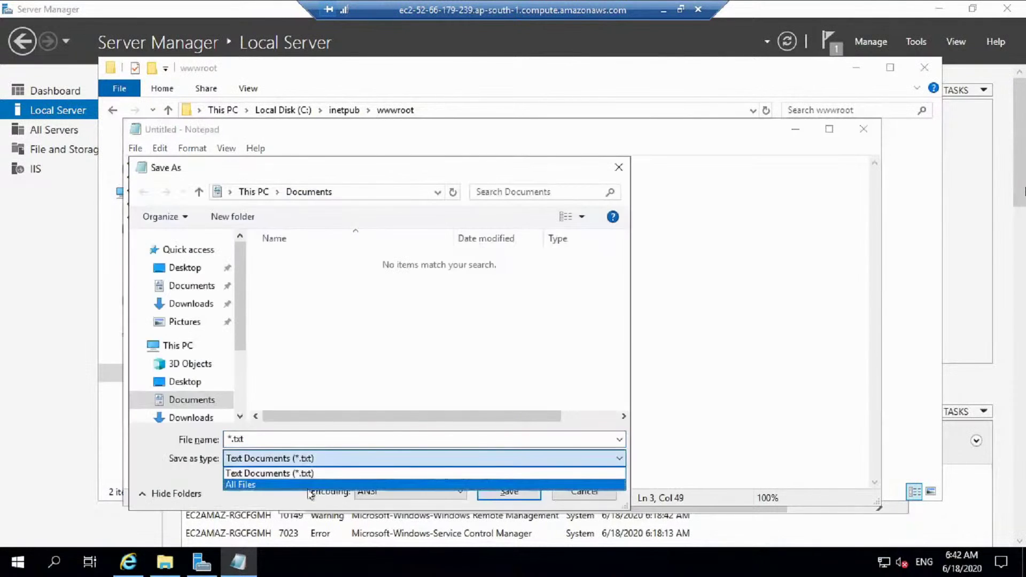
click(310, 487)
click(295, 440)
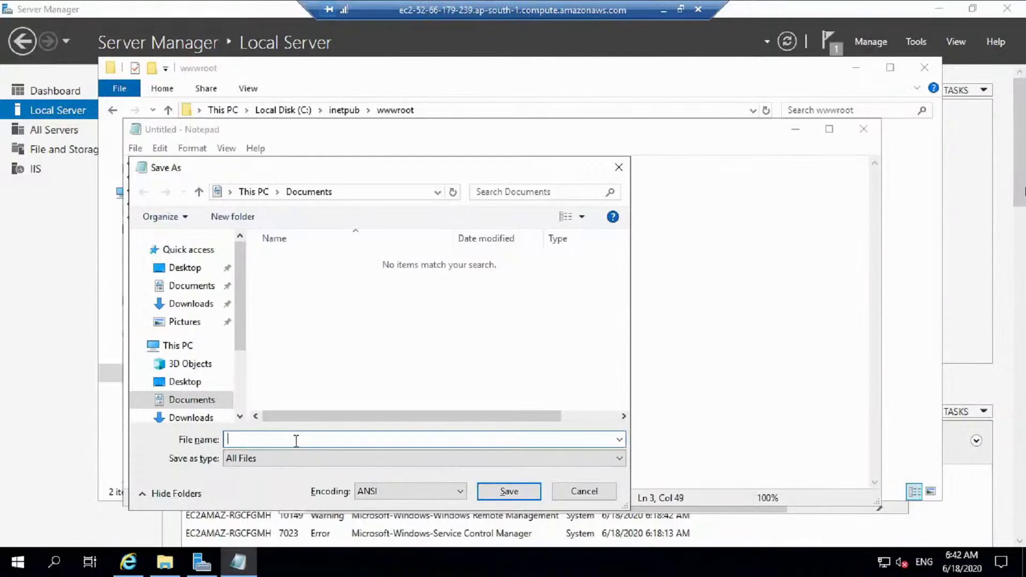
text("Hw)
key(BackSpace)
text(ello.html")
key(Return)
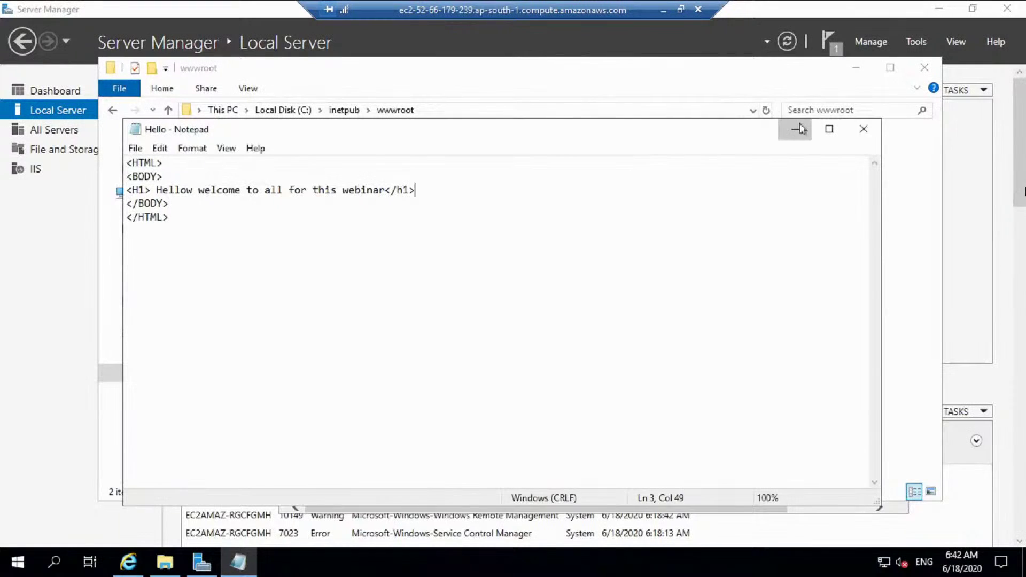
click(796, 129)
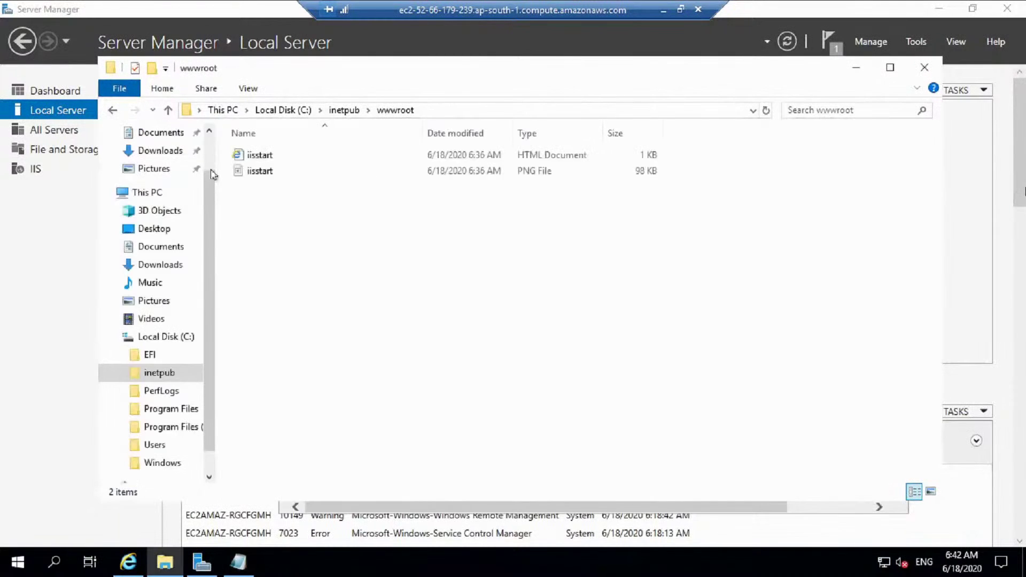
- Begin saving a copy of the Hello page and browse to the inetpub\wwwroot folder on Local Disk (C:)
click(239, 562)
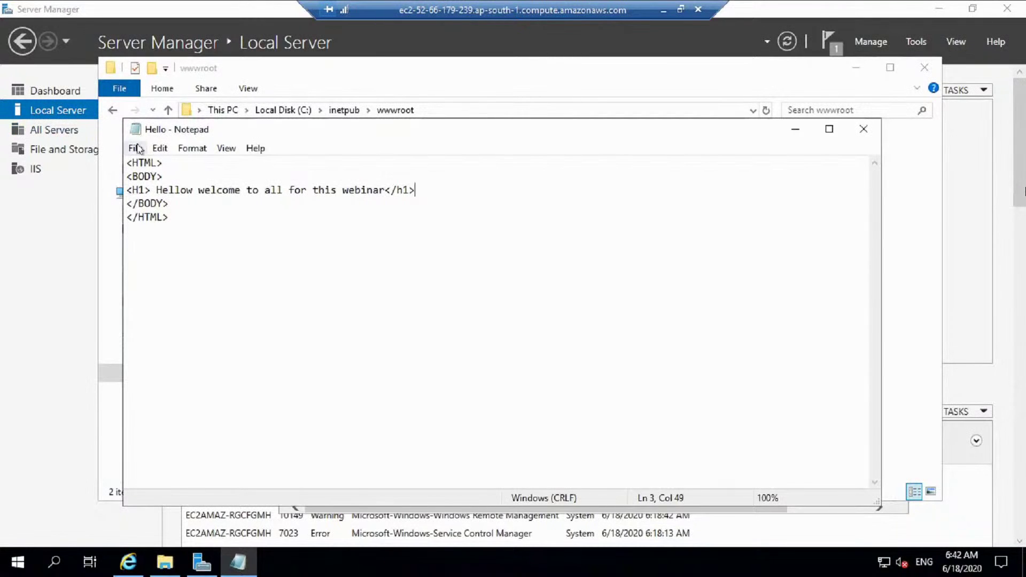
click(160, 148)
mouse_move(135, 150)
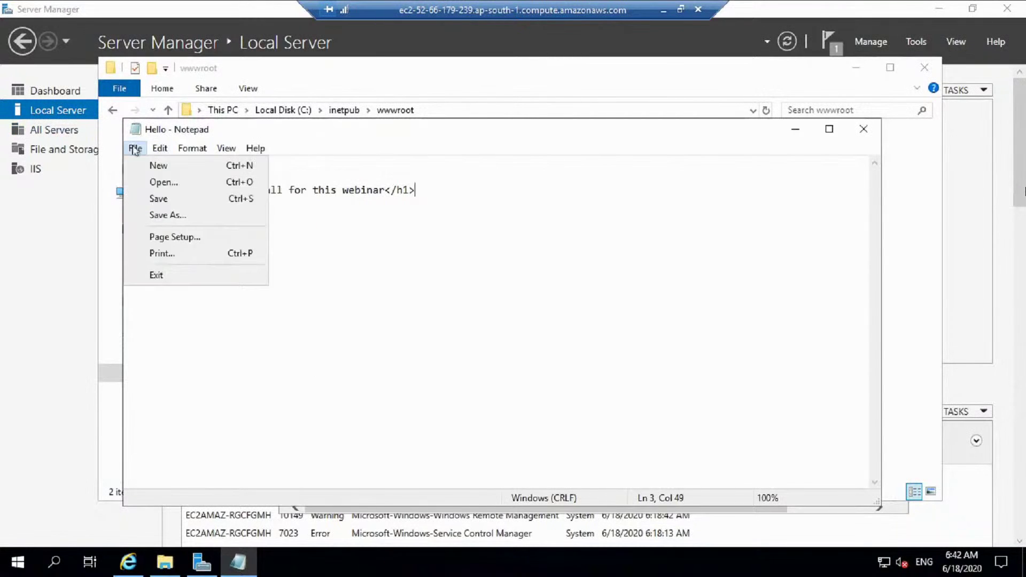
click(170, 216)
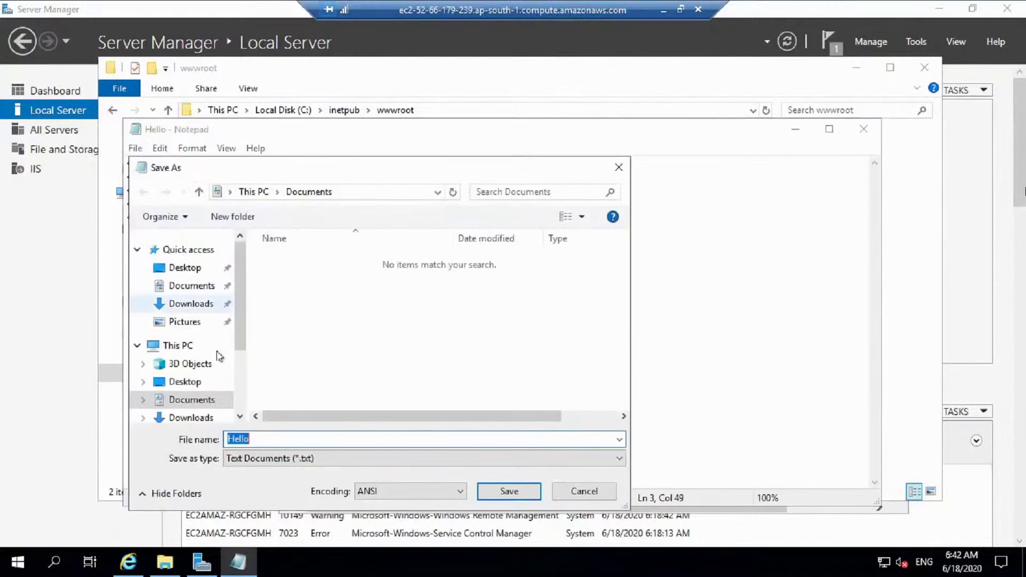
scroll(240, 374, down, 3)
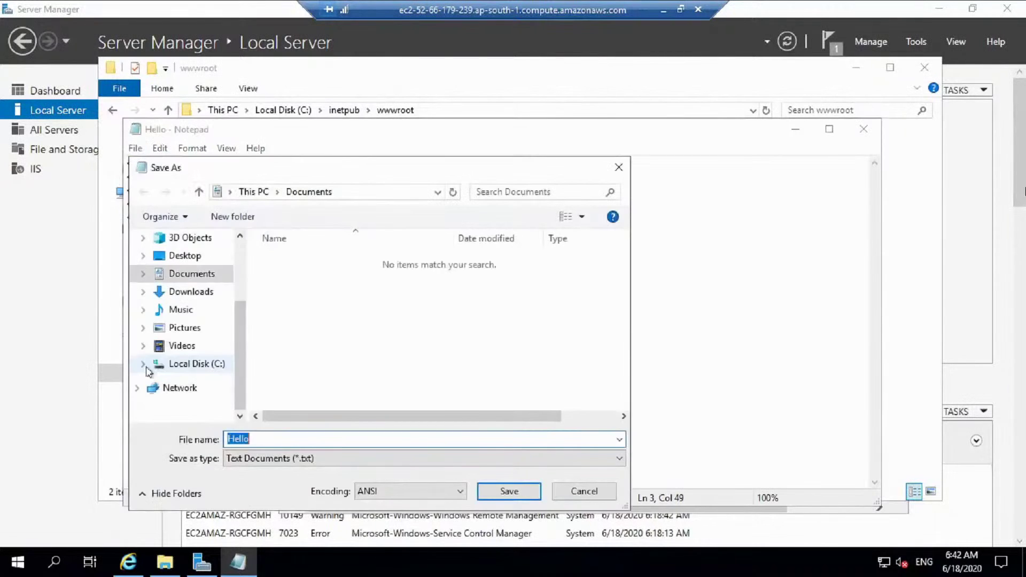
click(144, 365)
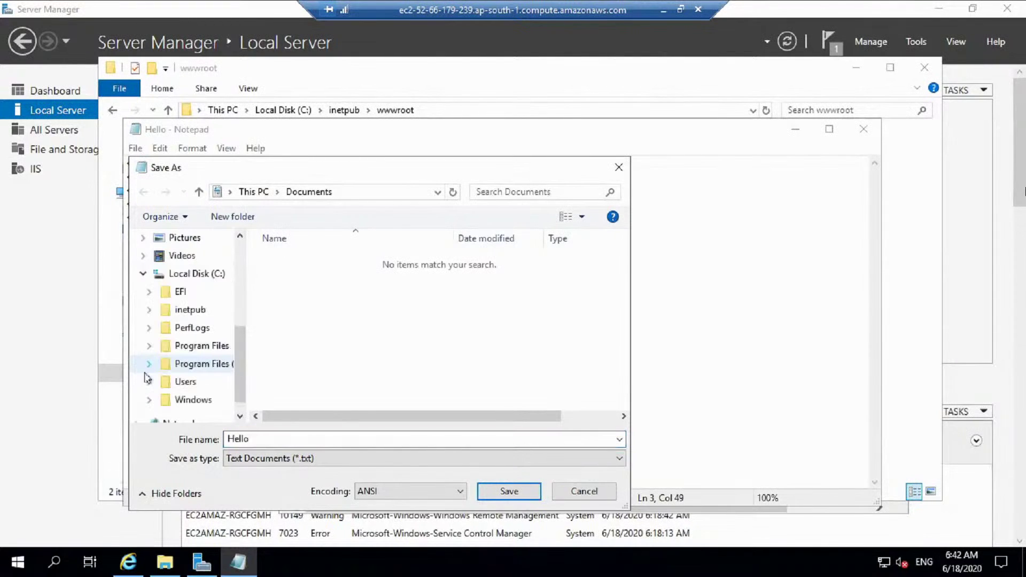
click(149, 310)
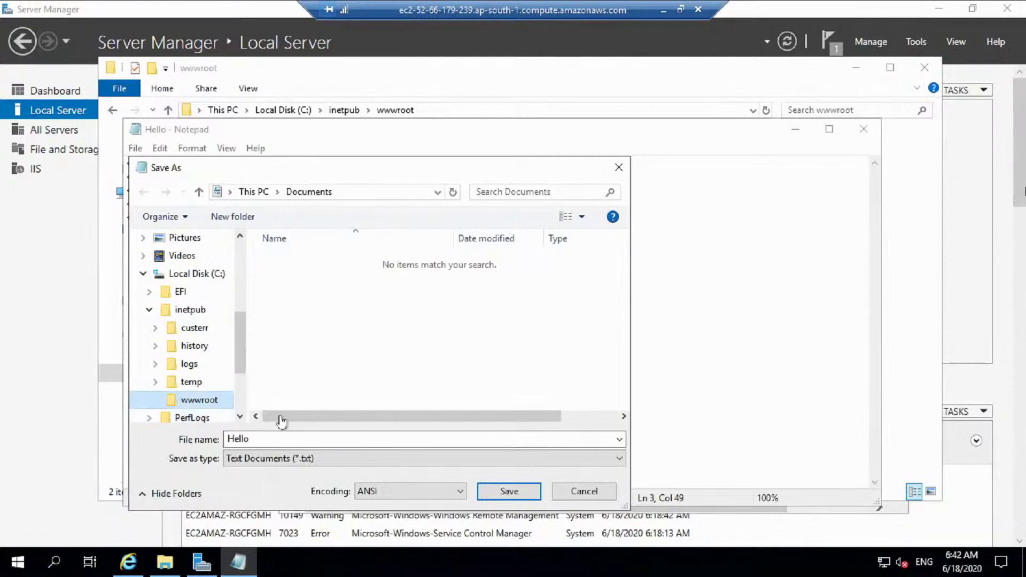
- Save the copy in wwwroot as "Hello.html" with the All Files type, and minimize Notepad
double_click(301, 439)
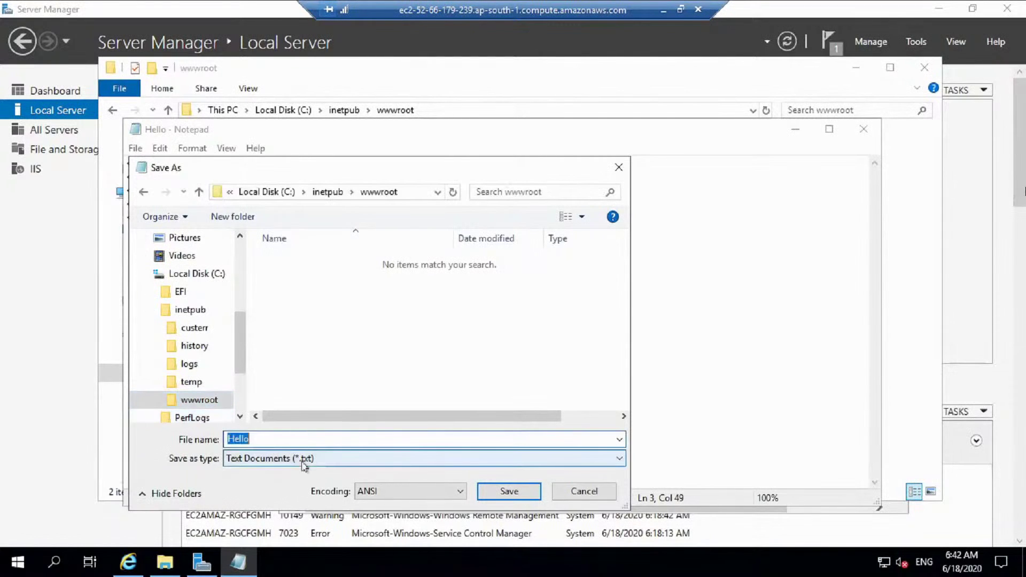
click(303, 465)
click(305, 483)
double_click(309, 438)
key(Home)
text(")
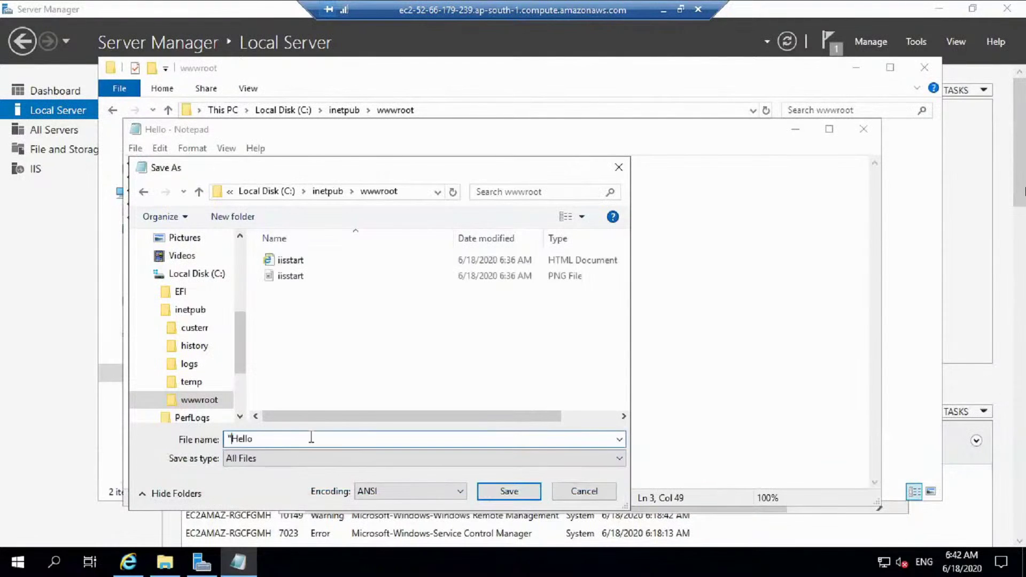
key(Right)
key(Right)
key(Right)
key(Right)
key(Right)
text(.html")
click(509, 492)
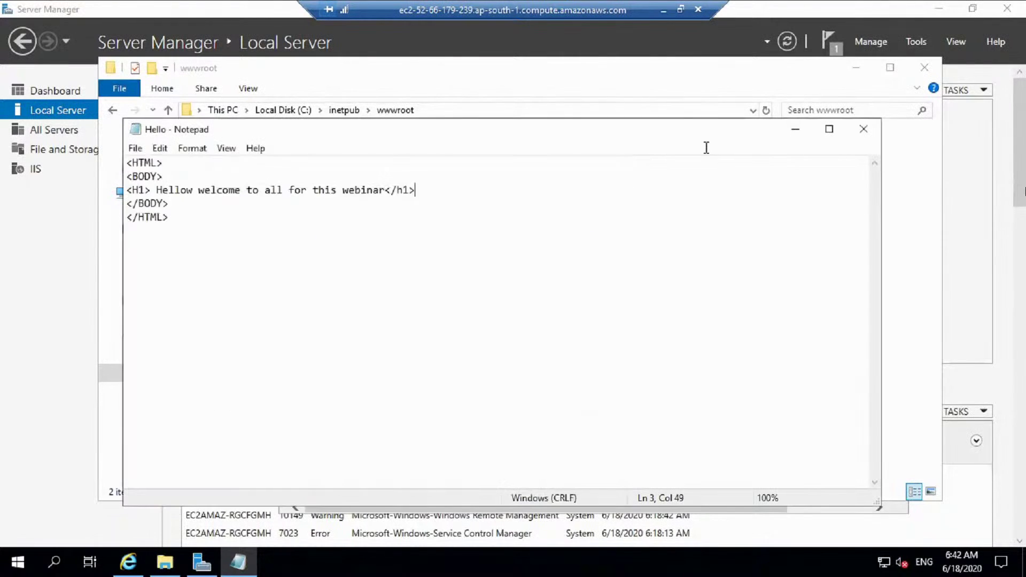
click(792, 131)
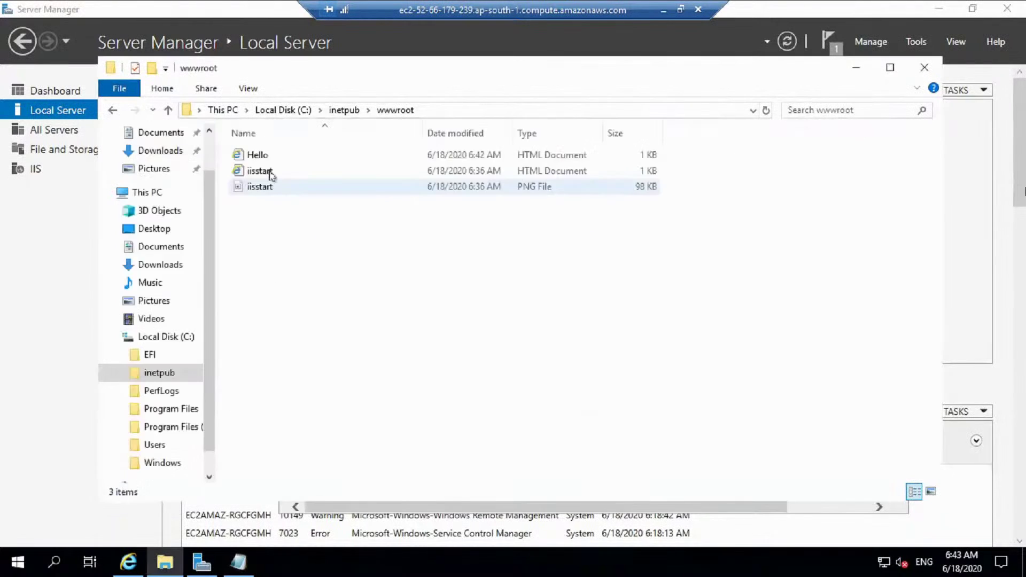
click(128, 561)
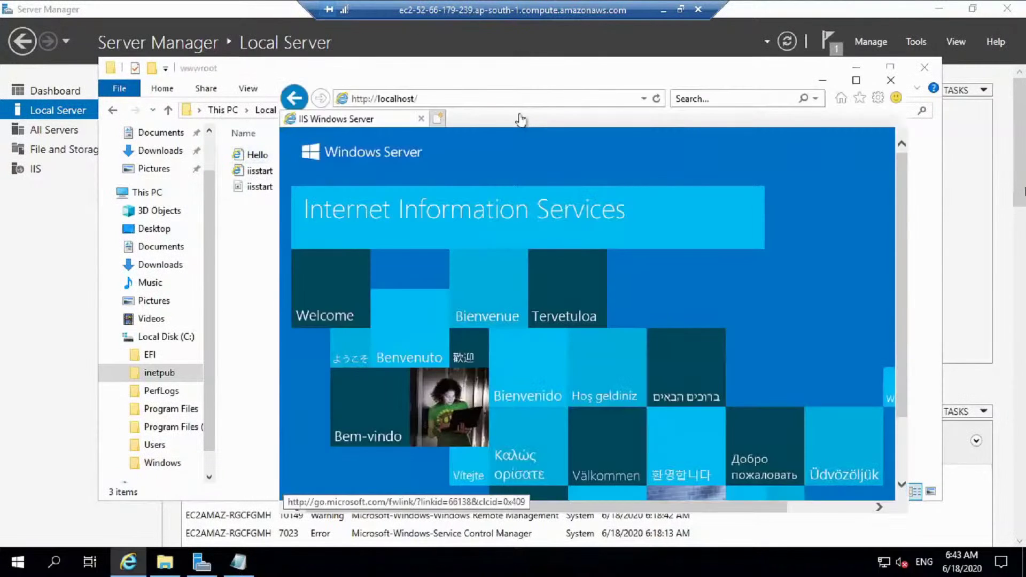
click(528, 100)
click(528, 102)
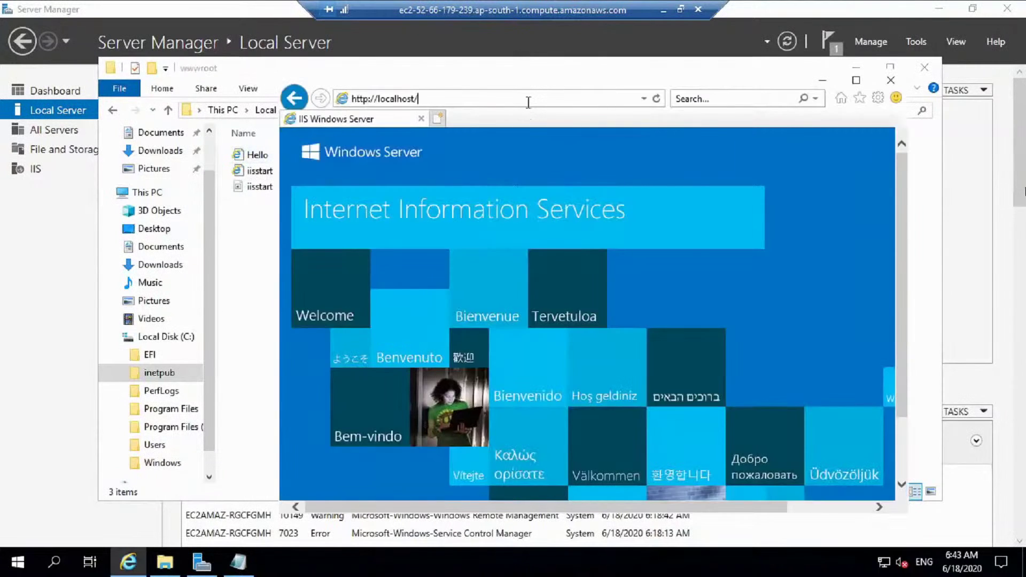
text(Hello.html)
key(Return)
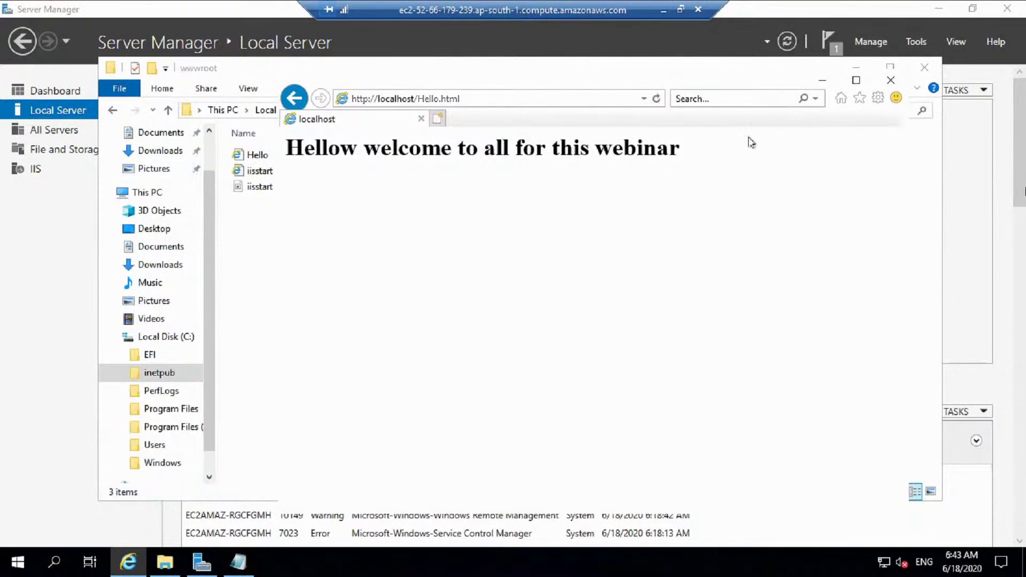
- Minimize the browser and wwwroot windows, restore Server Manager to a smaller window, and leave the remote session for the local computer's windows
click(823, 81)
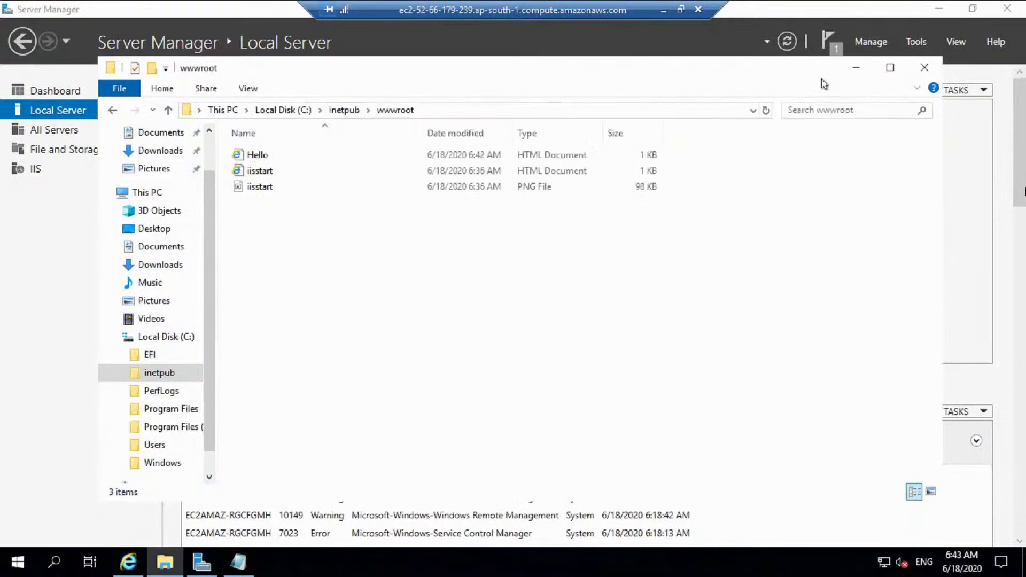
click(853, 71)
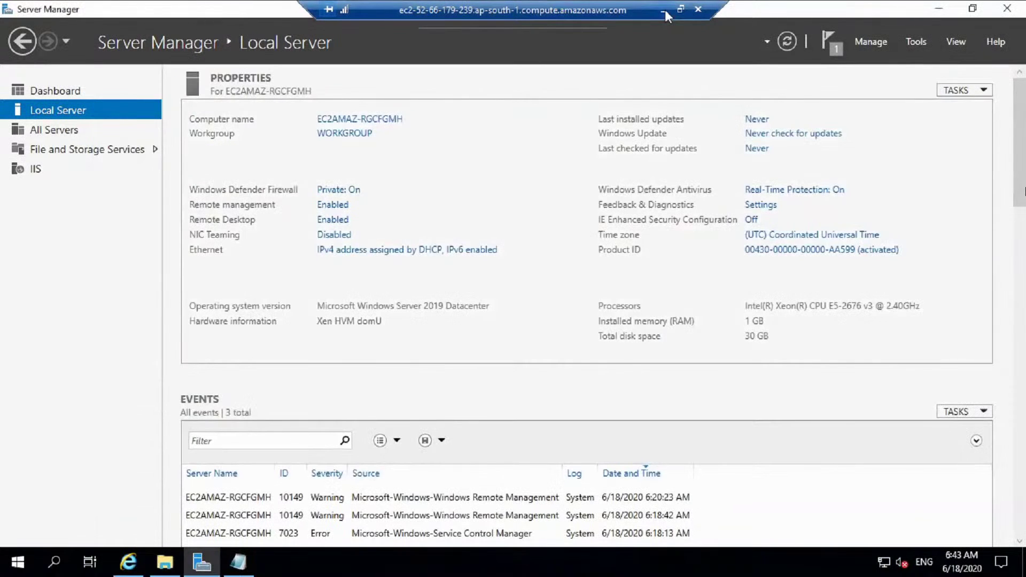
double_click(748, 9)
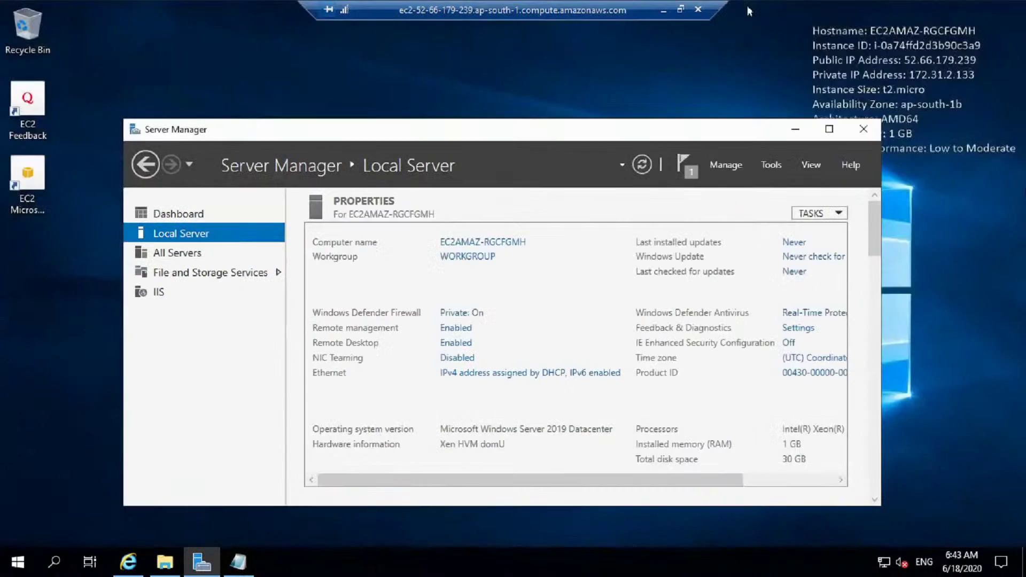
click(664, 11)
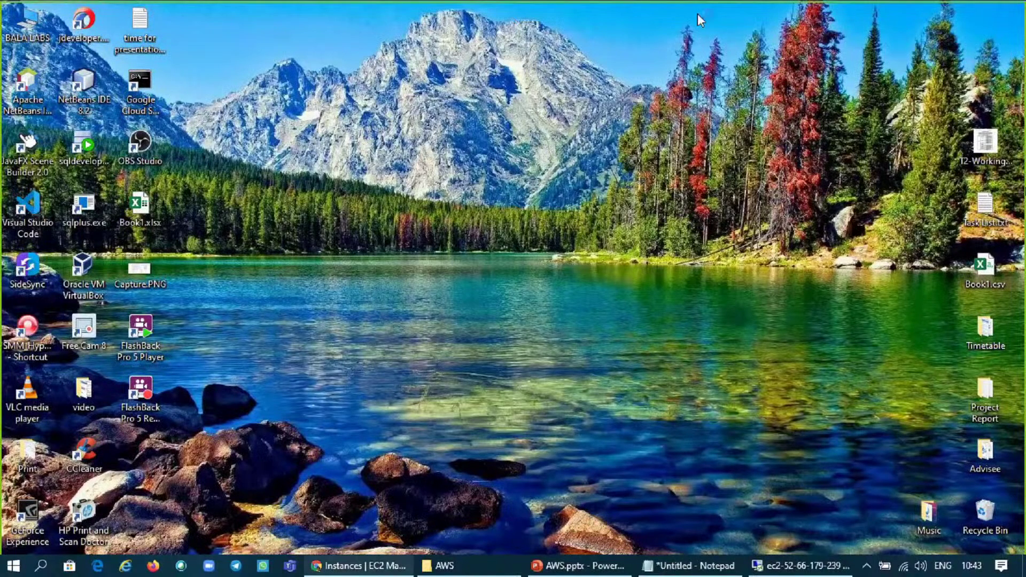
key(super+d)
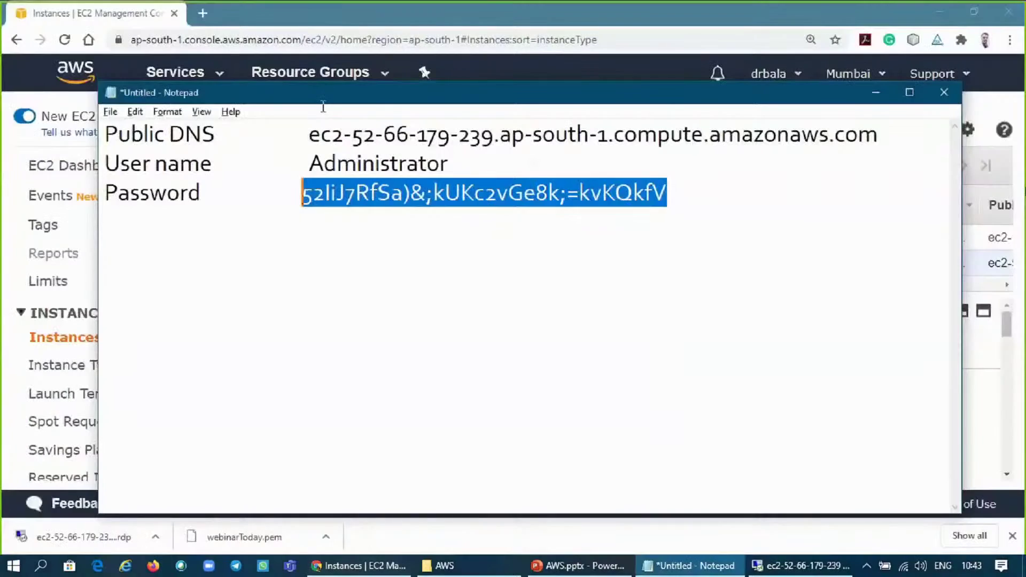
- Copy the instance's Public DNS (IPv4) from the EC2 console and load it in a new Chrome tab
drag(879, 134, 310, 133)
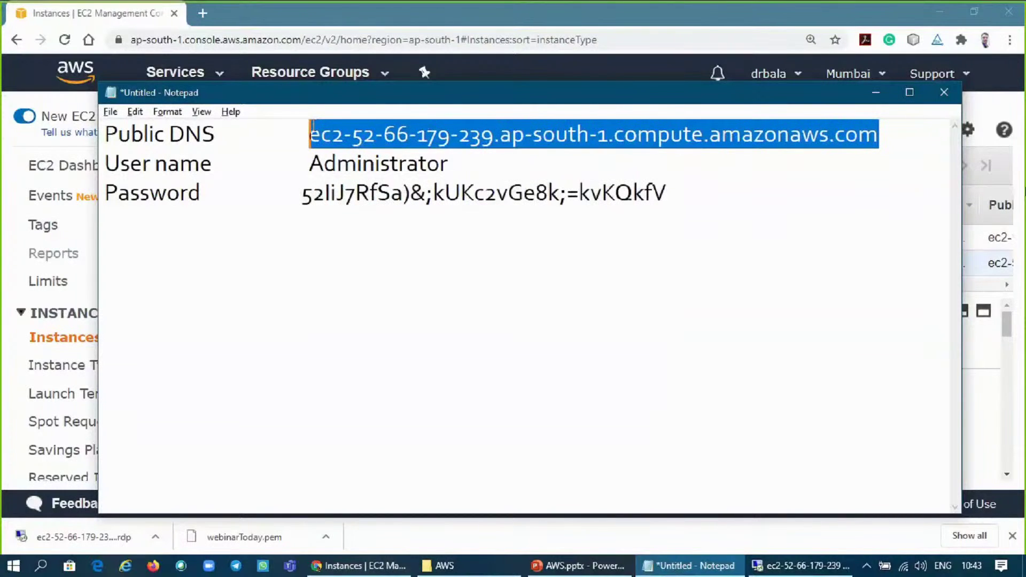
click(992, 323)
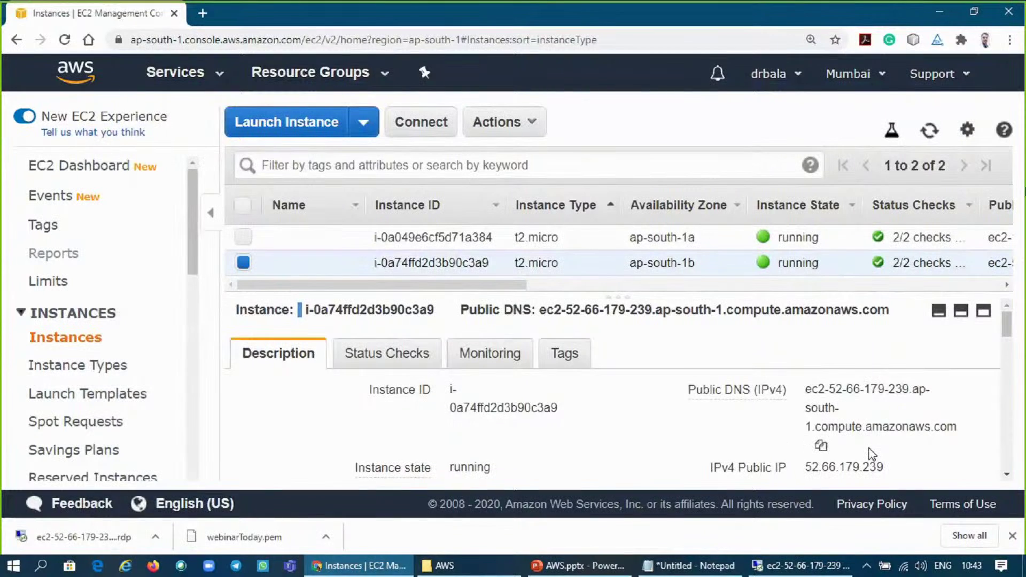
click(820, 448)
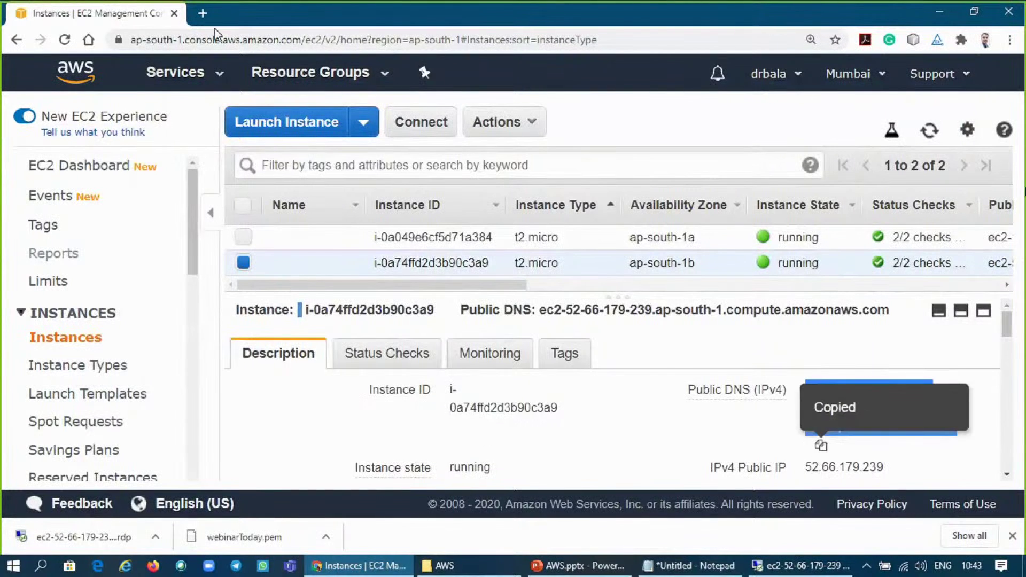
click(203, 13)
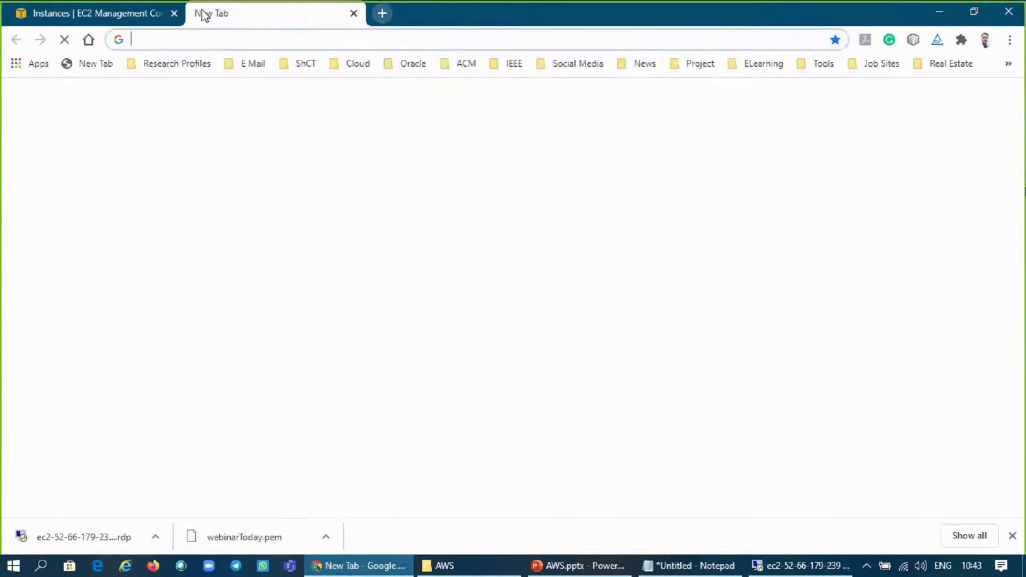
key(ctrl+v)
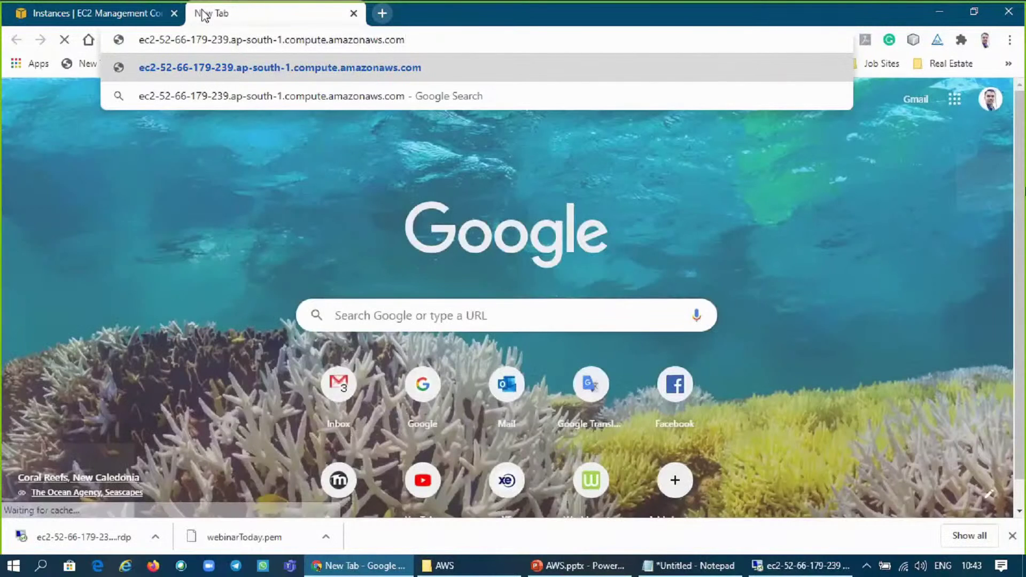
key(Return)
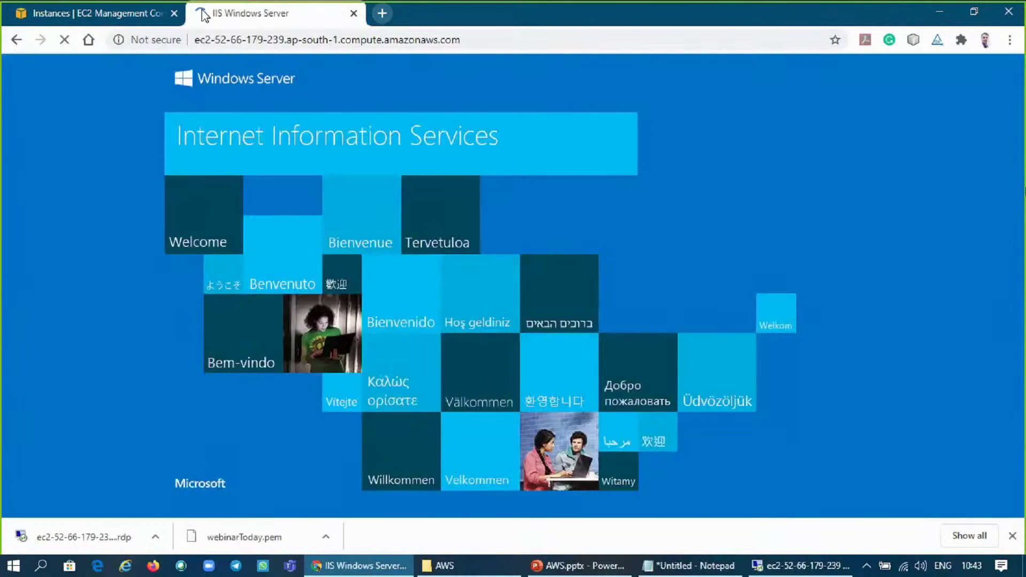
- Append /Hello.html to the instance's public DNS address and load the hosted page
click(510, 45)
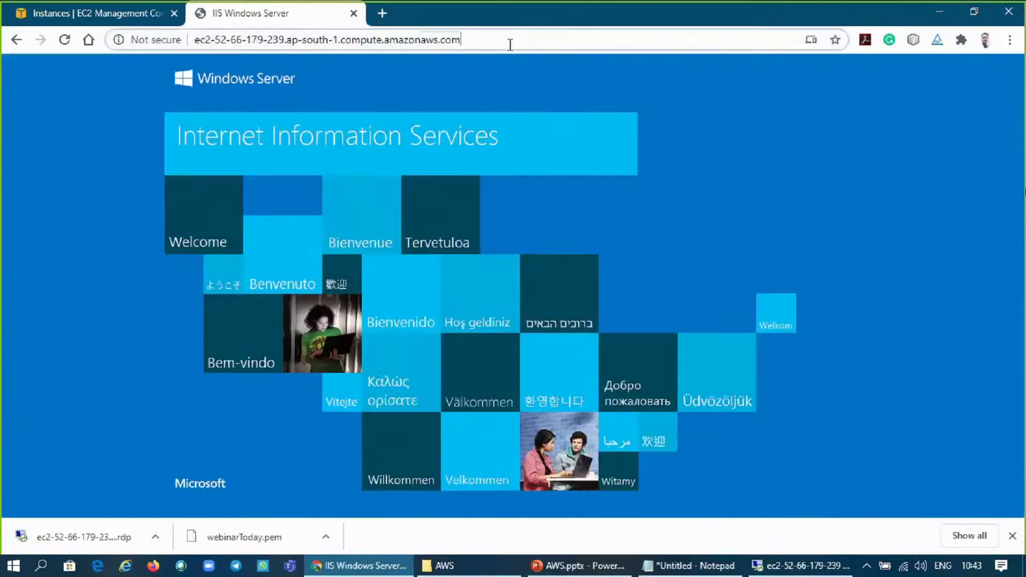
text(/)
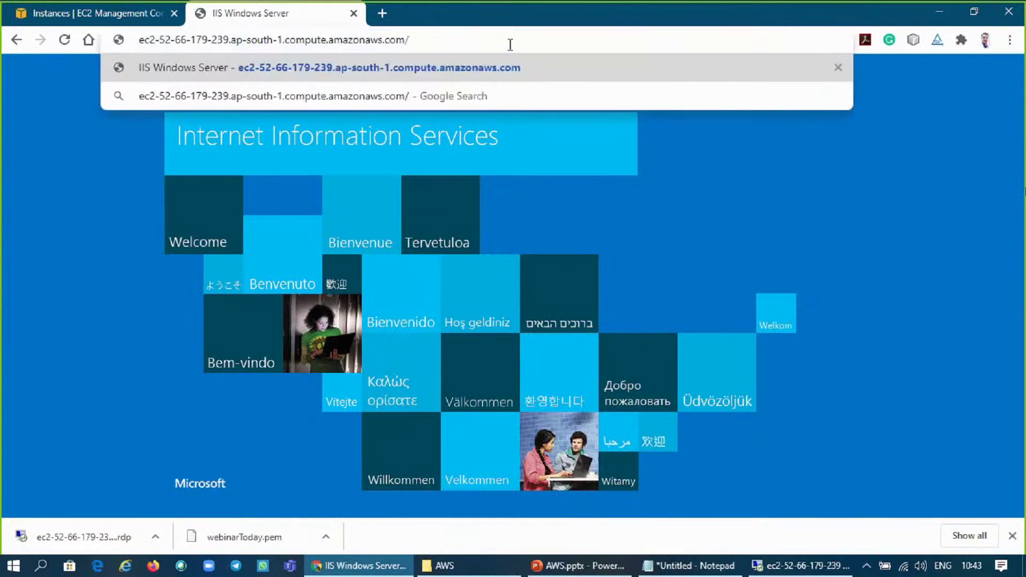
text(Hello.ht)
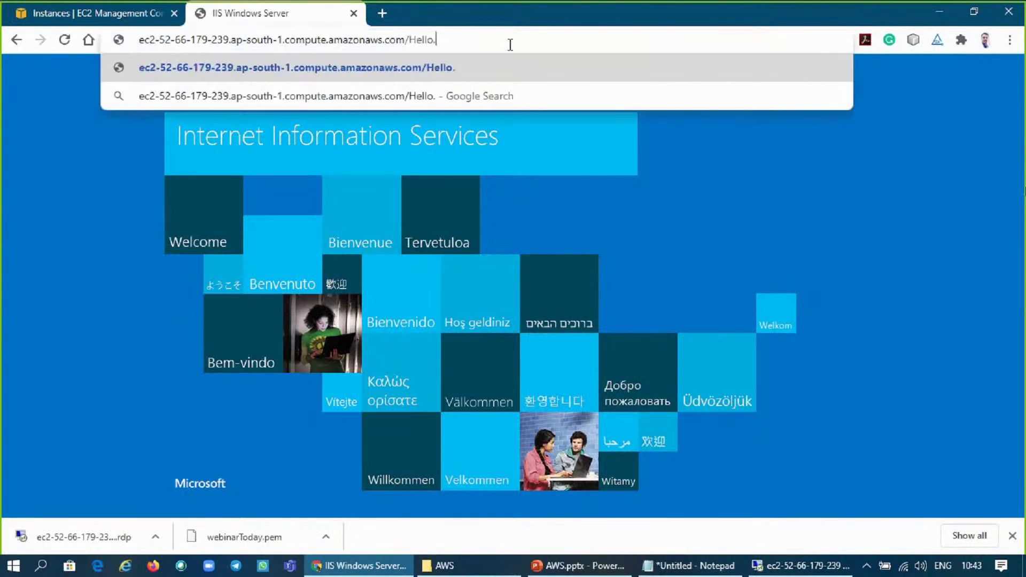
text(ml)
key(Return)
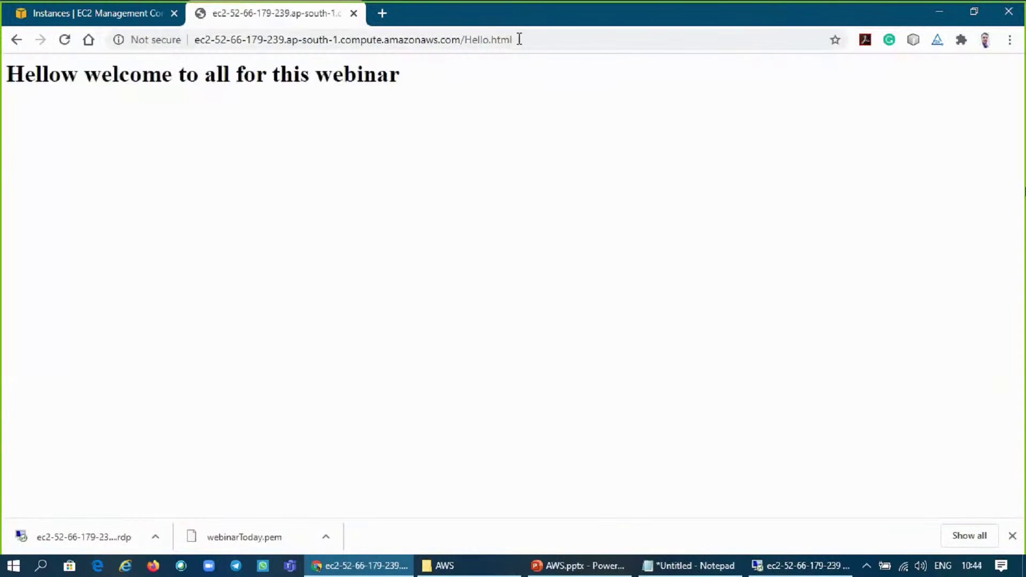
click(522, 39)
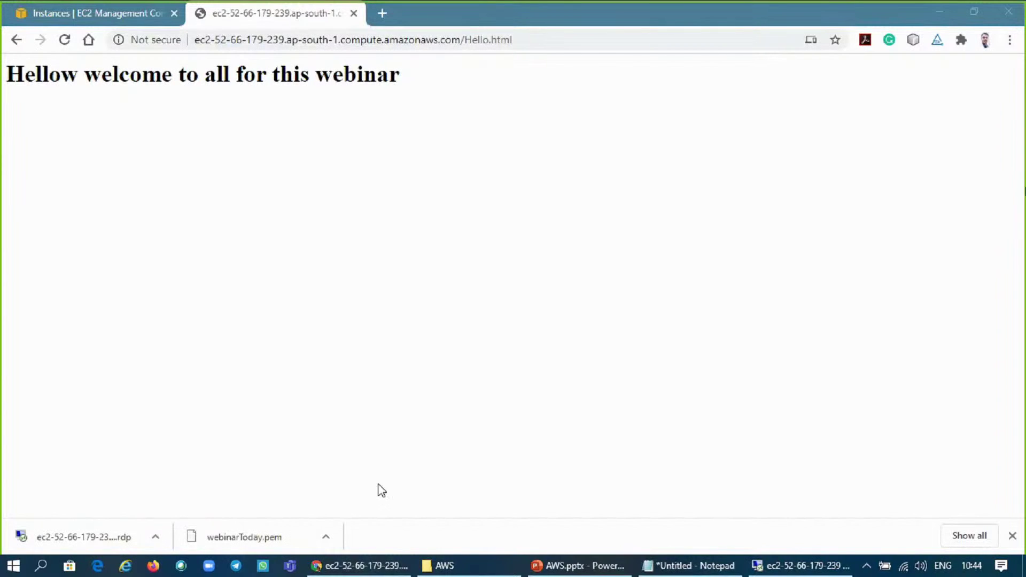
click(351, 567)
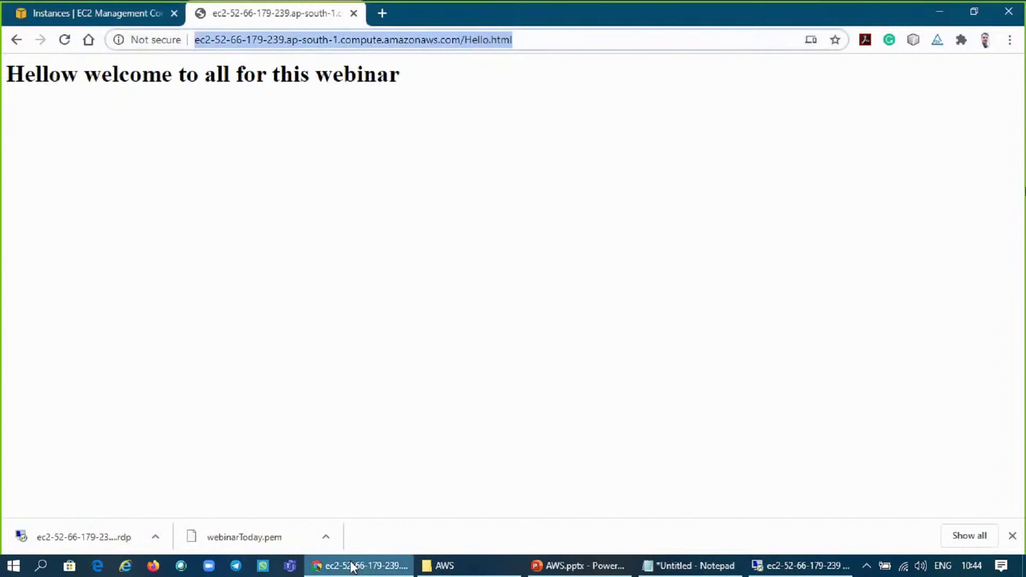
- Copy the instance's IPv4 Public IP from the EC2 console and load it in another new tab
click(71, 4)
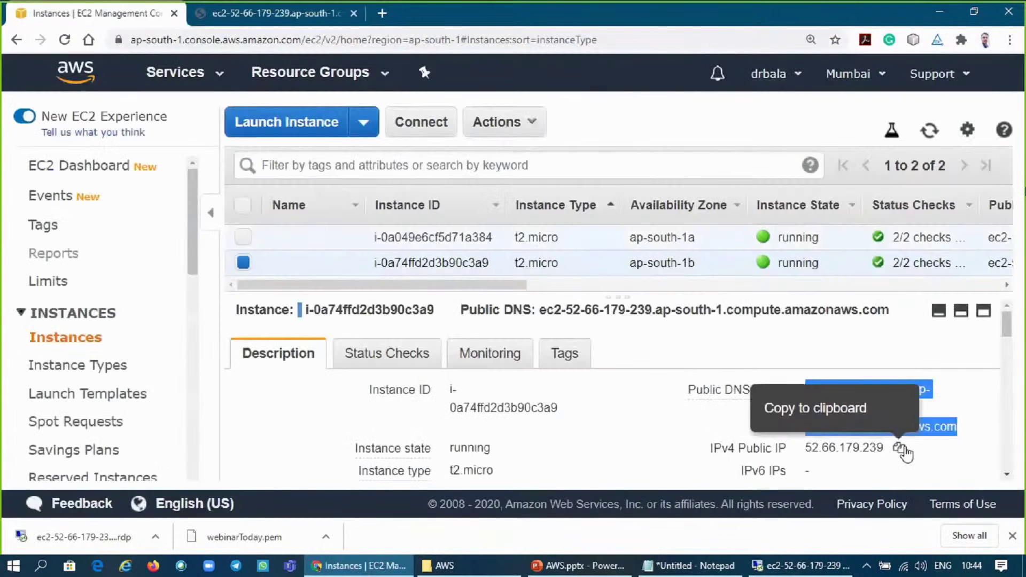
click(900, 449)
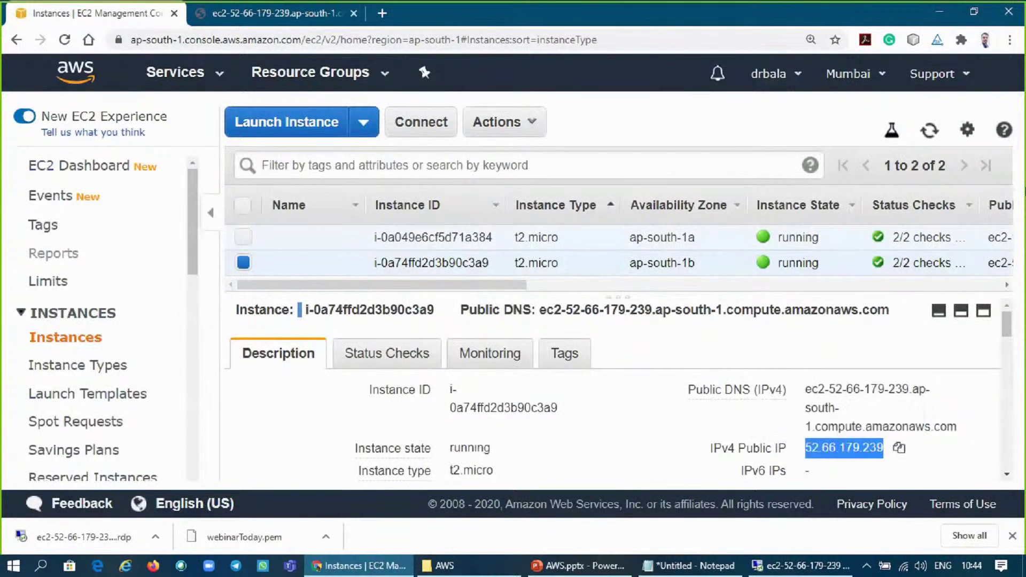
click(218, 20)
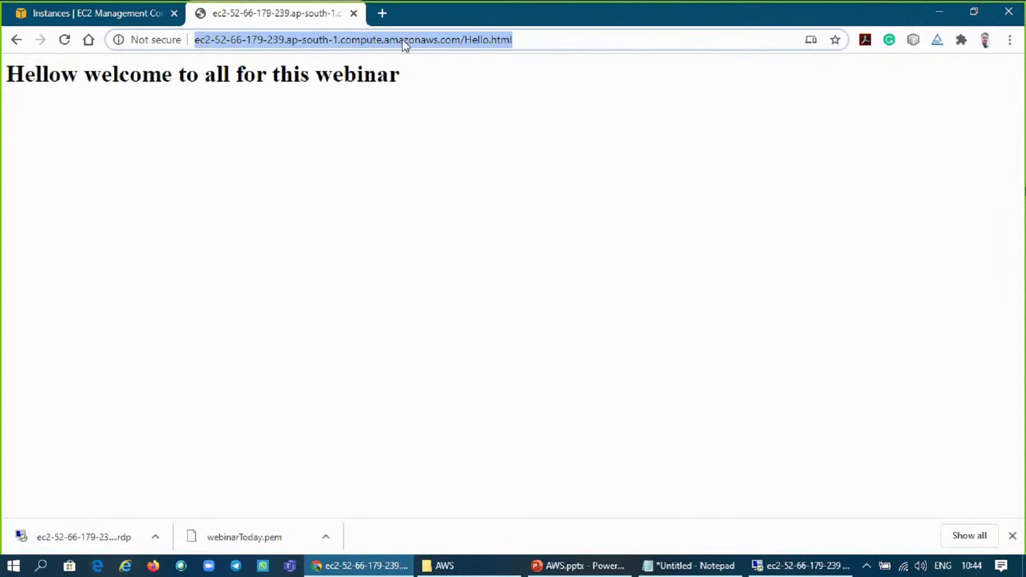
click(381, 15)
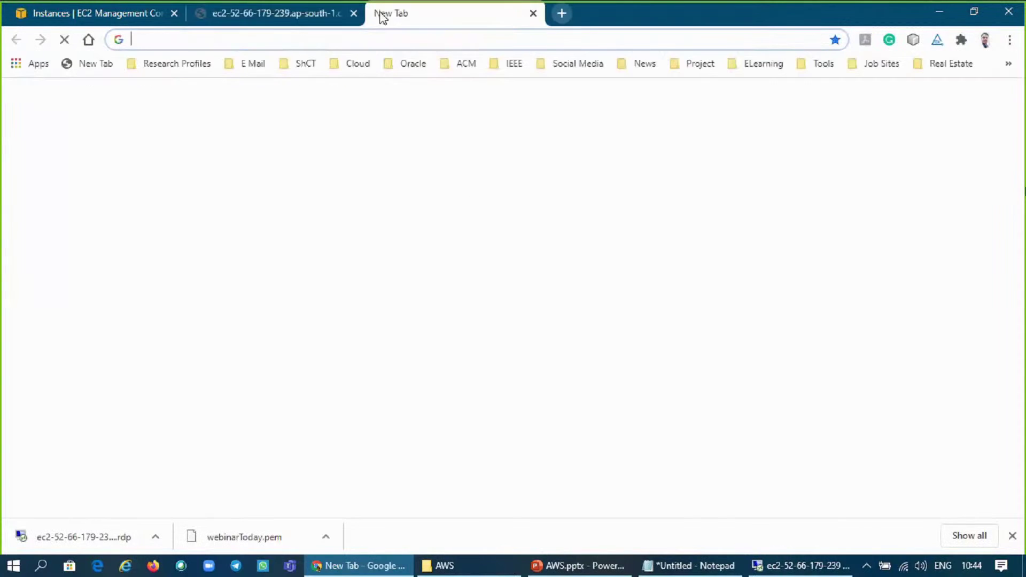
key(ctrl+v)
key(Return)
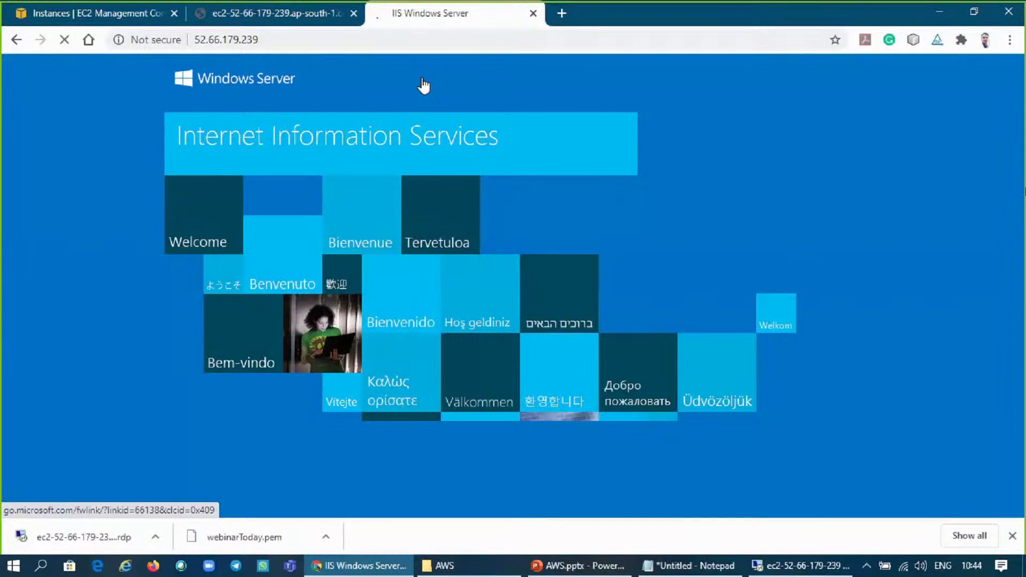
- Append /Hello.html to the instance's public IP address, load the hosted page, and compare it with the public DNS page
click(280, 8)
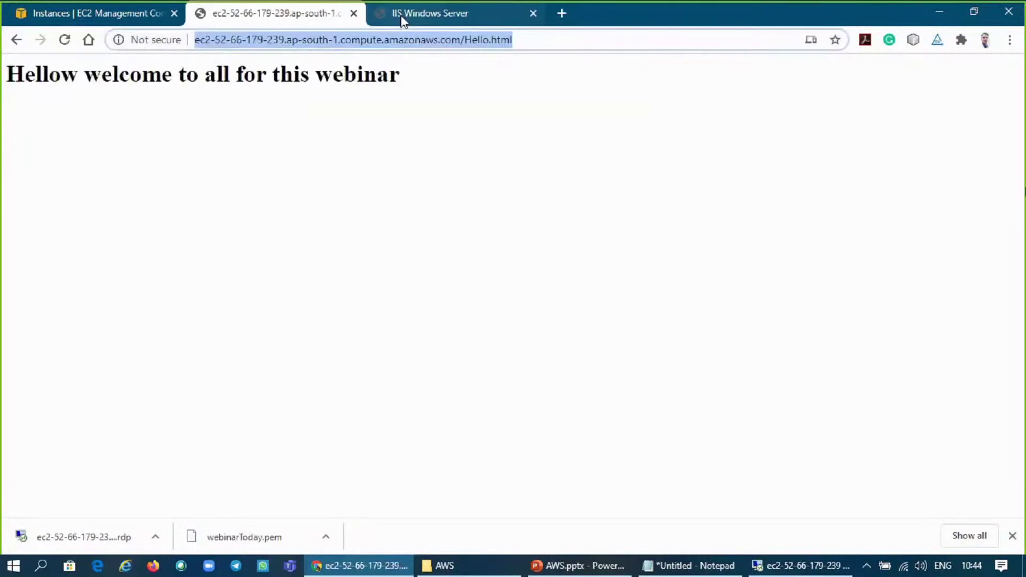
click(402, 20)
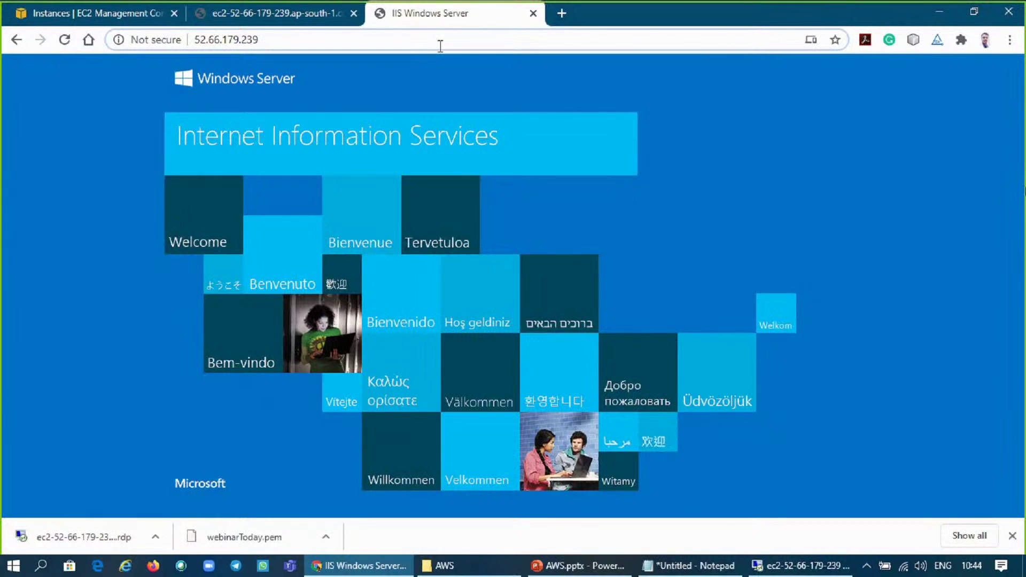
click(440, 46)
text(H)
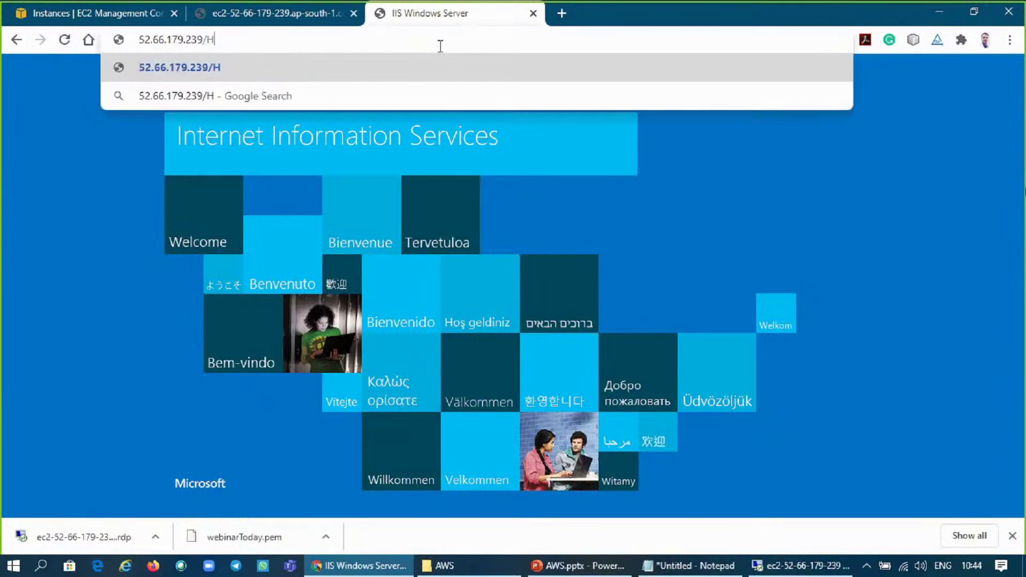
text(ello.html)
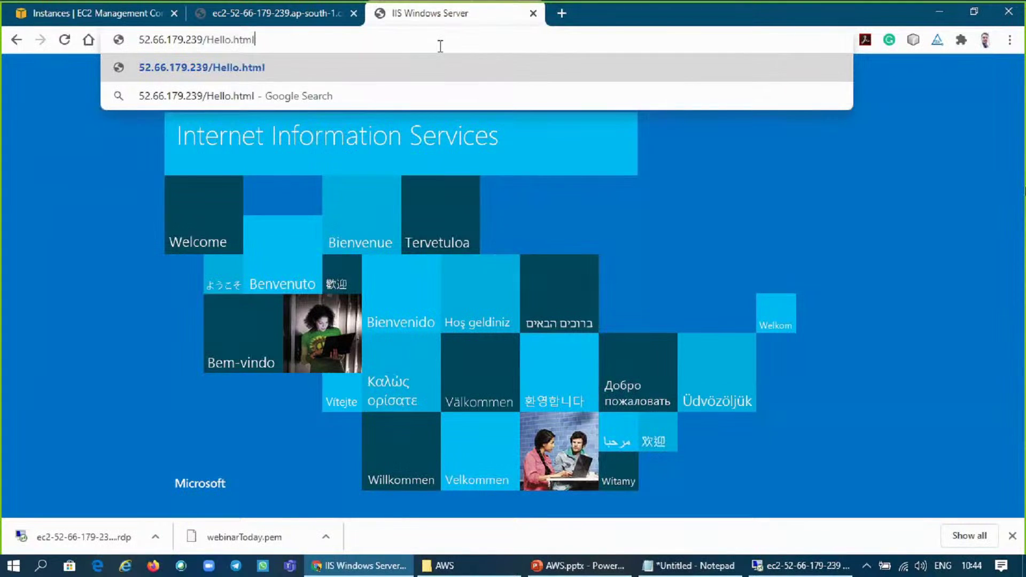
key(Return)
click(440, 46)
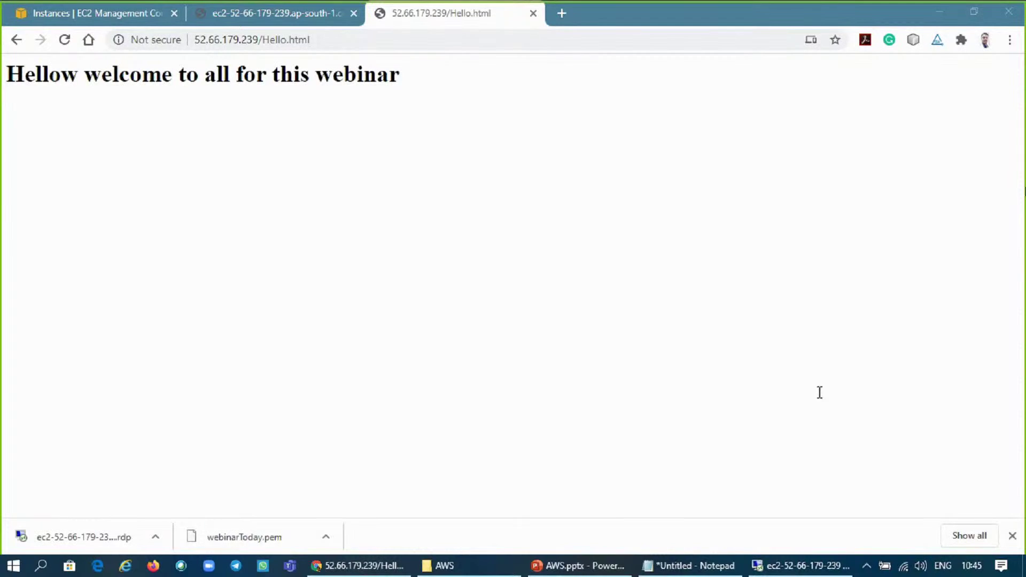
drag(234, 16, 378, 18)
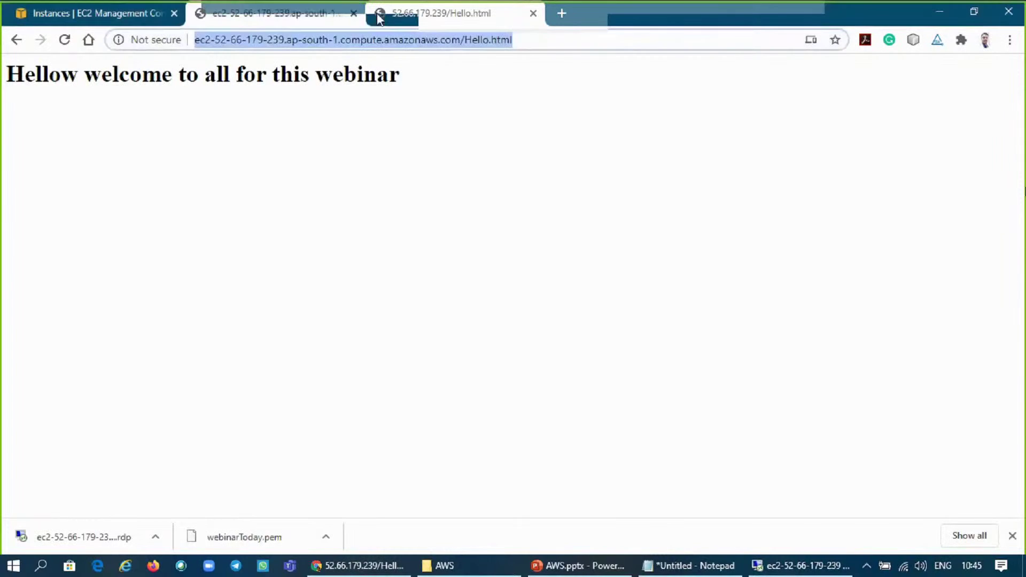
click(394, 19)
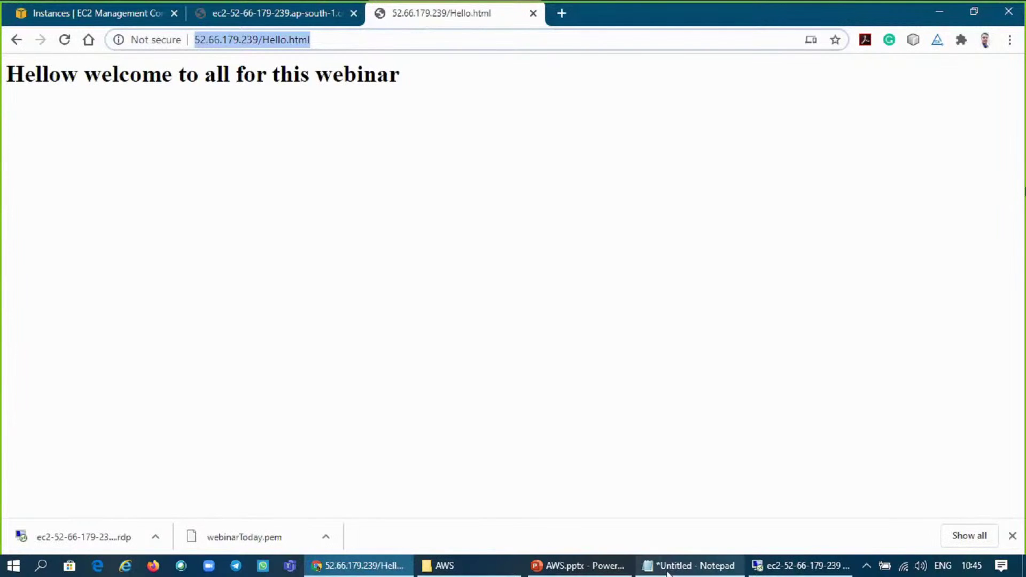
- Return to the remote server session and bring the Add Roles and Features wizard to its server roles selection, keeping role-based installation
click(814, 568)
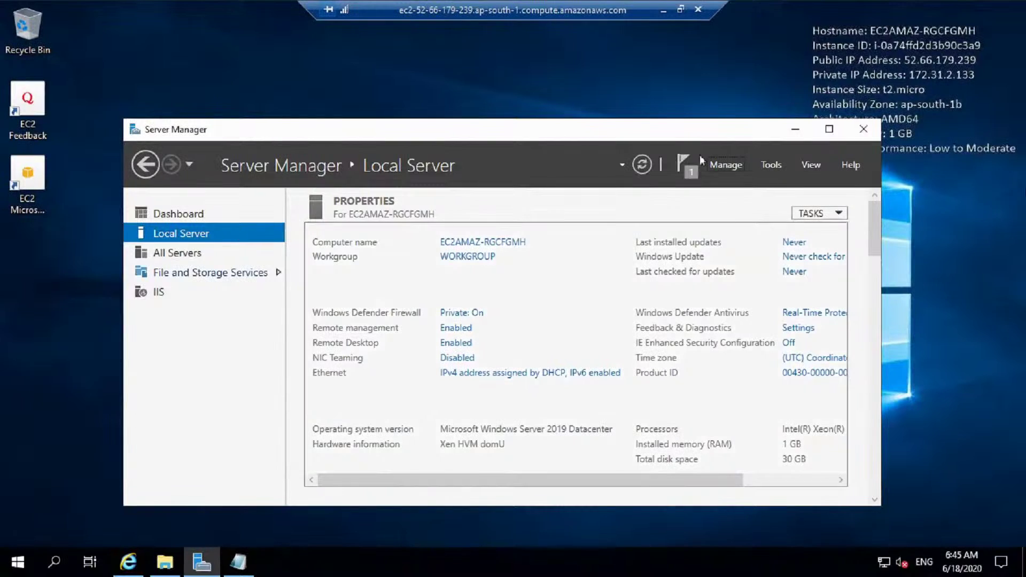
click(725, 165)
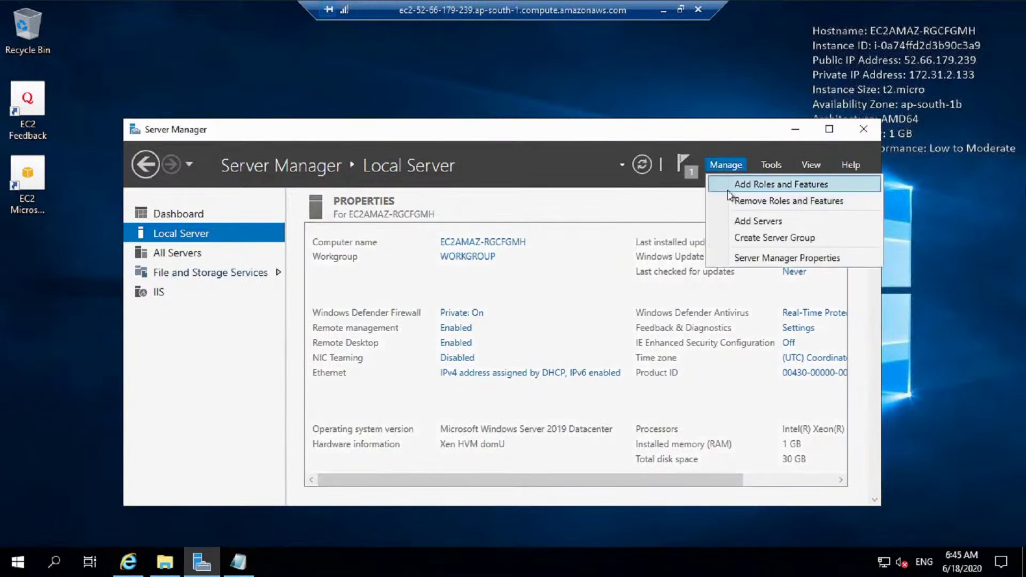
click(729, 185)
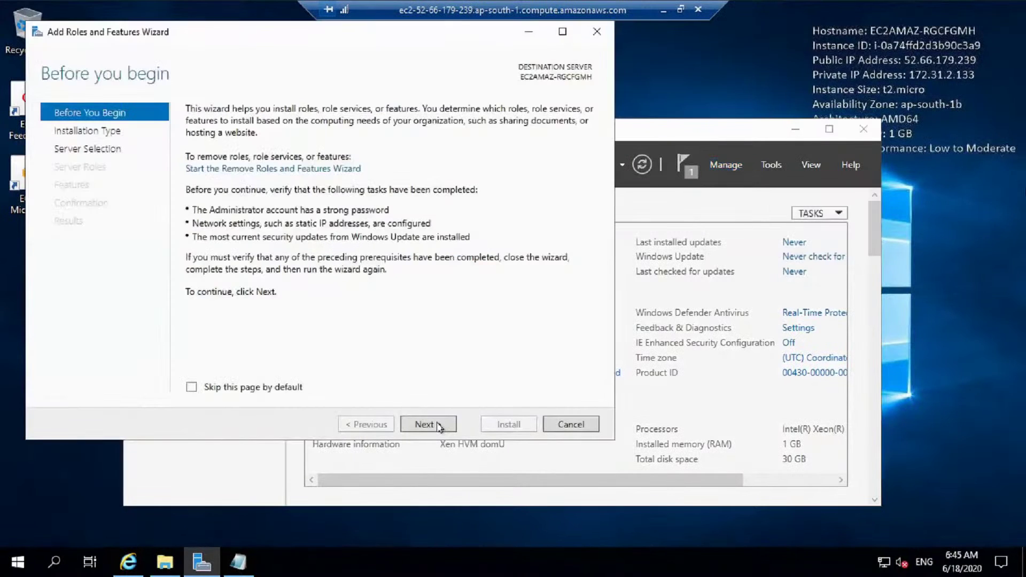
click(438, 426)
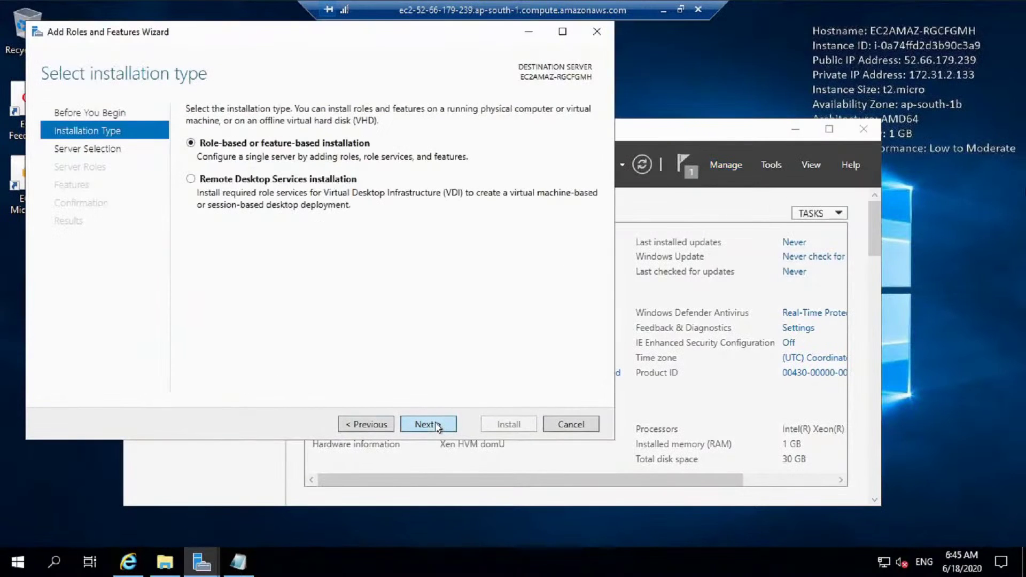
click(438, 426)
click(437, 426)
click(427, 424)
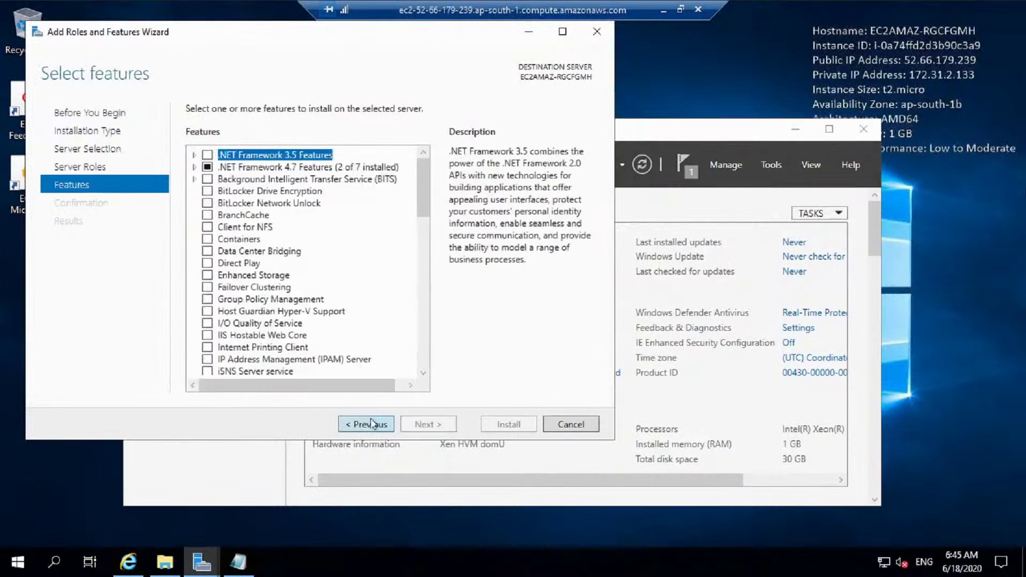
click(372, 424)
- Expand the Web Server (IIS) role to show its Web Server, FTP Server and Management Tools entries
scroll(422, 200, down, 1)
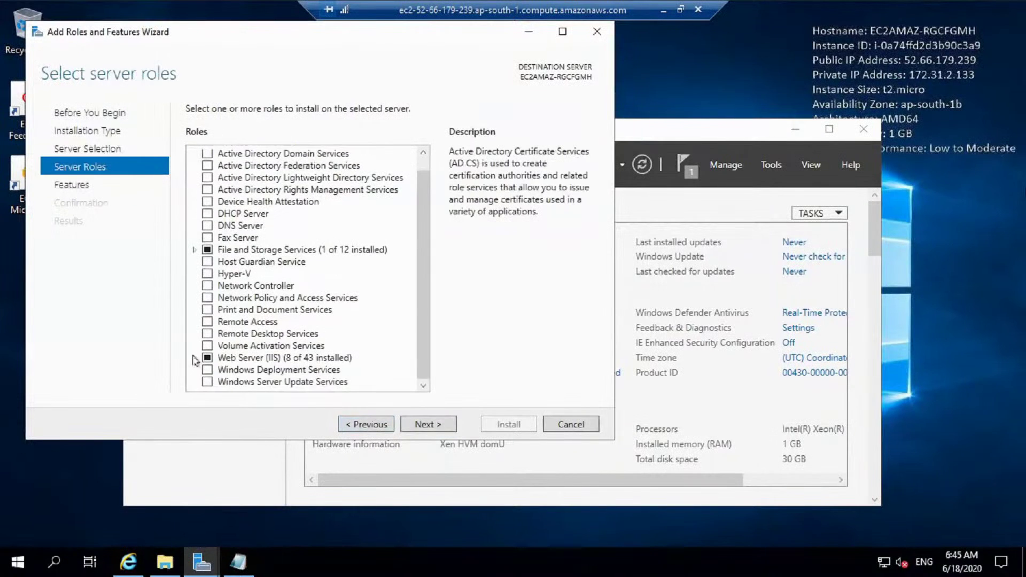
click(194, 358)
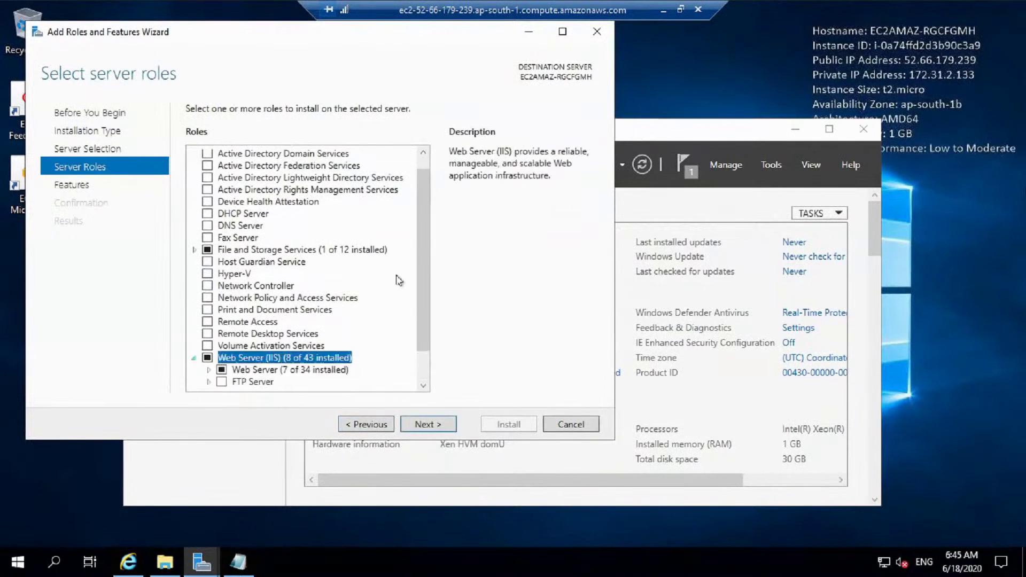
scroll(422, 360, down, 1)
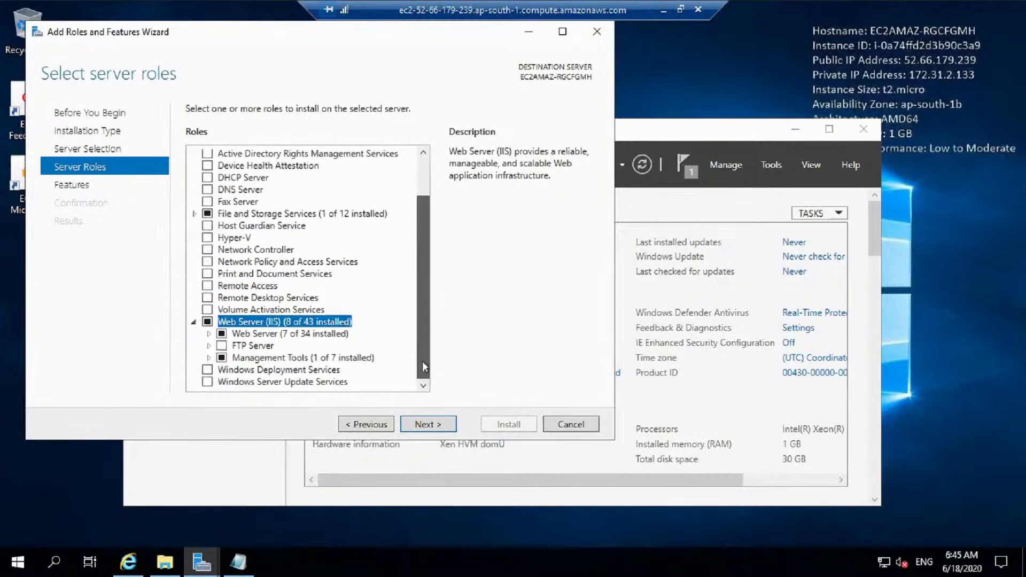
- Select ASP.NET 4.7 under Web Server (IIS) Application Development and add its required features
click(209, 358)
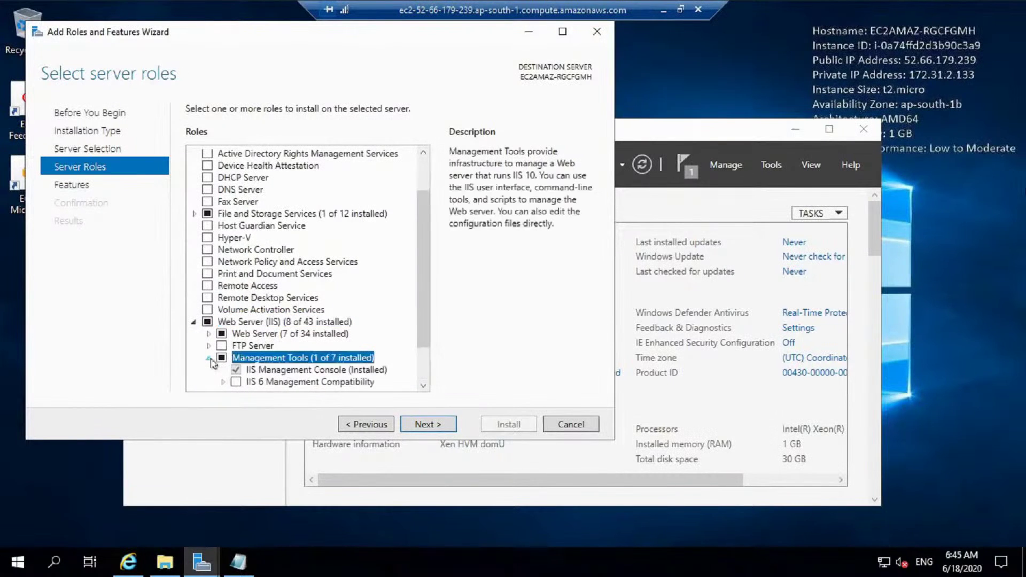
click(209, 333)
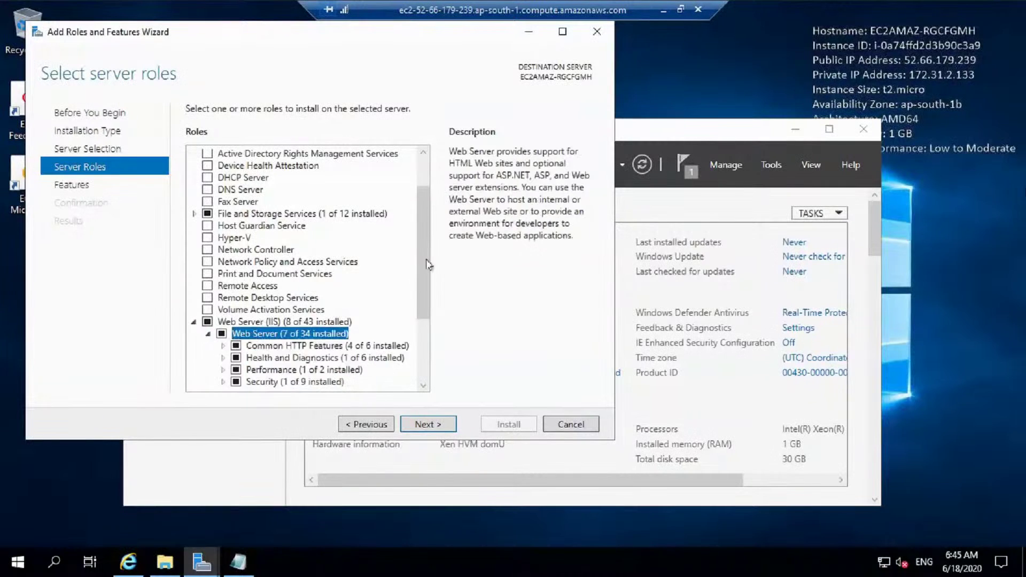
scroll(420, 374, down, 3)
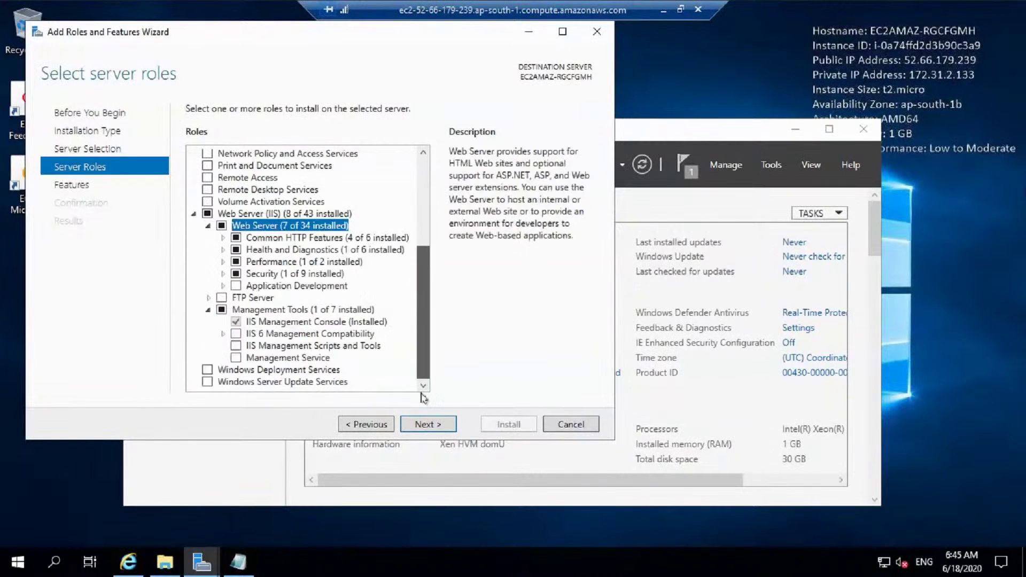
click(222, 287)
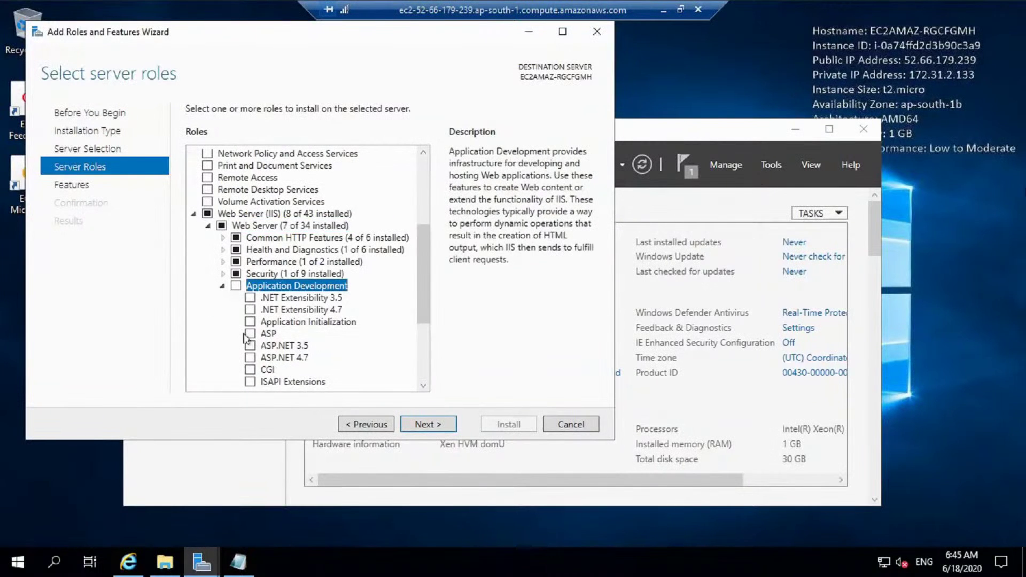
click(250, 358)
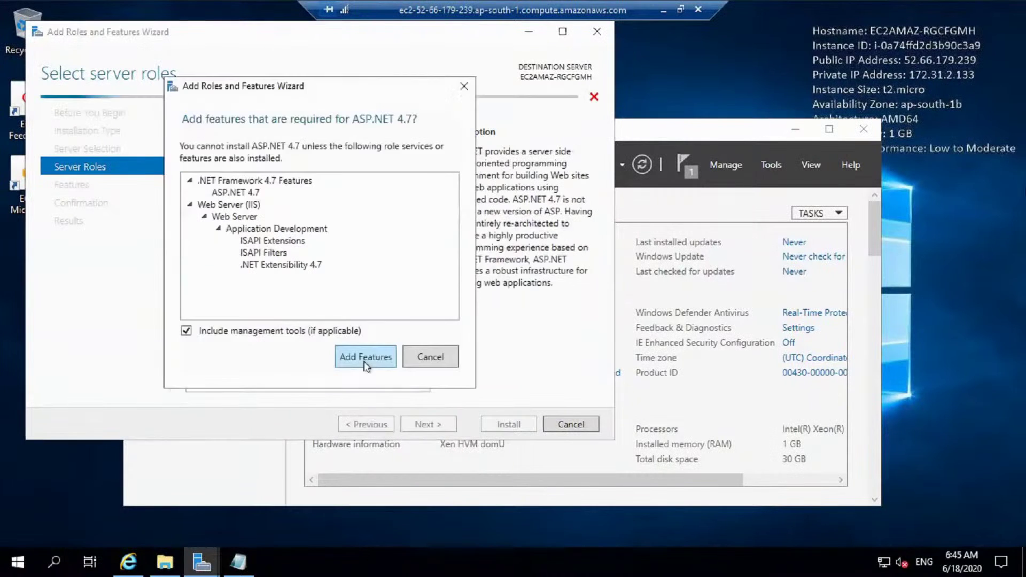
click(365, 356)
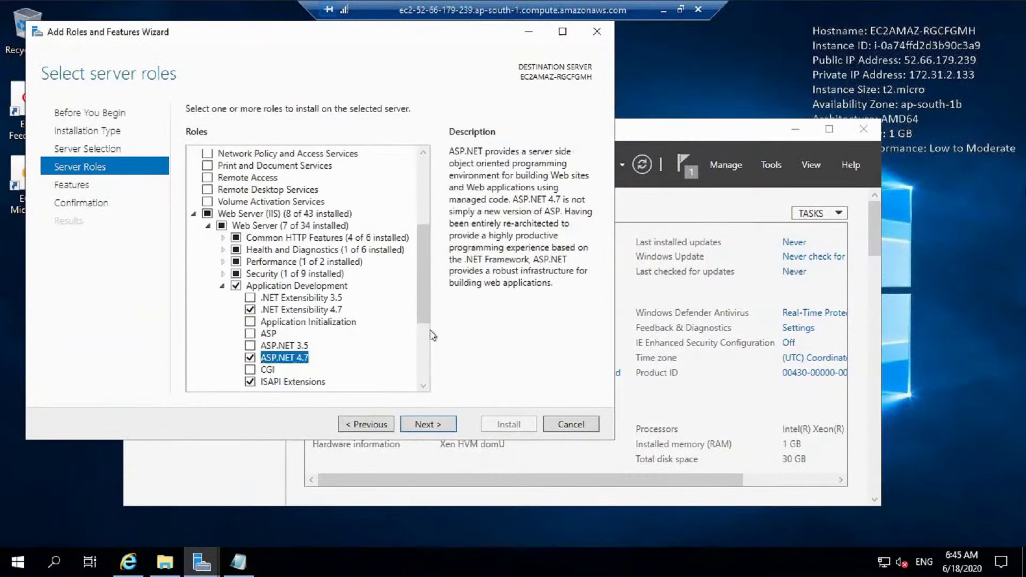
- Accept the role and feature selections and start installing ASP.NET 4.7 on the server
scroll(415, 361, down, 4)
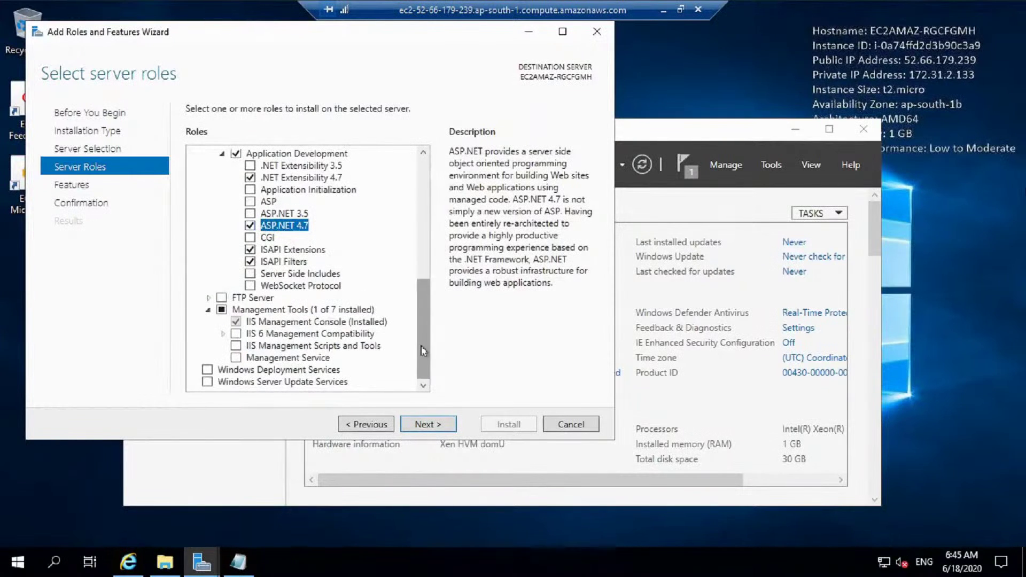
click(432, 425)
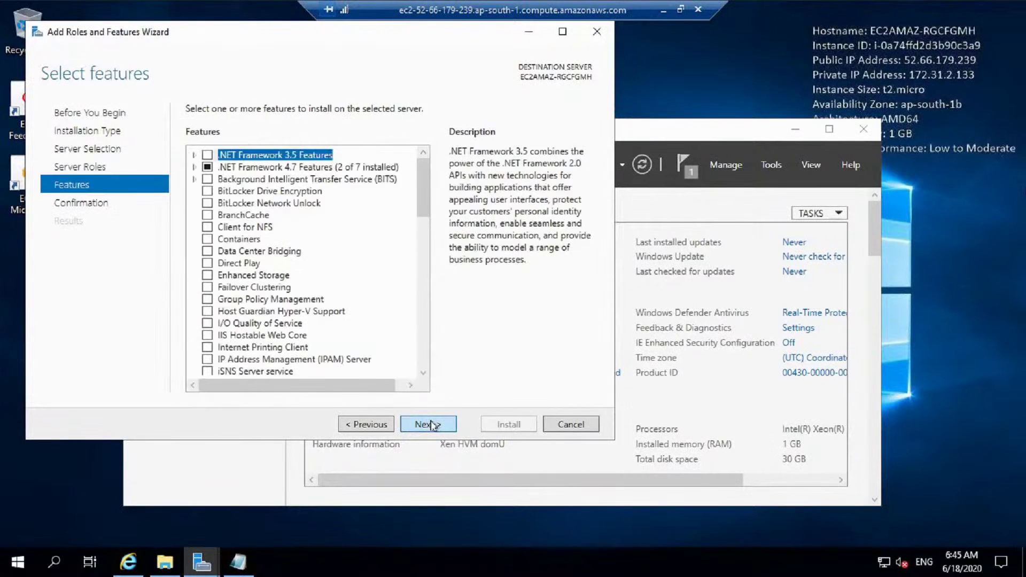
click(432, 425)
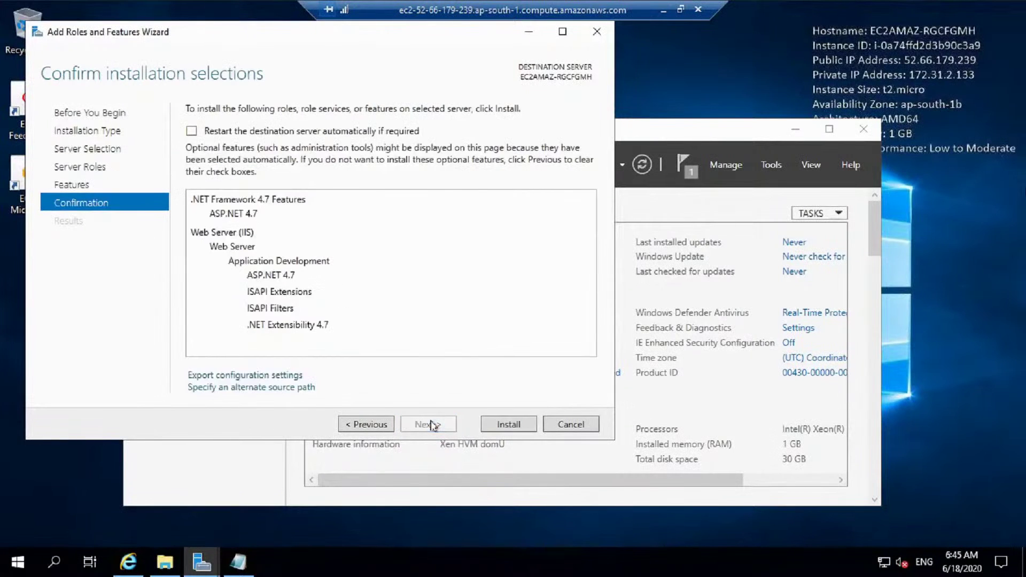
click(528, 427)
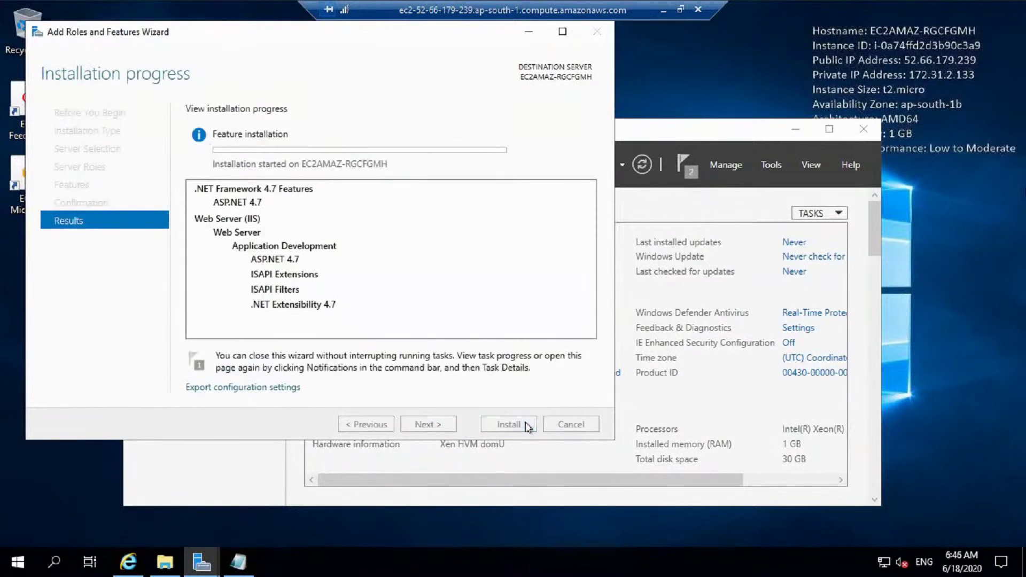
- Leave the remote desktop session and view the Create bucket slide in the AWS.pptx presentation in PowerPoint
click(661, 14)
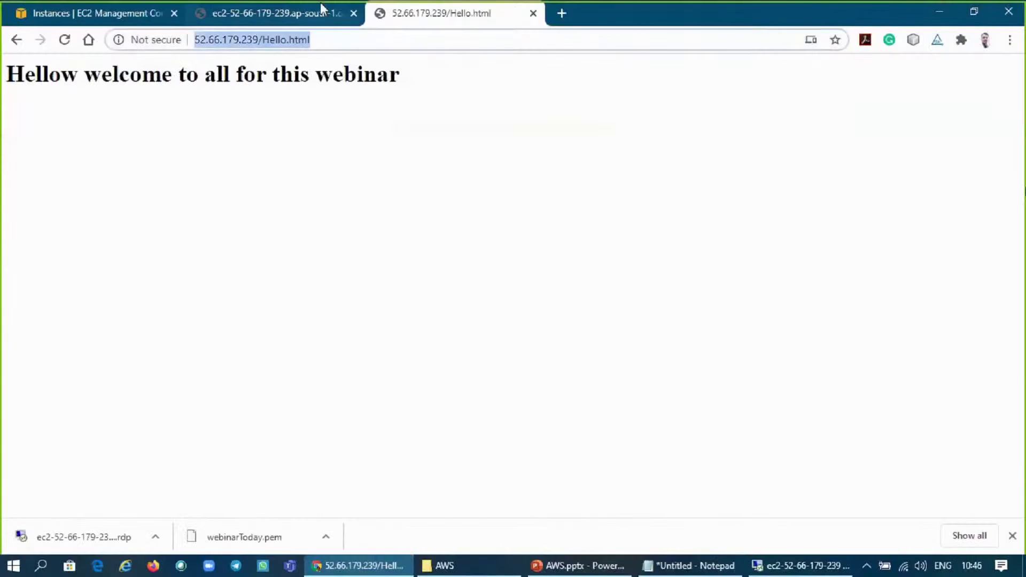
click(572, 570)
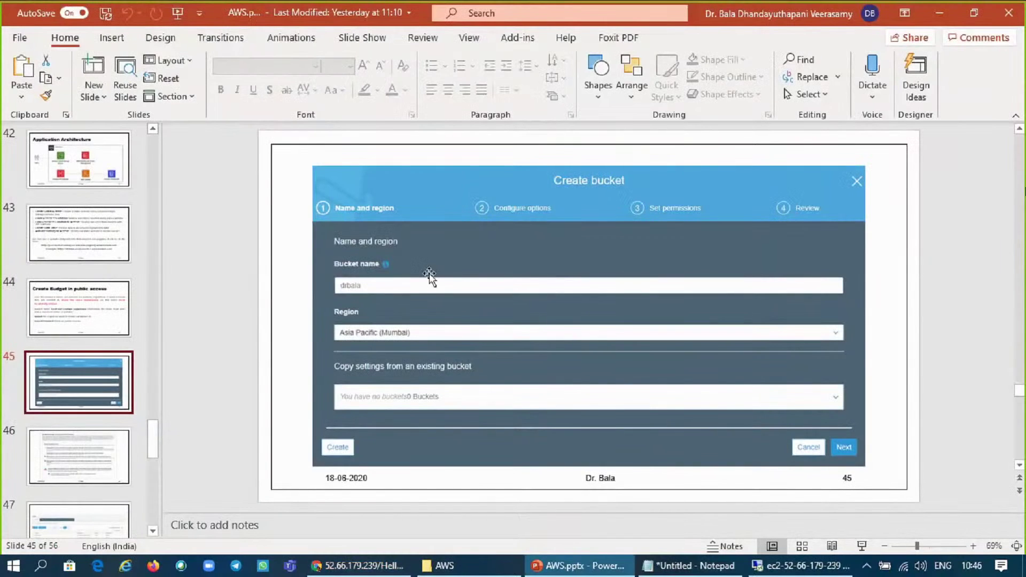
click(947, 20)
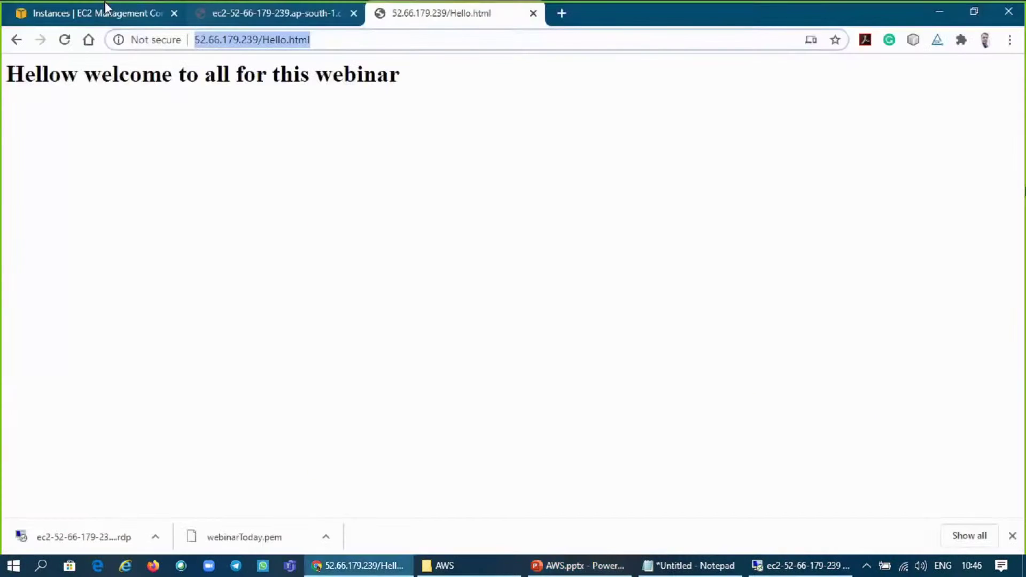
- Load aws.amazon.com in a new Chrome tab and open the AWS Management Console from the account options
click(105, 2)
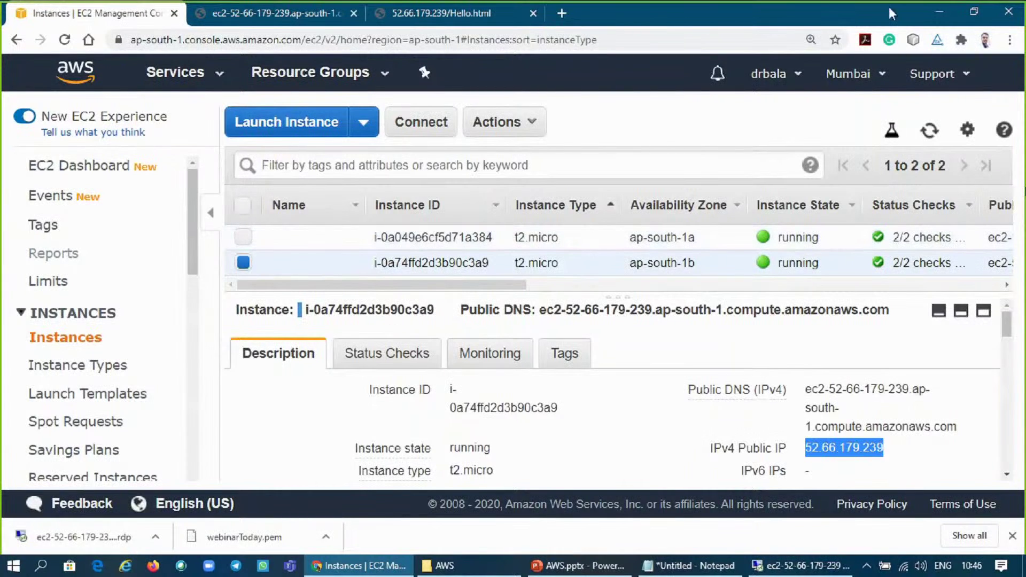
double_click(657, 28)
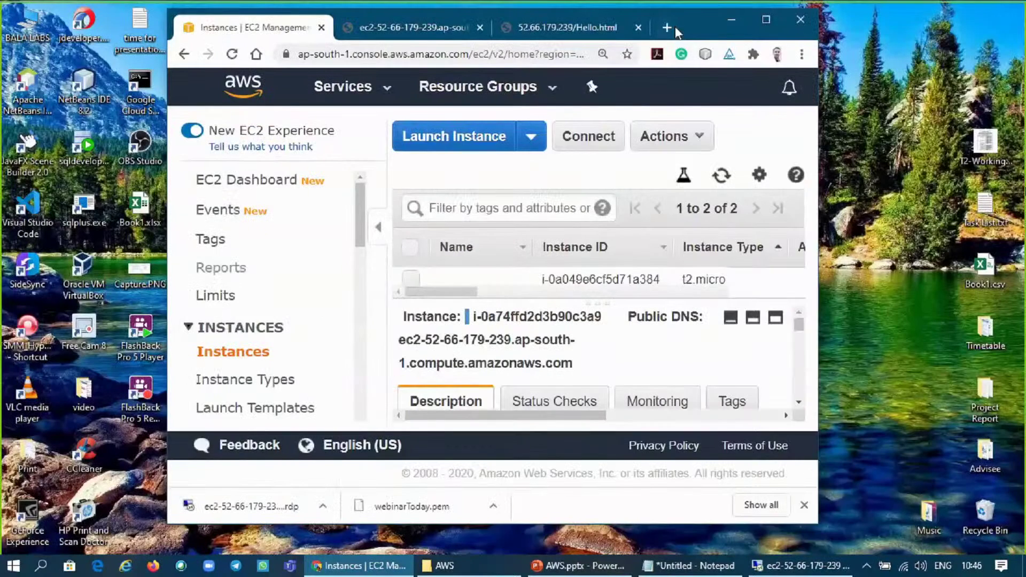
click(674, 24)
text(aws)
key(Return)
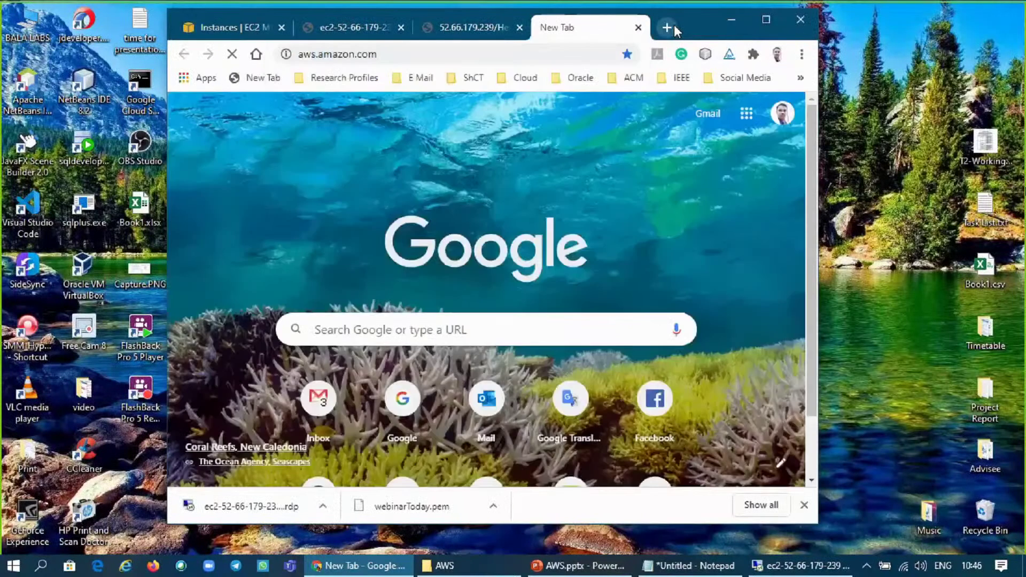
click(765, 20)
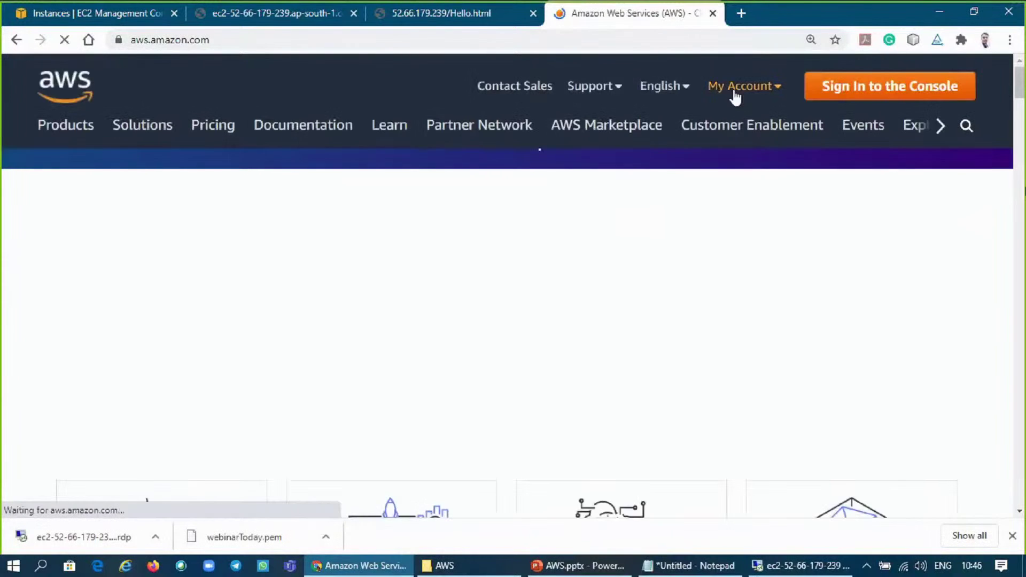
click(735, 96)
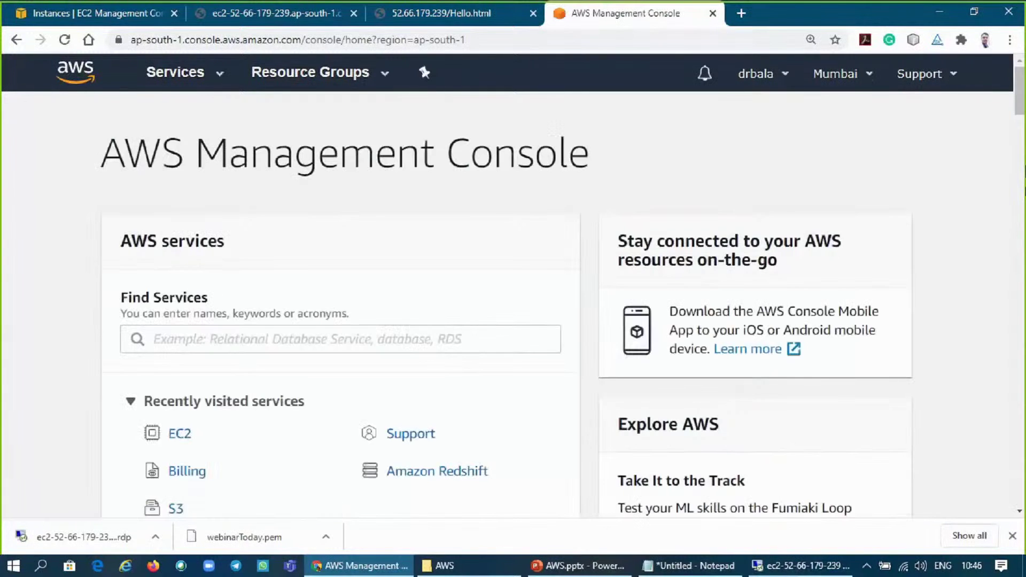
- Open the S3 service from the Storage group of the console's full service list
drag(1022, 110, 1022, 142)
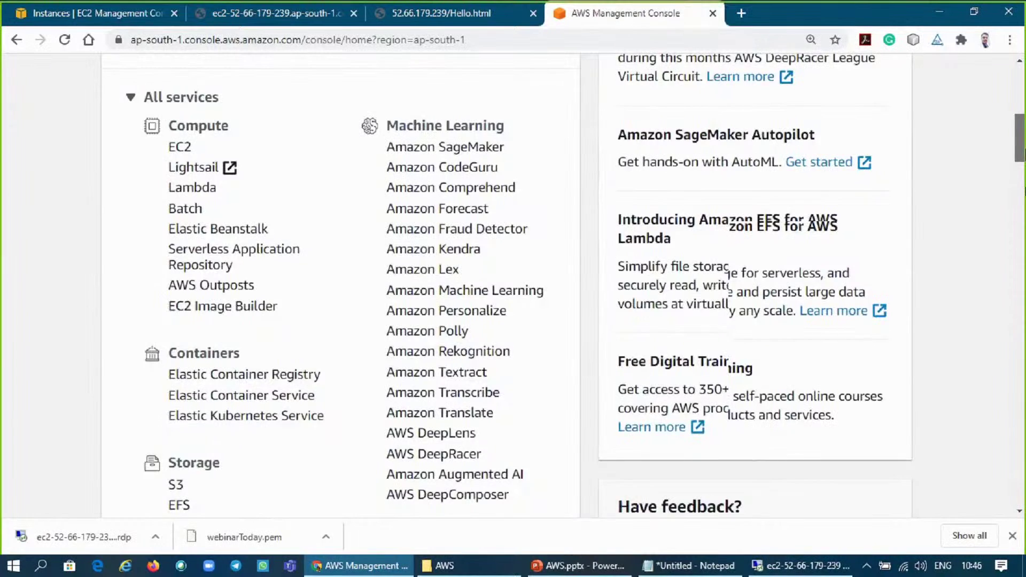
scroll(341, 310, down, 3)
click(175, 335)
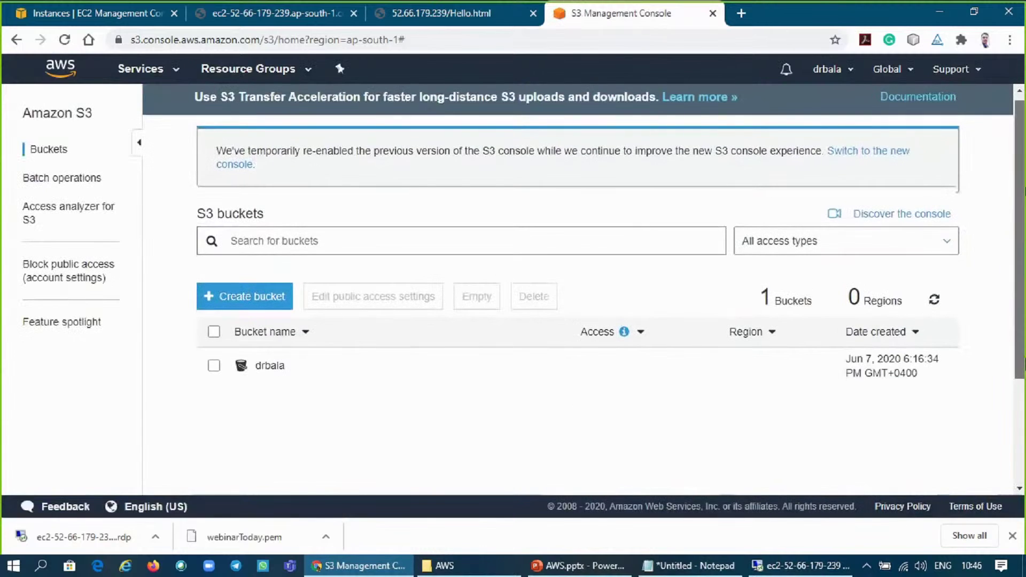
- Start a new bucket named webinar in the Asia Pacific (Mumbai) region and try to continue to the configuration options
scroll(273, 297, down, 1)
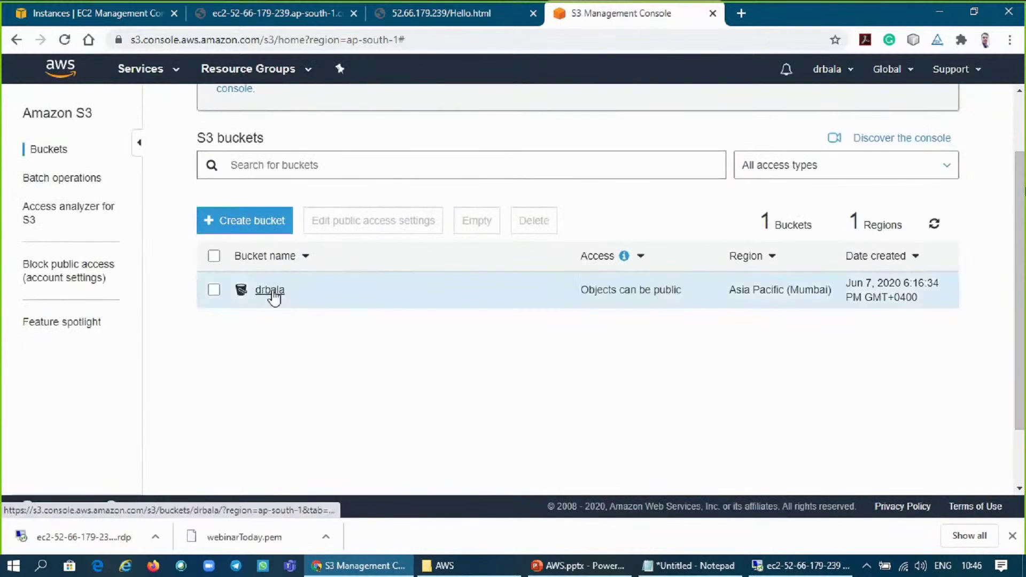
click(243, 221)
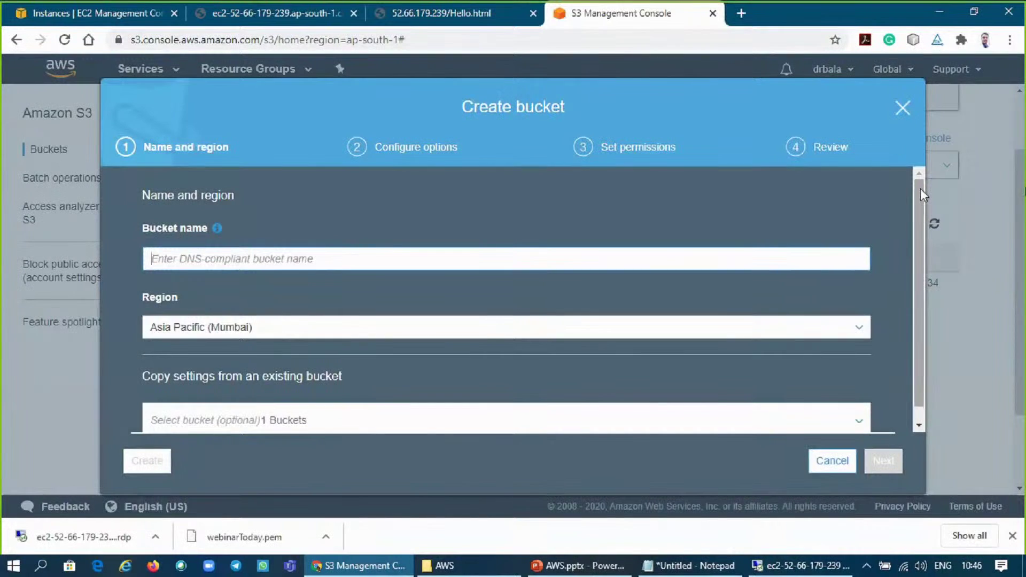
drag(920, 188, 921, 272)
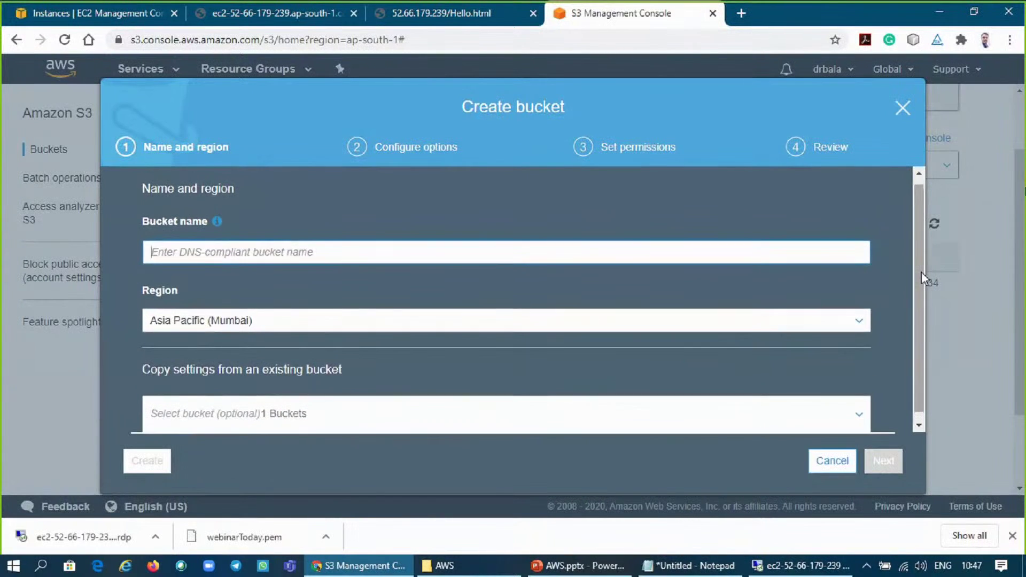
text(webin)
text(ar)
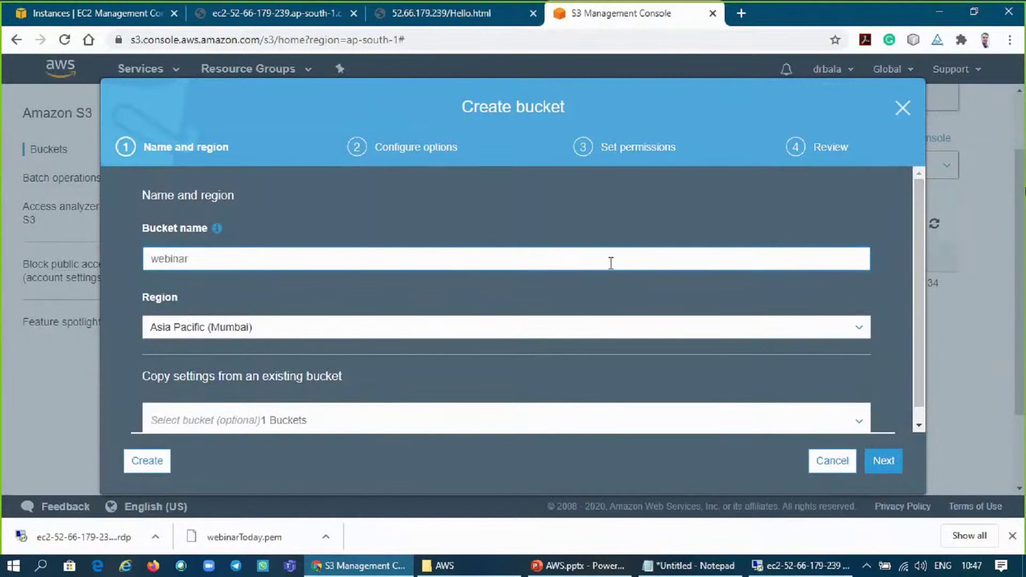
click(402, 330)
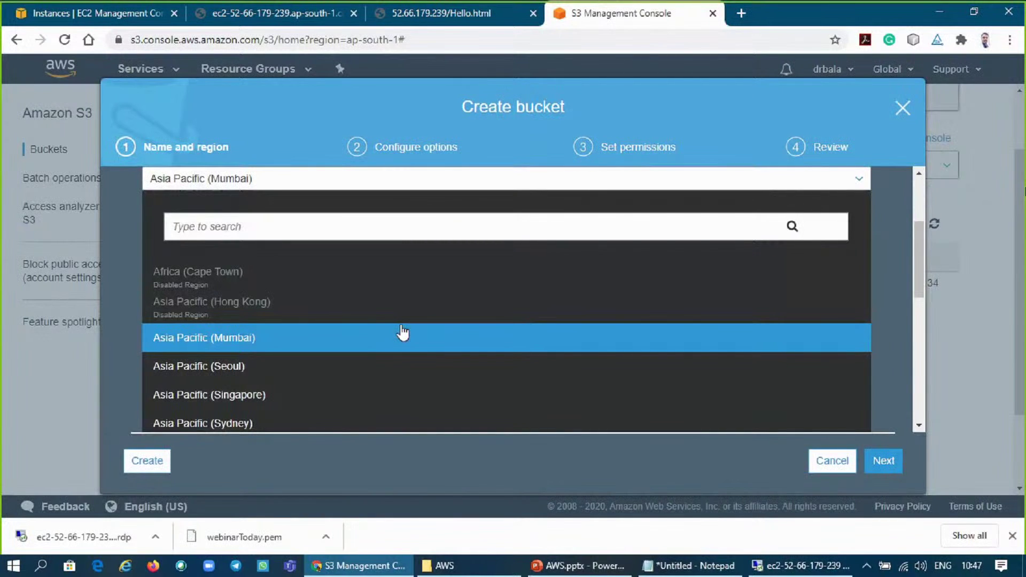
click(403, 332)
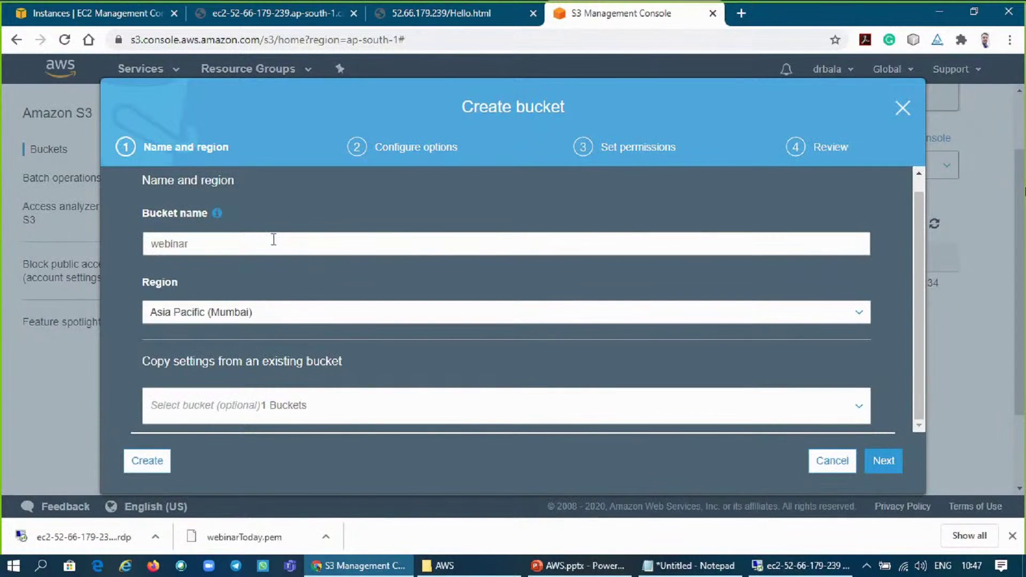
click(876, 472)
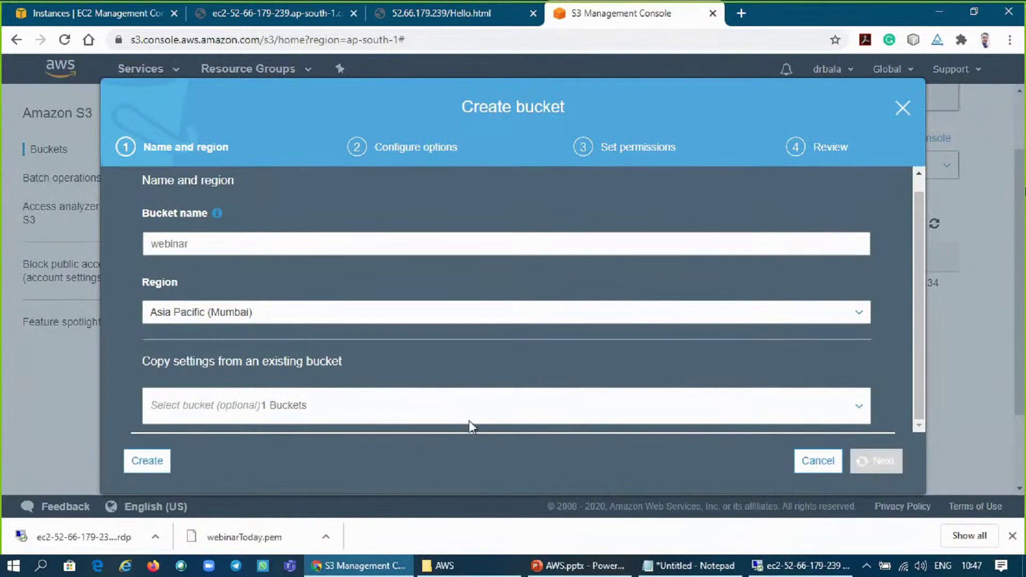
- Extend the bucket name to webinarToday
click(244, 196)
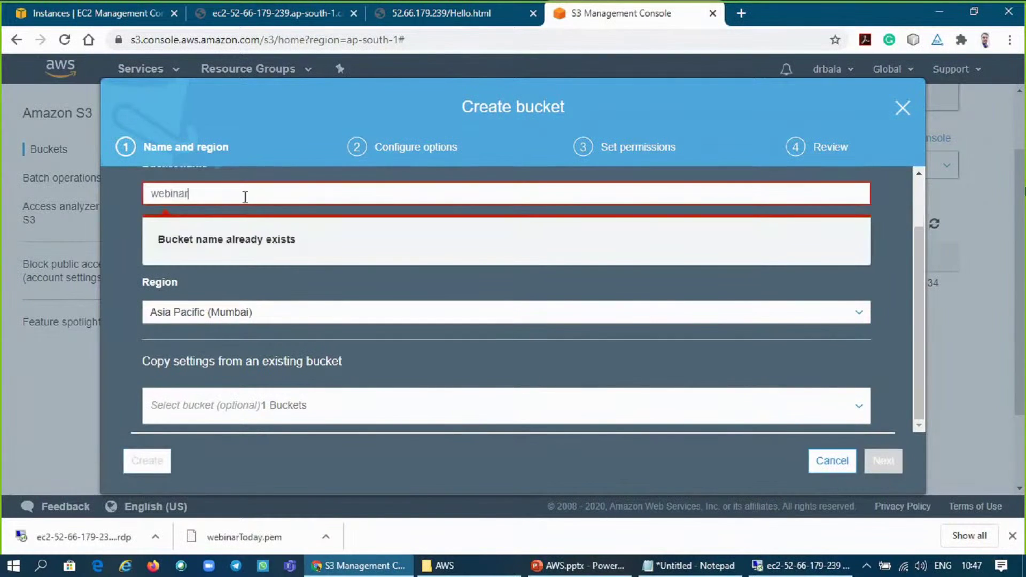
text(Today)
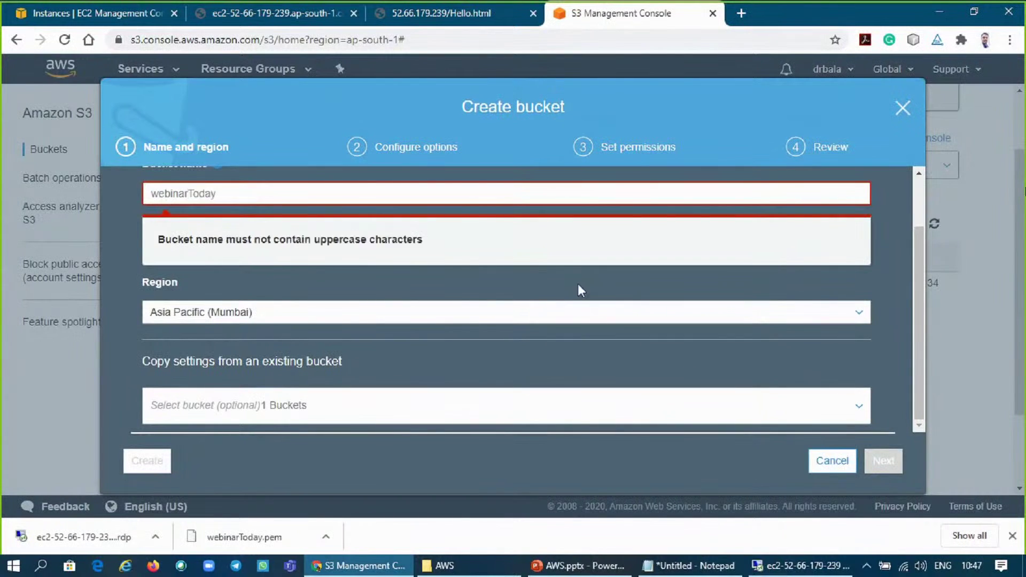
click(789, 195)
click(380, 404)
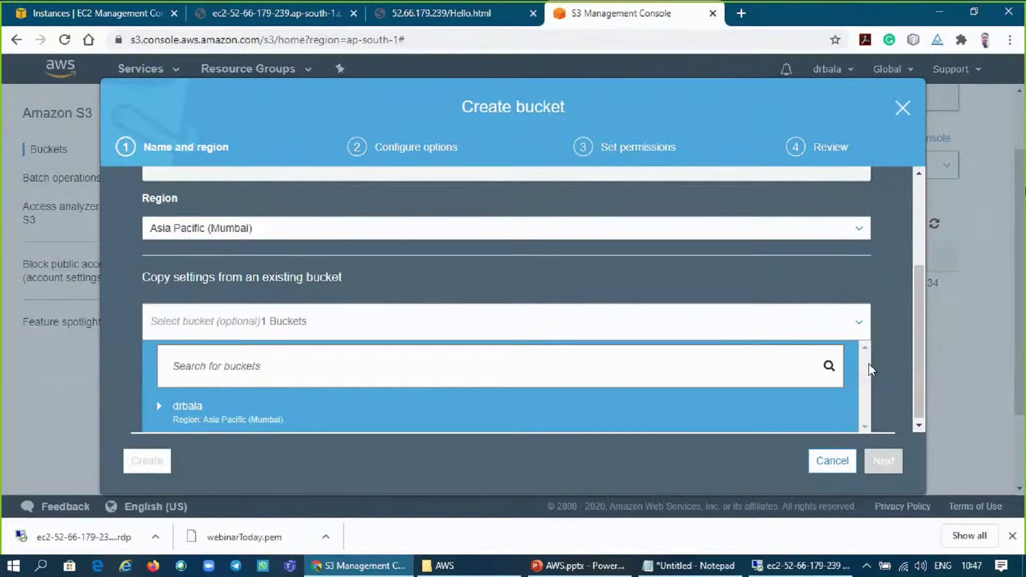
click(901, 310)
click(866, 425)
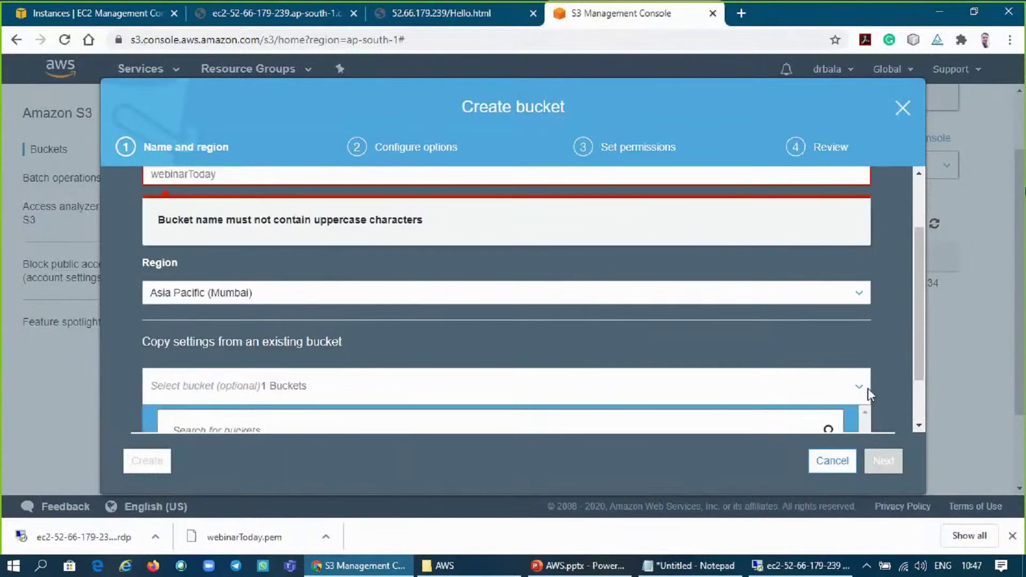
click(915, 321)
- Correct the bucket name to all-lowercase webinartoday and continue to the configuration options
click(197, 252)
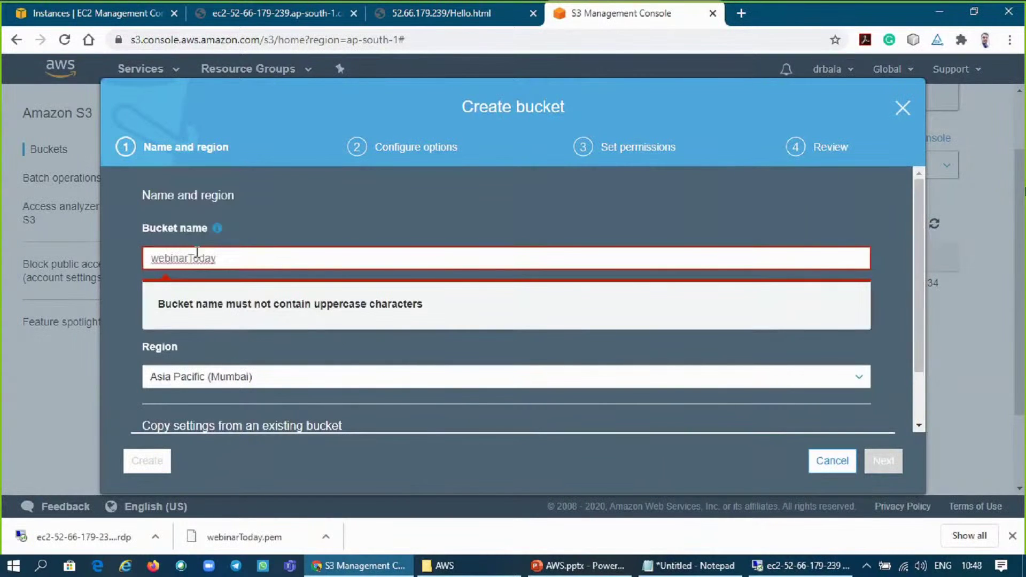
key(BackSpace)
text(t)
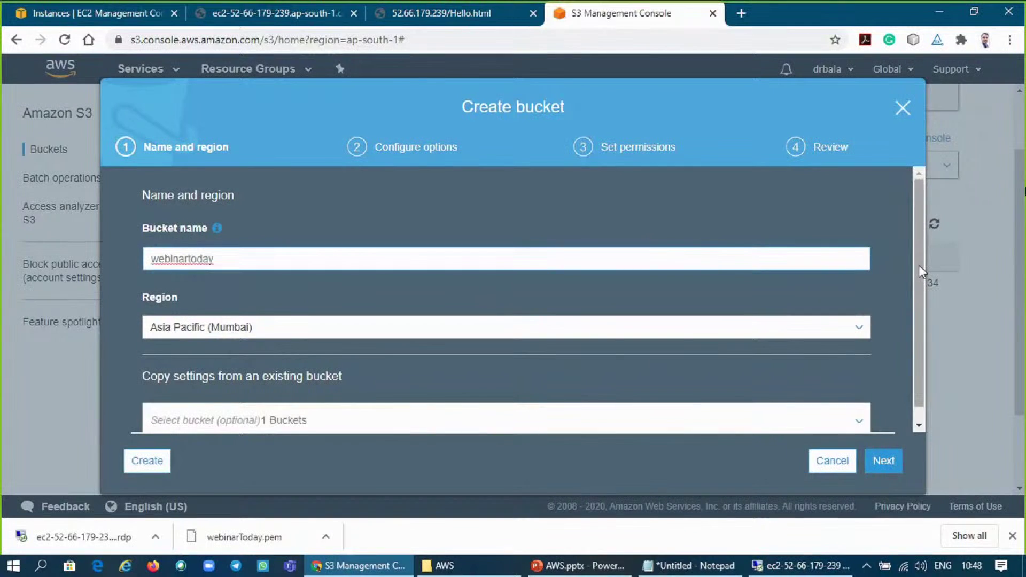
scroll(918, 265, down, 1)
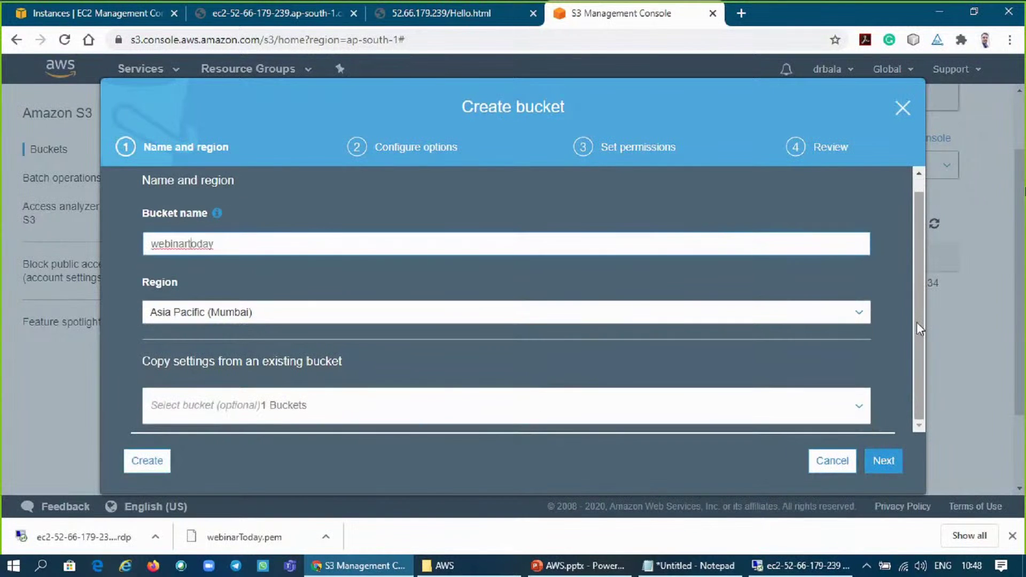
click(886, 464)
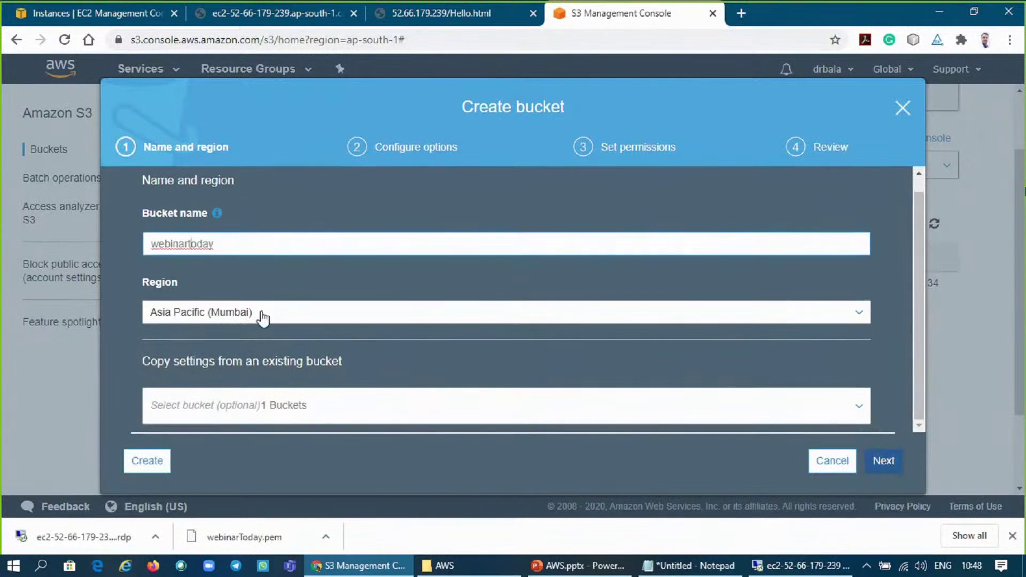
- Enable versioning so the new bucket keeps all versions of an object, and continue to the permissions settings
click(881, 463)
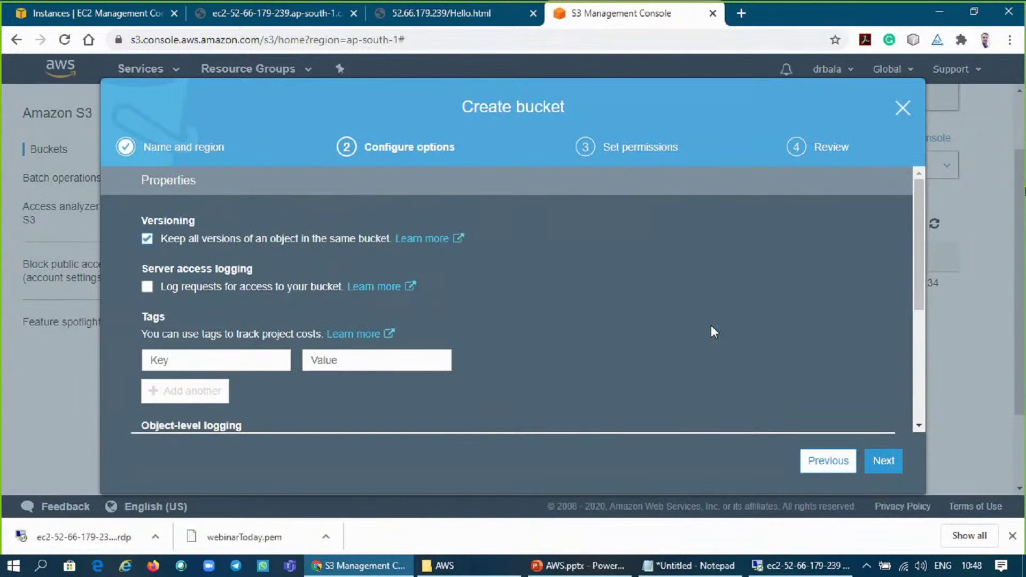
click(885, 463)
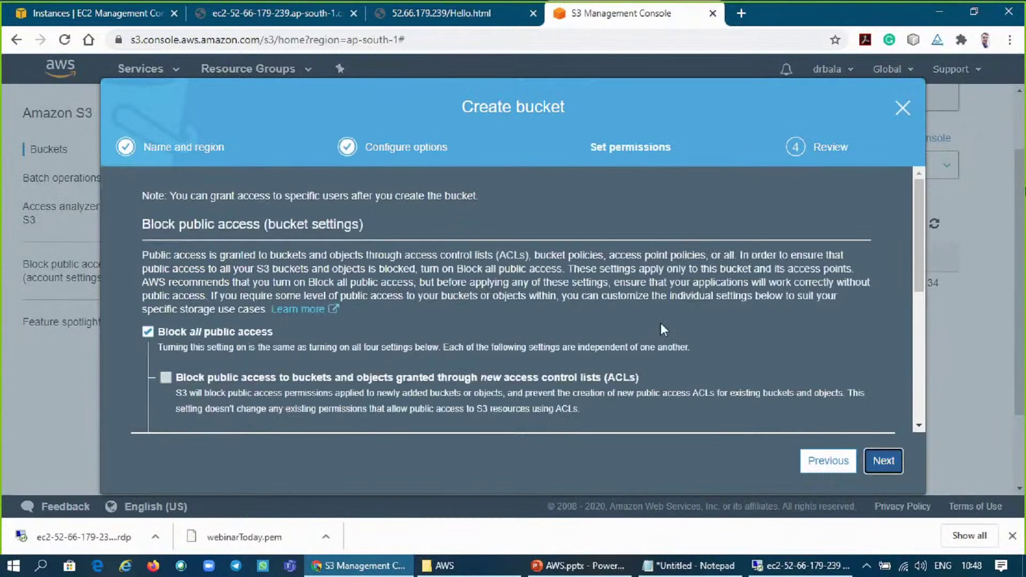
click(815, 462)
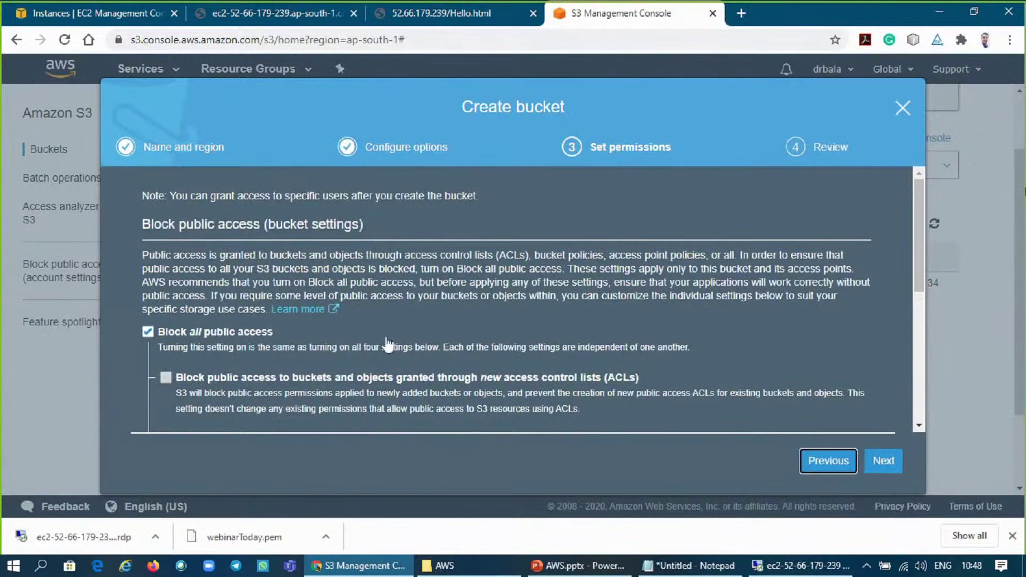
click(147, 238)
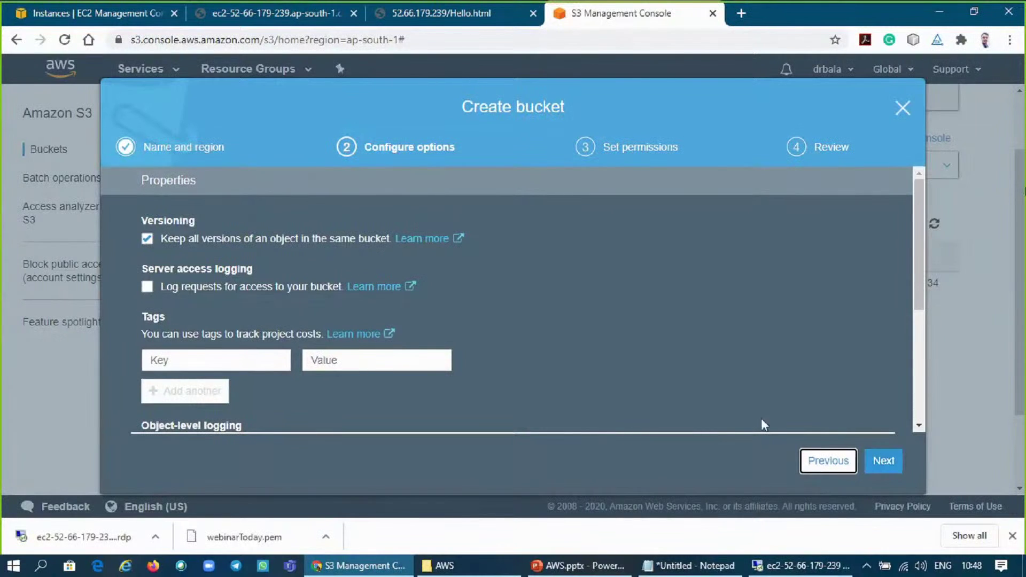
click(883, 462)
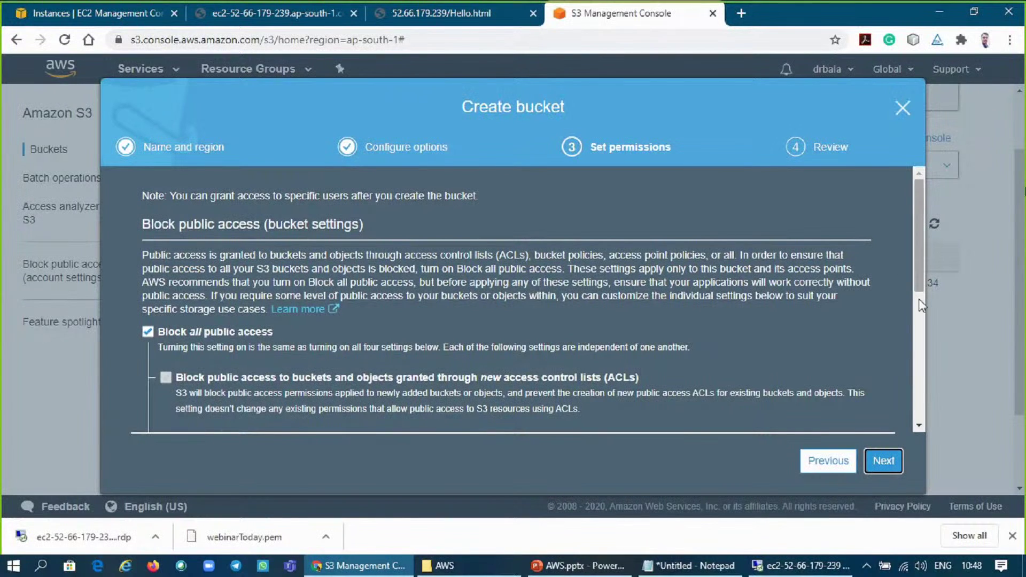
- Turn off Block all public access for the bucket, acknowledge that its objects may become public, and continue to the review
scroll(918, 310, down, 3)
scroll(916, 308, up, 2)
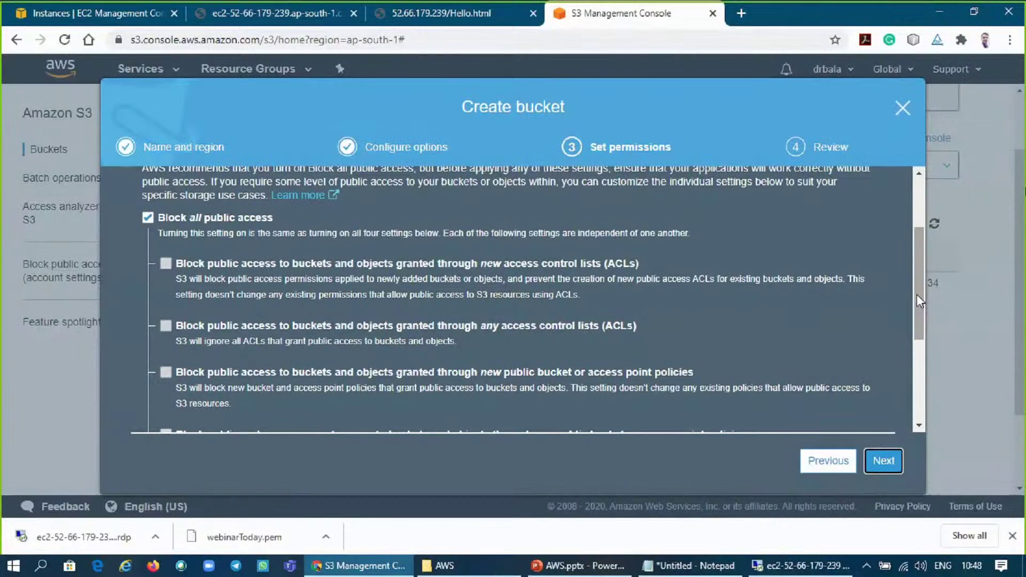
click(148, 219)
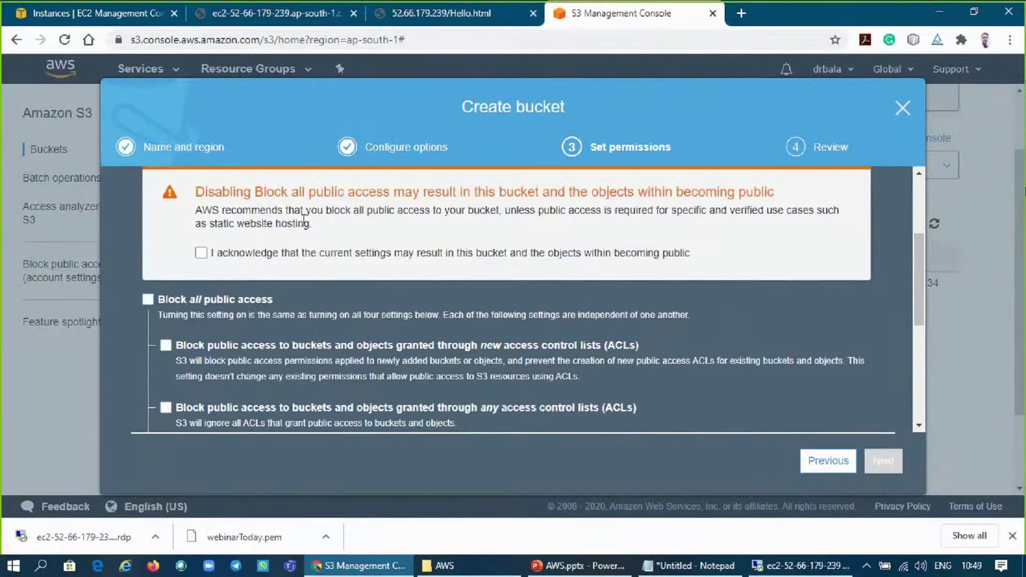
click(202, 253)
click(886, 463)
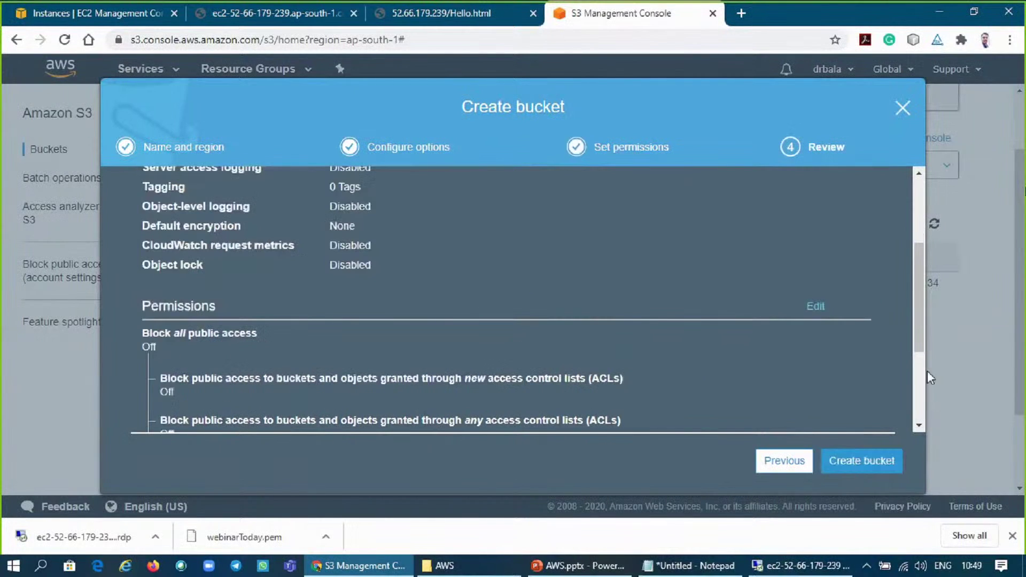
- Review the webinartoday bucket's name, options and permissions, and create the bucket
scroll(916, 339, up, 3)
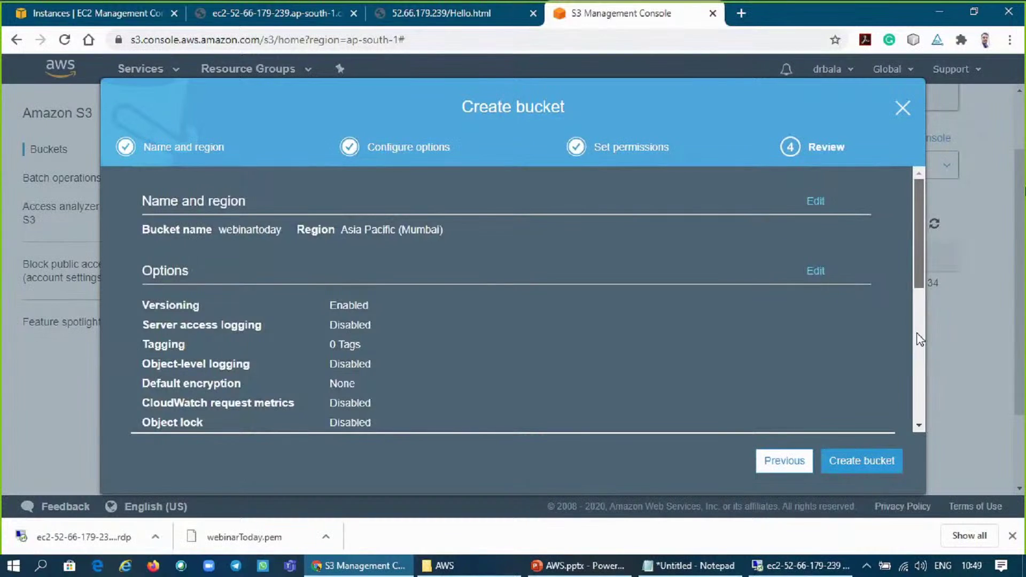
scroll(916, 338, down, 5)
click(896, 471)
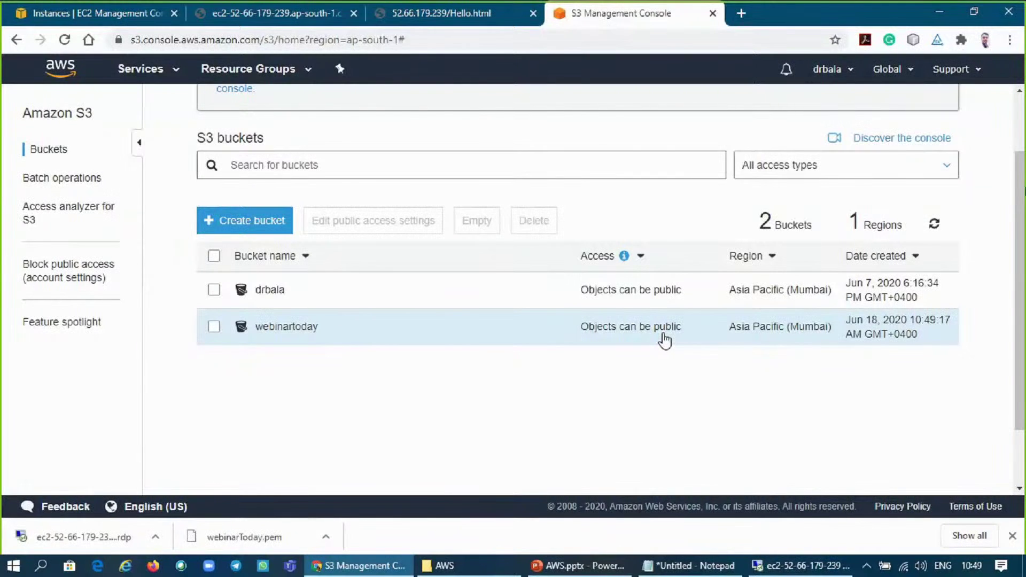
- Start an upload in the webinartoday bucket and add index.html from Documents > Seminars > AWS > web page
click(291, 327)
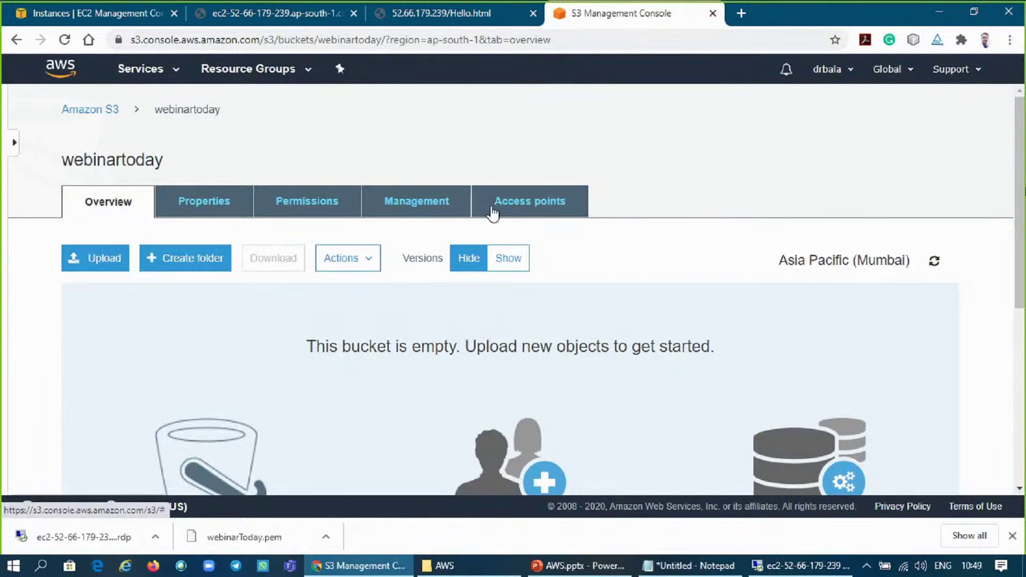
click(96, 258)
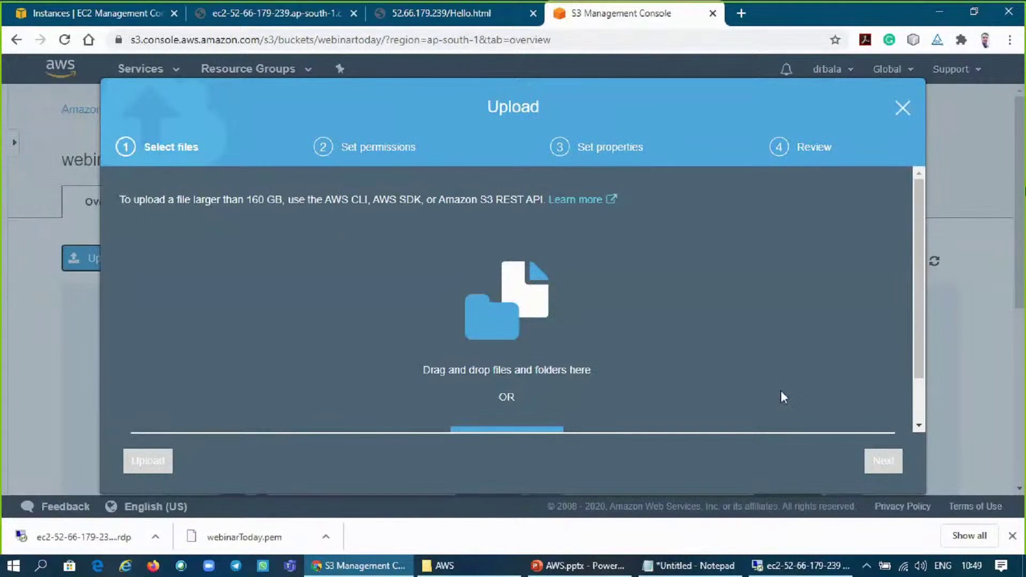
scroll(911, 284, down, 1)
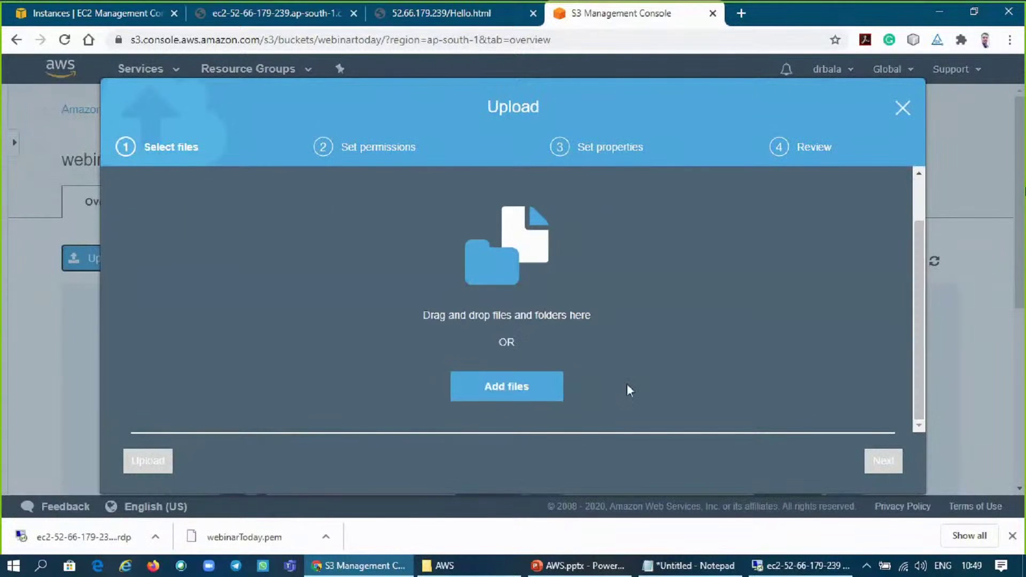
click(486, 387)
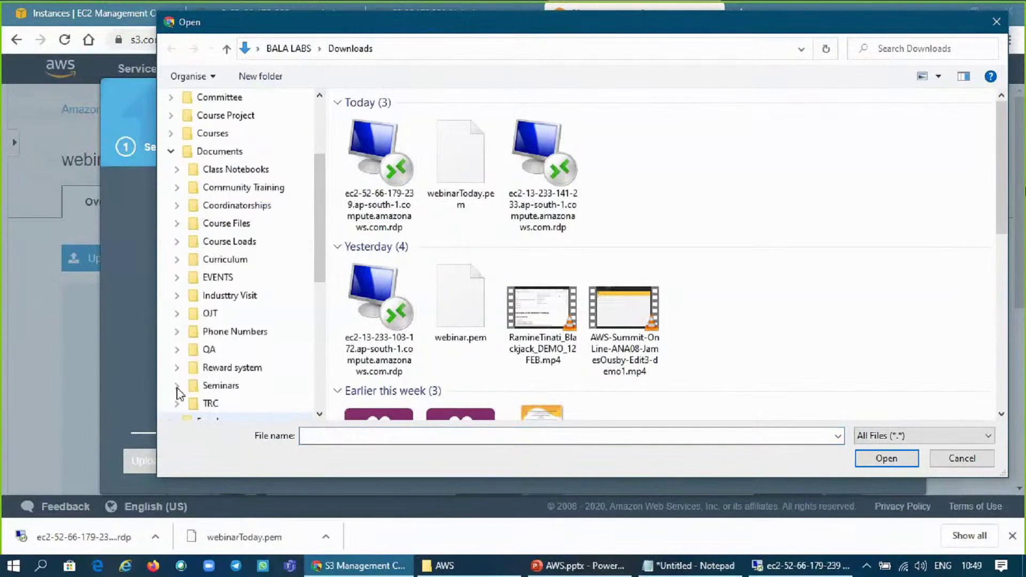
click(178, 387)
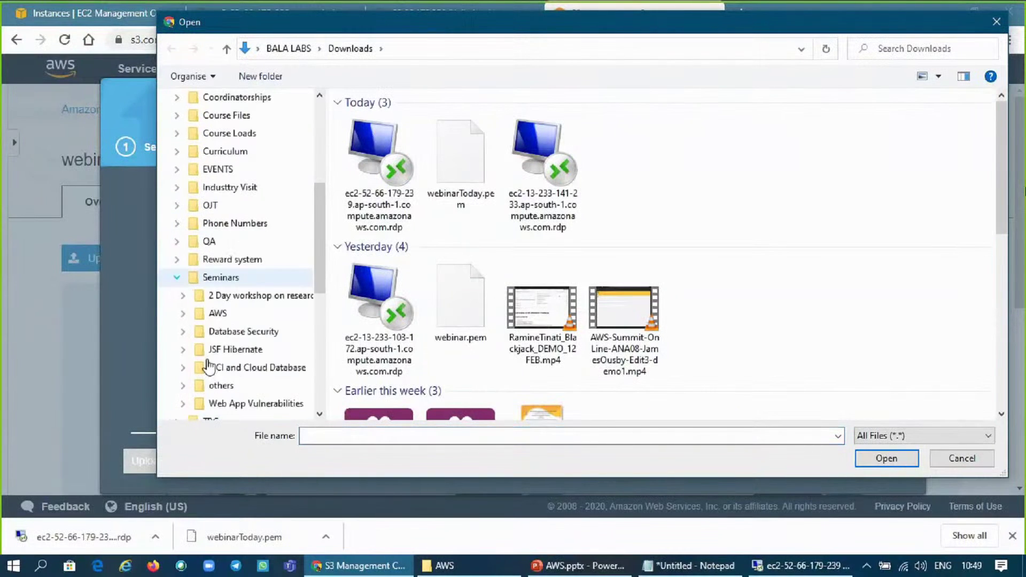
click(216, 315)
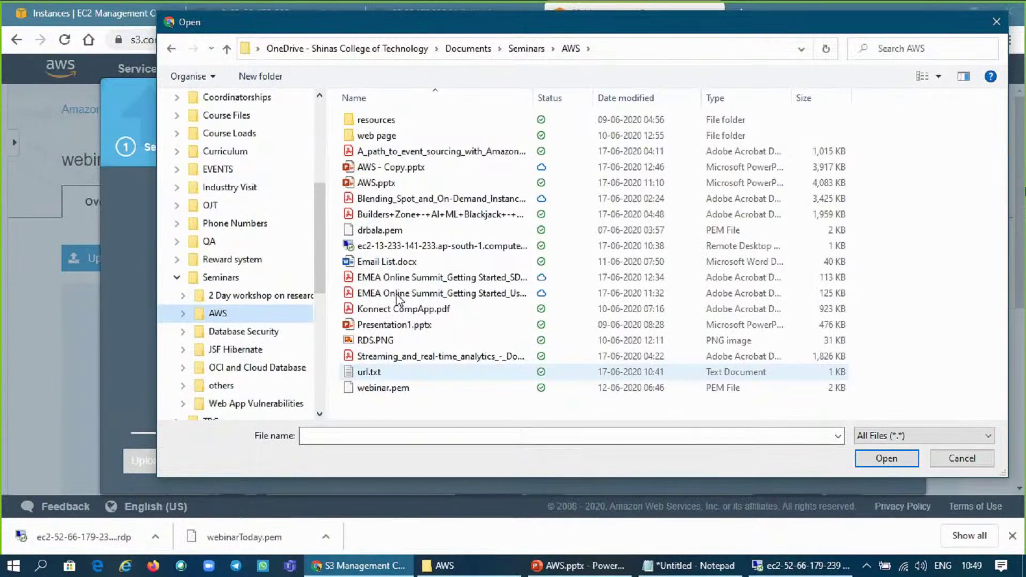
double_click(405, 141)
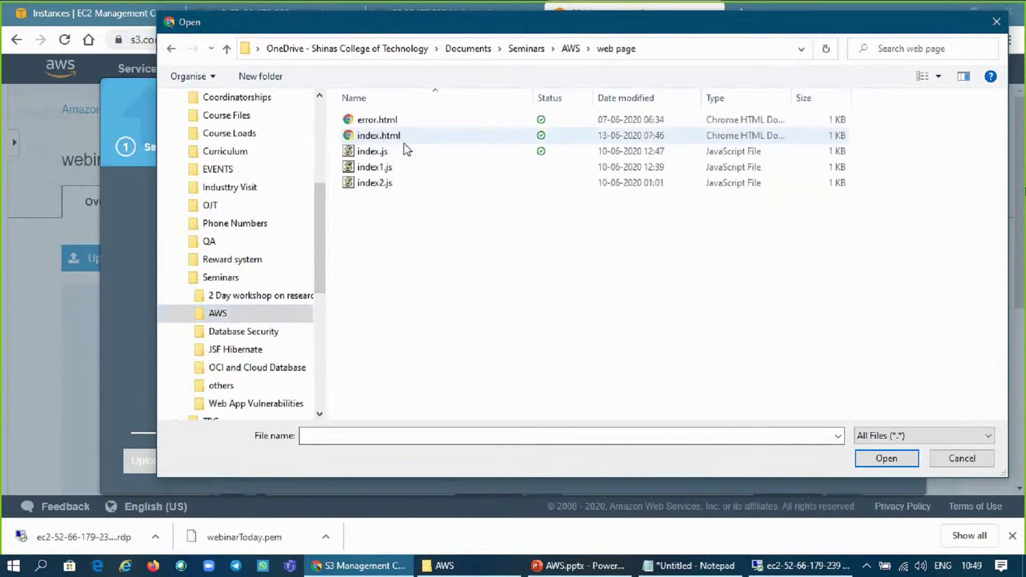
double_click(393, 140)
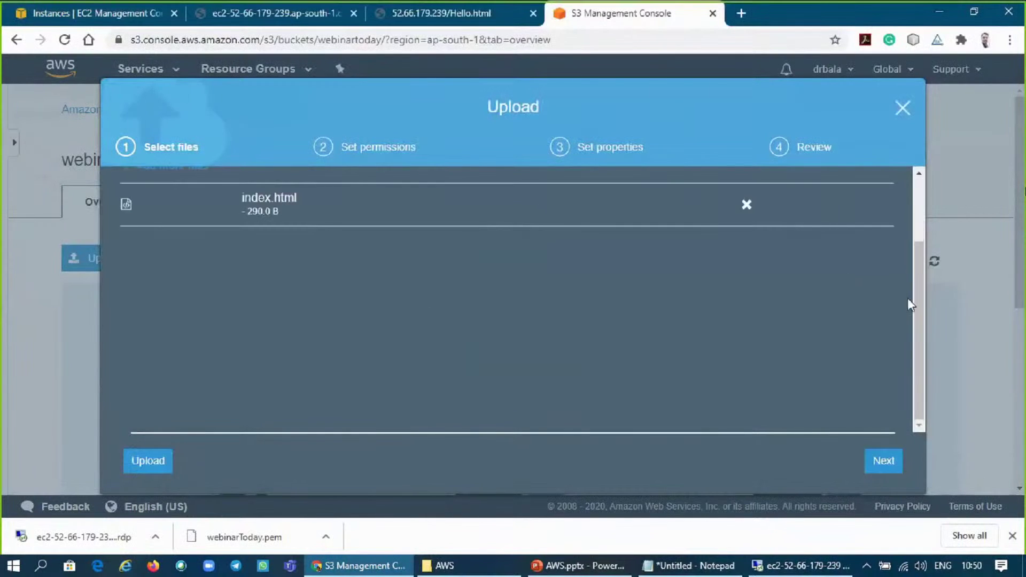
- Upload index.html with the default permissions and the Standard storage class
click(884, 464)
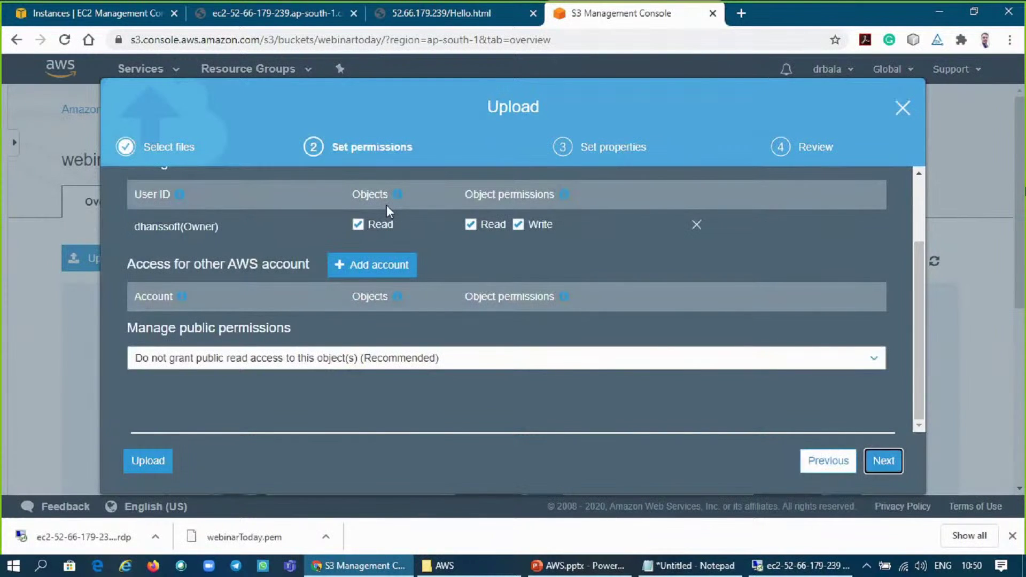
click(883, 463)
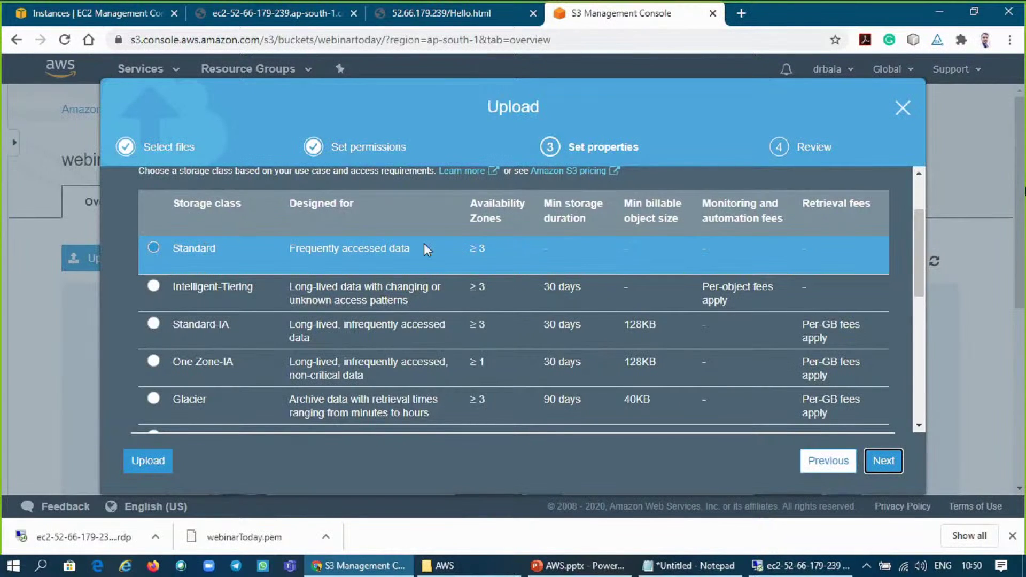
click(887, 462)
click(896, 462)
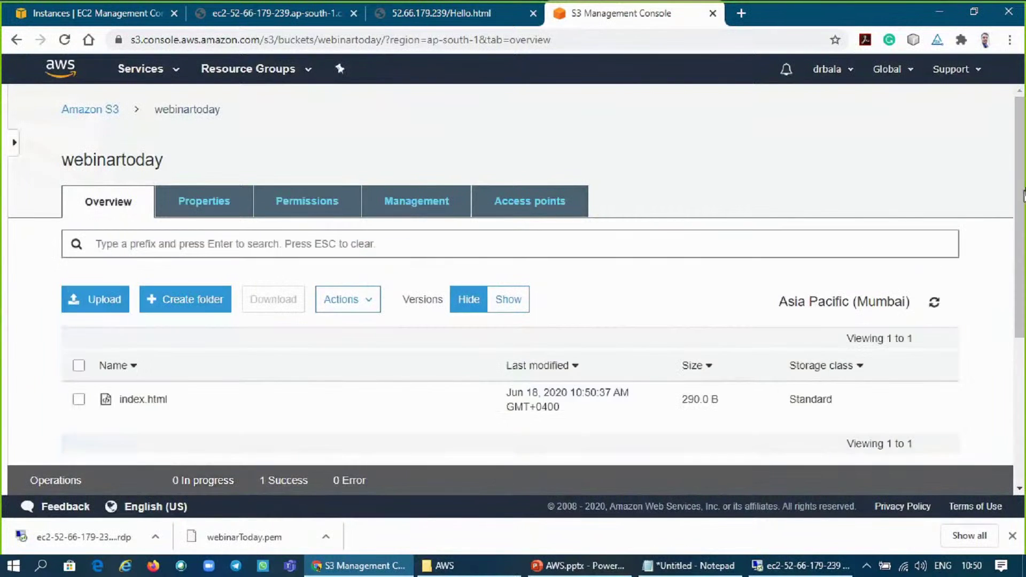
- Select index.html in the bucket, open its object URL in the browser to test access, and return to the console
drag(1020, 143, 1021, 198)
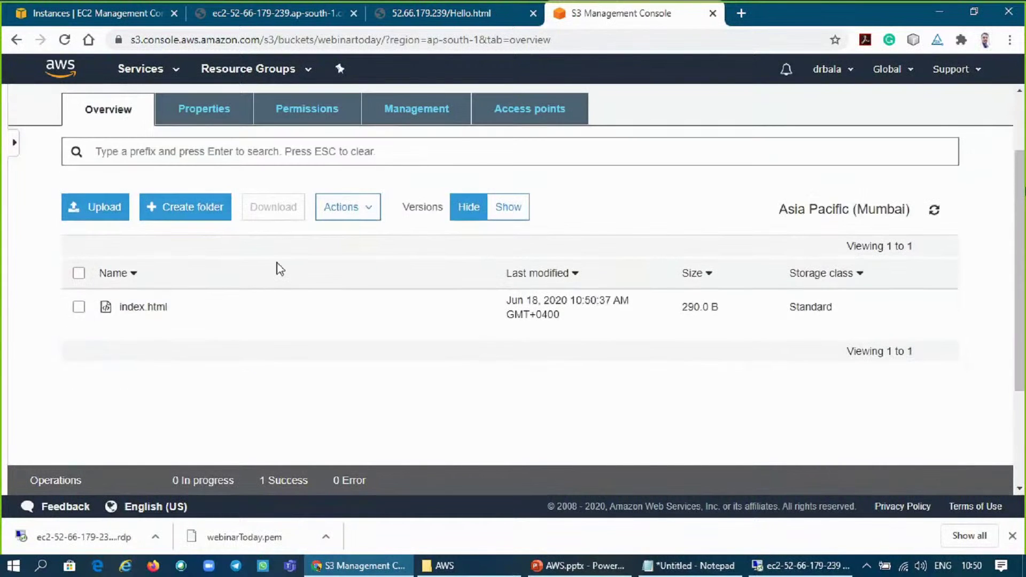
click(79, 308)
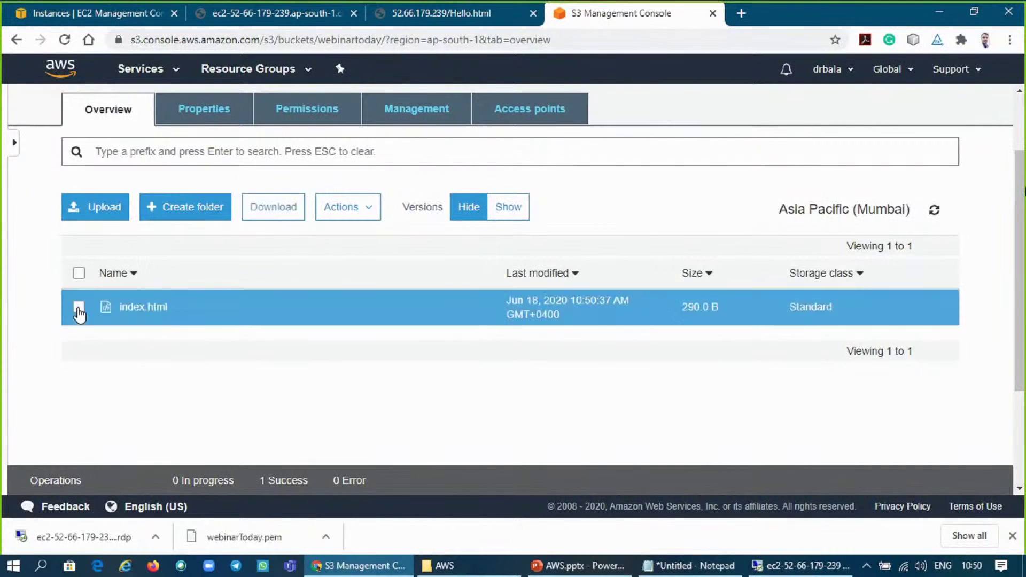
click(179, 307)
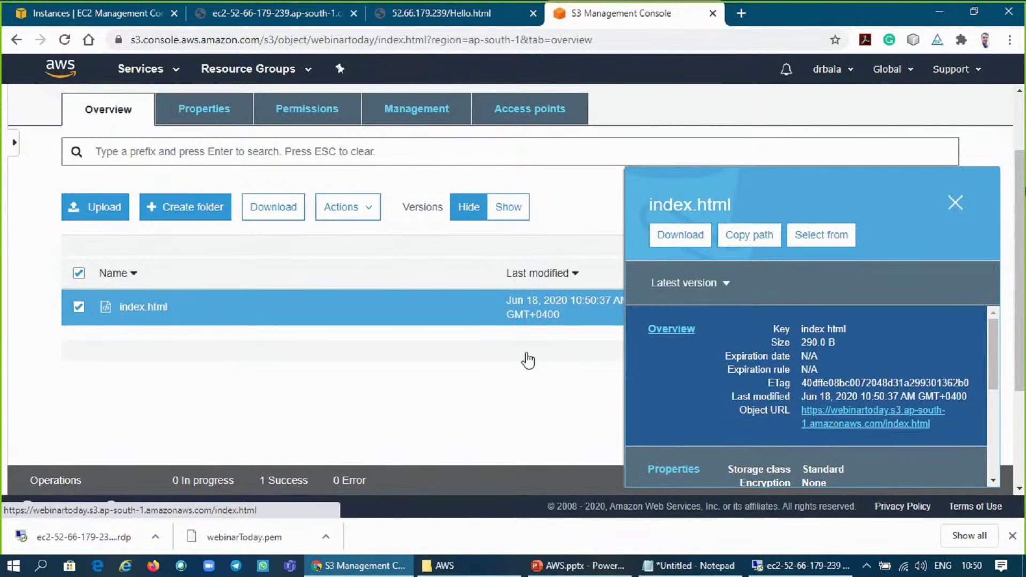
click(807, 411)
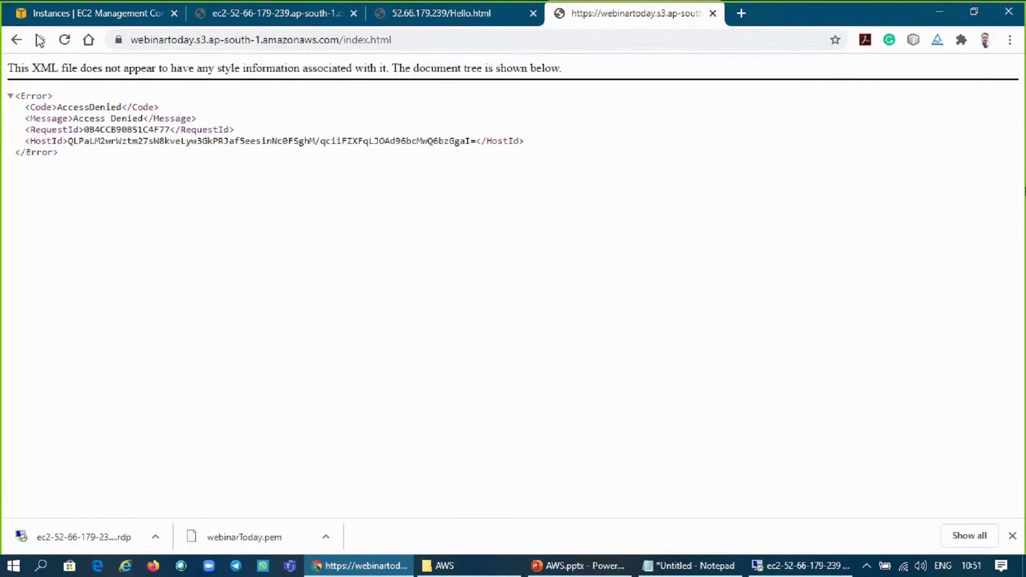
click(17, 39)
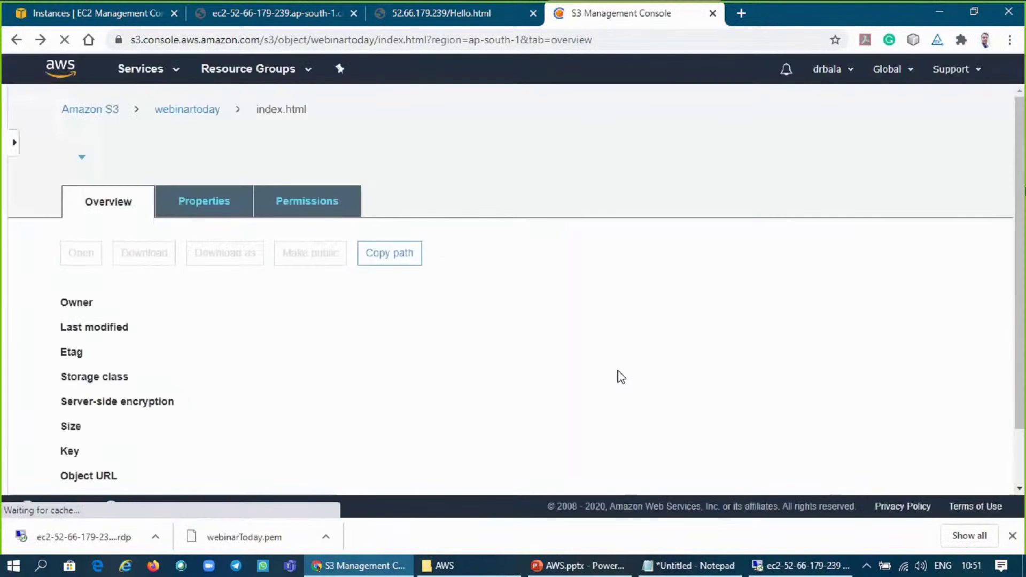
- Make index.html in the webinartoday bucket public and open its object details page
click(198, 109)
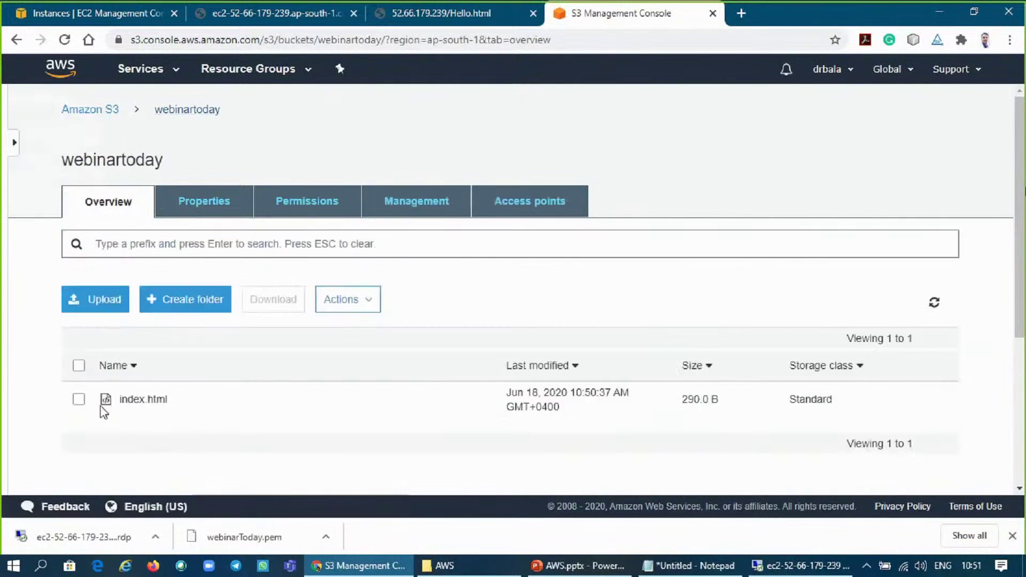
click(77, 401)
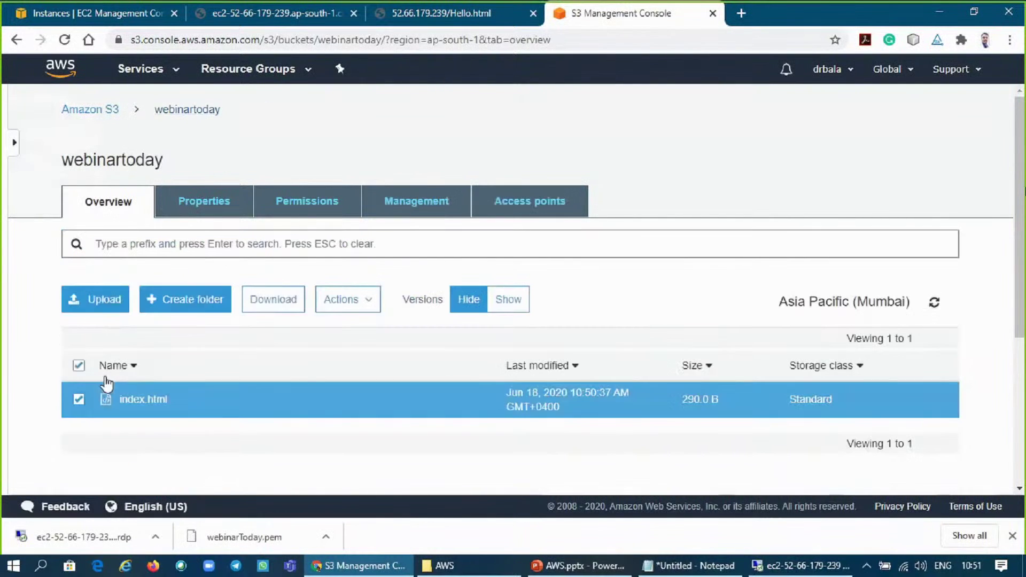
click(374, 307)
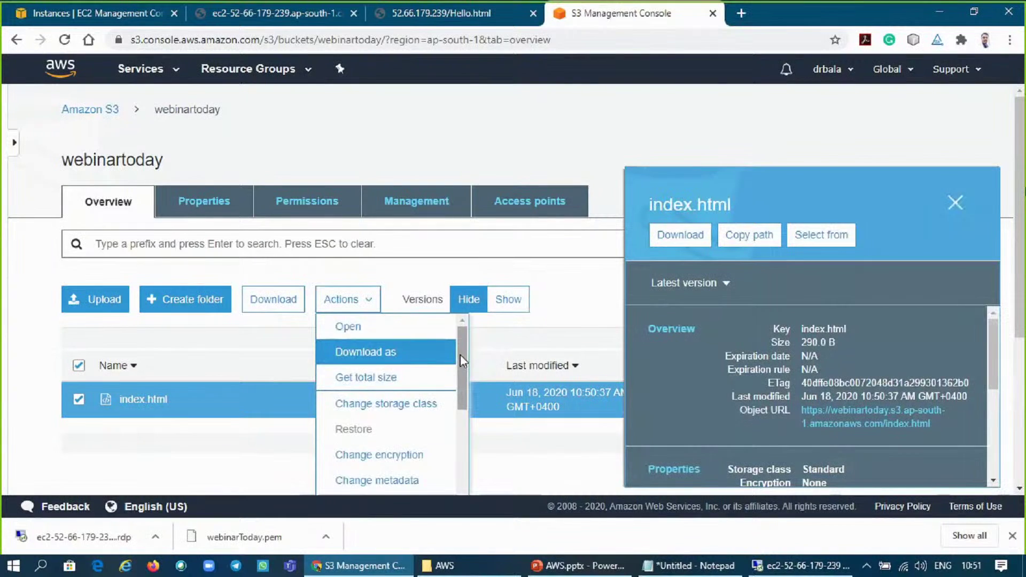
drag(460, 354, 454, 483)
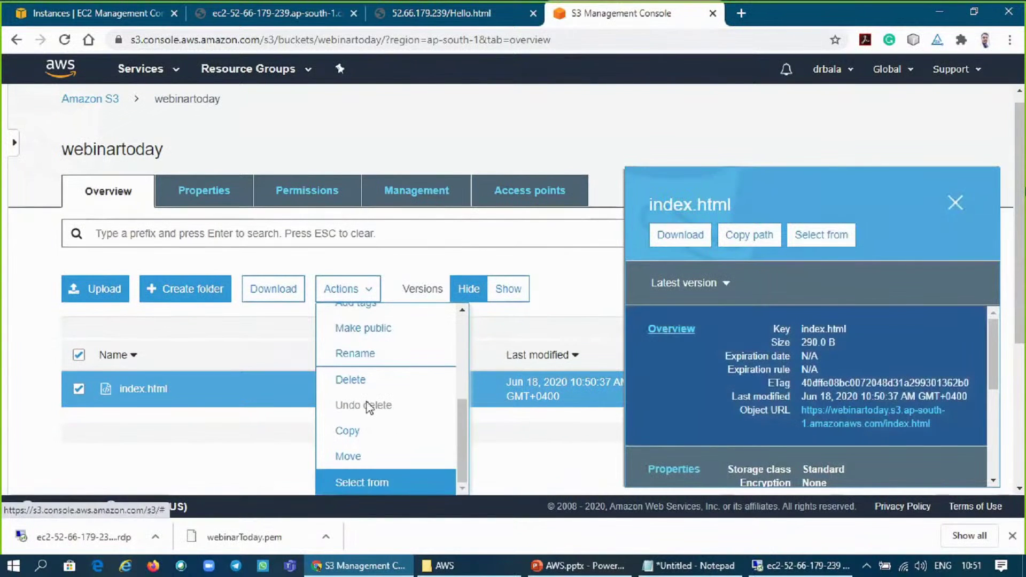
scroll(464, 355, up, 3)
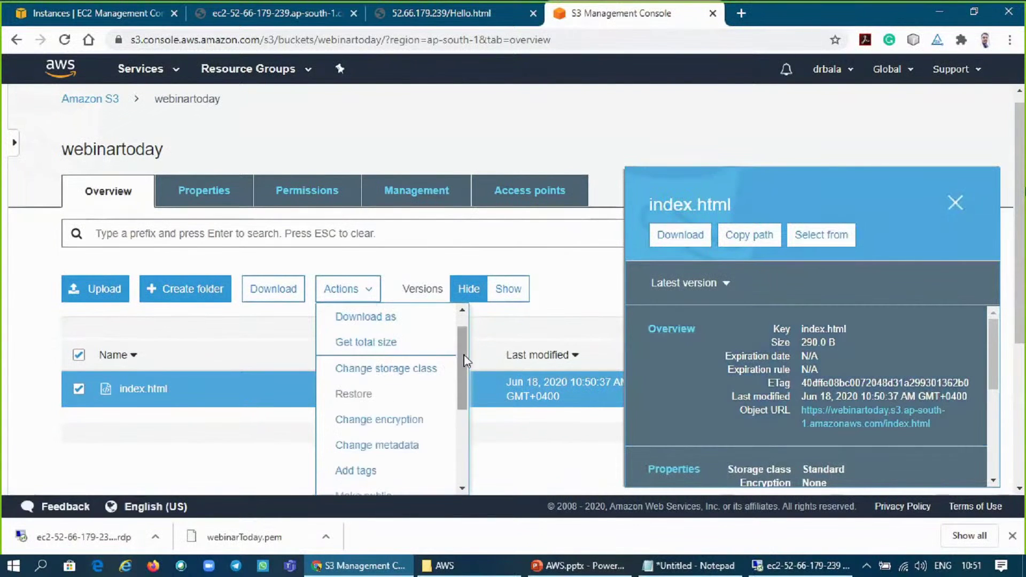
drag(465, 361, 459, 416)
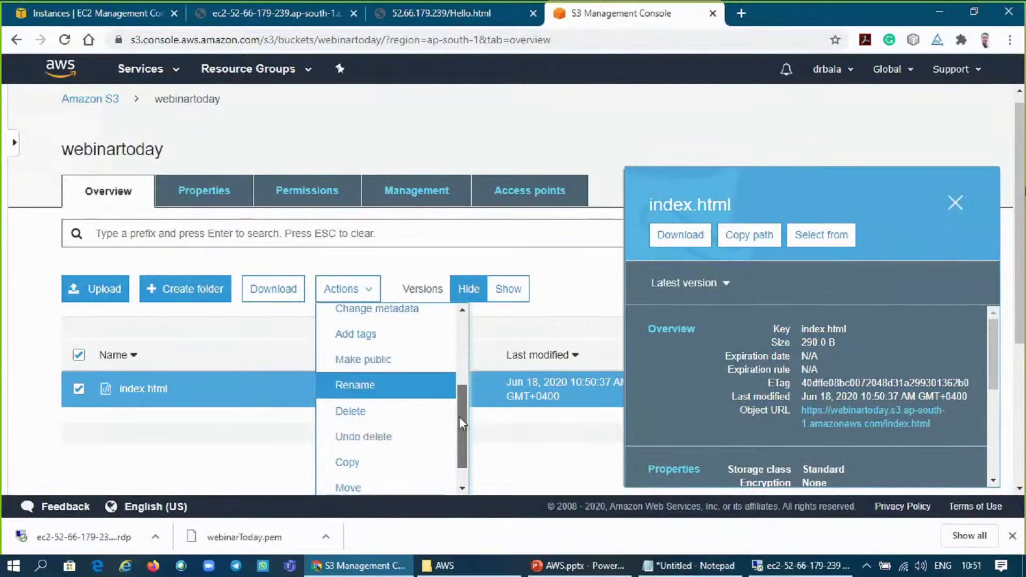
click(395, 369)
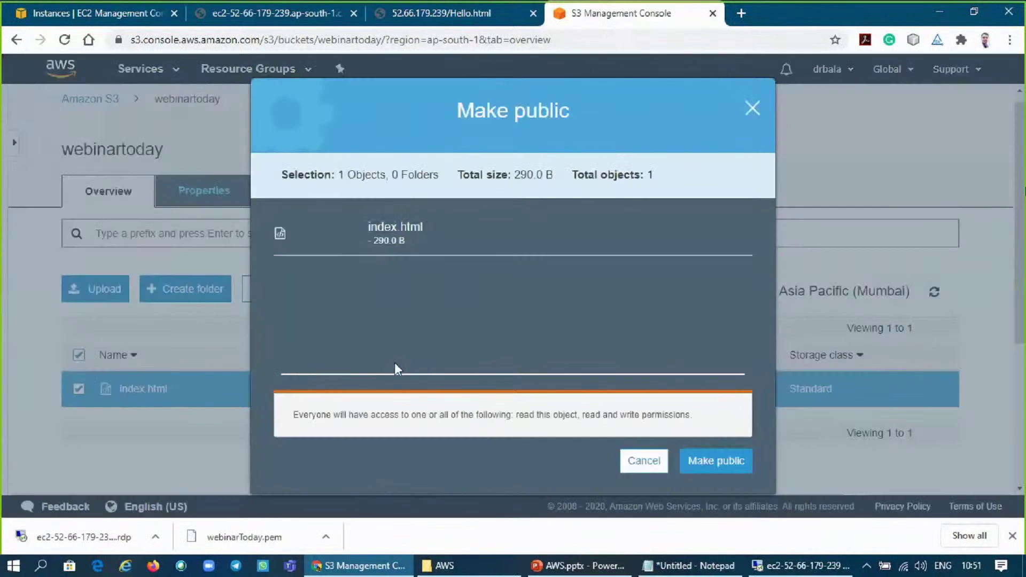
click(701, 468)
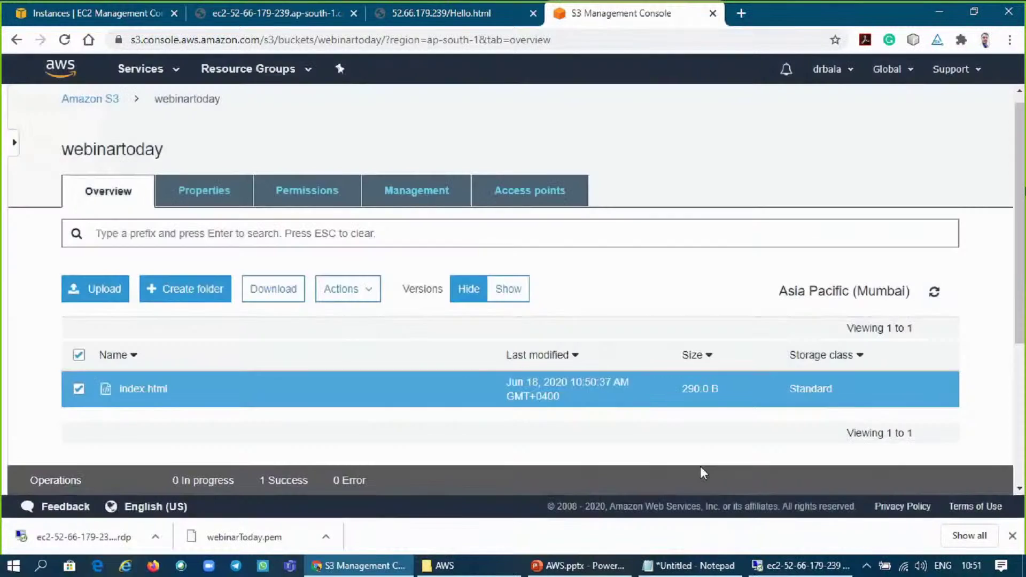
scroll(612, 324, down, 3)
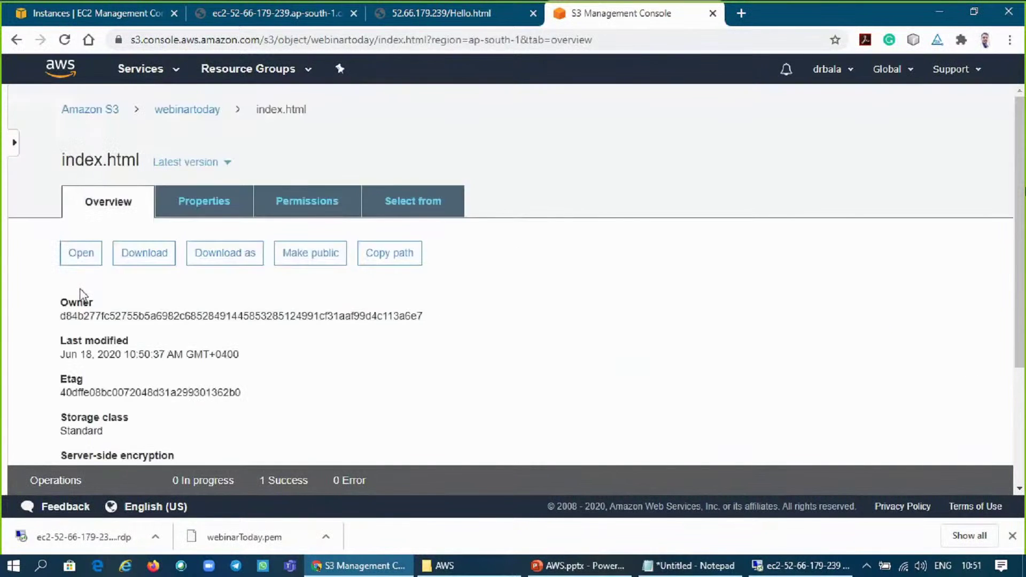
- Open the object URL of index.html in a new browser tab and view the public page
drag(78, 301, 633, 298)
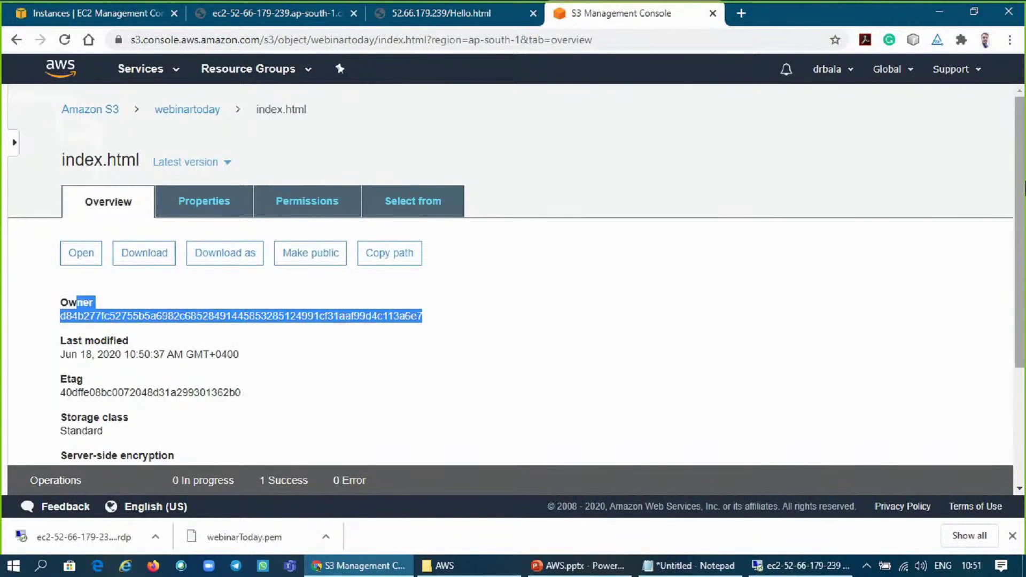
scroll(1023, 188, down, 4)
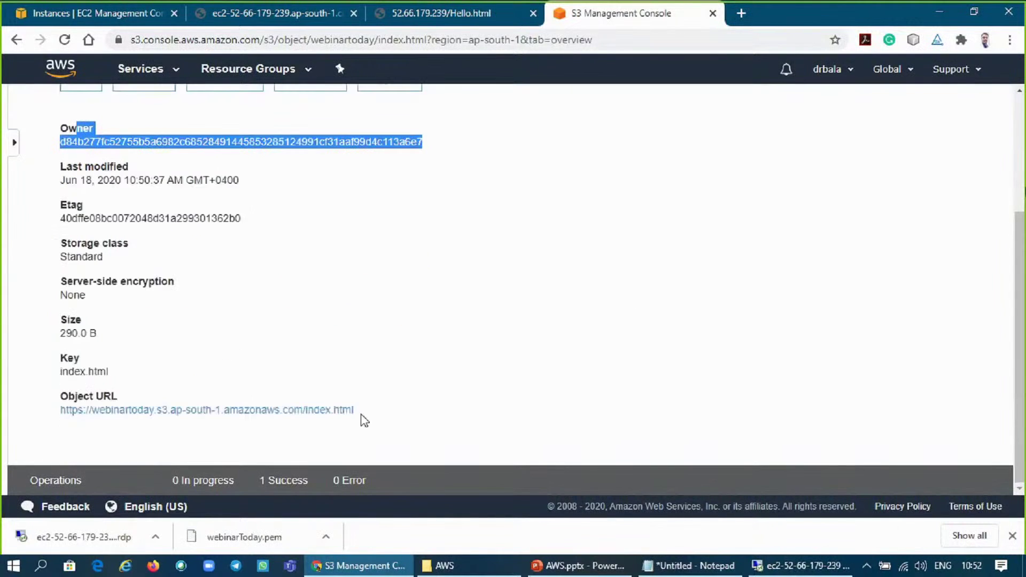
right_click(345, 422)
click(390, 272)
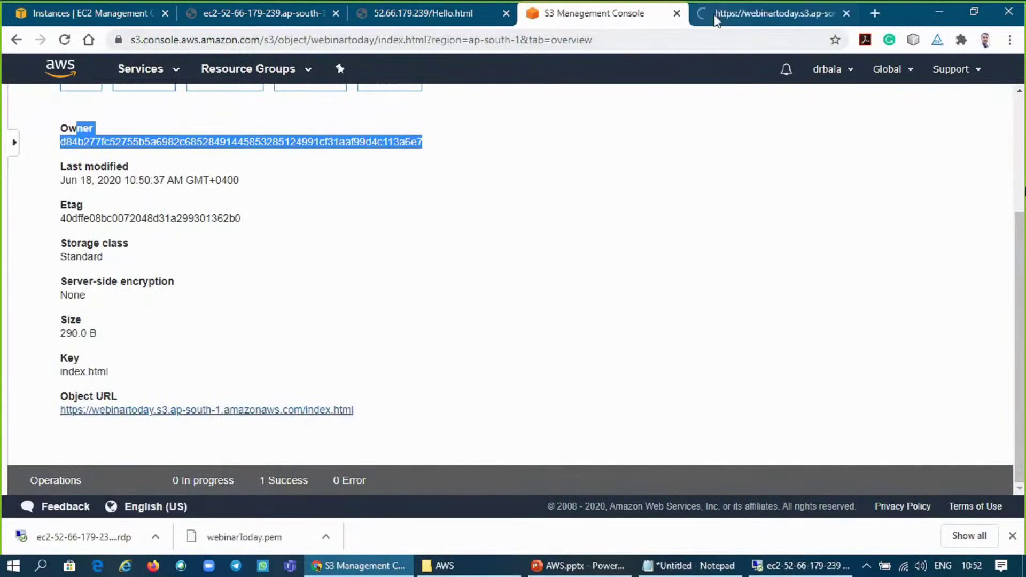
key(ctrl+Tab)
click(664, 38)
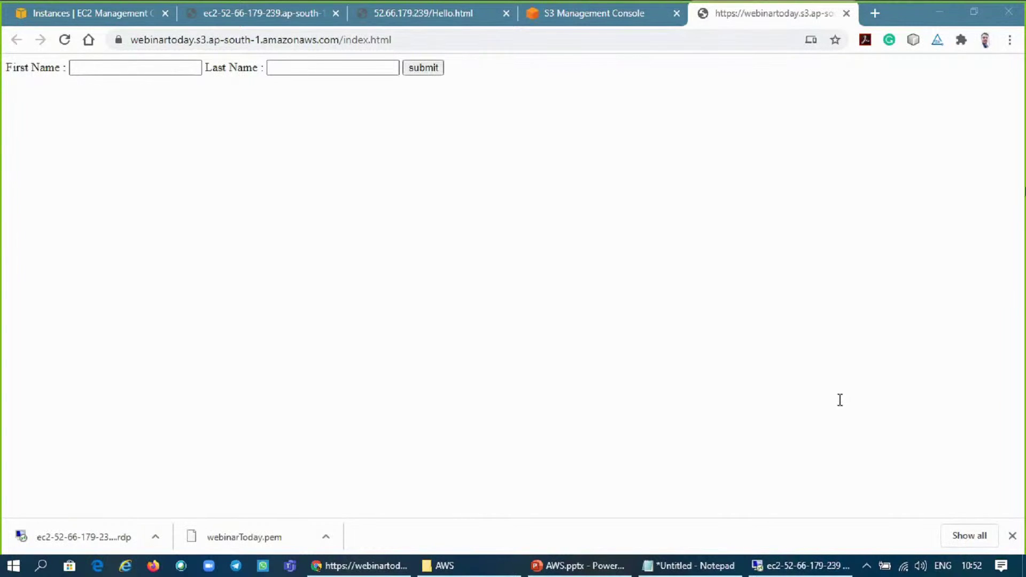
right_click(840, 400)
key(Escape)
- Return to the S3 console and go back to the webinartoday bucket's overview to review its contents
click(630, 13)
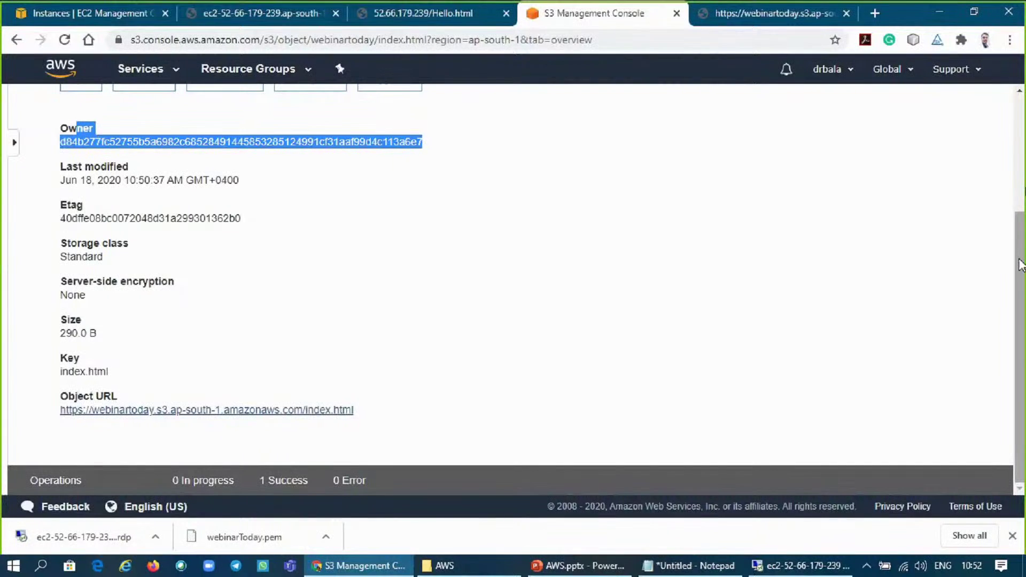
scroll(443, 134, up, 3)
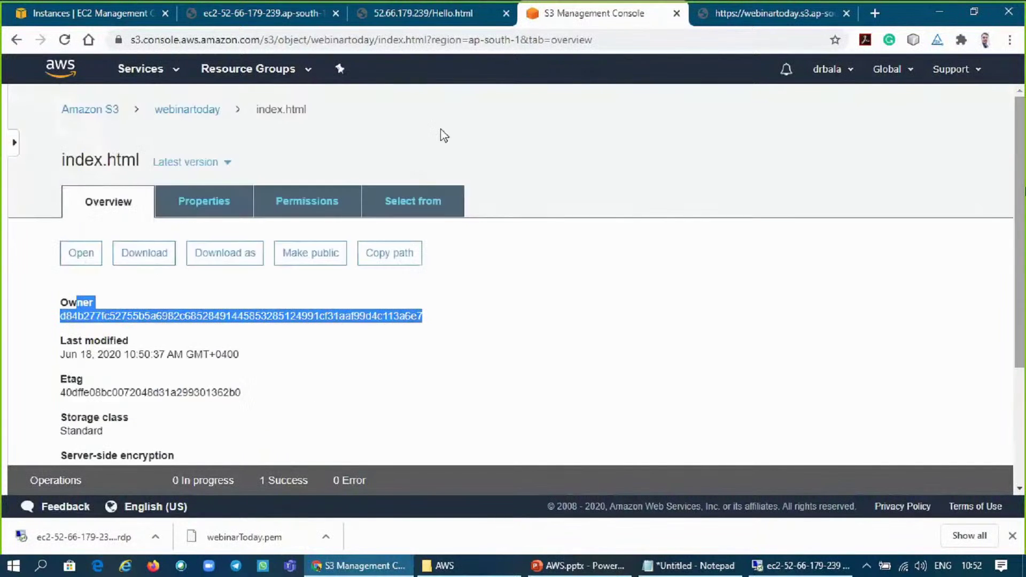
click(180, 110)
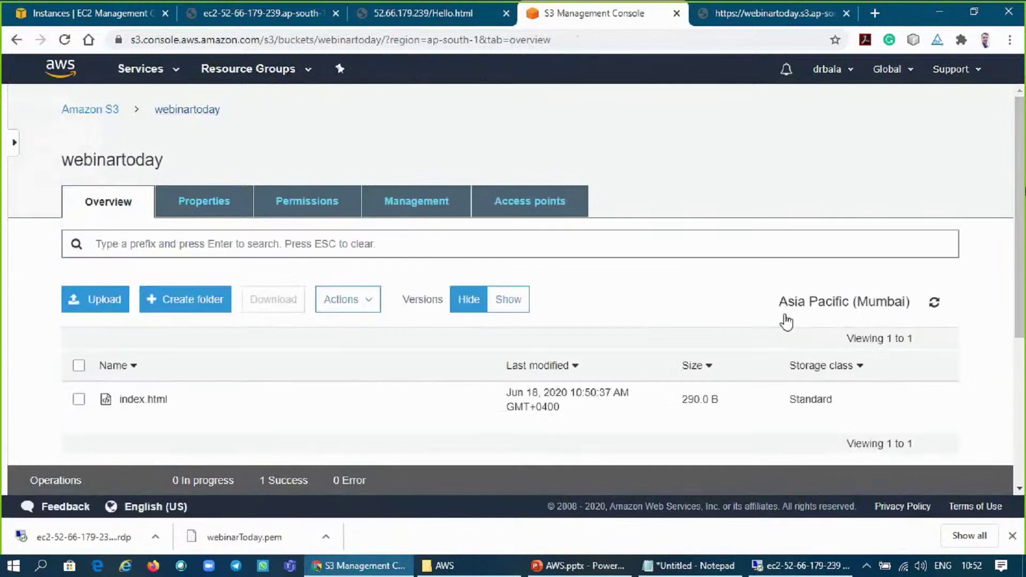
scroll(1021, 230, down, 1)
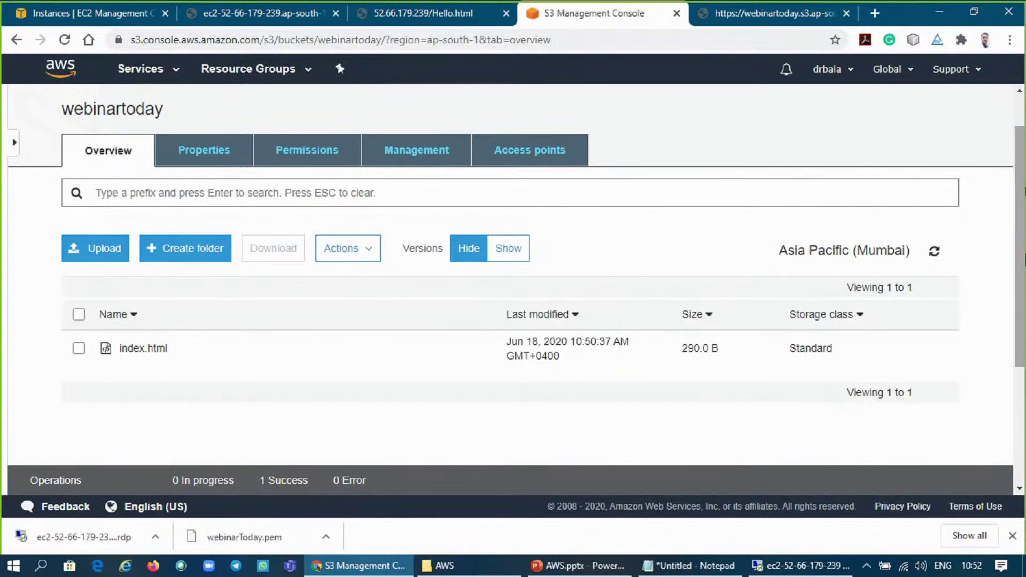
scroll(1020, 193, up, 1)
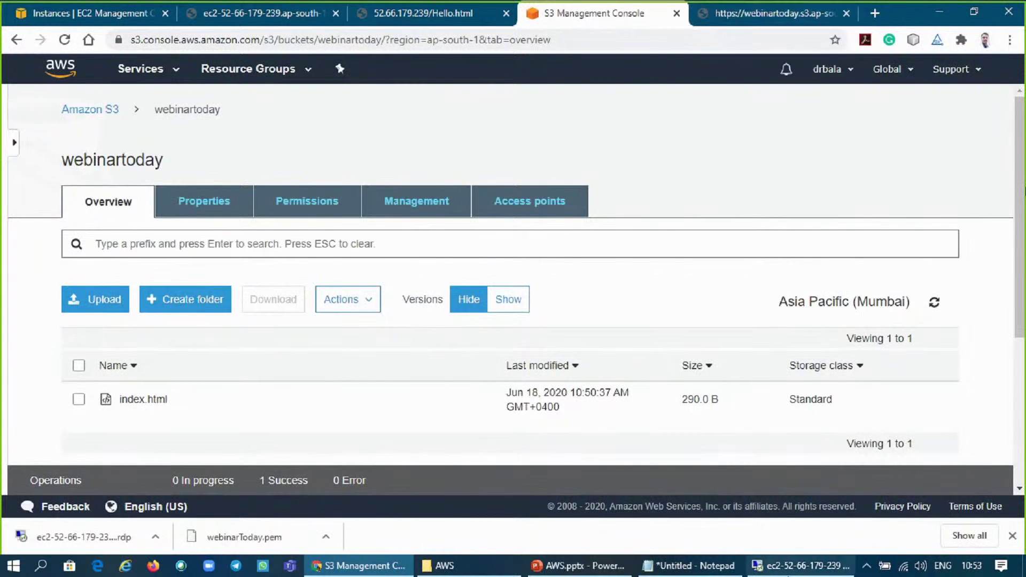
- Switch to the EC2 remote desktop session, close the Add Roles and Features Wizard, and bring up the Hello file in Notepad
click(790, 570)
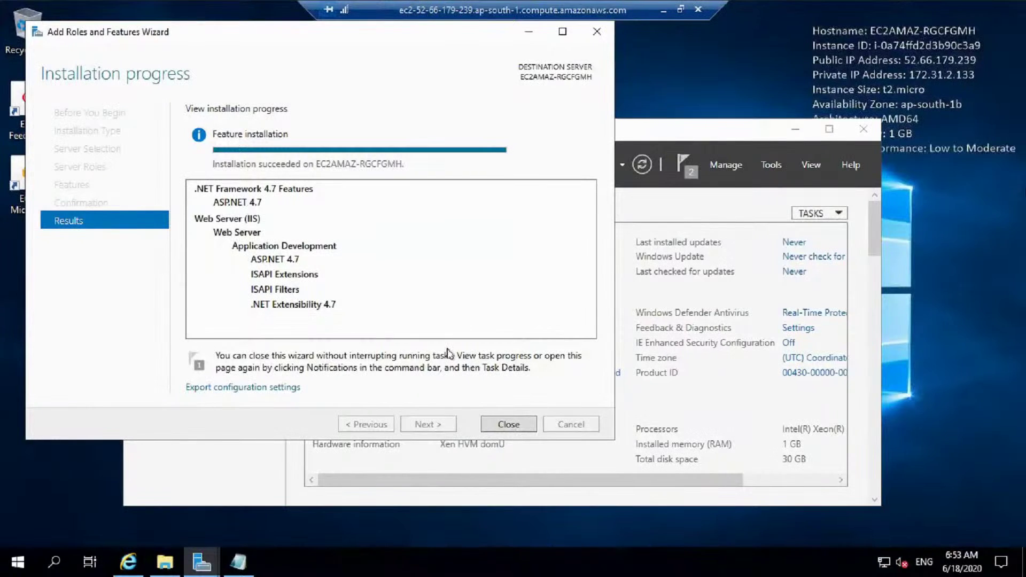
click(492, 425)
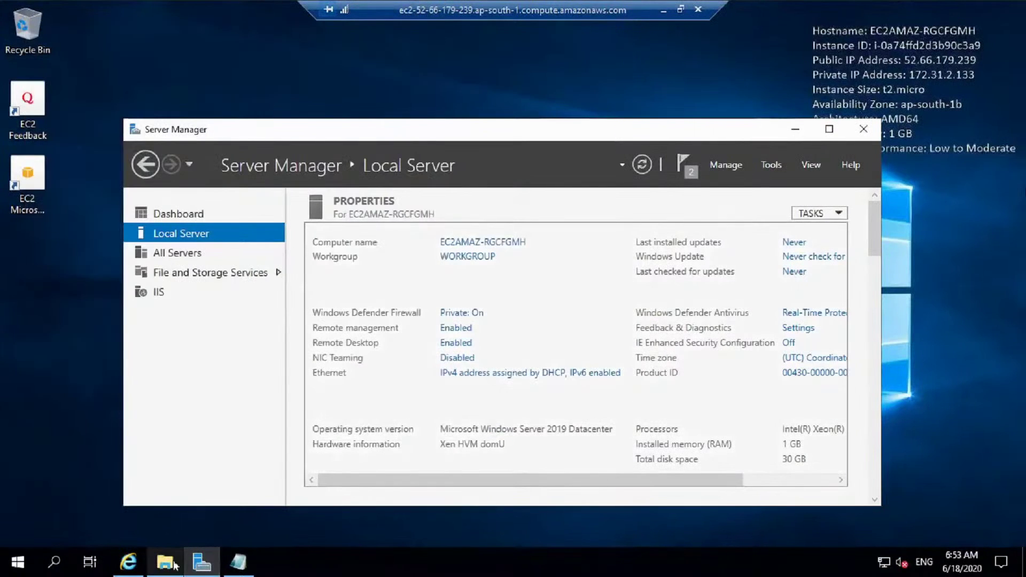
mouse_move(167, 564)
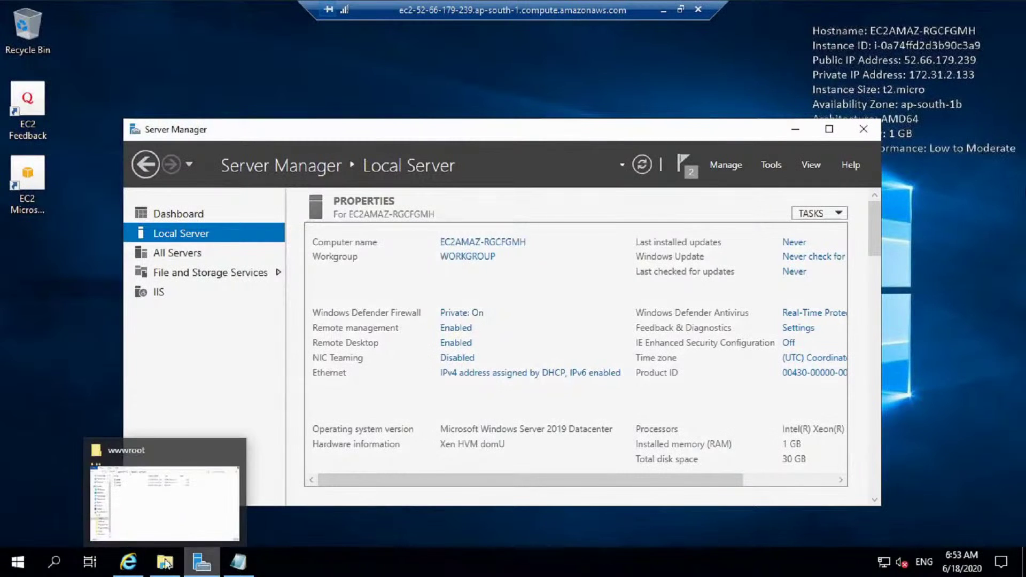
click(238, 561)
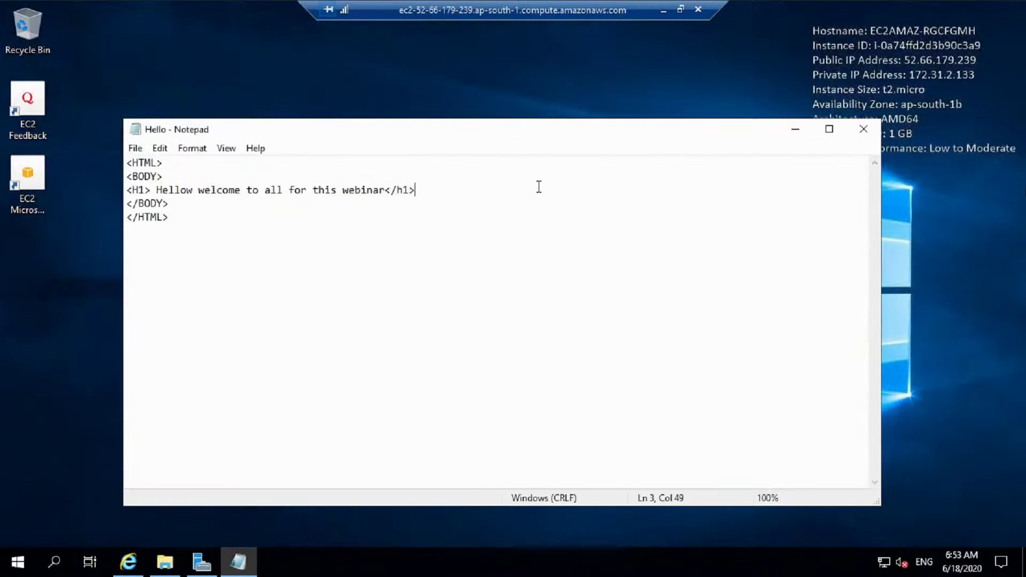
- Insert a blank line below the H1 heading line and begin a code block with "<"
key(Return)
key(Return)
text(<)
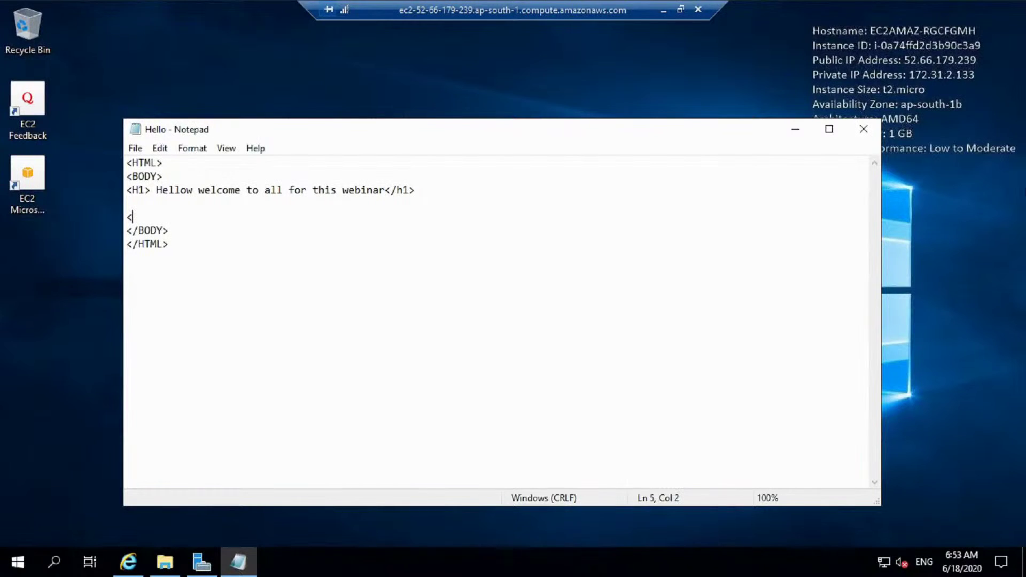
- Set the Notepad font size to 24
click(192, 148)
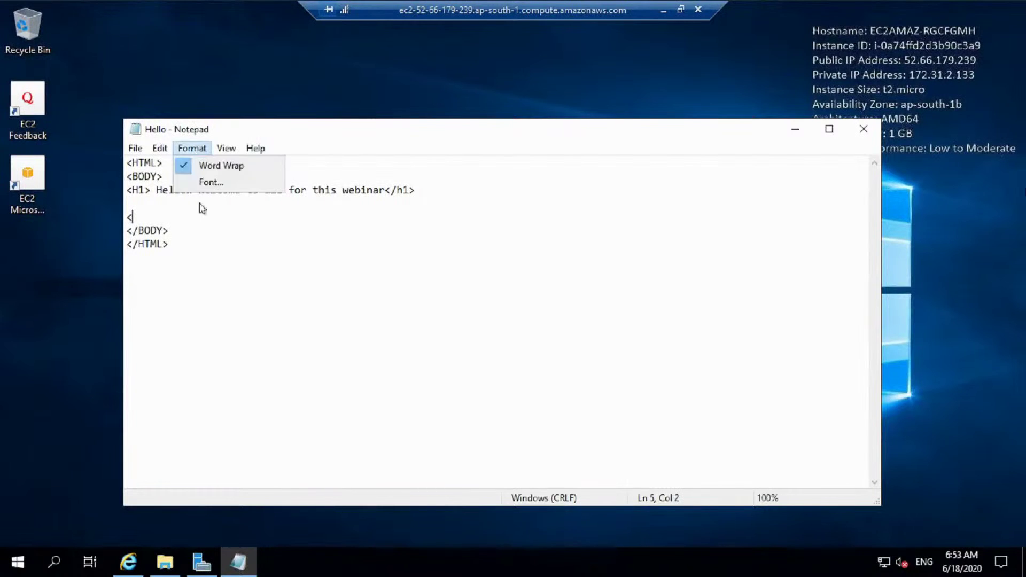
click(211, 182)
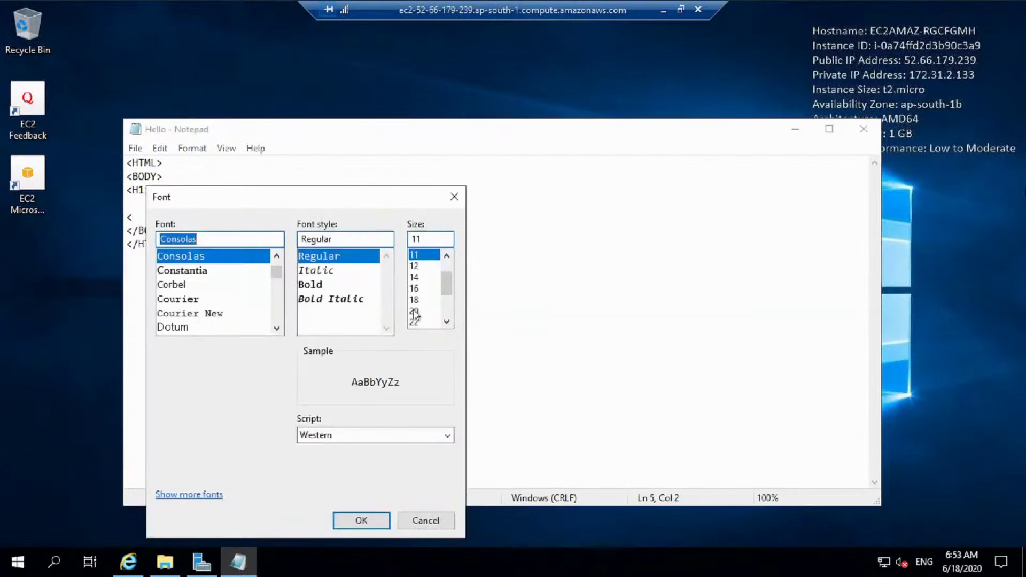
click(415, 312)
drag(447, 287, 448, 298)
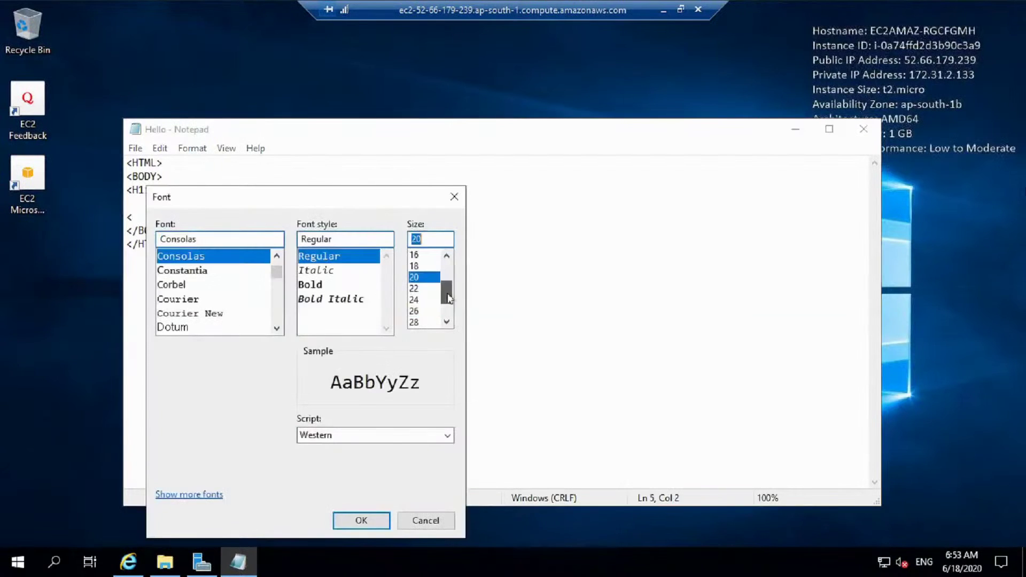
click(418, 301)
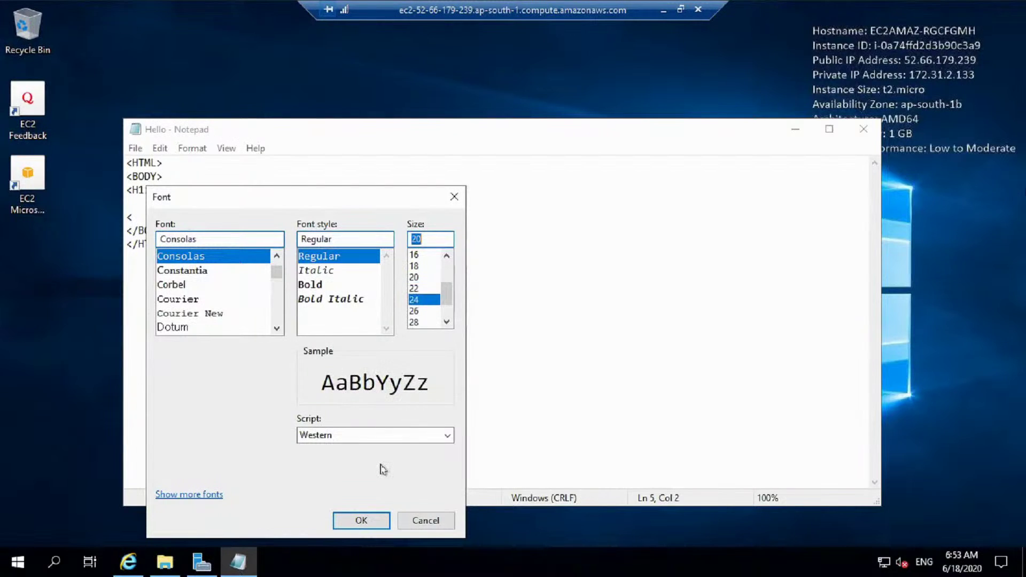
click(362, 521)
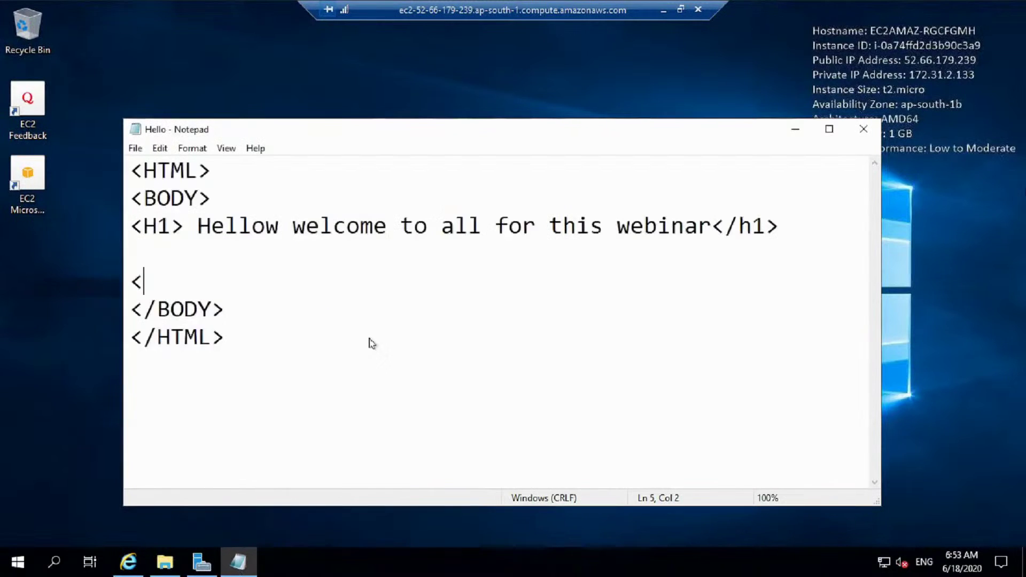
- Complete the opening marker as "<%" and enter "$>" two lines below it, above the closing BODY tag
text(#)
key(BackSpace)
text(%)
key(Return)
key(Return)
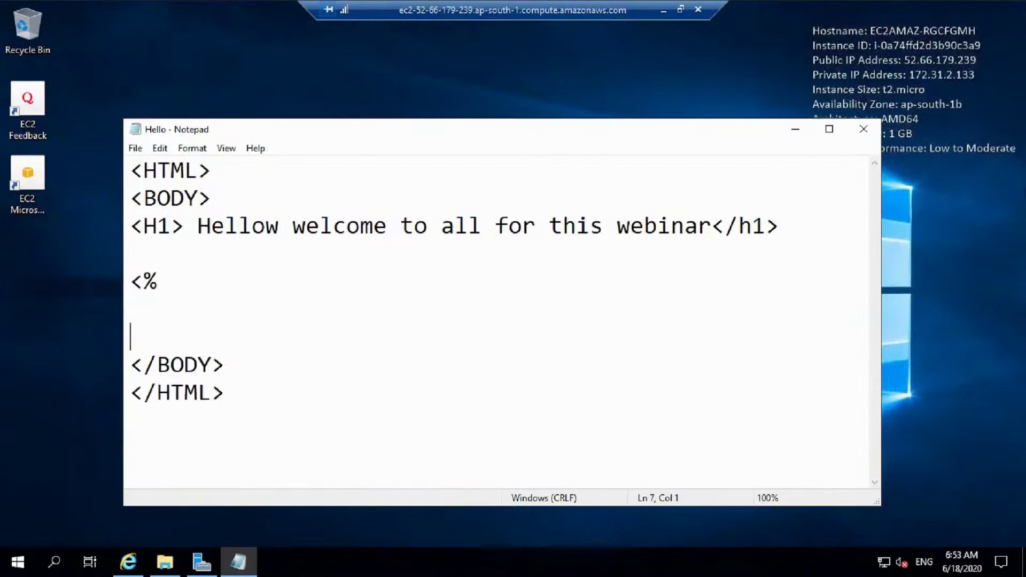
text($>)
- Enter "Response.Write(" on the empty line between the "<%" and "$>" markers
click(407, 303)
text(Rem)
key(BackSpace)
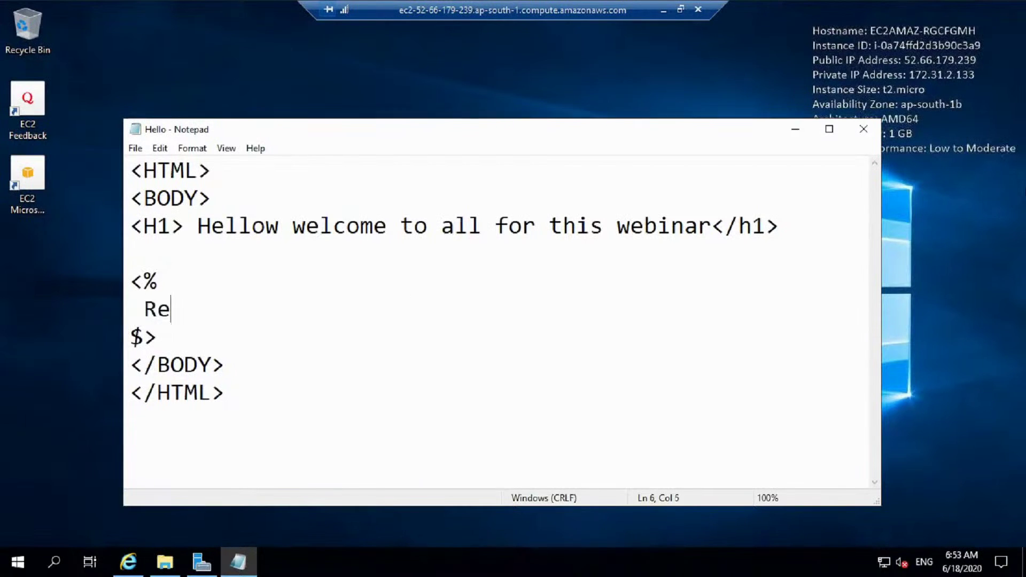
text(spo)
text(n)
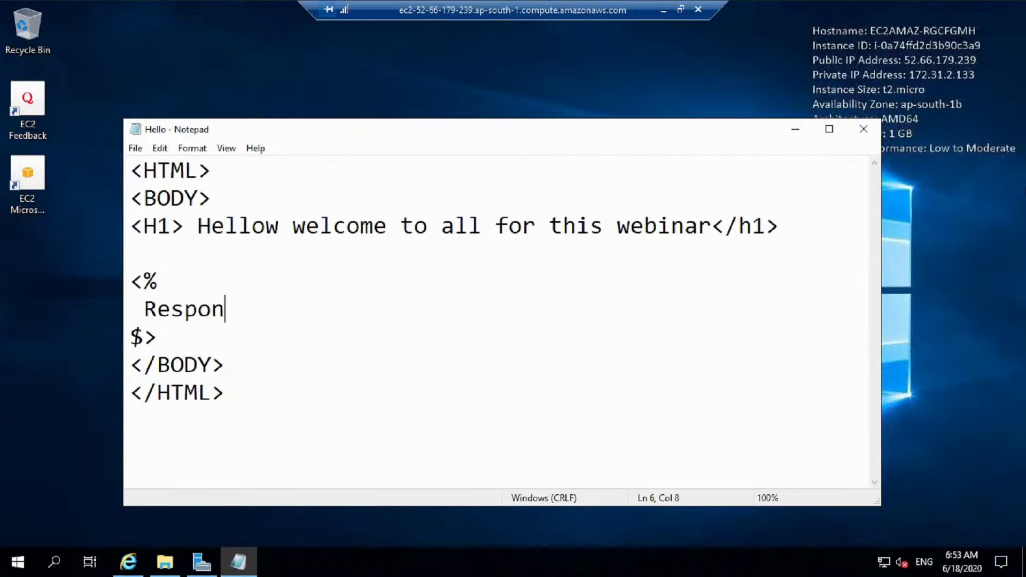
text(se.wei)
key(BackSpace)
key(BackSpace)
key(BackSpace)
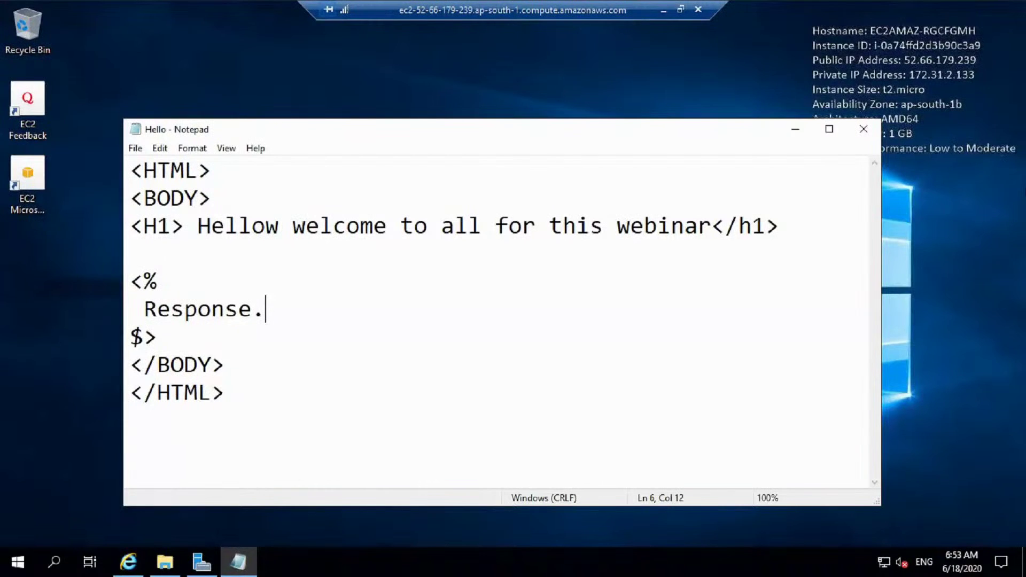
text(Write()
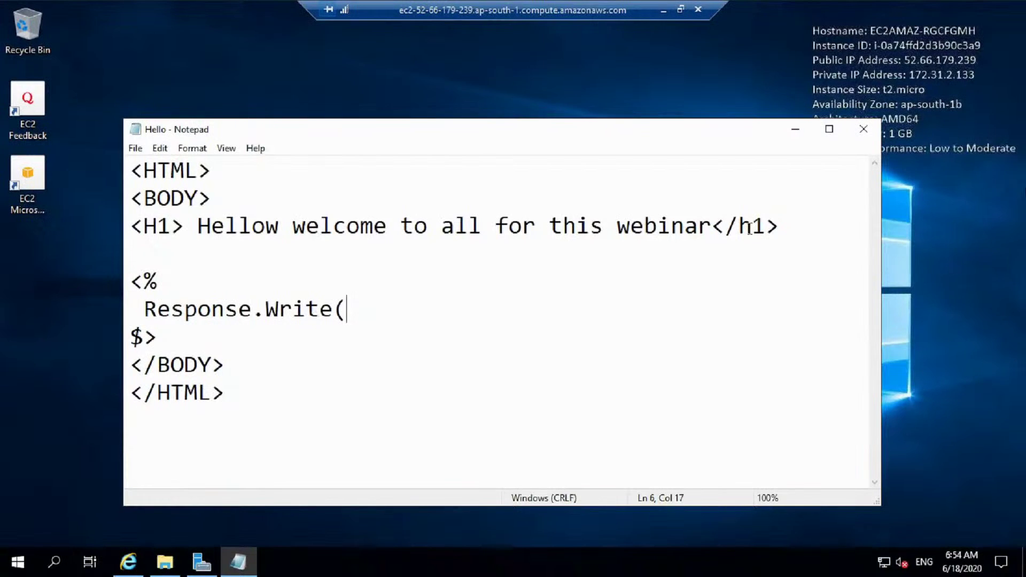
- Copy the whole H1 heading line into the Response.Write call as its quoted argument and close the parenthesis
drag(778, 227, 130, 230)
key(ctrl+c)
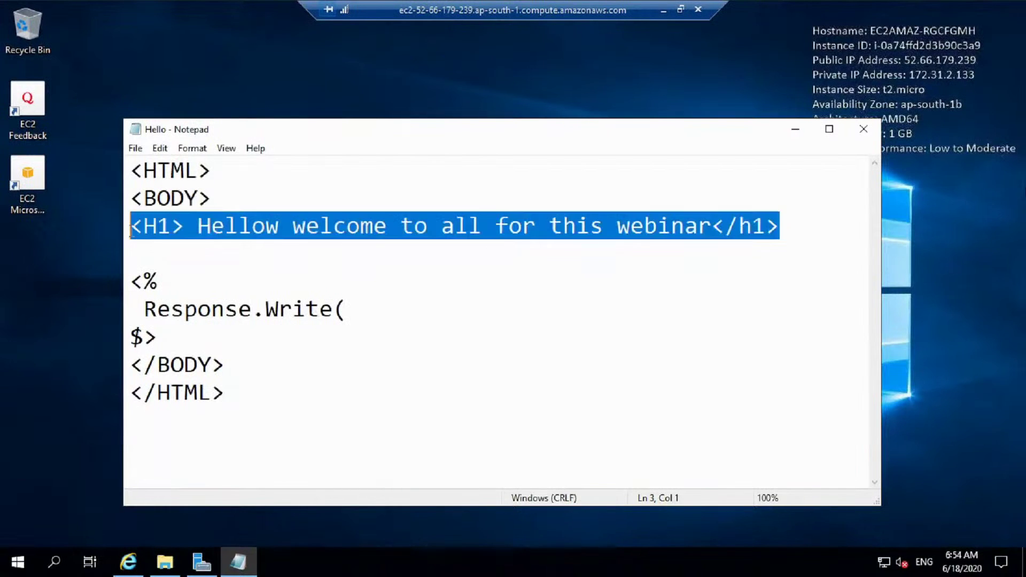
click(409, 310)
text(:)
key(BackSpace)
text(")
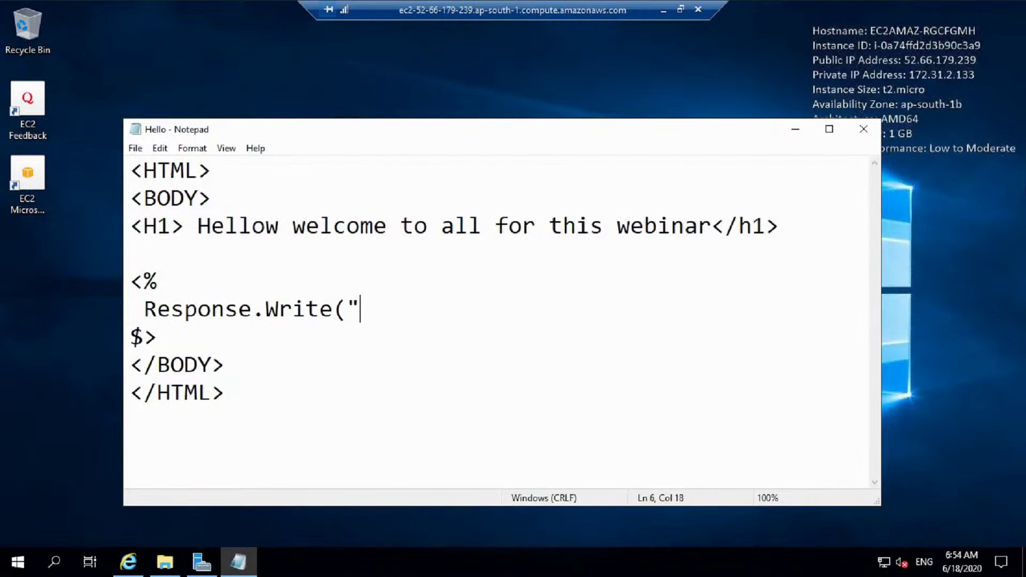
key(ctrl+v)
text("))
- Add a blank line above and below the Response.Write statement and remove its leading space
key(Return)
key(Up)
key(Up)
key(Up)
key(Down)
key(Return)
key(Delete)
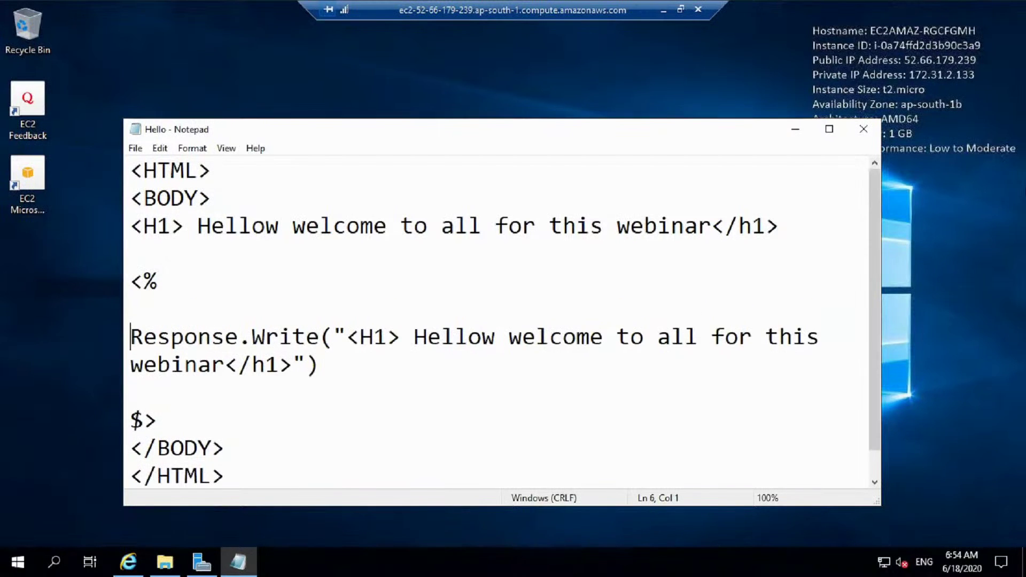
- Save the file as Hello.aspx in the inetpub\wwwroot folder
click(135, 150)
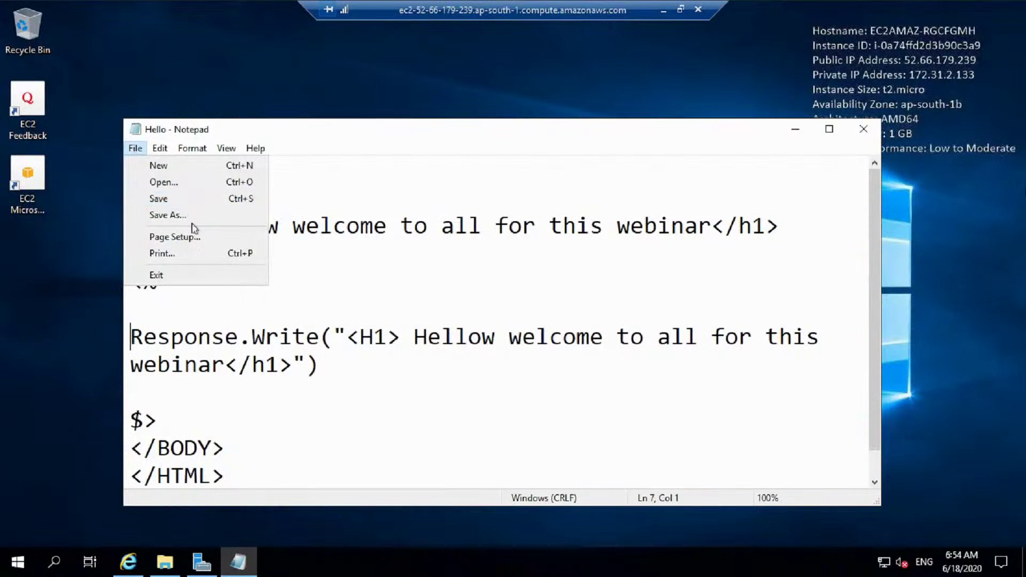
click(168, 215)
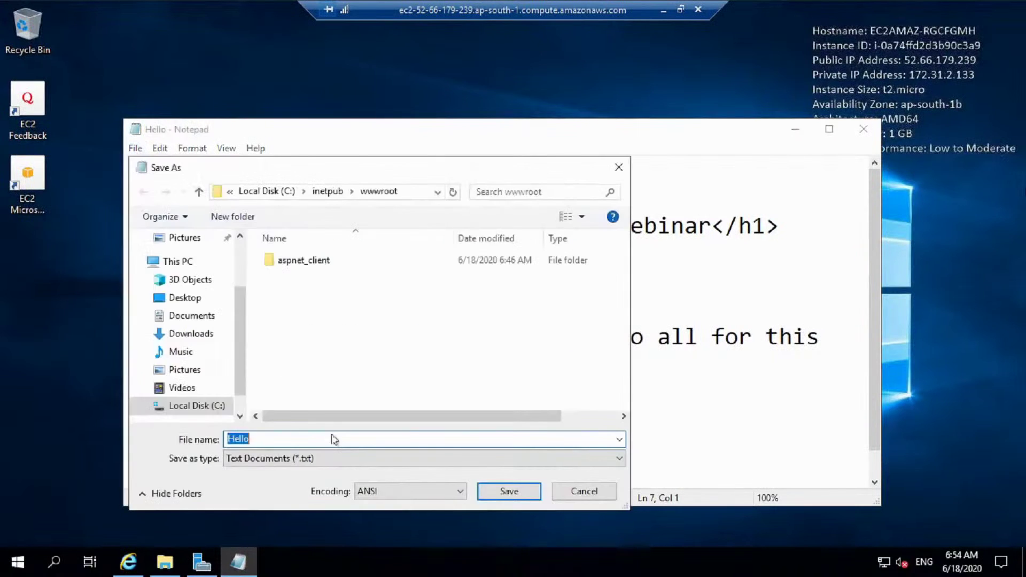
click(337, 458)
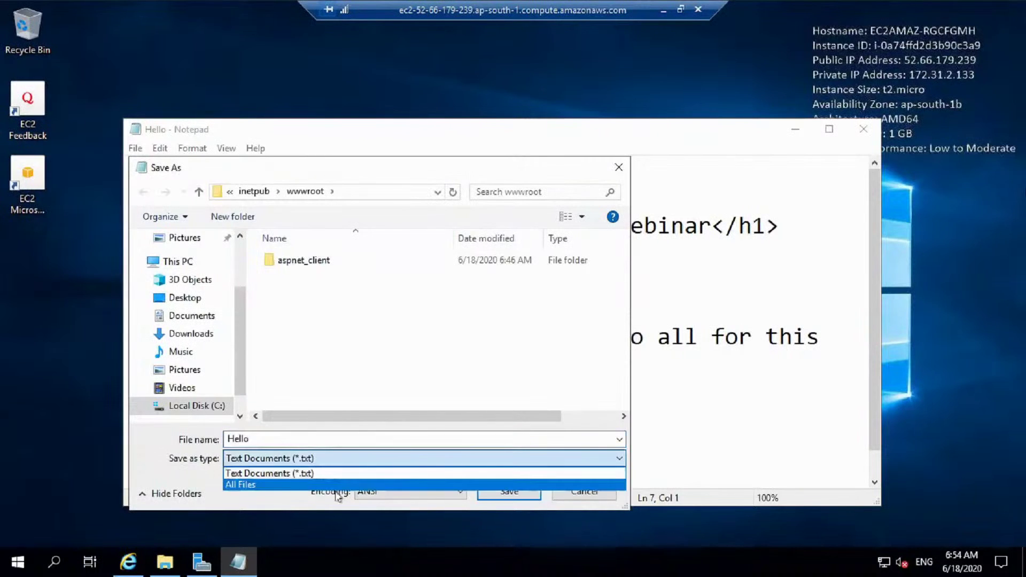
click(341, 437)
click(340, 438)
click(340, 439)
text(.a)
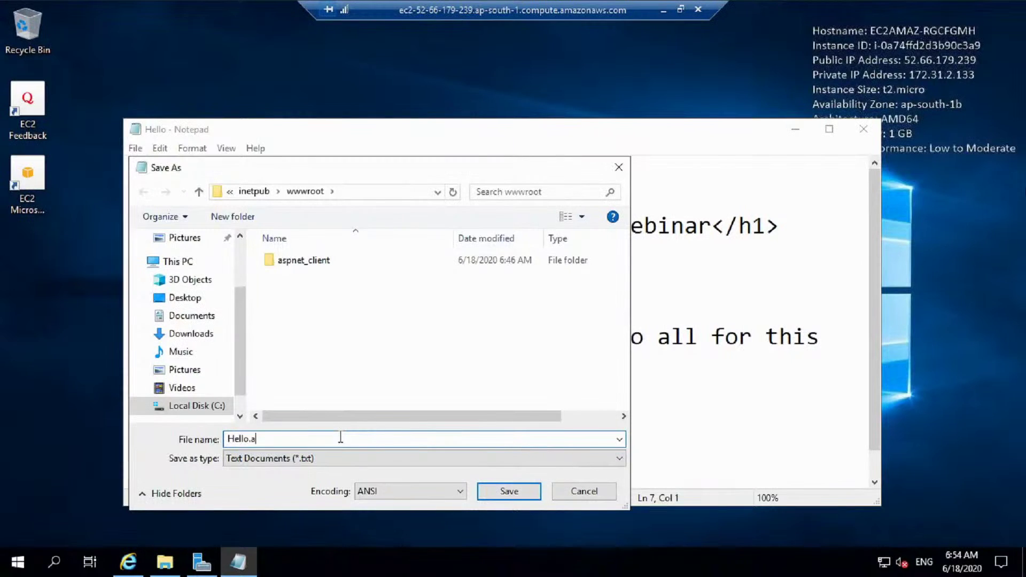
text(spx)
click(509, 491)
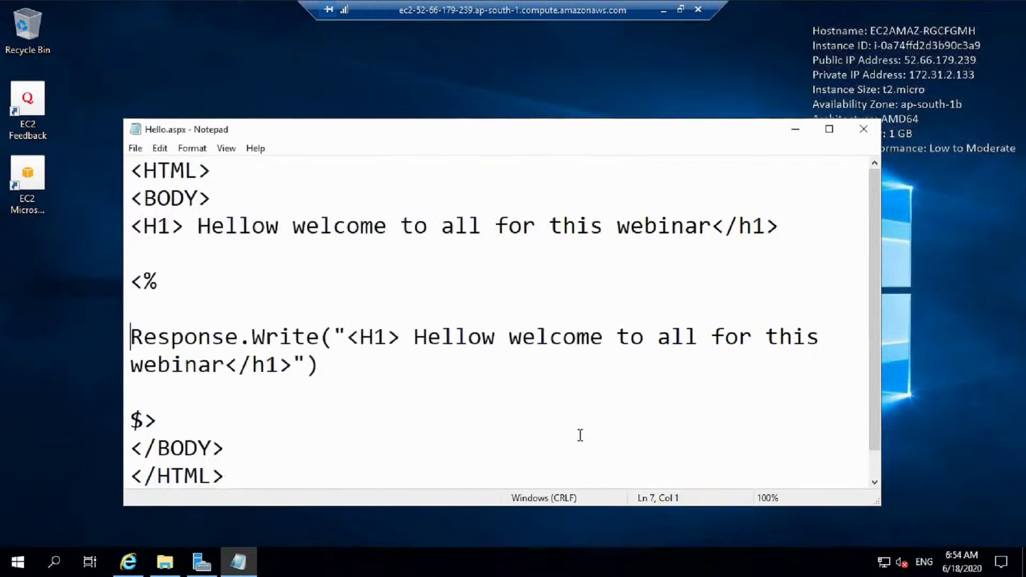
click(795, 134)
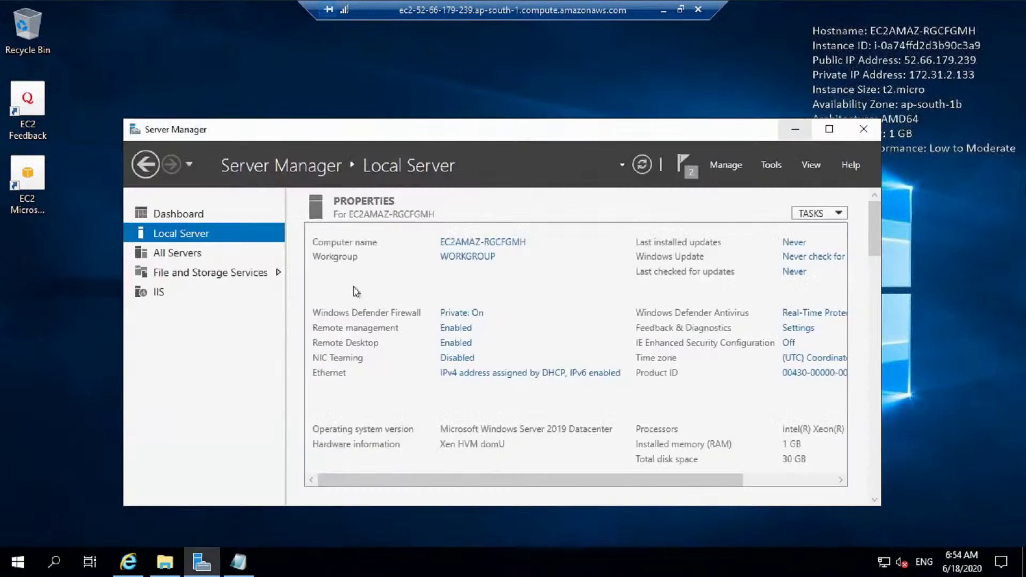
click(135, 562)
click(532, 101)
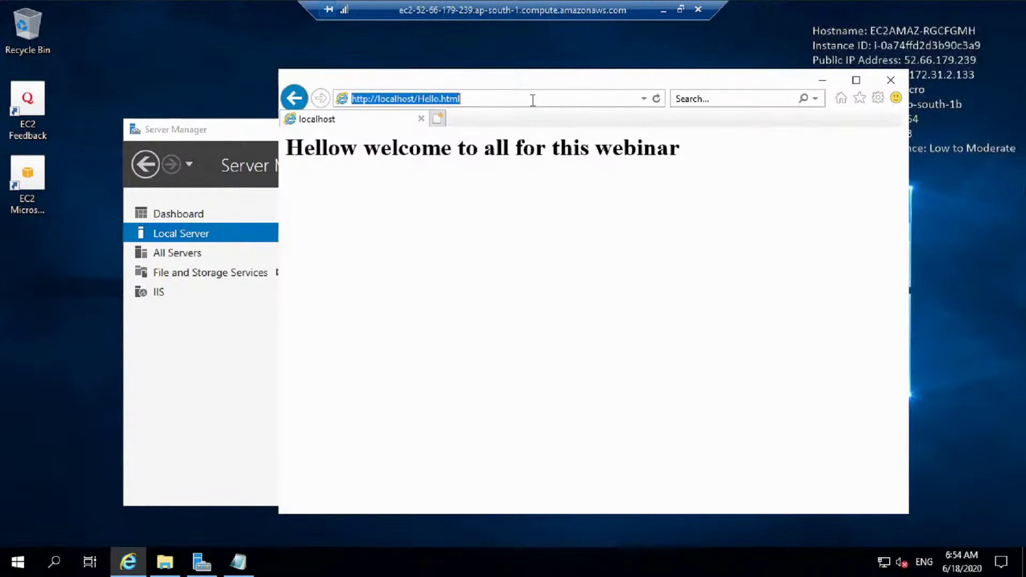
click(532, 101)
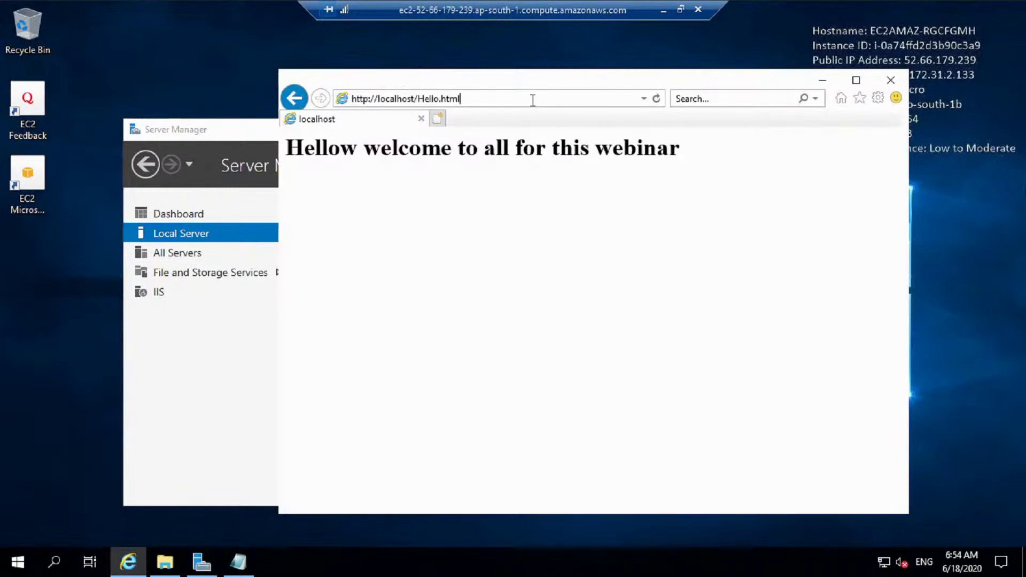
key(BackSpace)
key(BackSpace)
key(BackSpace)
key(BackSpace)
key(BackSpace)
key(BackSpace)
text(o)
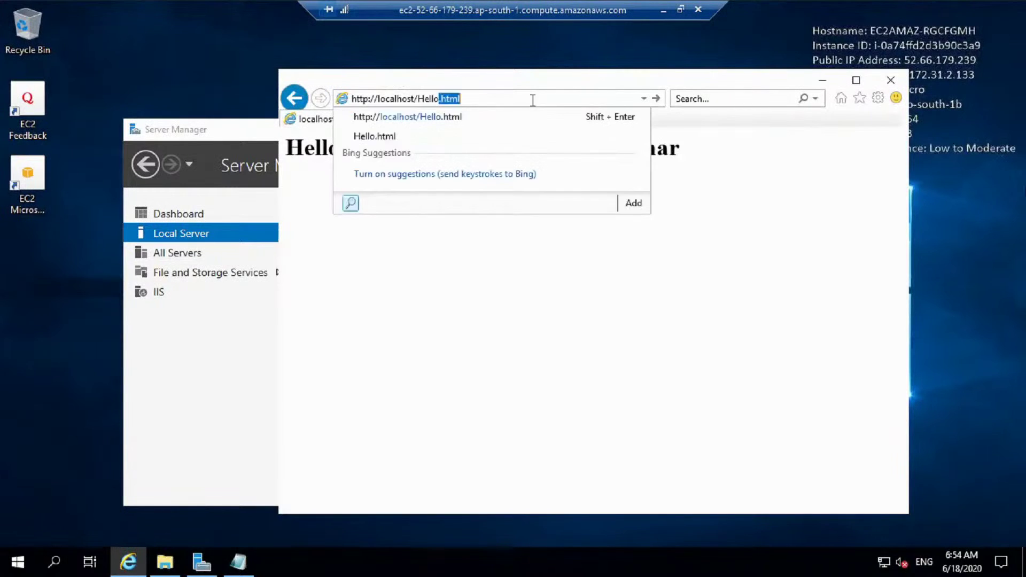
text(.aspx)
key(Return)
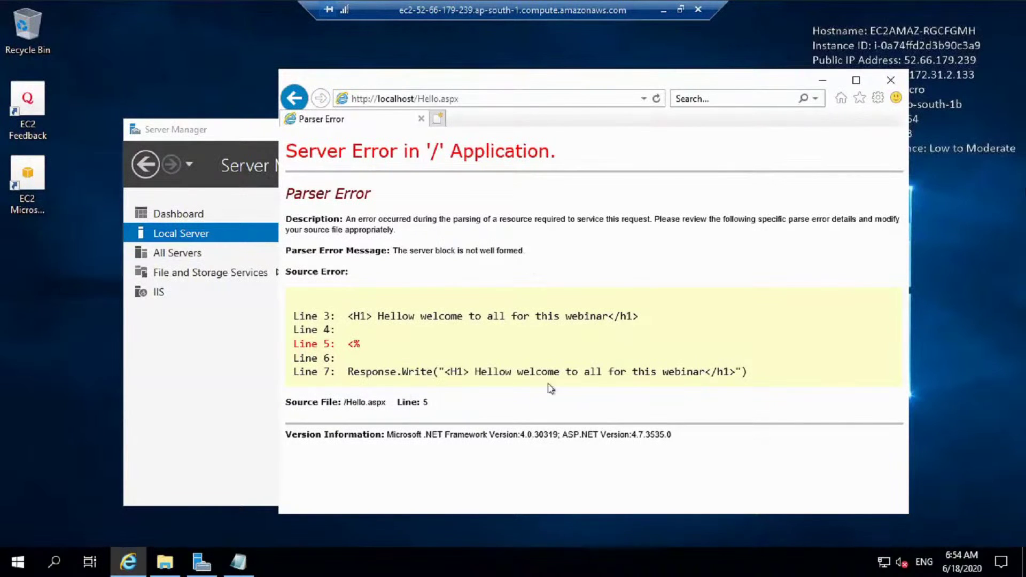
- Change "Write" to lowercase "write" in the Response statement of Hello.aspx and reload the page in the browser
click(238, 562)
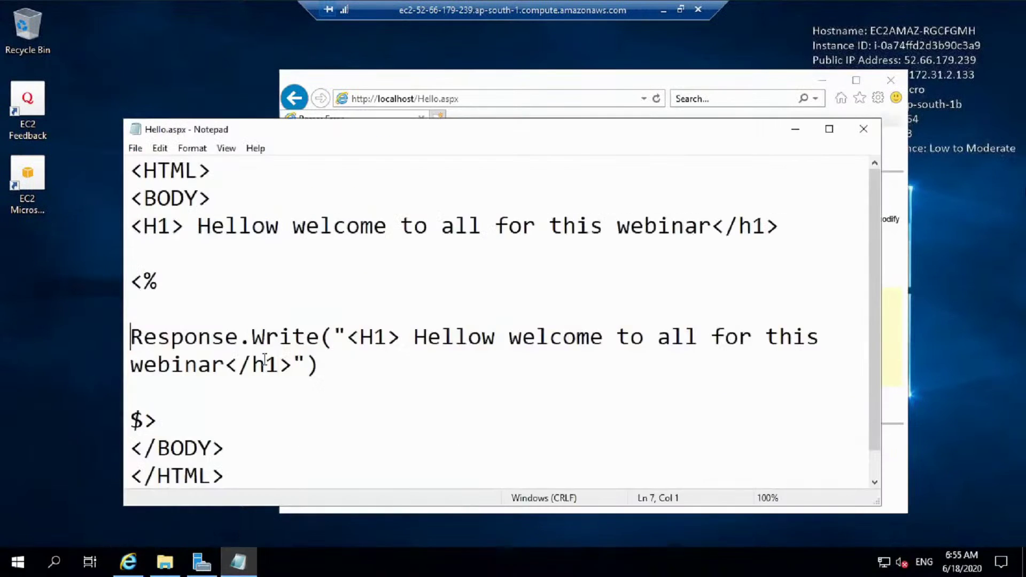
click(272, 338)
key(BackSpace)
text(w)
click(131, 571)
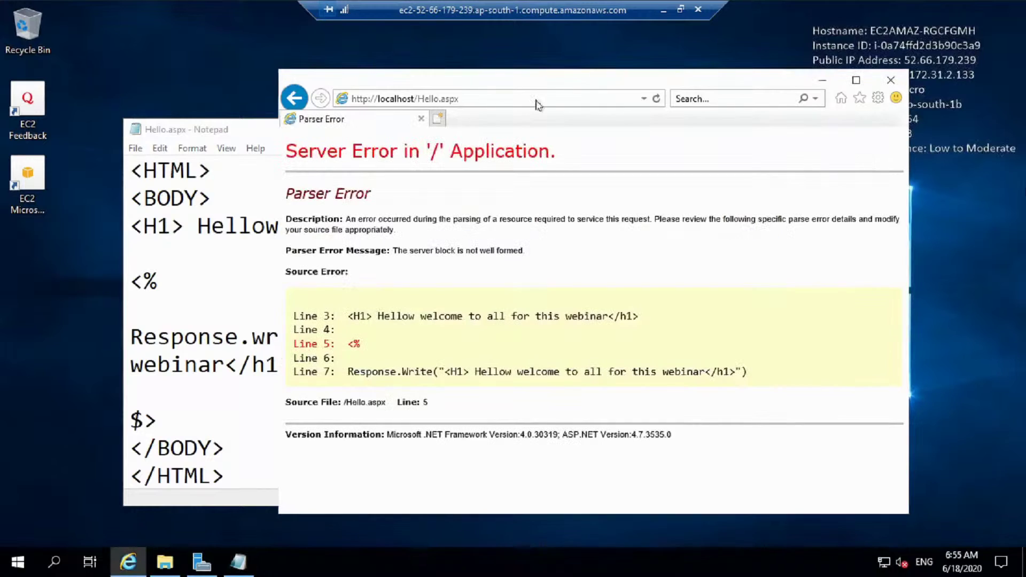
click(537, 103)
key(Return)
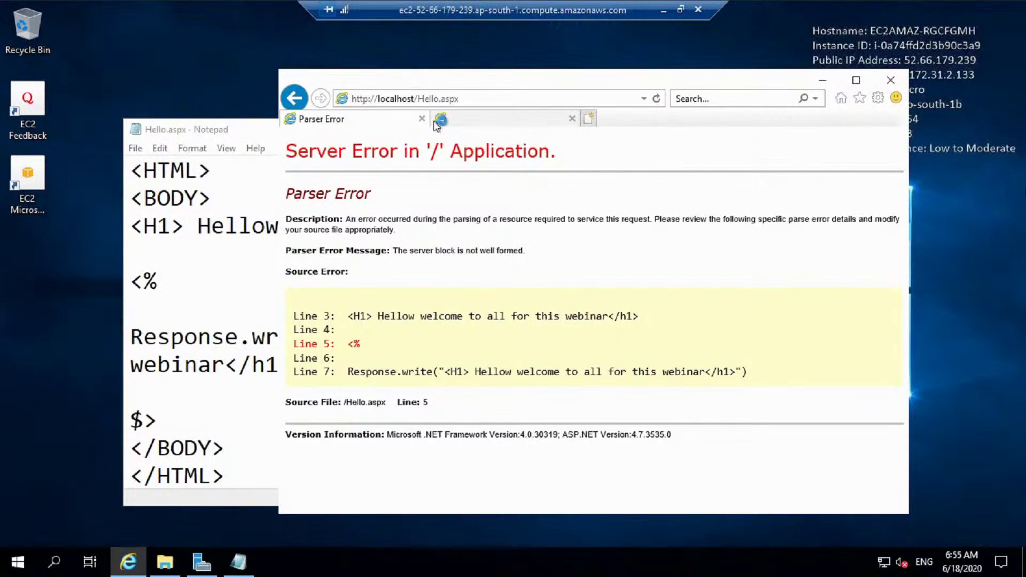
- Open google.com in a new browser tab and search for "respose.write"
click(437, 120)
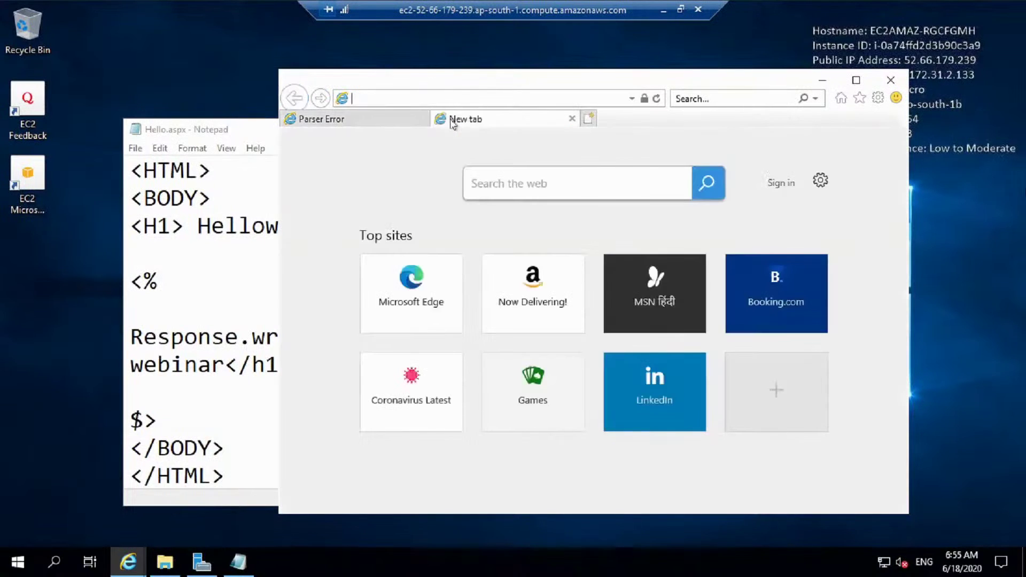
text(go)
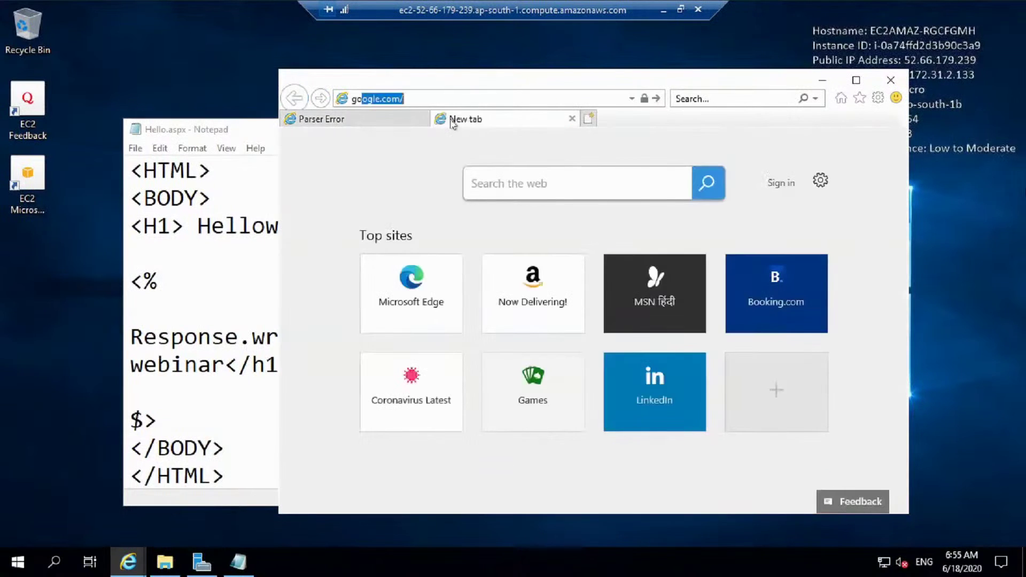
key(Return)
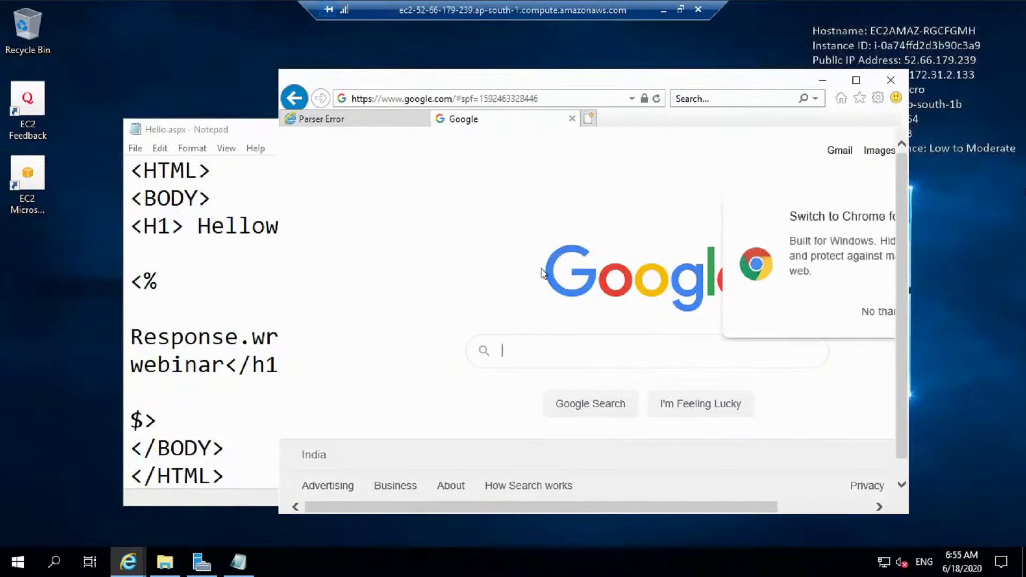
text(respo)
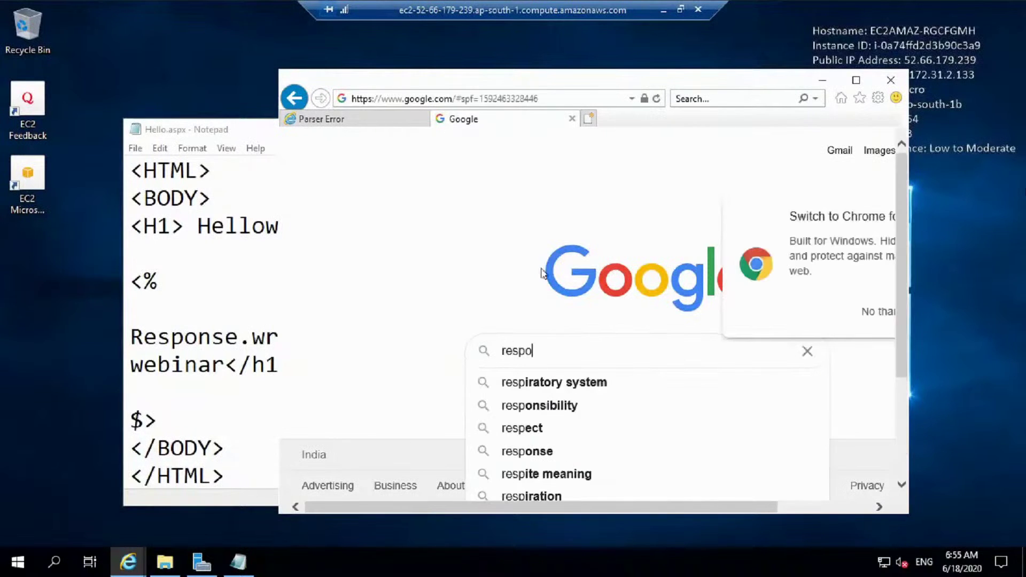
text(se.we)
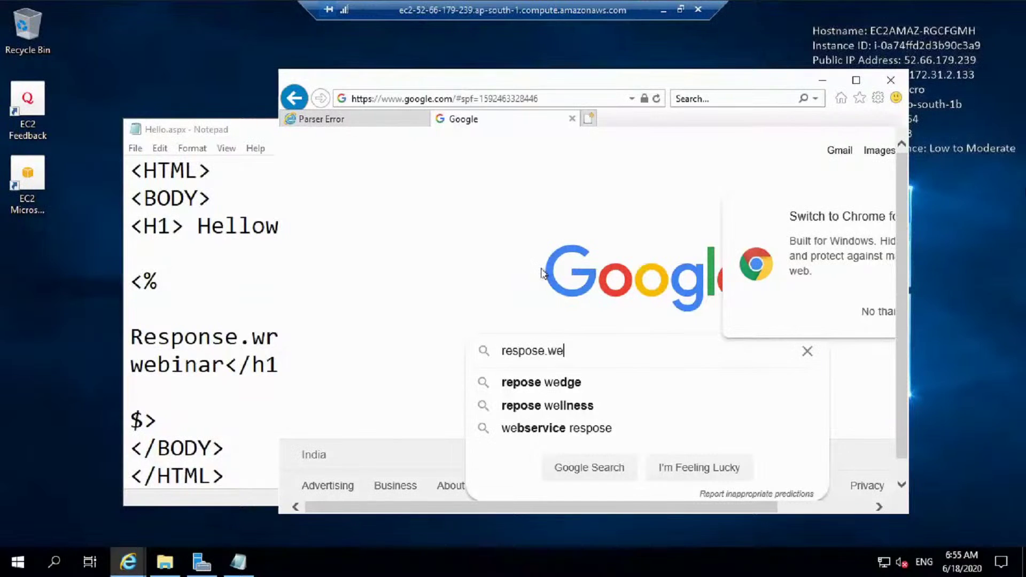
key(BackSpace)
text(riter)
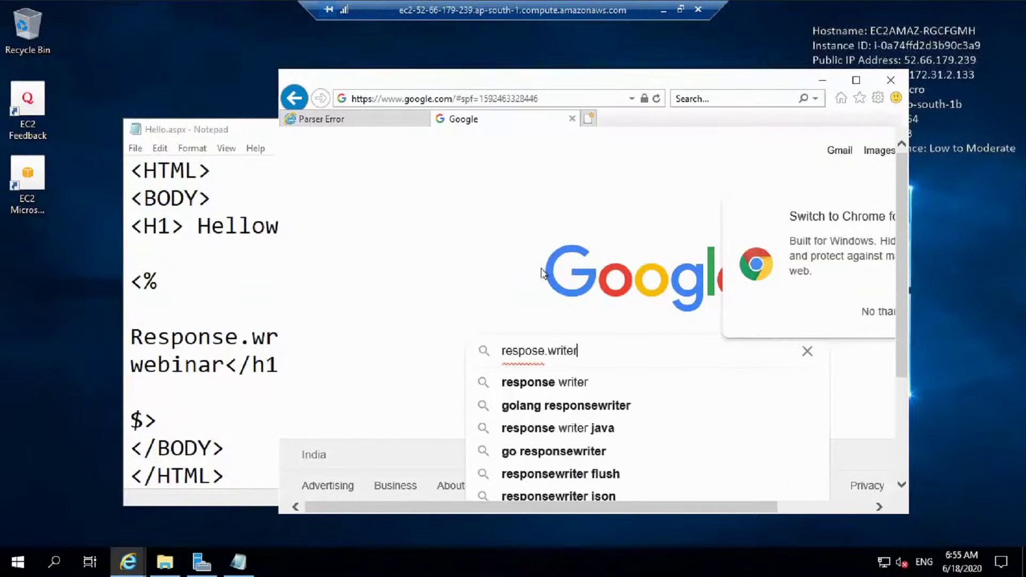
key(BackSpace)
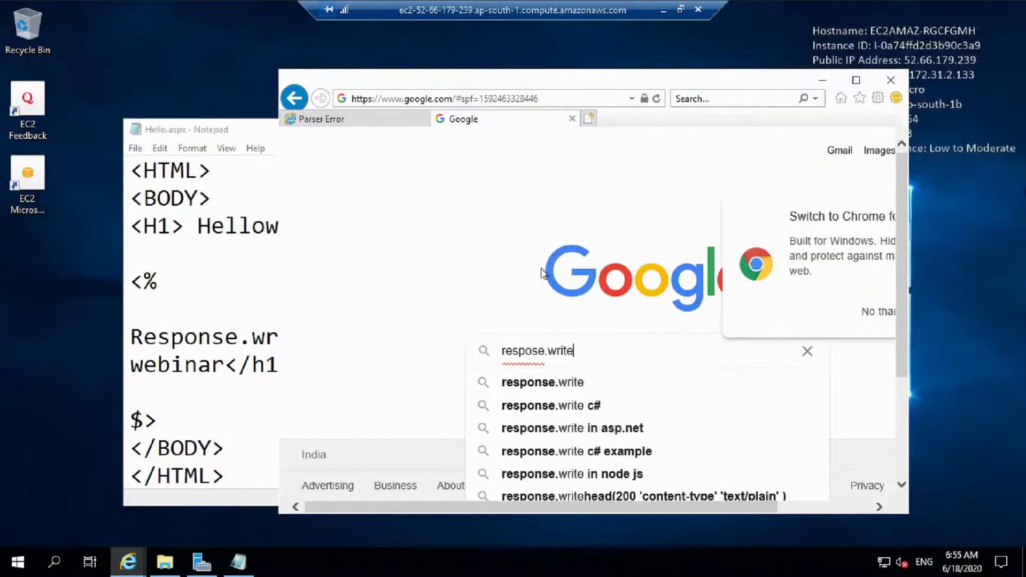
key(Return)
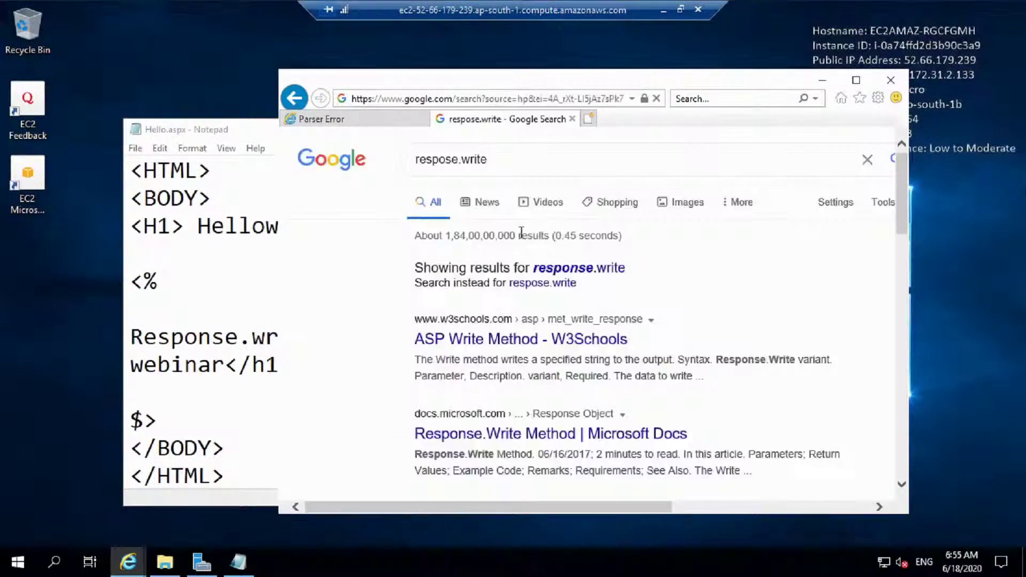
- Open the W3Schools ASP Write Method result and examine its Response.Write syntax examples
click(556, 272)
click(556, 283)
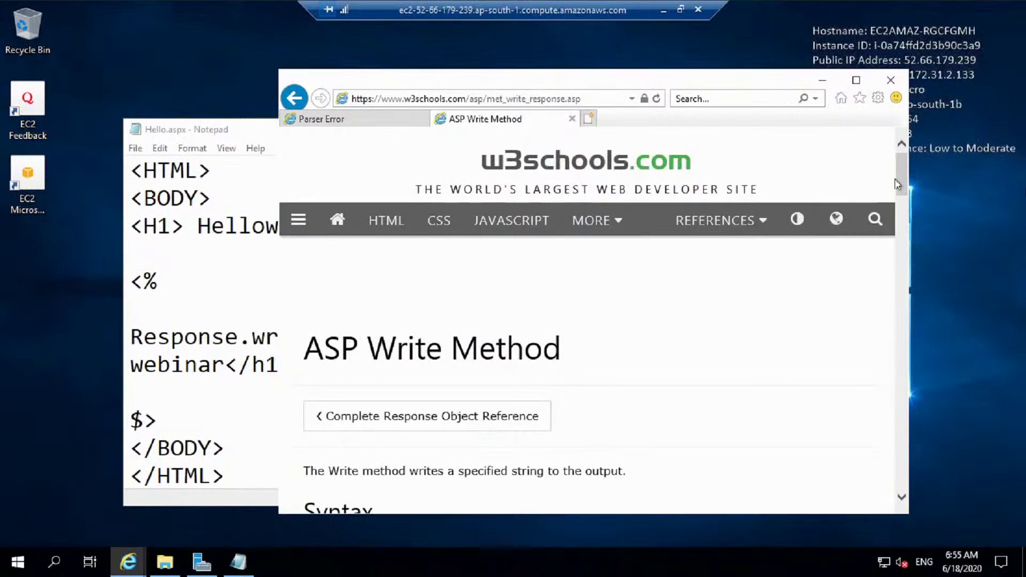
drag(900, 178, 902, 227)
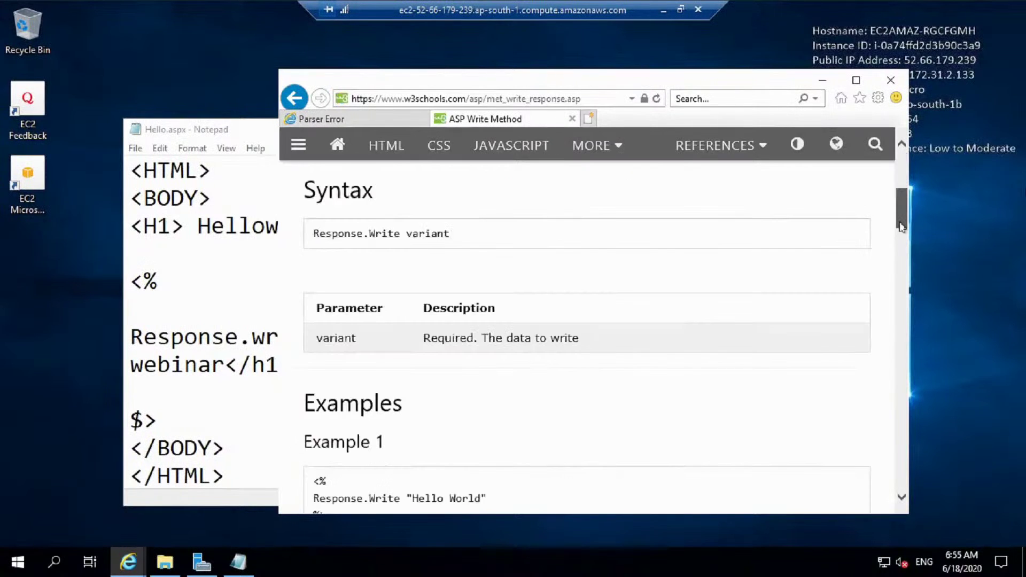
scroll(731, 270, down, 4)
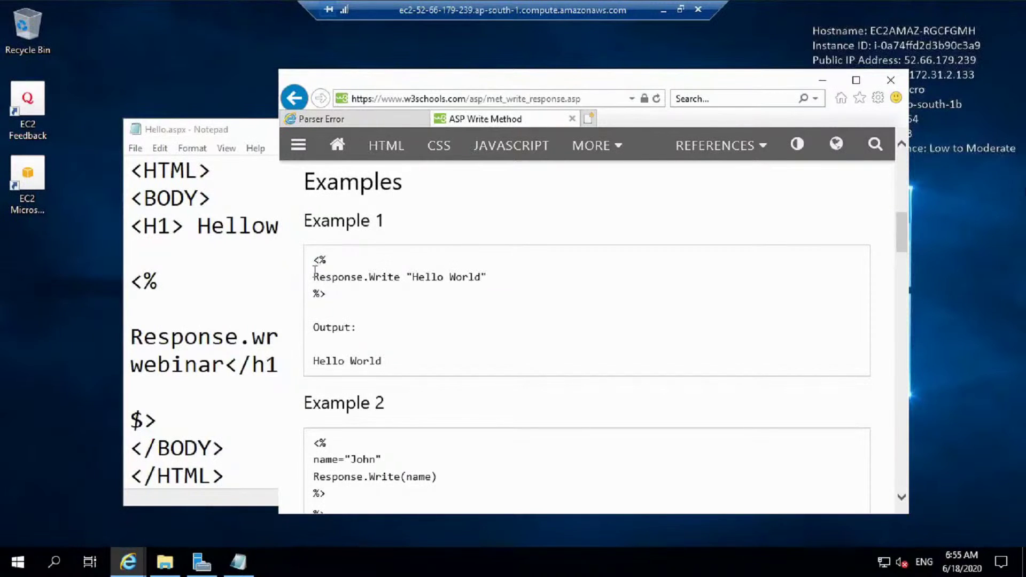
drag(313, 277, 504, 283)
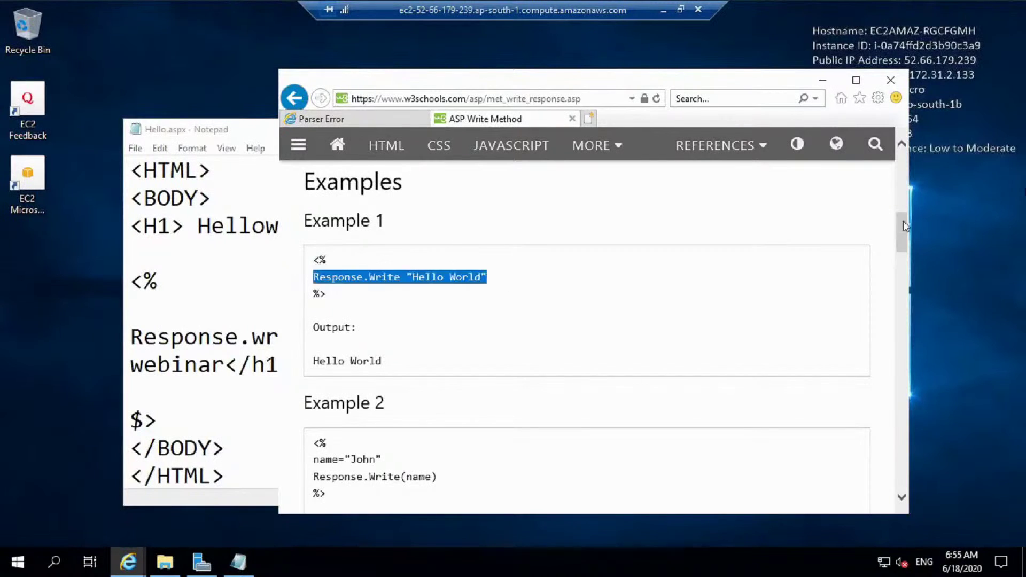
drag(903, 225, 905, 259)
scroll(906, 259, down, 1)
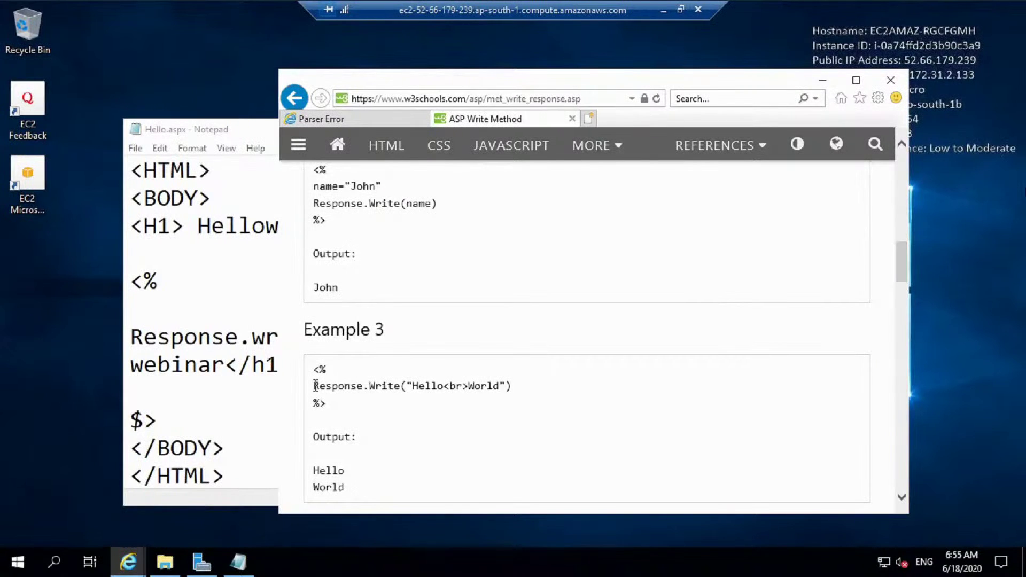
- Replace the whole Response statement in Hello.aspx with the copied Example 3 line, Response.Write("Hello<br>World")
drag(313, 385, 521, 396)
key(ctrl+c)
click(169, 362)
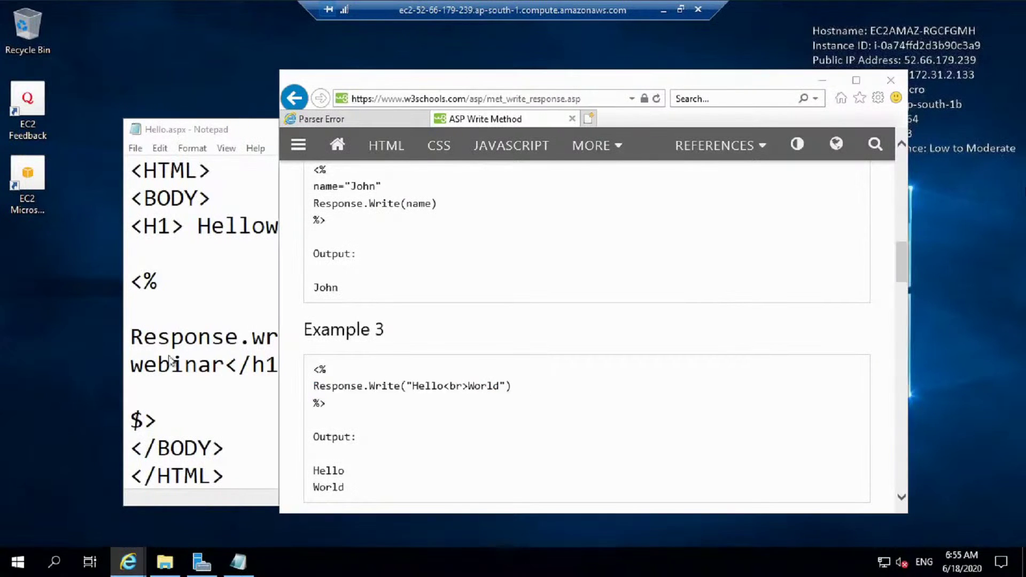
click(266, 337)
drag(319, 337, 119, 335)
key(ctrl+v)
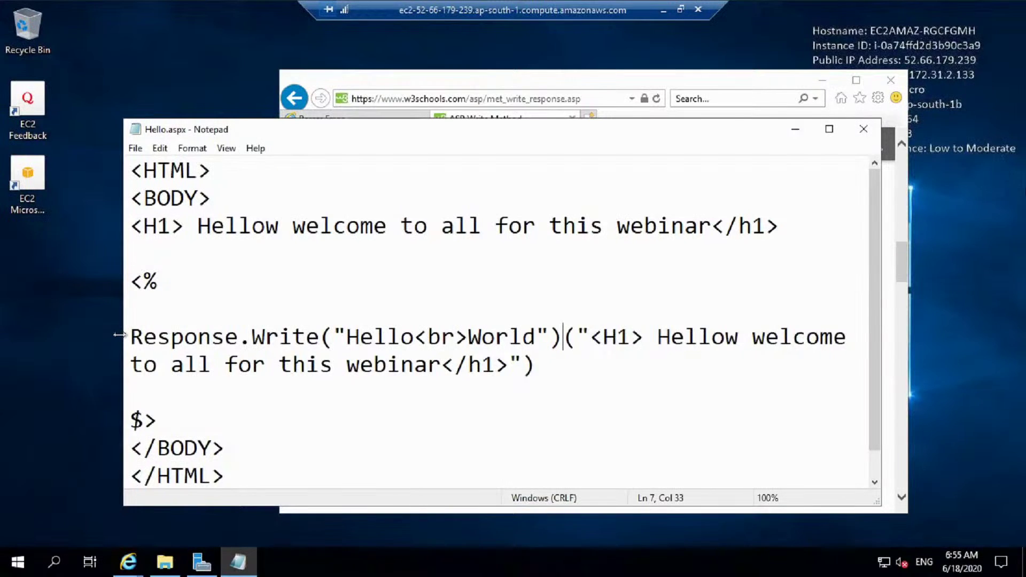
key(shift+Down)
key(shift+End)
key(Delete)
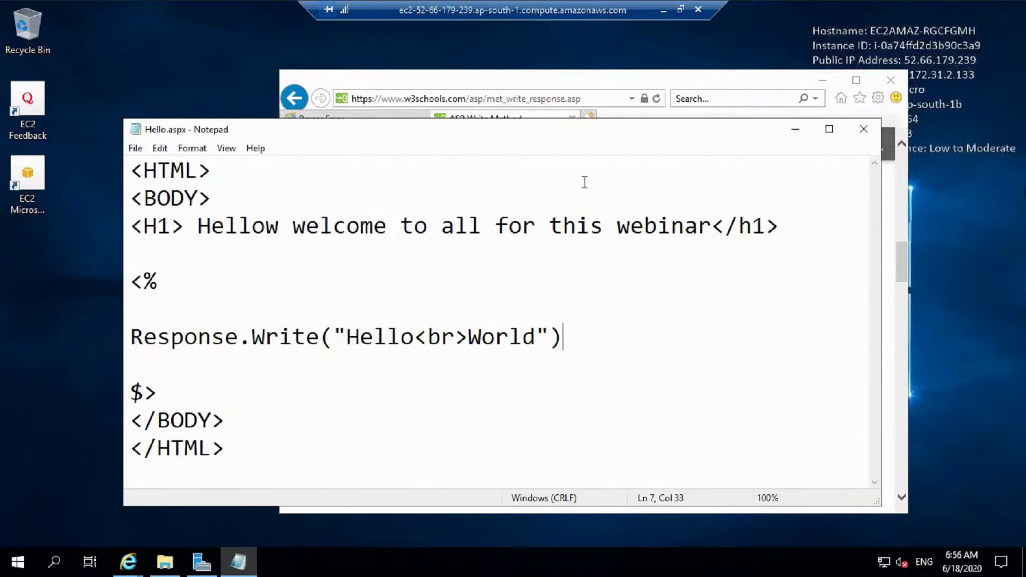
click(624, 78)
click(597, 102)
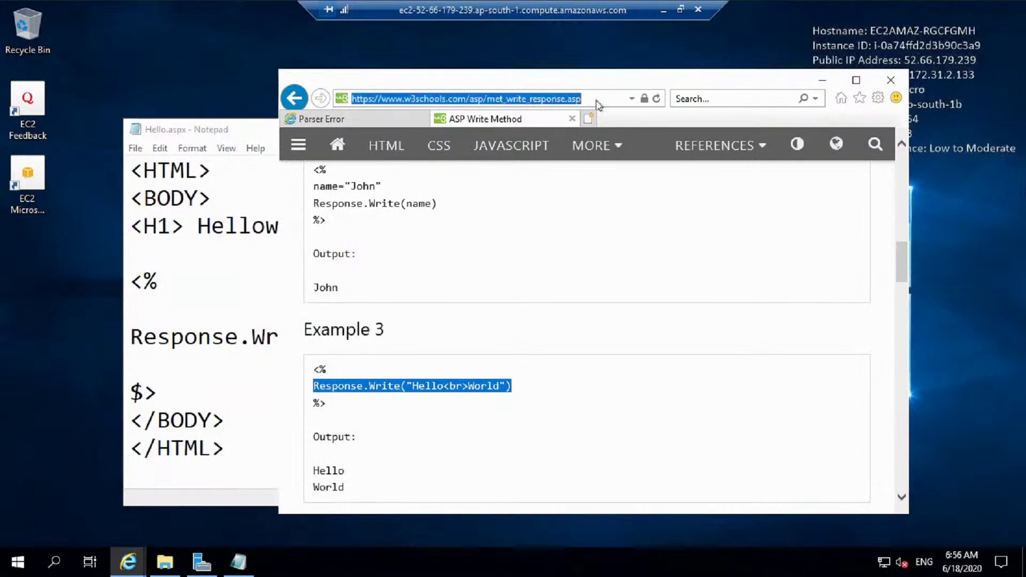
click(391, 126)
click(512, 98)
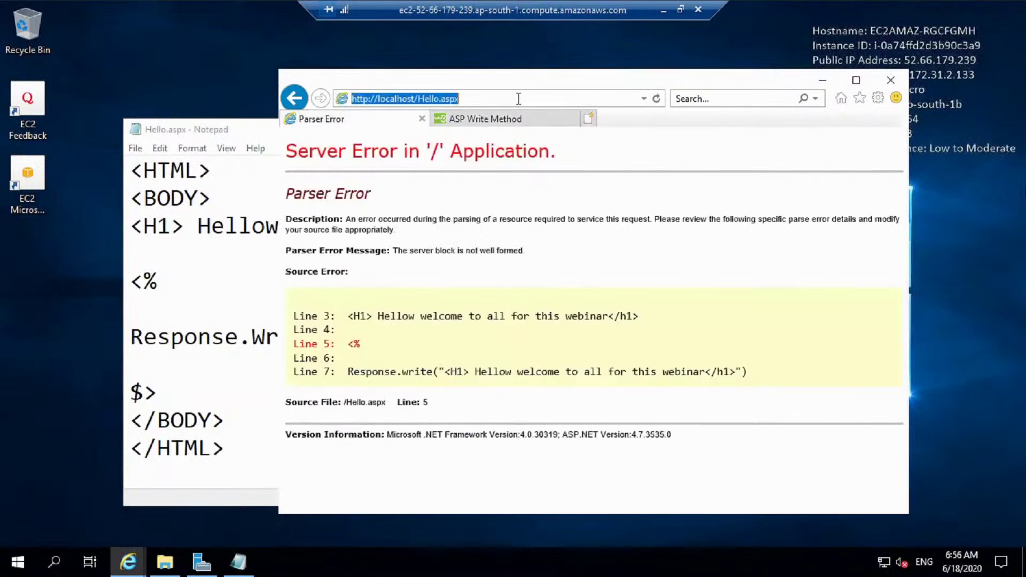
key(Return)
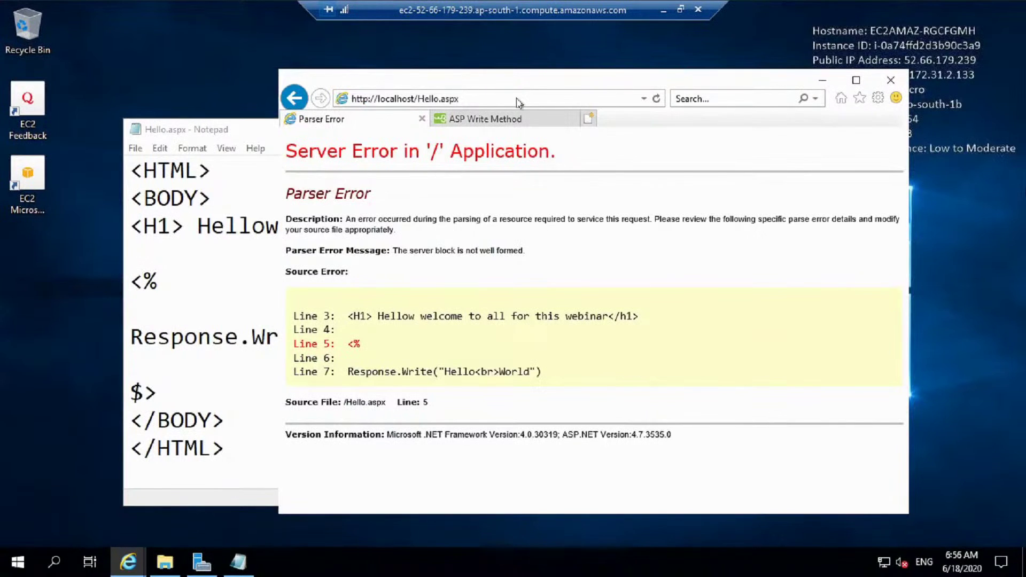
- Replace the quoted Response.Write text in Hello.aspx with "Hello" and reload the page in the browser
click(221, 318)
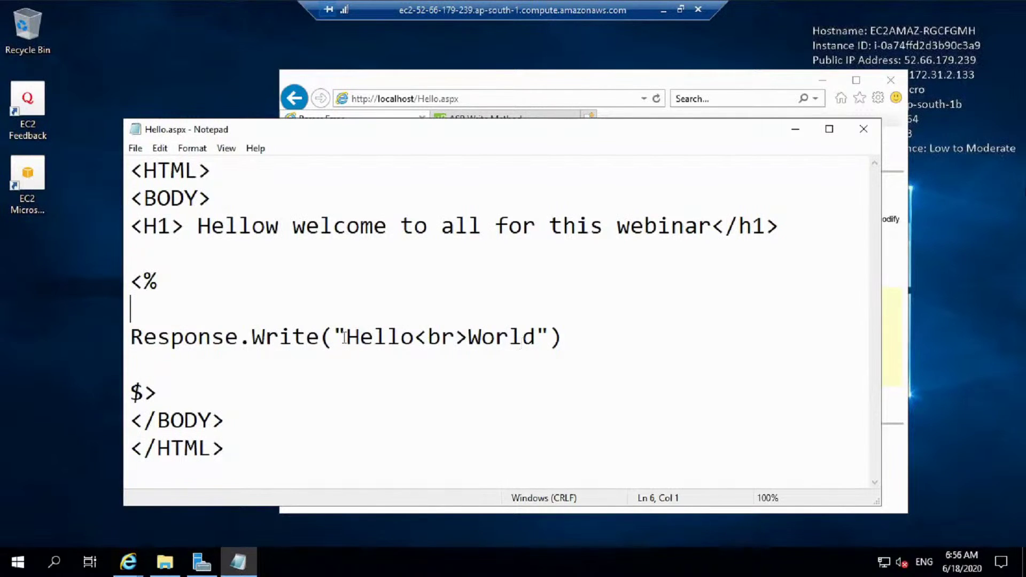
drag(346, 338, 361, 337)
drag(571, 343, 532, 342)
text(He)
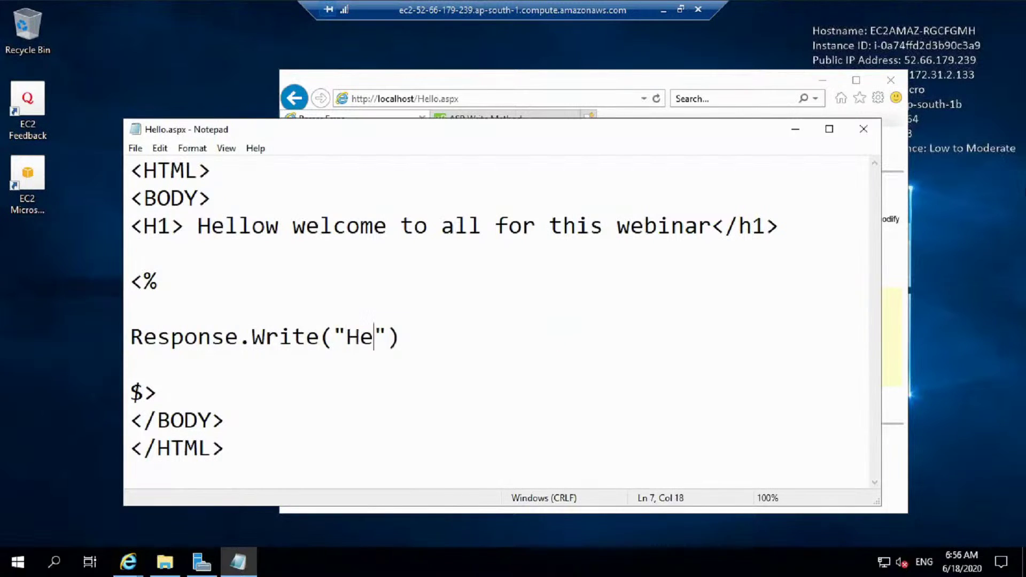
text(llo)
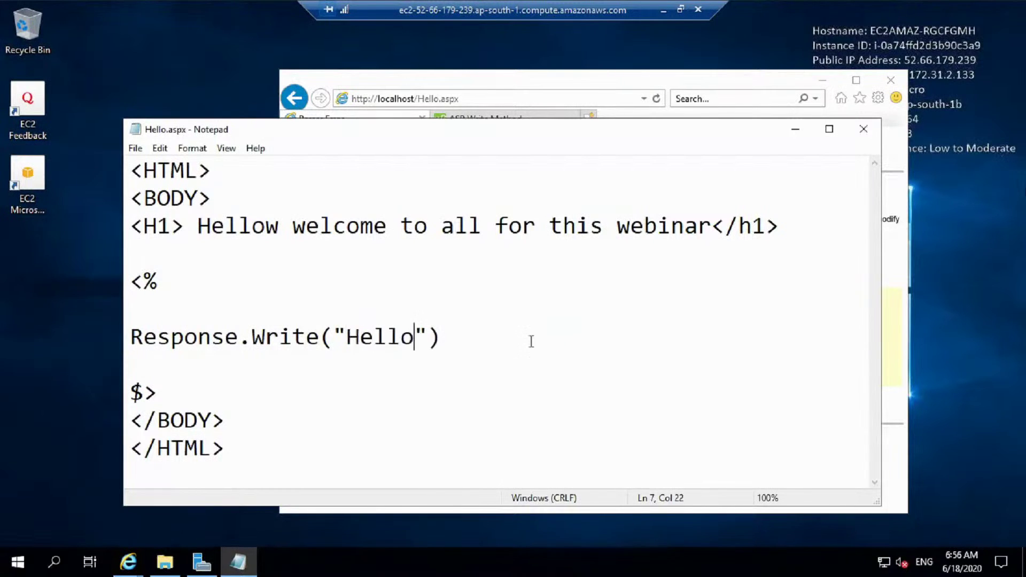
click(521, 96)
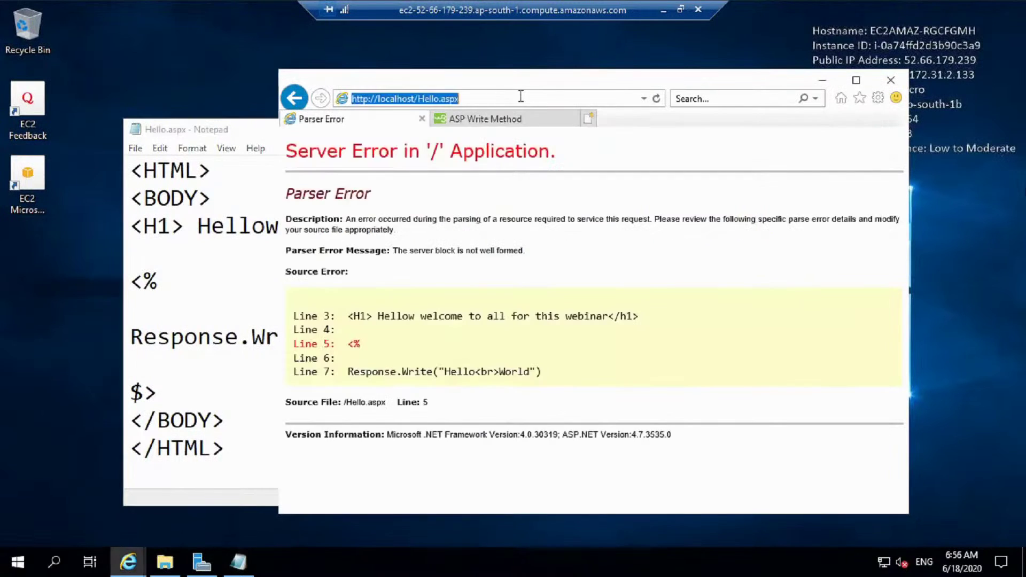
key(Return)
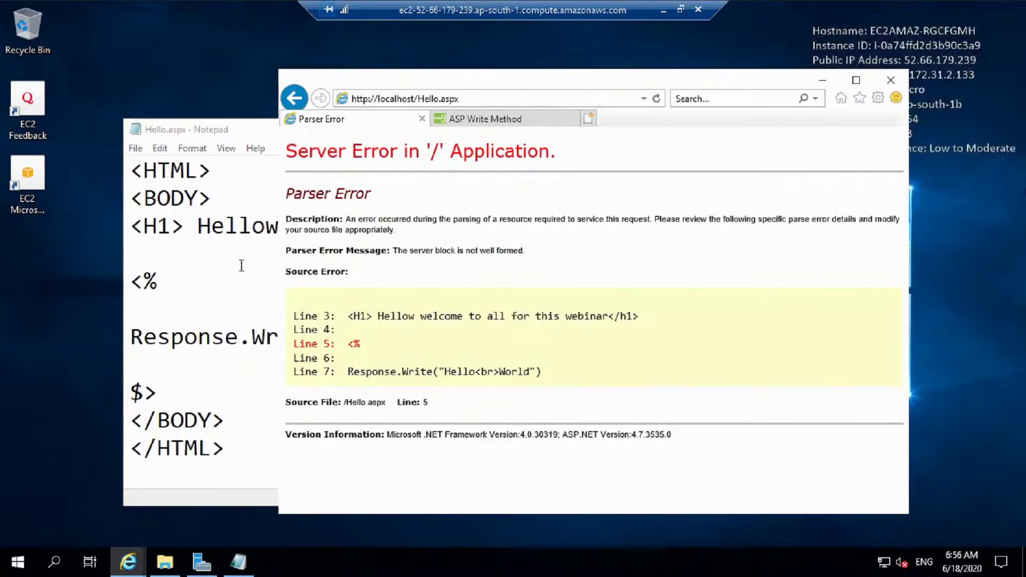
click(209, 299)
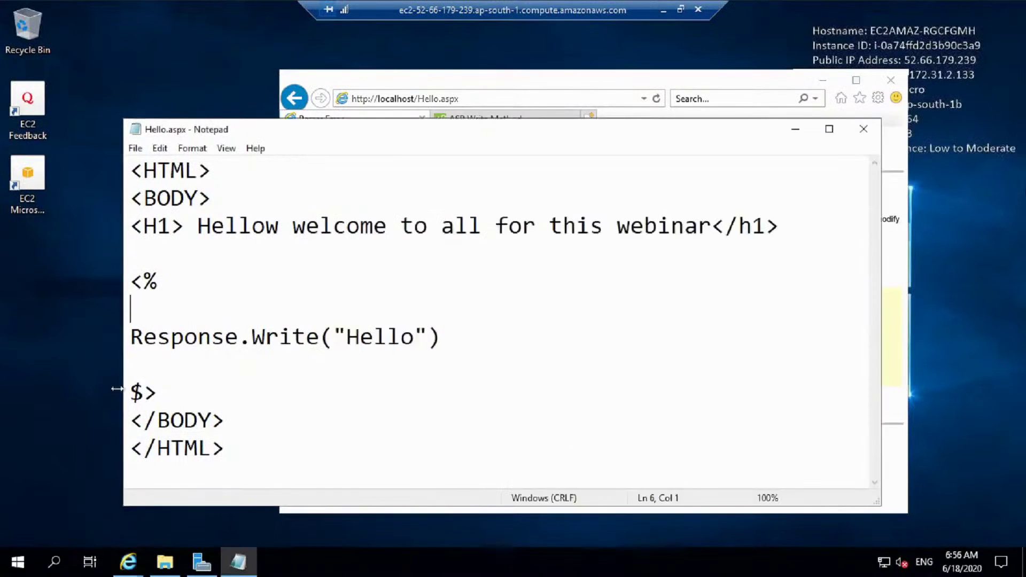
click(147, 392)
key(BackSpace)
text(%)
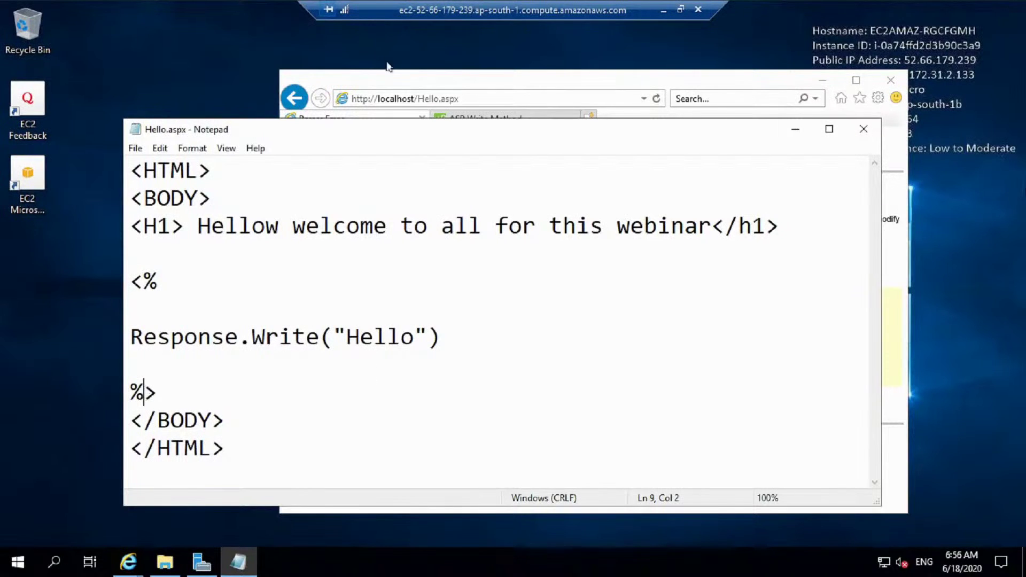
click(484, 97)
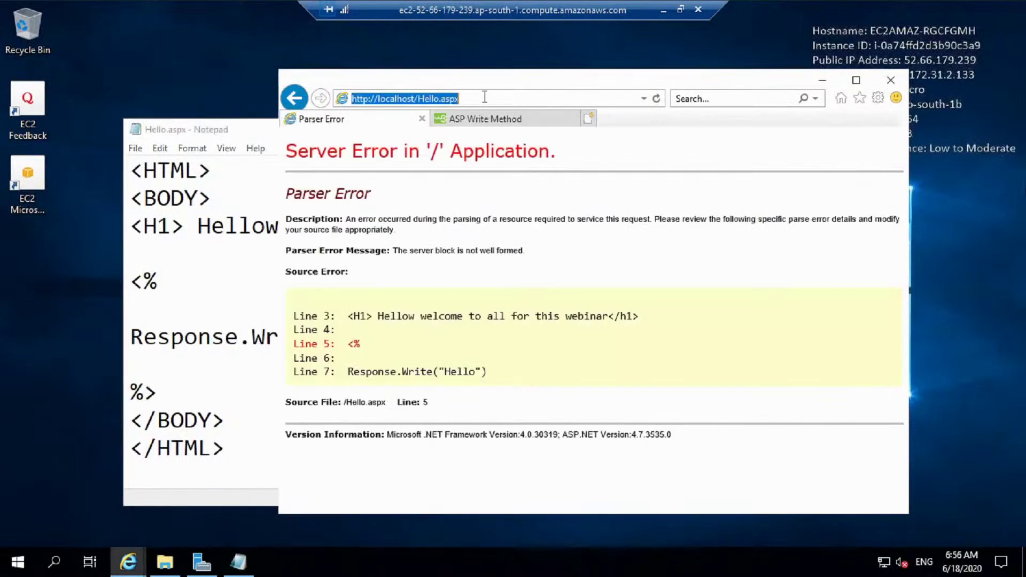
key(Return)
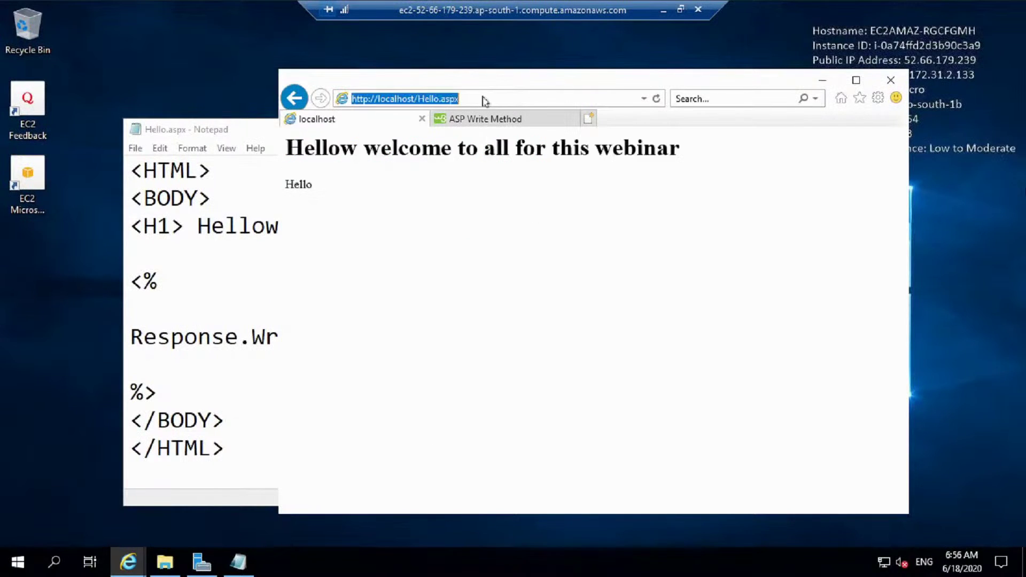
- Compare the Response.Write("Hello") line in Hello.aspx with the text on the localhost page
click(171, 253)
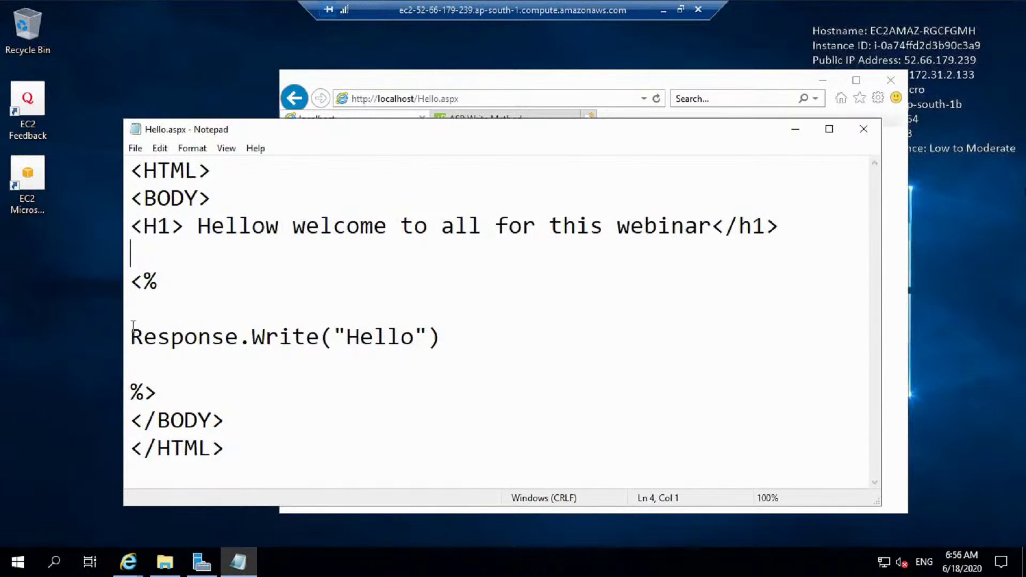
click(471, 341)
shift+click(470, 341)
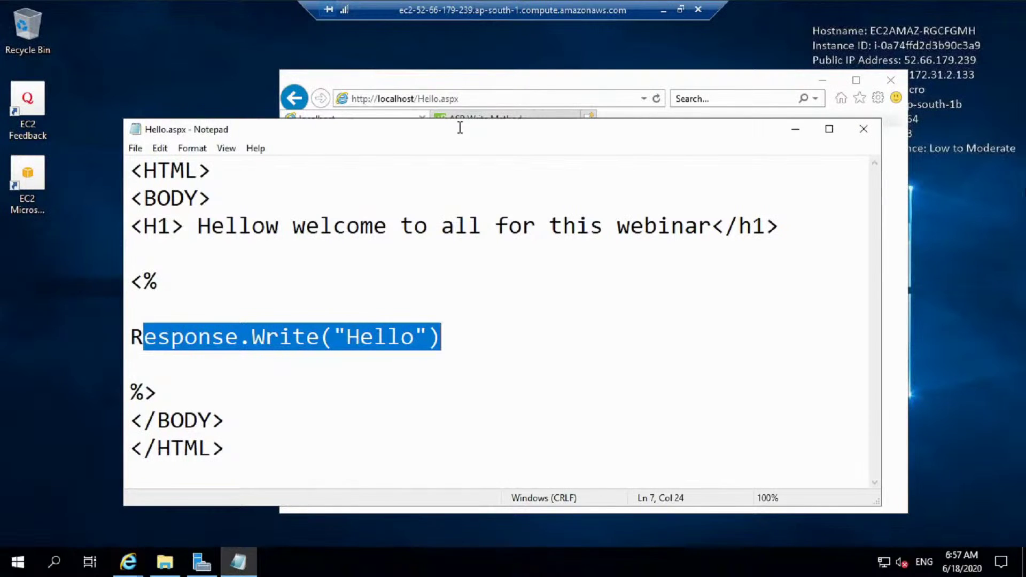
click(511, 102)
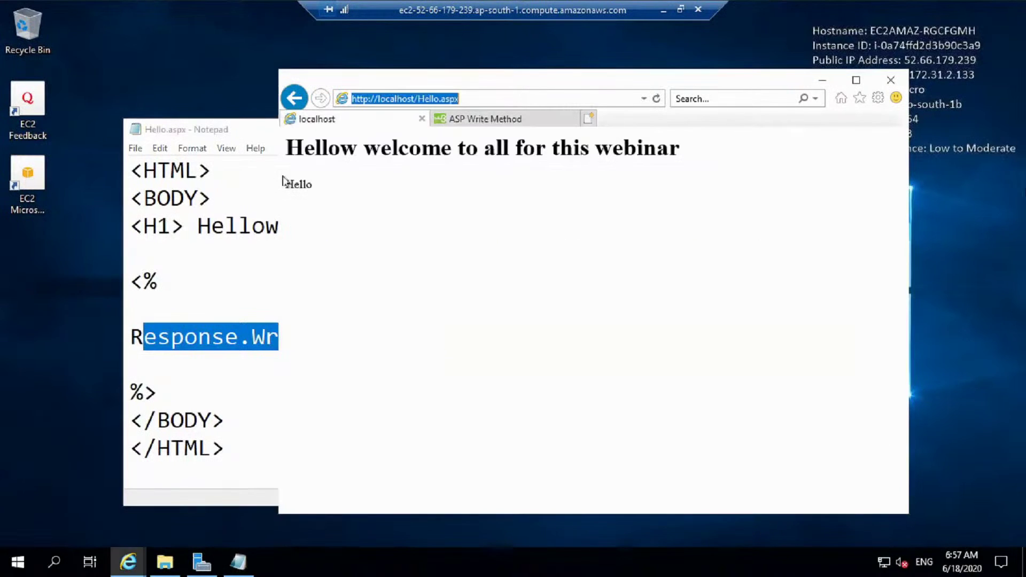
drag(283, 181, 319, 148)
click(355, 147)
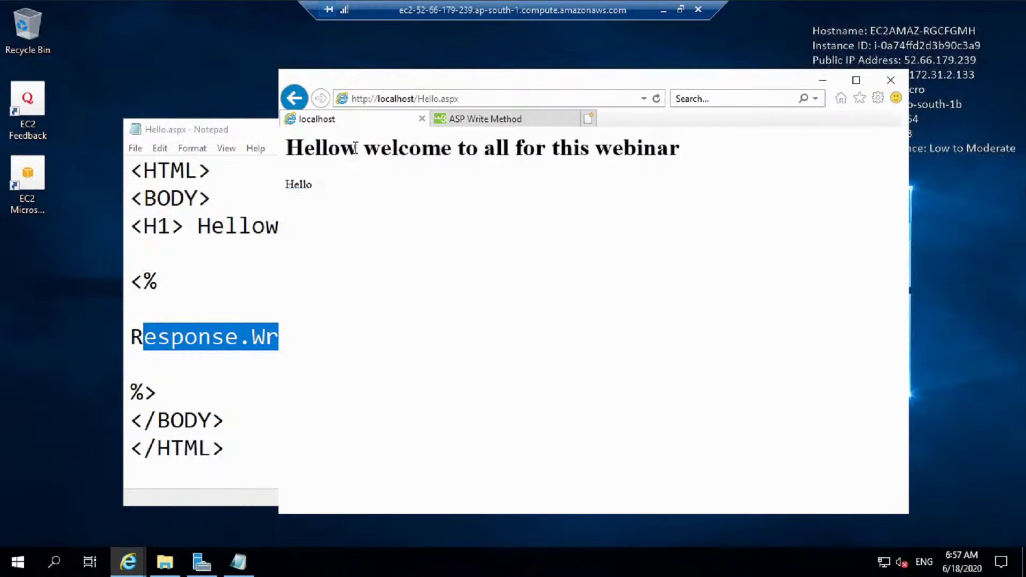
- Move the whole H1 welcome line into the Response.Write quotes in place of Hello, and reload the localhost page
click(184, 225)
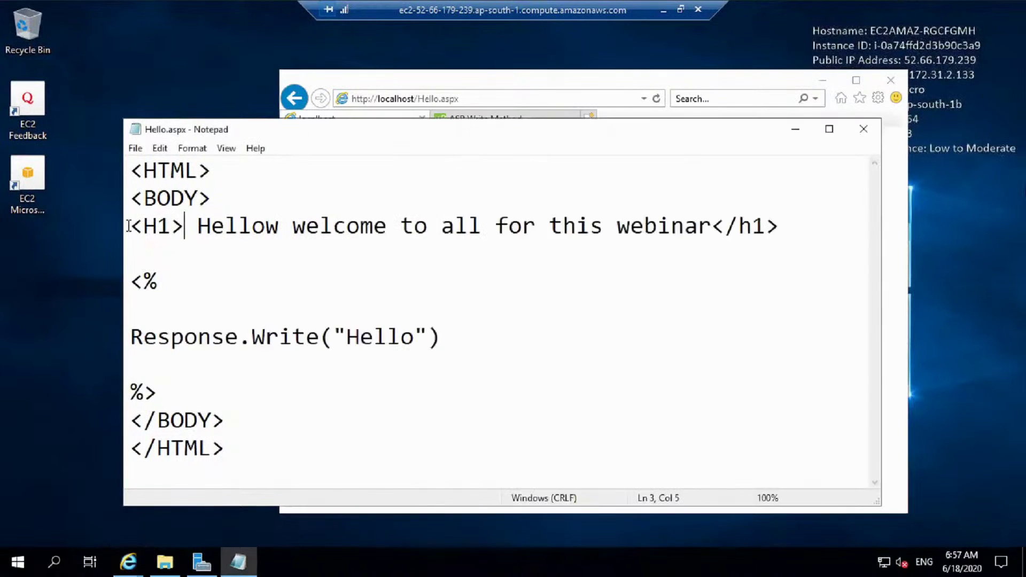
drag(129, 226, 779, 228)
key(ctrl+c)
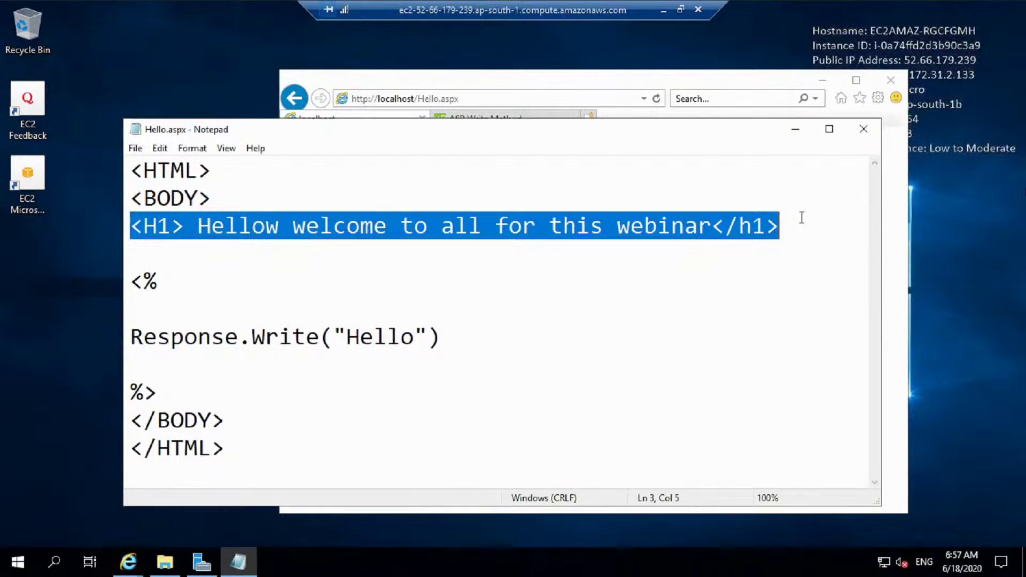
key(Delete)
double_click(346, 336)
key(ctrl+v)
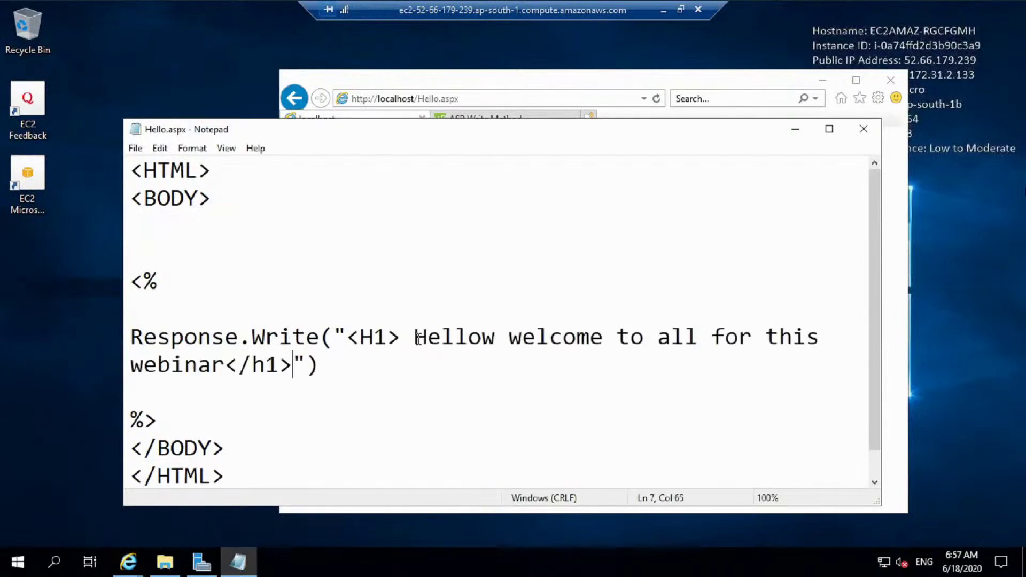
click(528, 98)
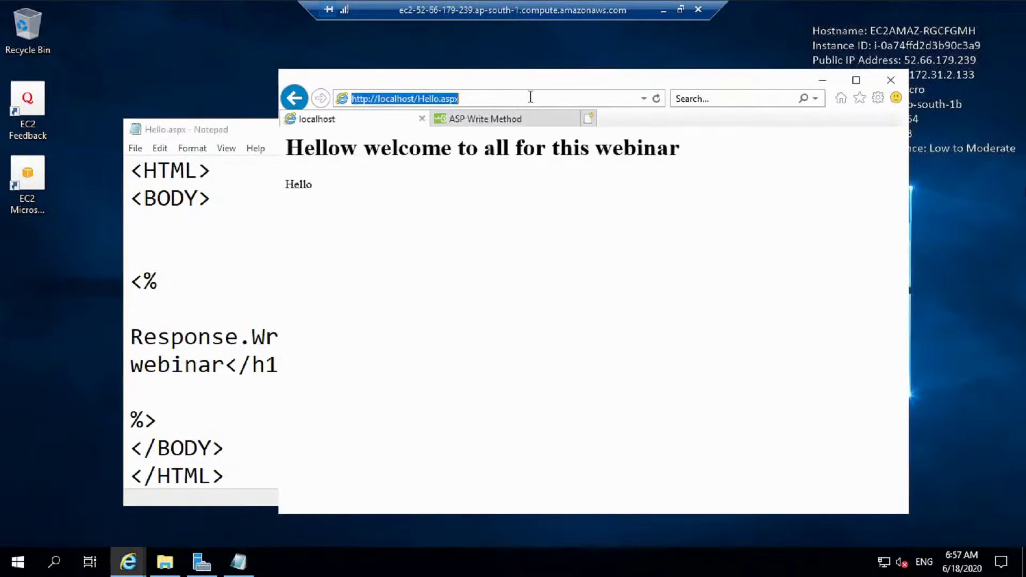
key(Return)
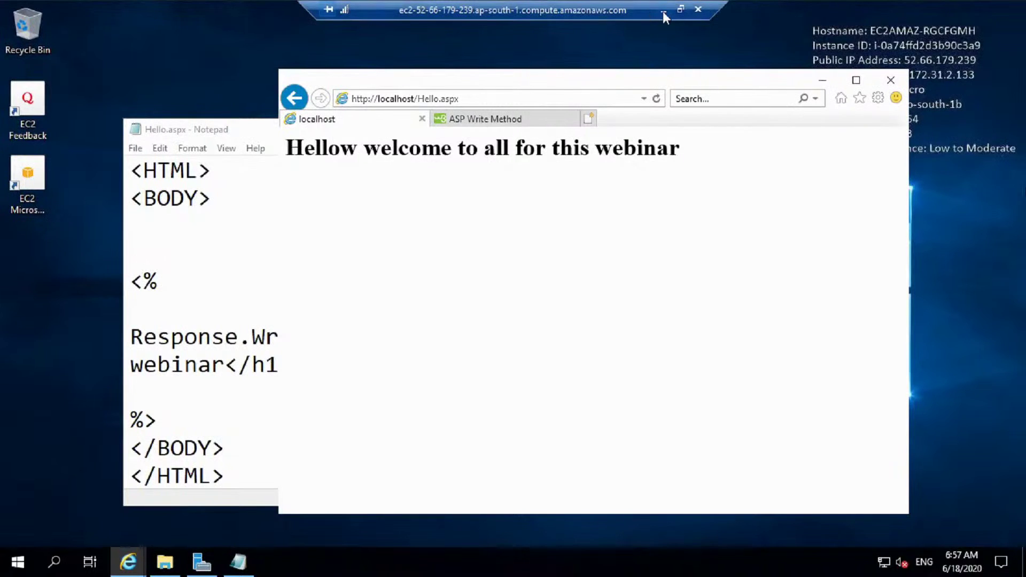
- Switch to Chrome on the local computer and open ec2-52-66-179-239.ap-south-1.compute.amazonaws.com/Hello.aspx in the tab showing Hello.html
click(662, 11)
key(ctrl+Tab)
click(292, 21)
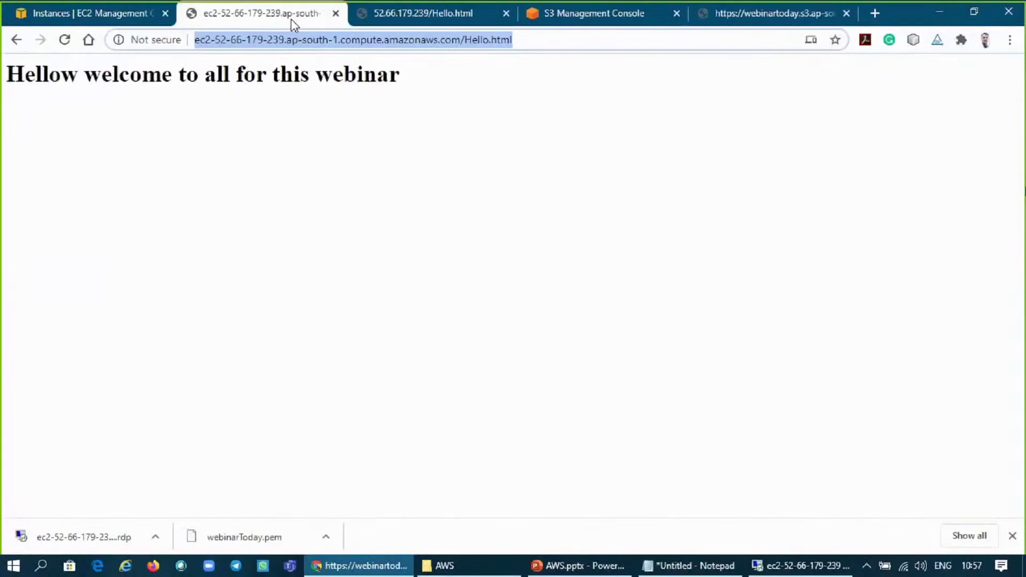
click(546, 46)
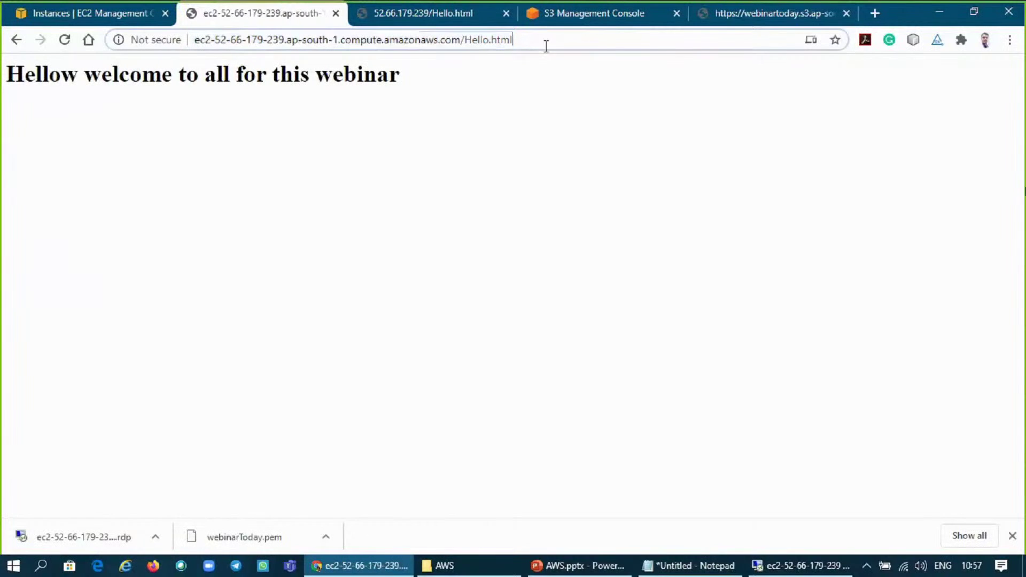
key(BackSpace)
key(BackSpace)
key(BackSpace)
key(BackSpace)
key(BackSpace)
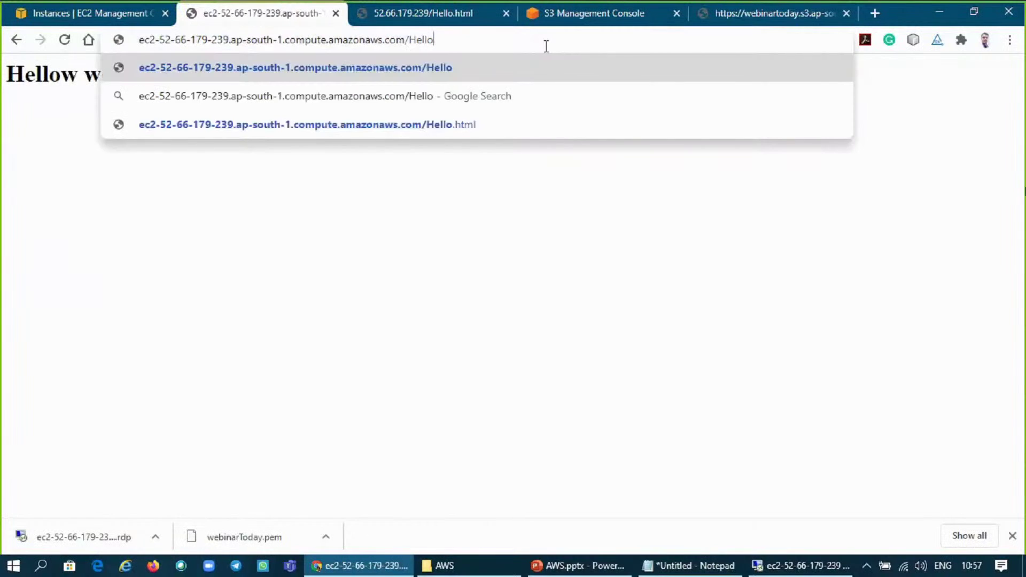
text(.aspx)
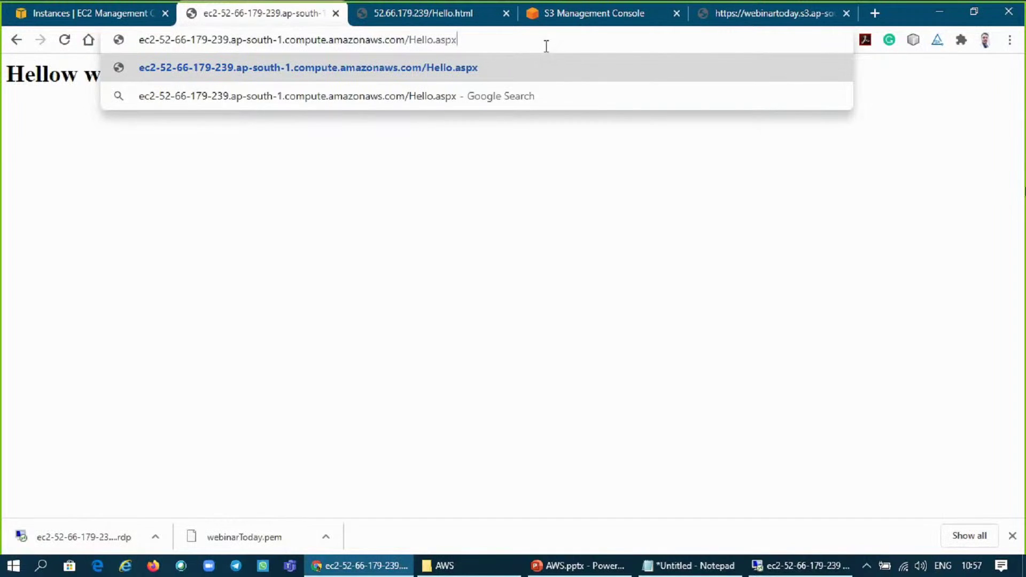
key(Return)
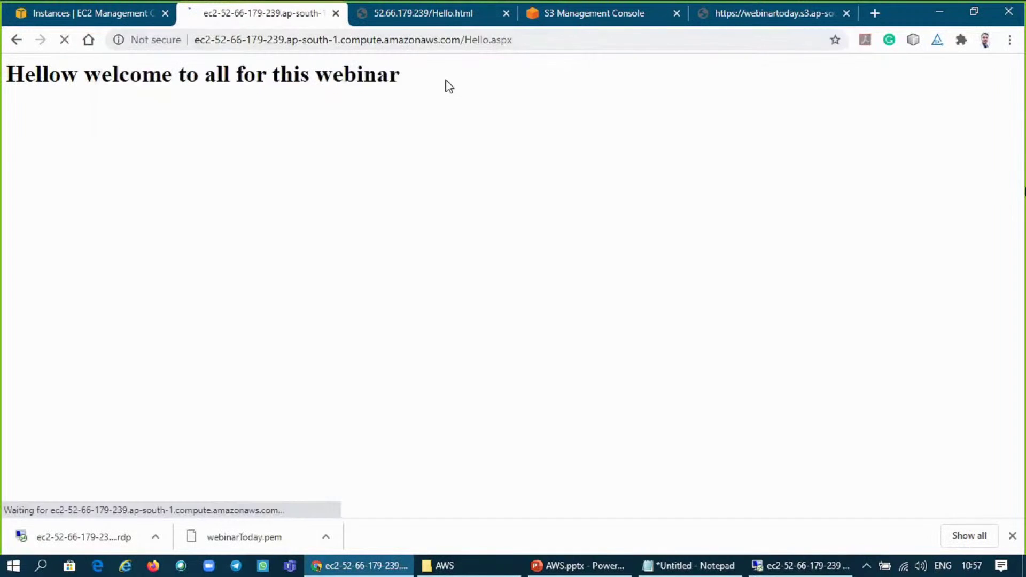
click(546, 40)
click(545, 39)
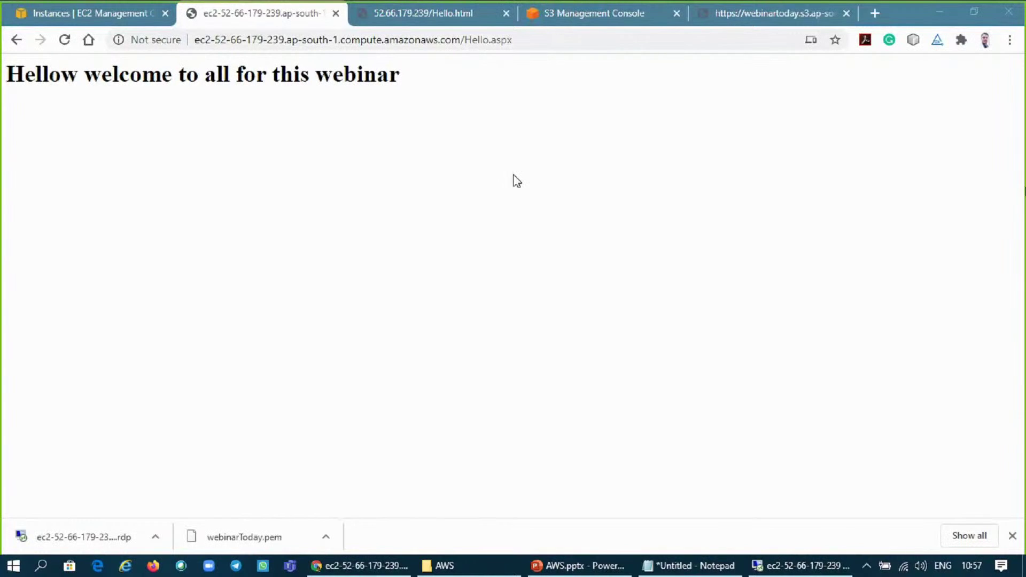
- Switch to AWS.pptx in PowerPoint and present the S3 bucket slides from slide 45 to the Browse the page slide
click(577, 567)
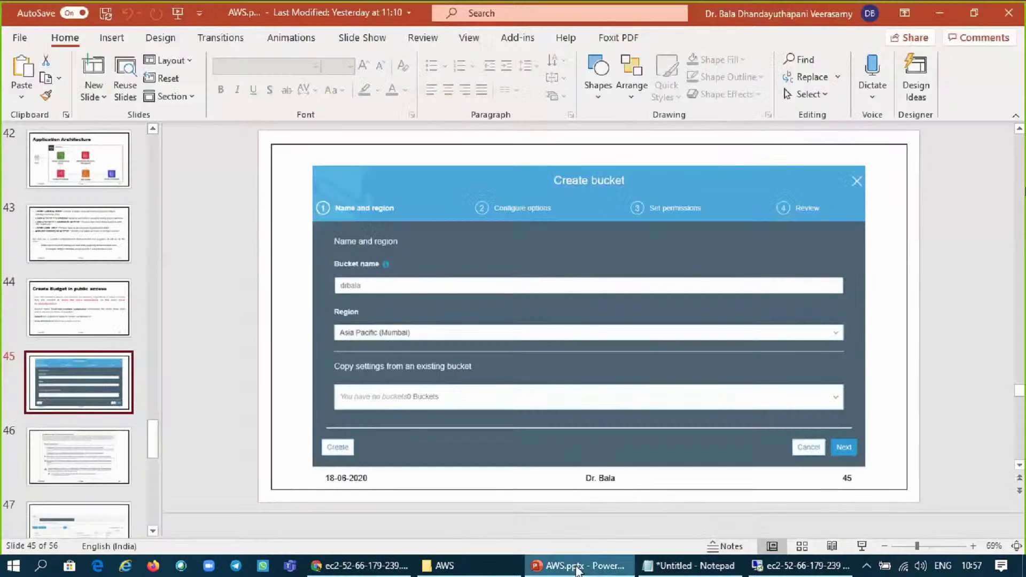
click(861, 546)
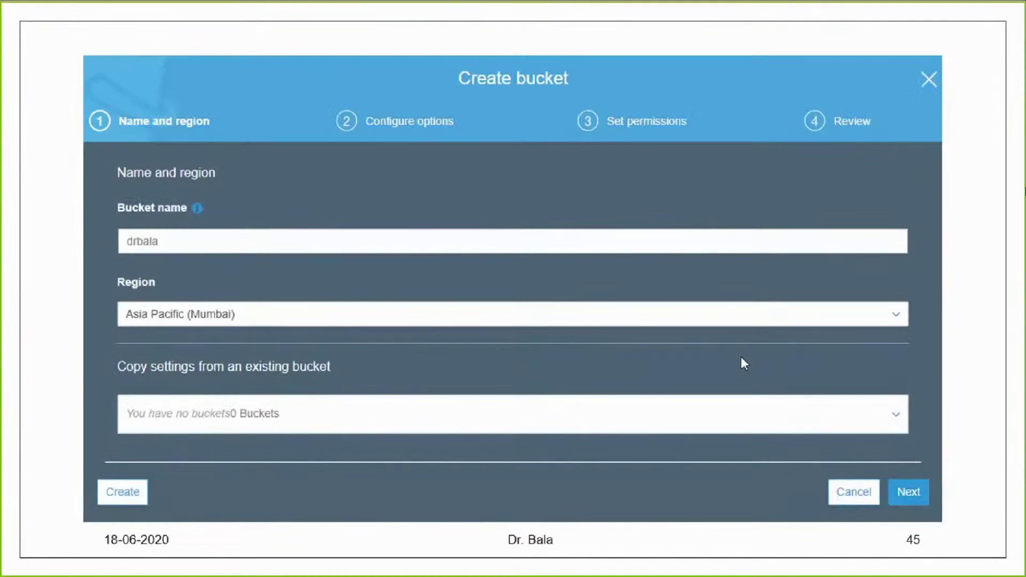
click(741, 358)
click(741, 358)
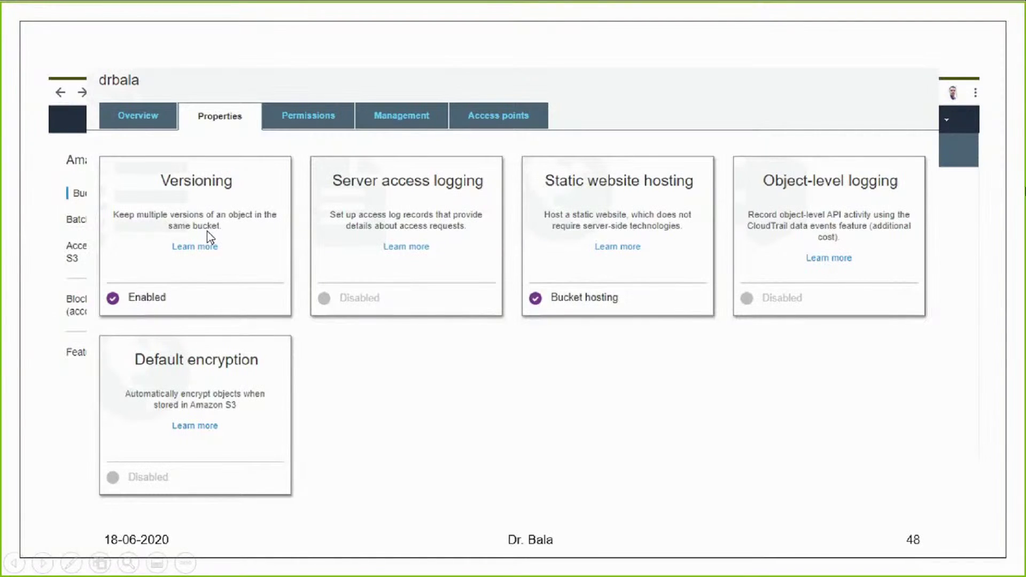
key(Right)
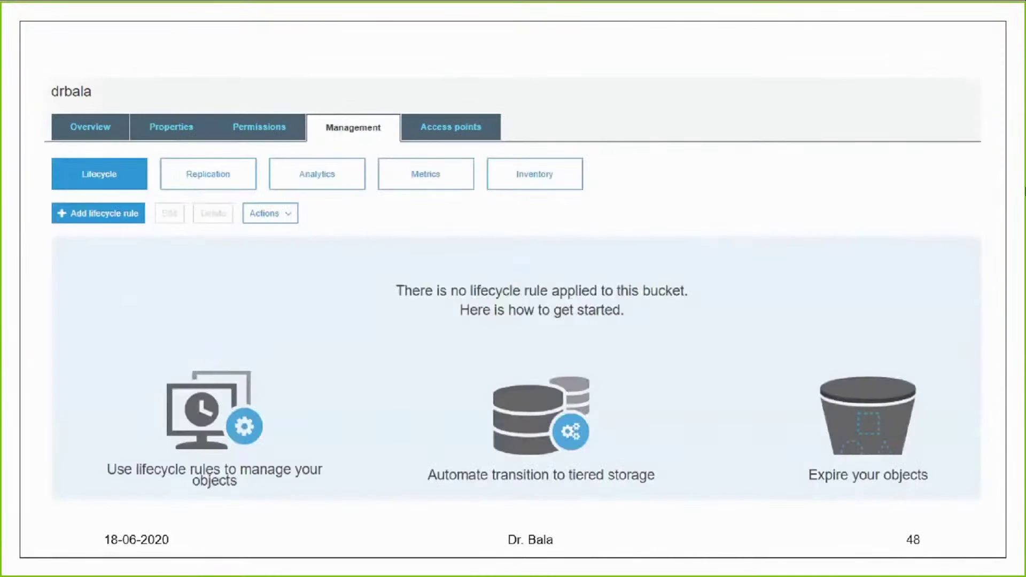
key(Right)
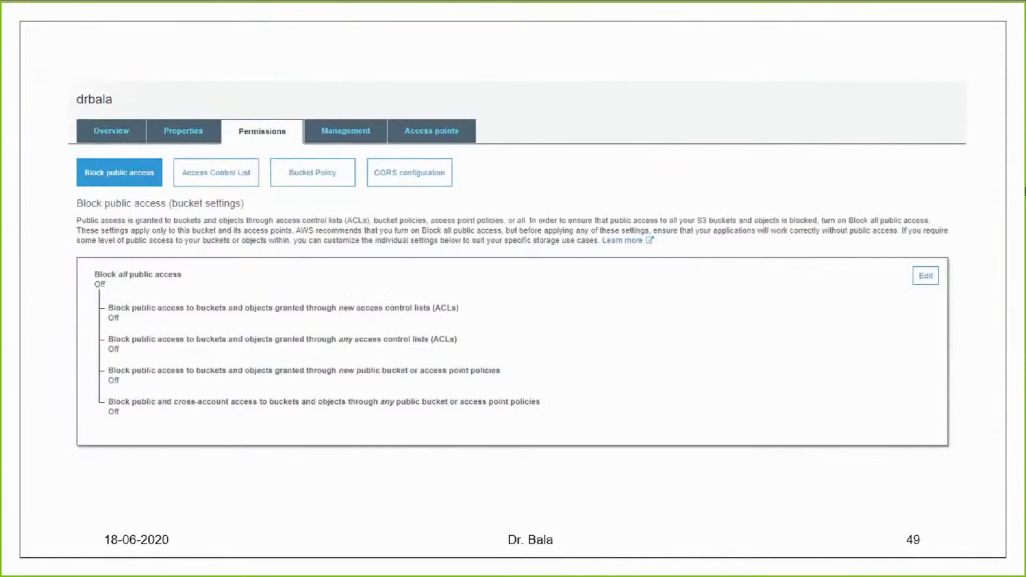
key(Right)
key(Right)
key(Right)
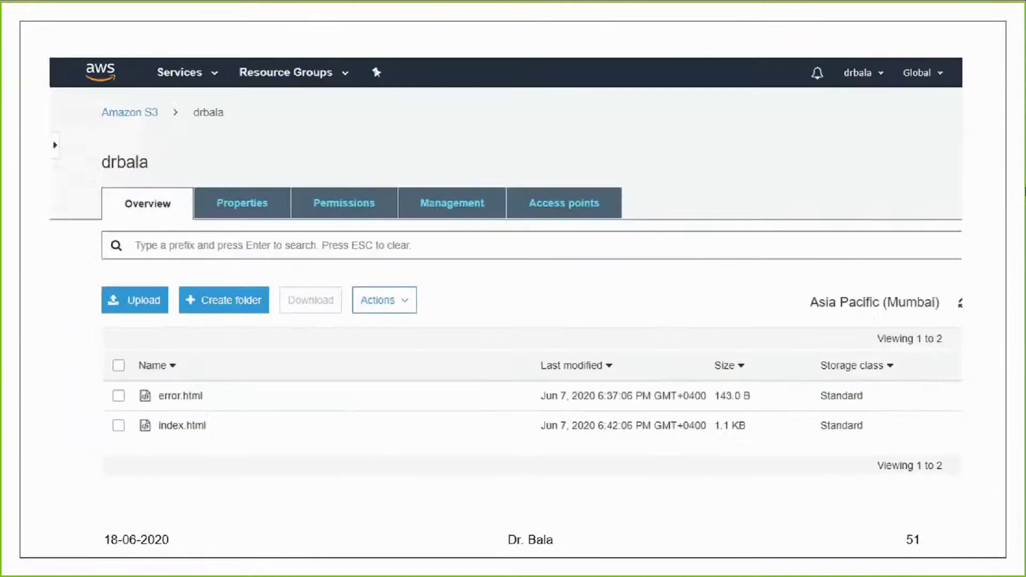
key(Right)
key(Right)
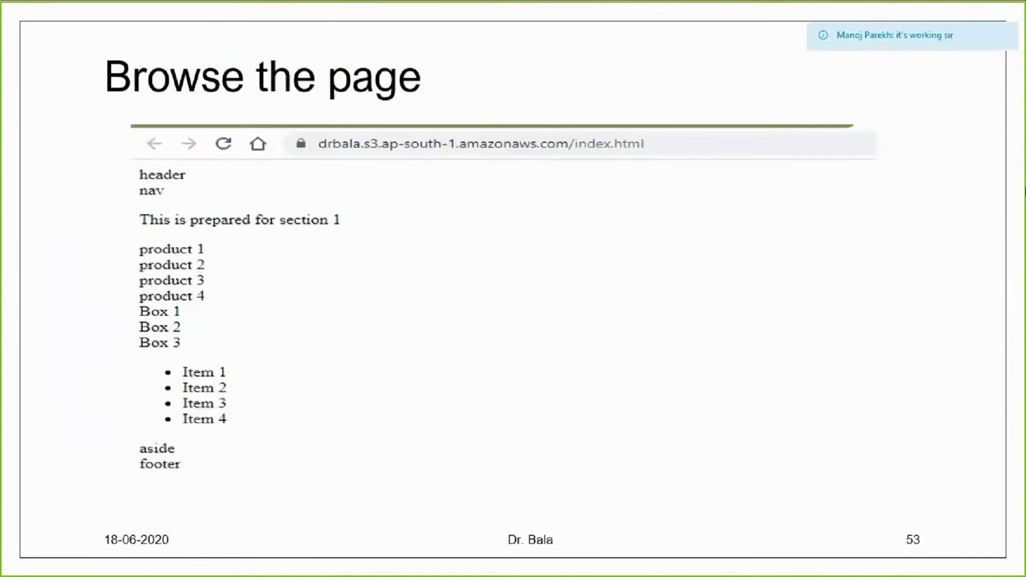
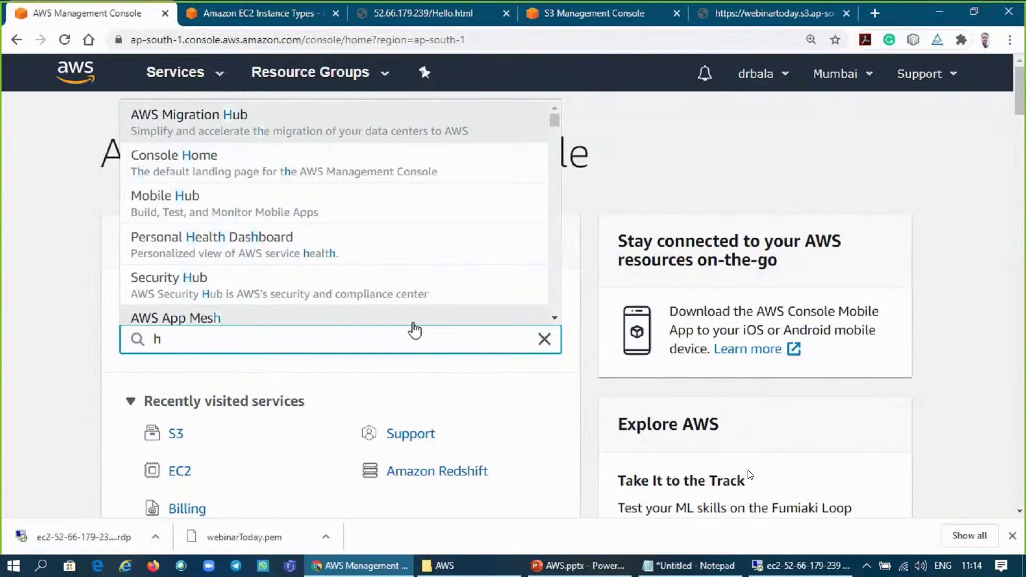
- Search the AWS Management Console services for "hadoo"
text(a)
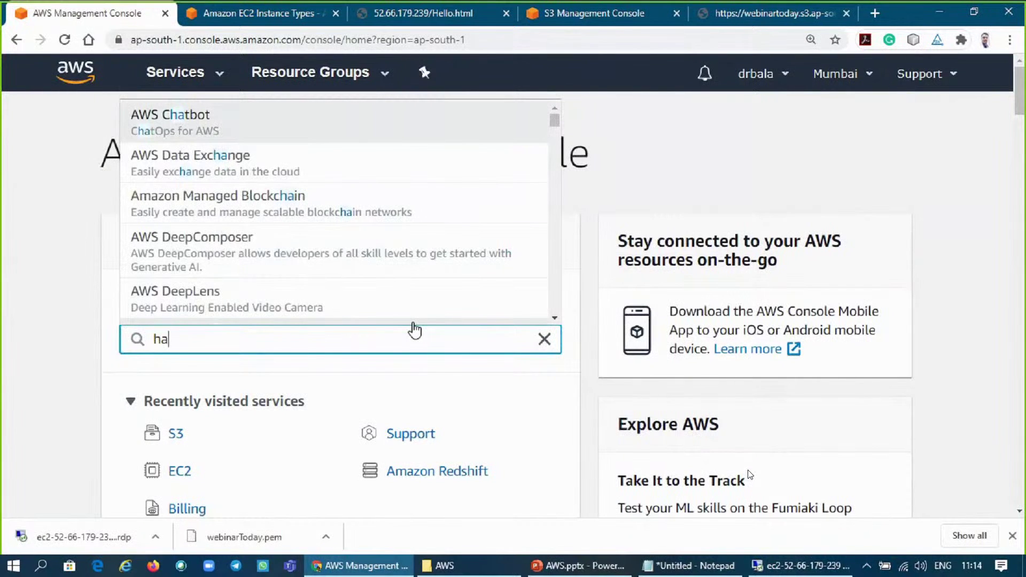
text(doo)
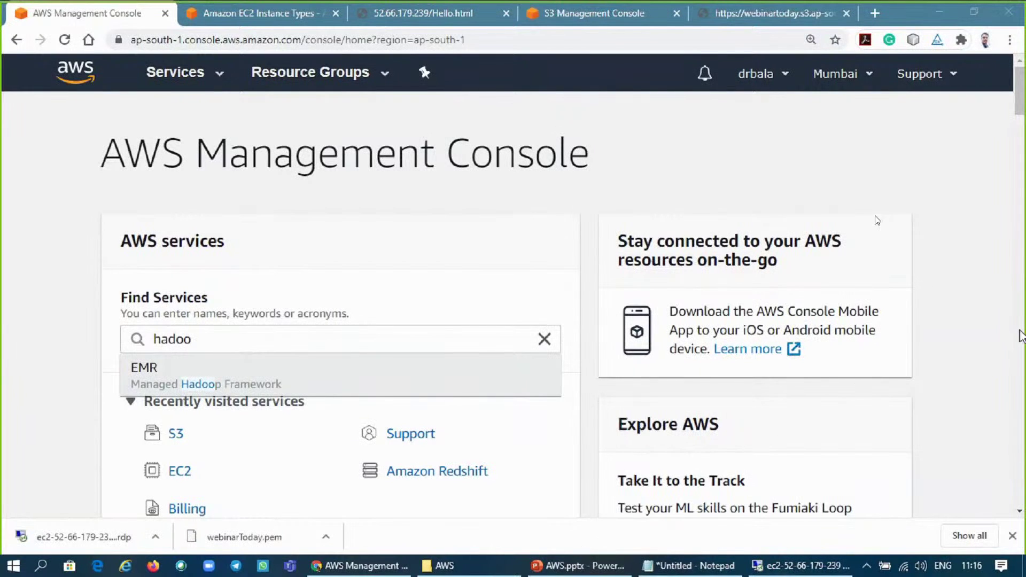
click(564, 567)
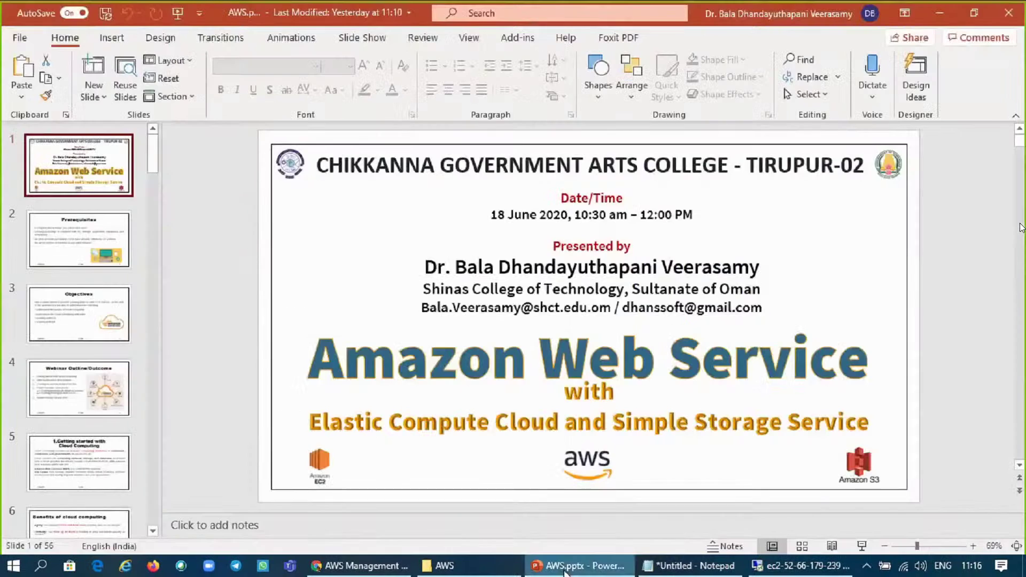
key(alt+Tab)
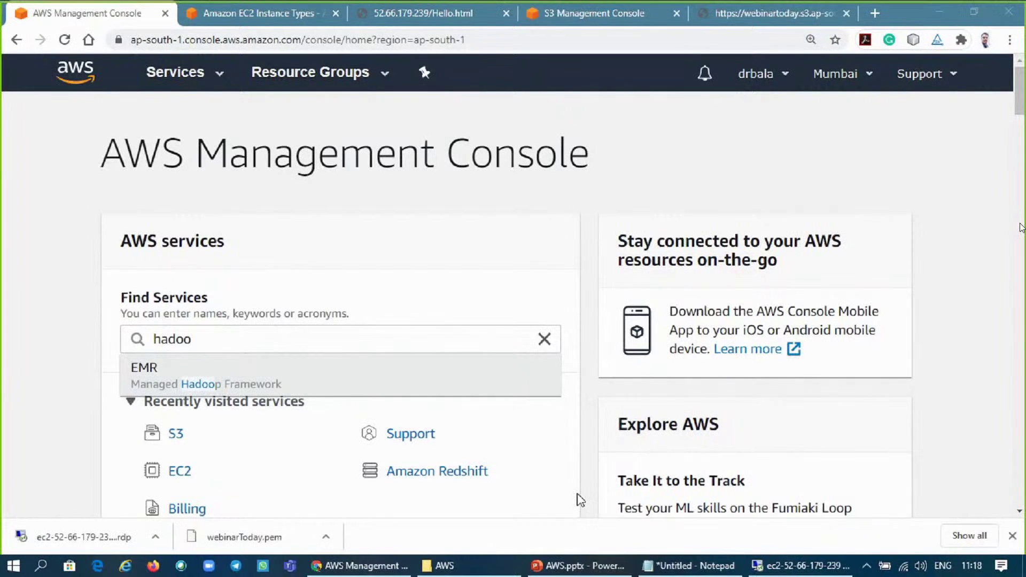
click(248, 18)
key(ctrl+shift+Tab)
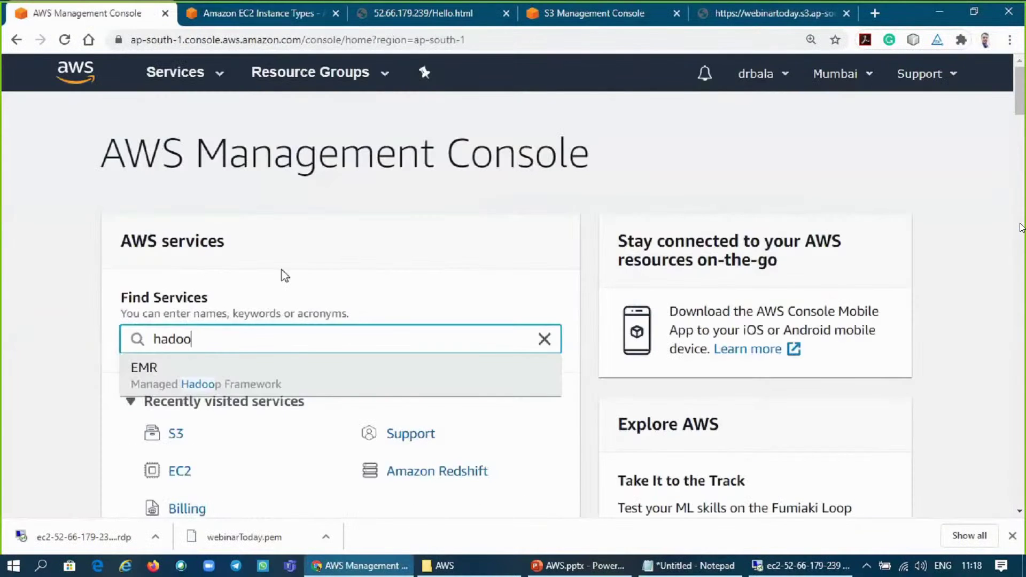
- Replace the service search with "la", open Lambda, and open the getUserData function
key(BackSpace)
key(BackSpace)
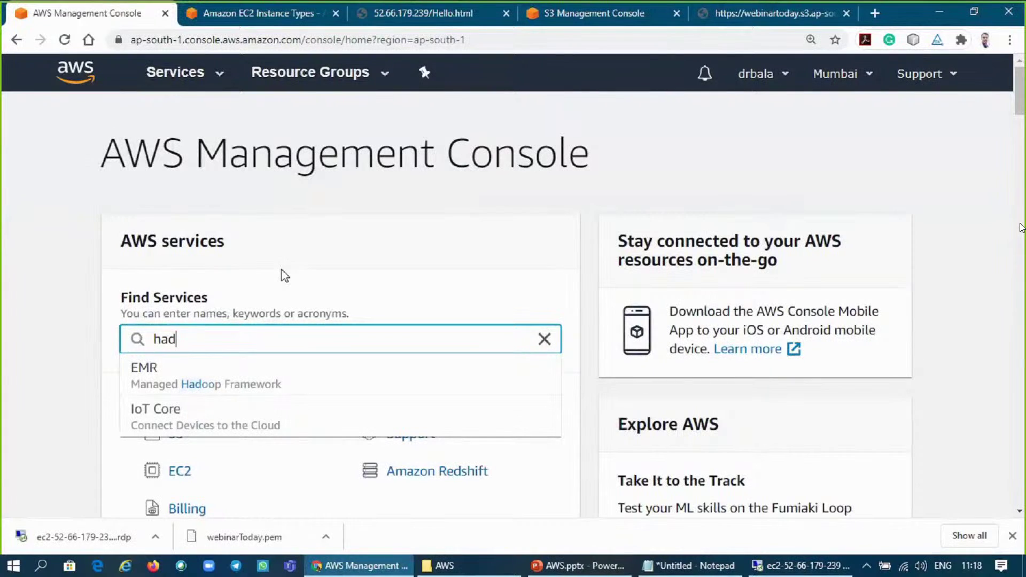
click(543, 339)
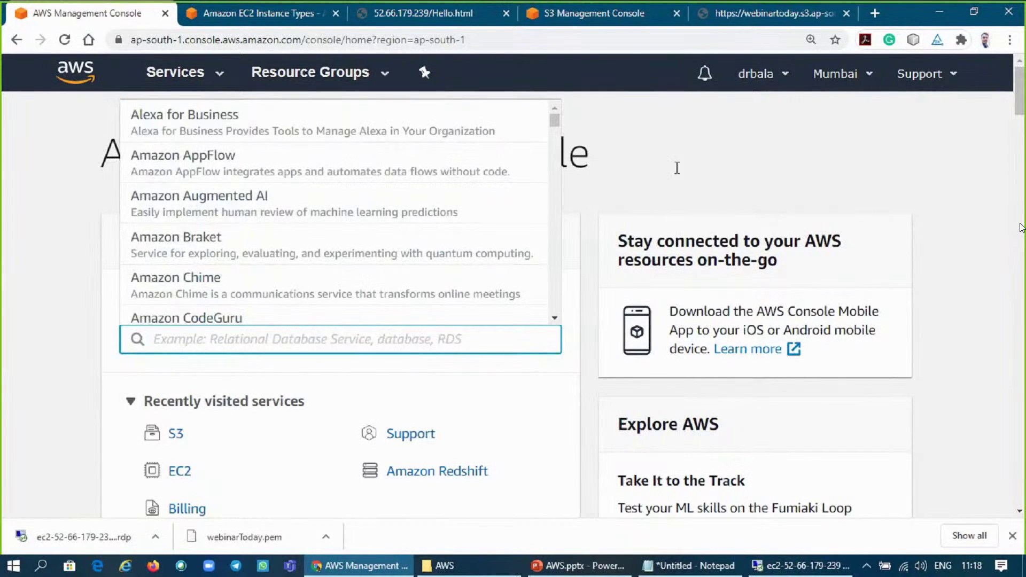
text(la)
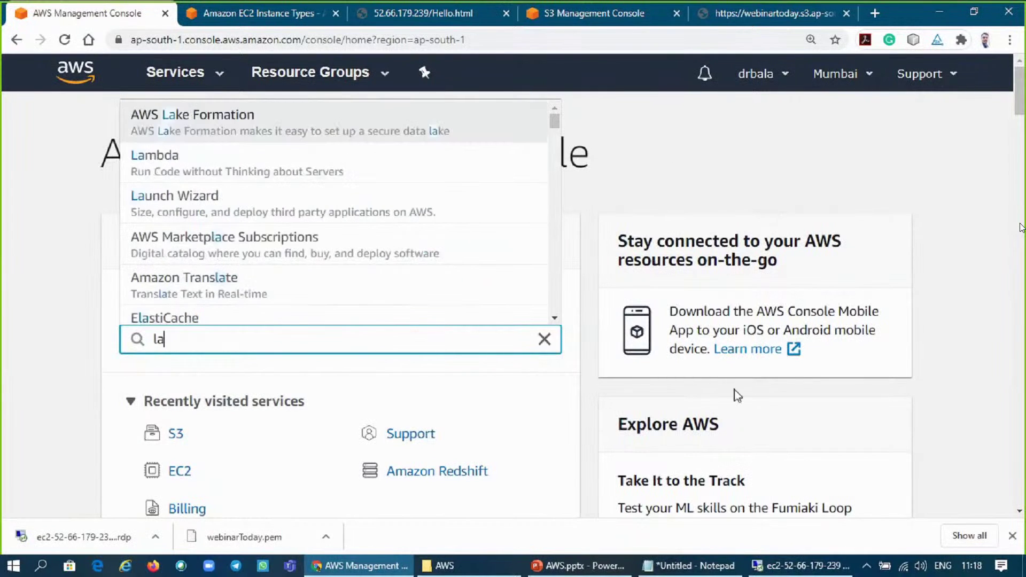
click(357, 176)
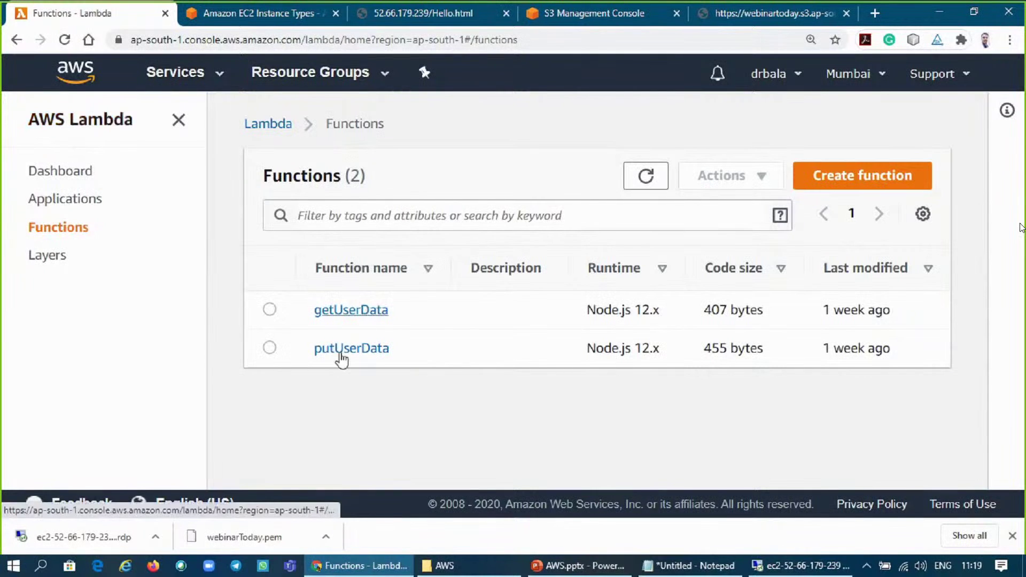
click(351, 312)
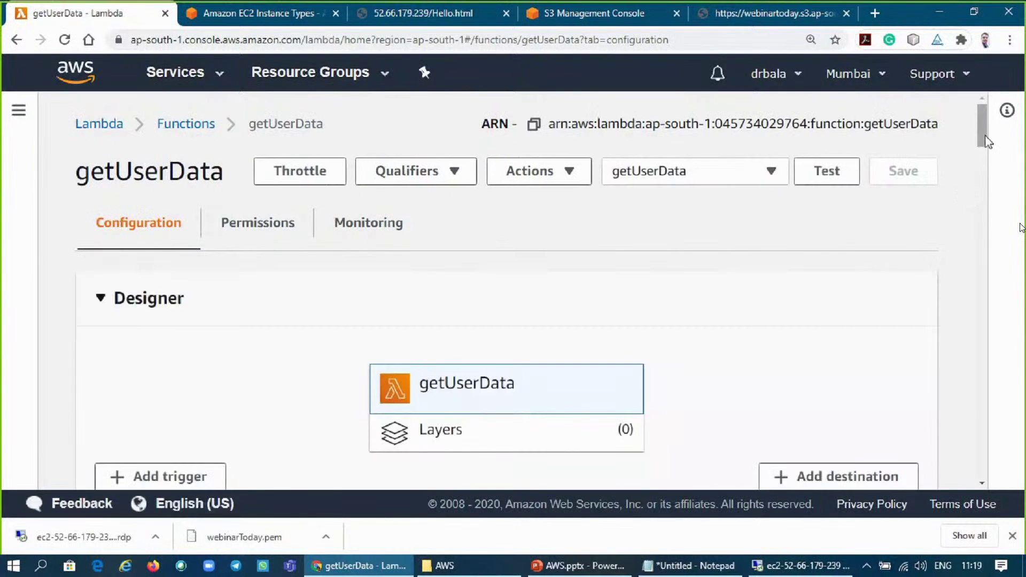
- Run the getUserData function's test and view its execution results below the code
mouse_move(984, 150)
mouse_down()
mouse_move(980, 209)
mouse_move(981, 158)
mouse_up()
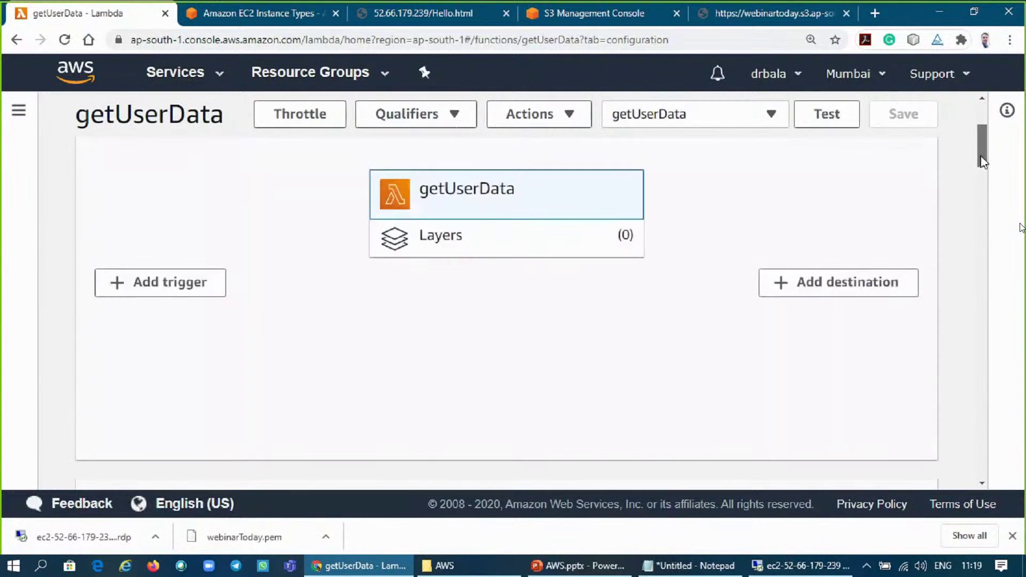
drag(981, 153, 971, 126)
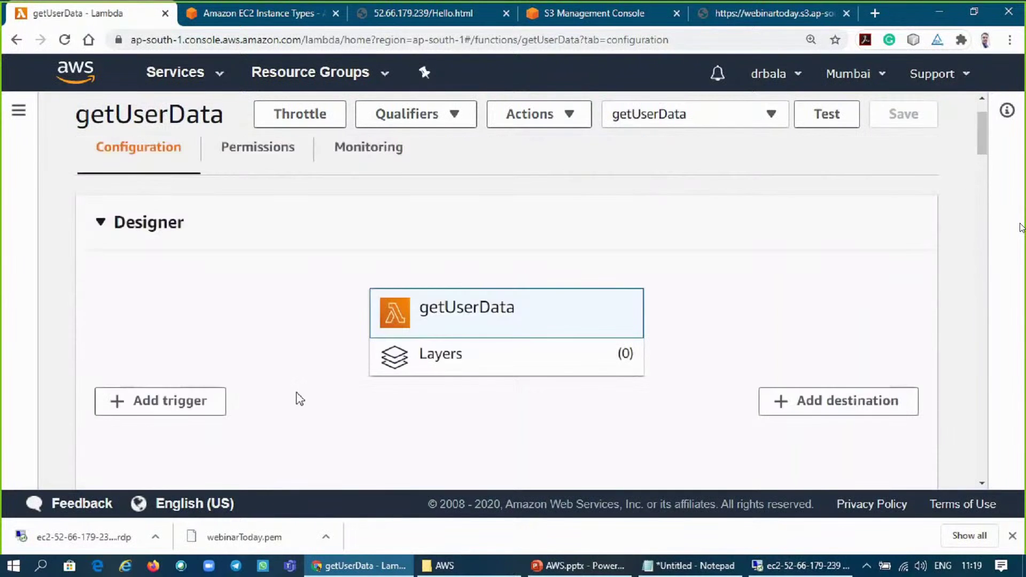
double_click(441, 325)
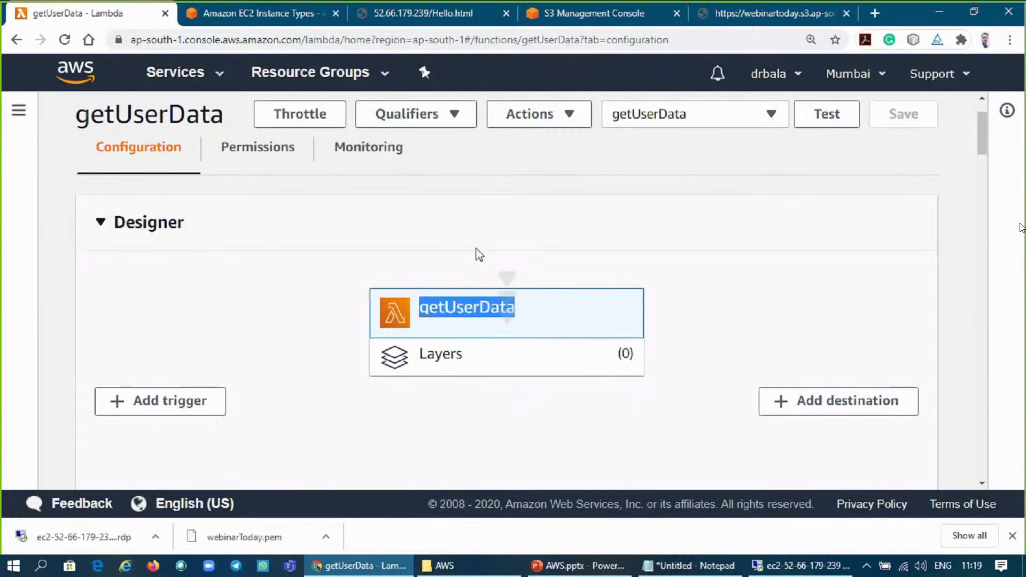
click(570, 115)
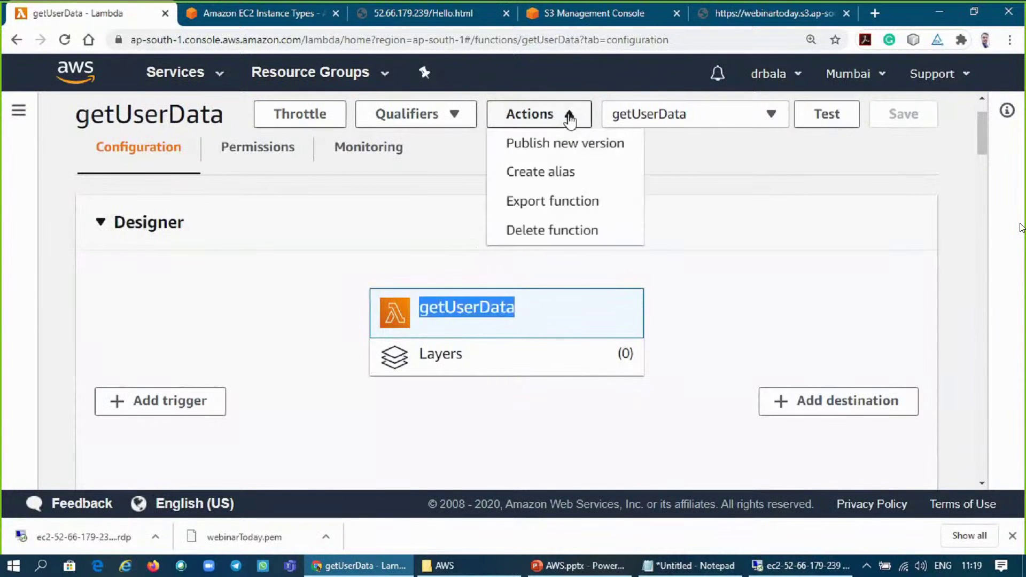
shift+click(829, 119)
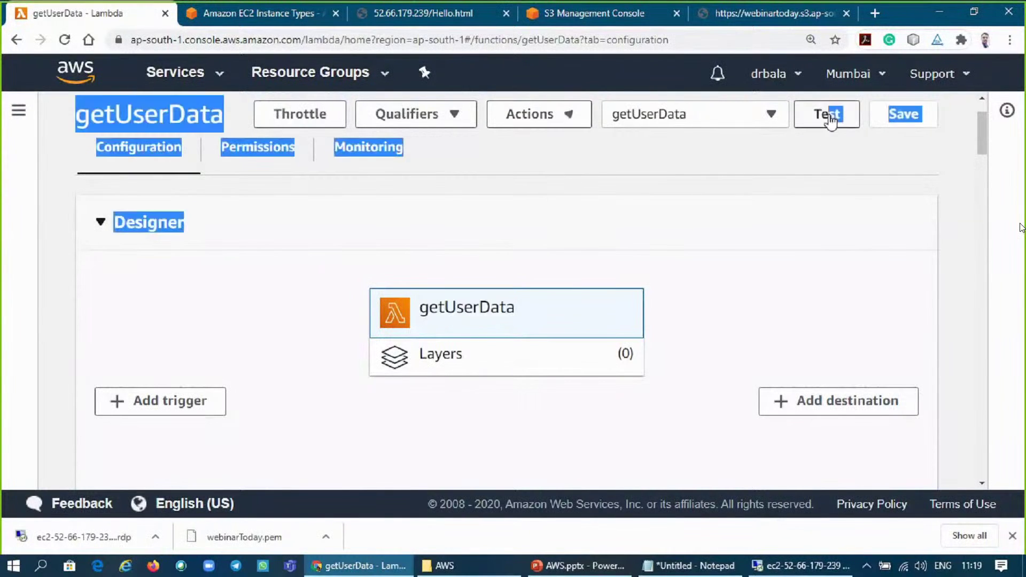
click(829, 118)
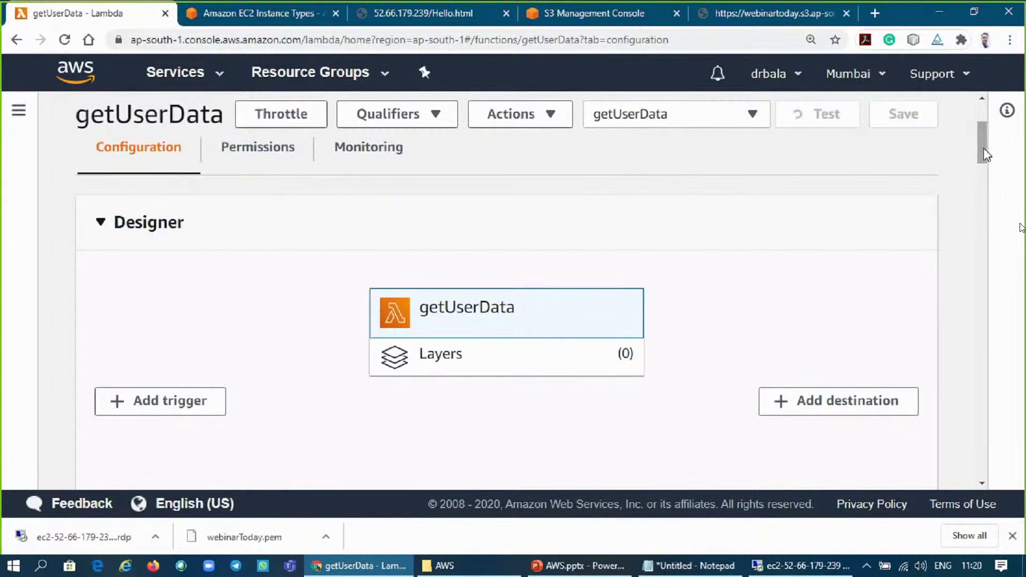
drag(985, 155, 983, 229)
scroll(617, 467, down, 1)
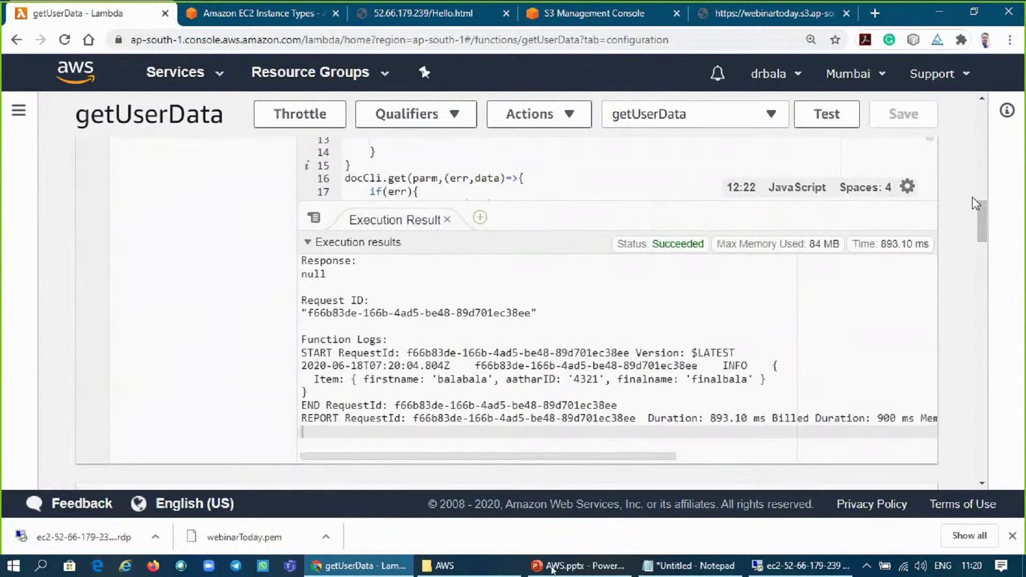
- Review the getUserData code in index.js, from the ap-south-1 region setting to the Contact table name and the aatharID key
drag(984, 228, 975, 197)
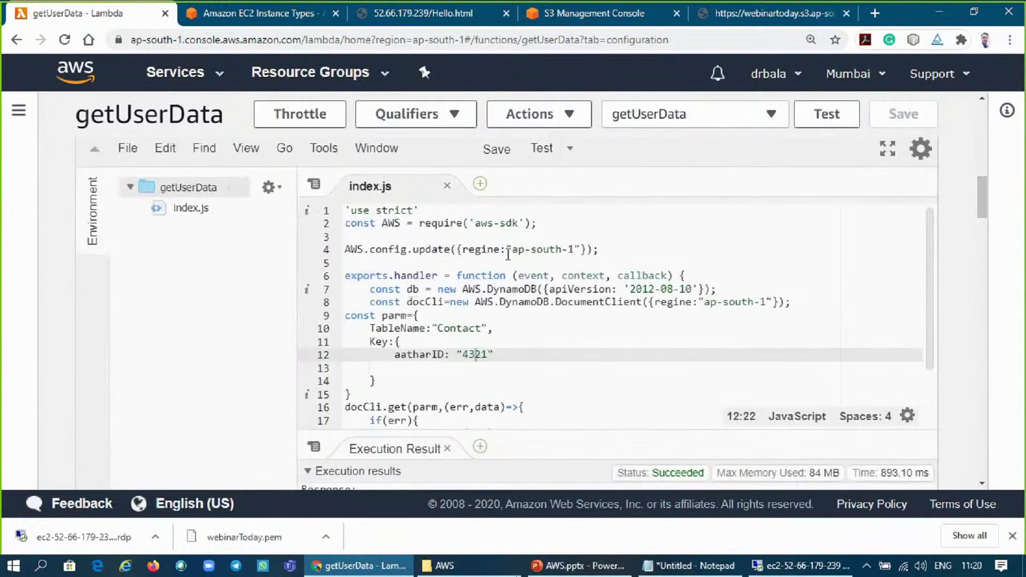
mouse_move(451, 249)
mouse_down()
mouse_move(438, 262)
mouse_move(454, 264)
mouse_up()
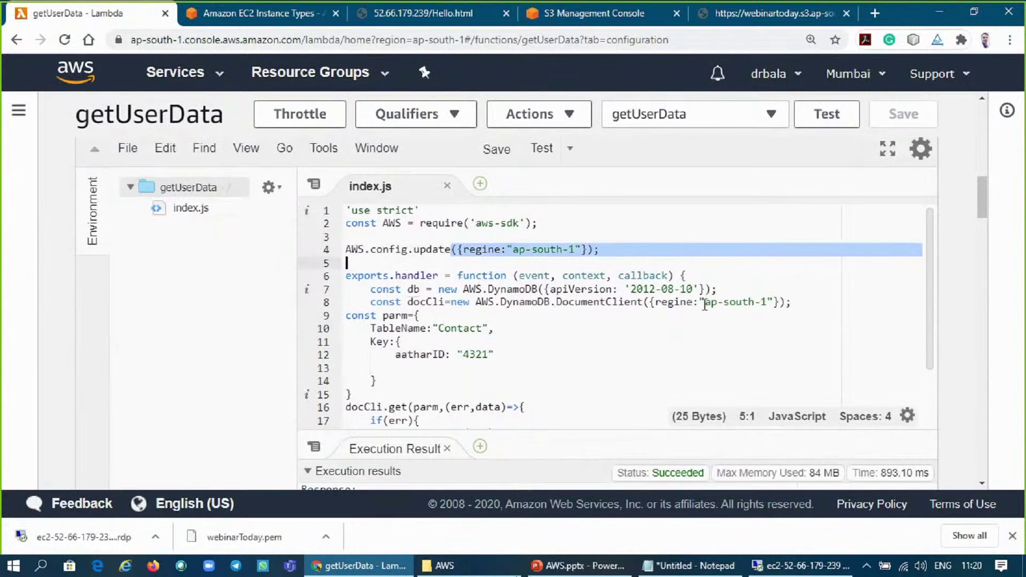
drag(437, 328, 490, 328)
key(End)
text(,)
click(392, 355)
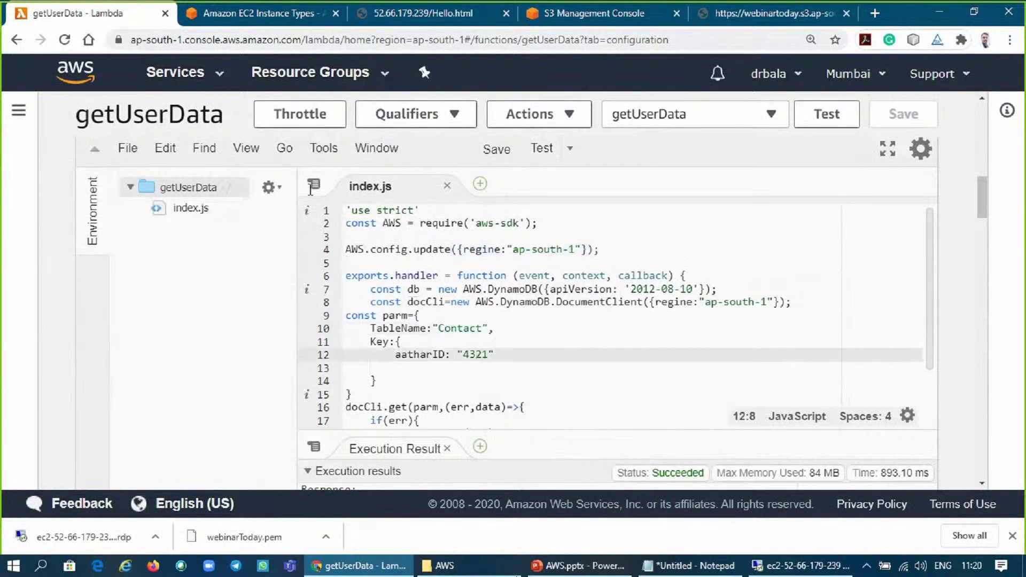
- Open the AWS Management Console in the browser tab that shows the Amazon EC2 Instance Types page
click(243, 16)
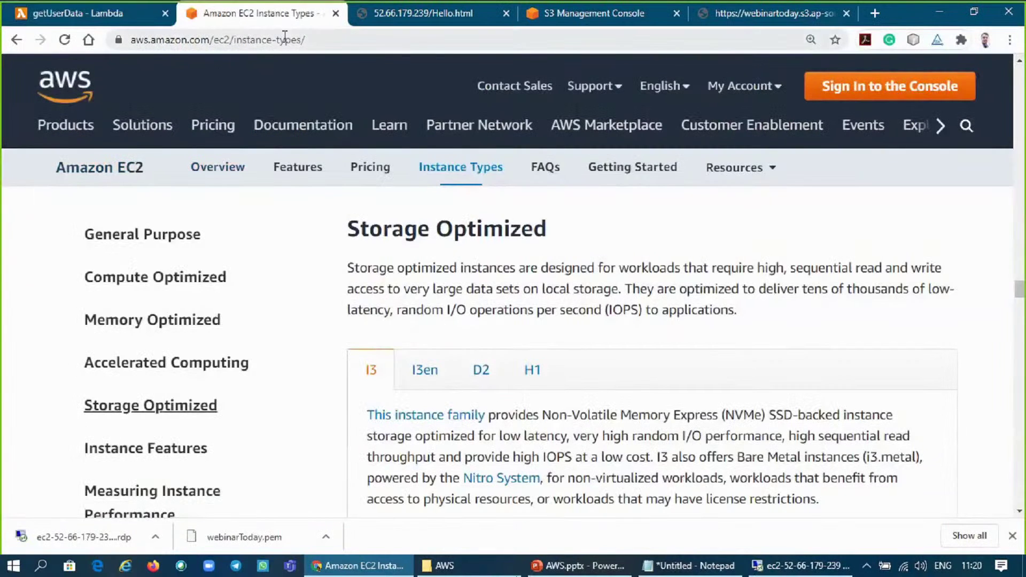
click(62, 138)
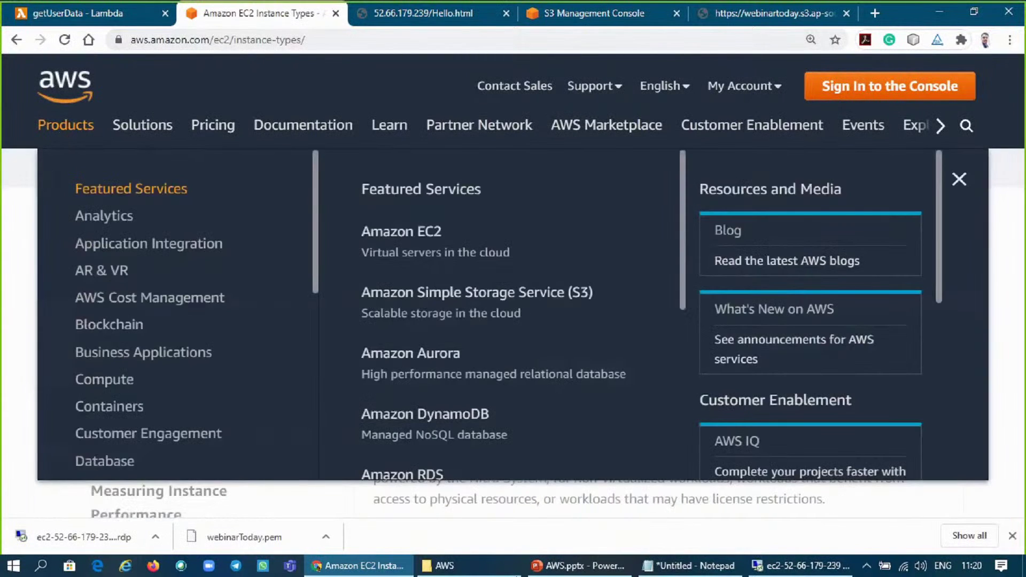
click(13, 246)
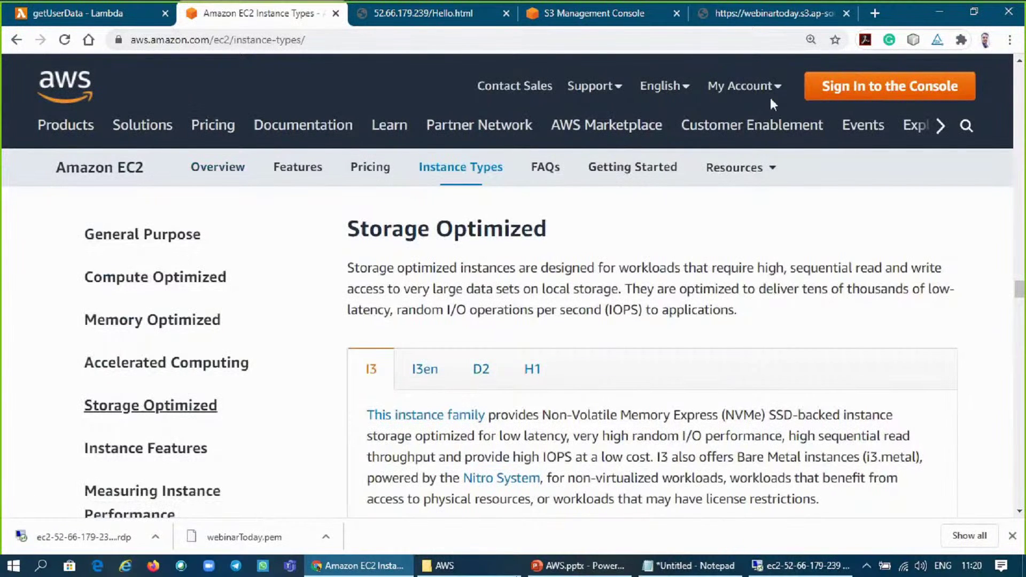
mouse_move(771, 98)
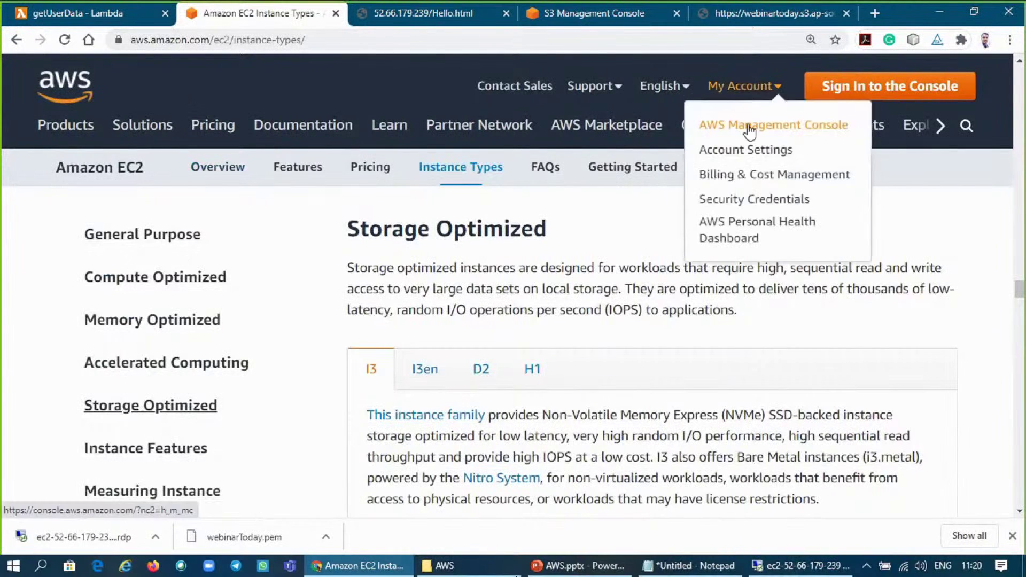
click(750, 130)
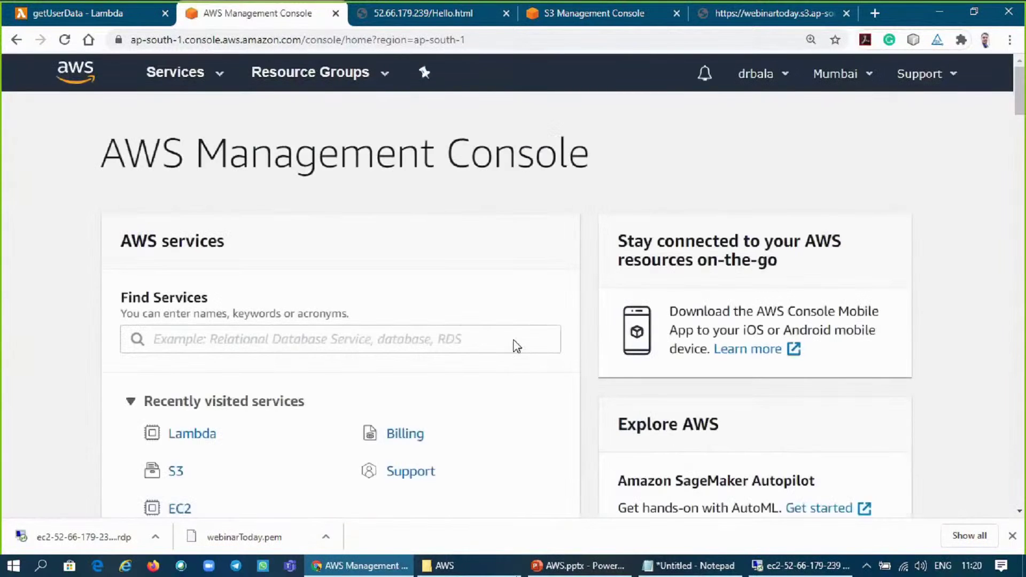
drag(1021, 116, 1022, 125)
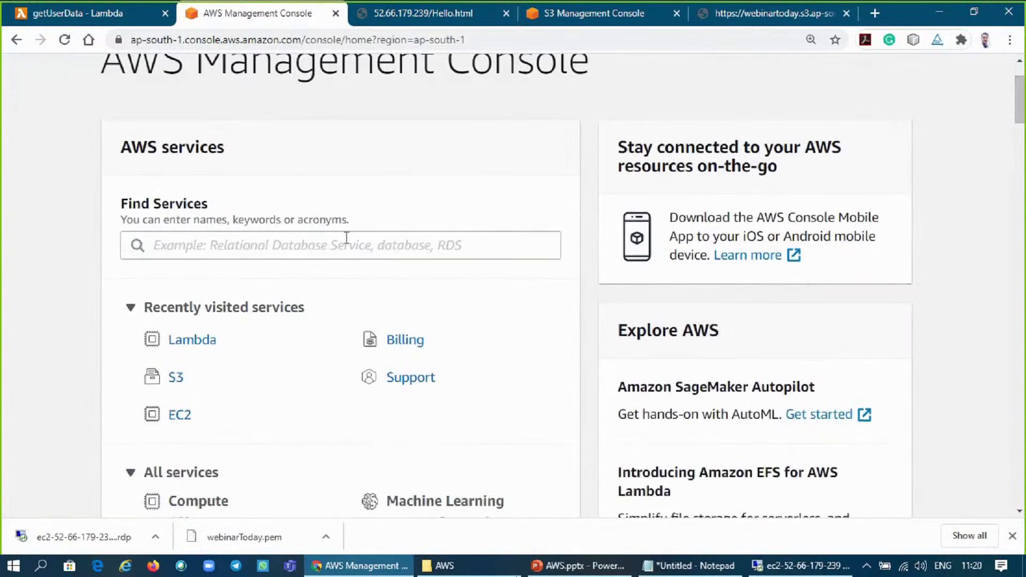
click(347, 240)
text(d)
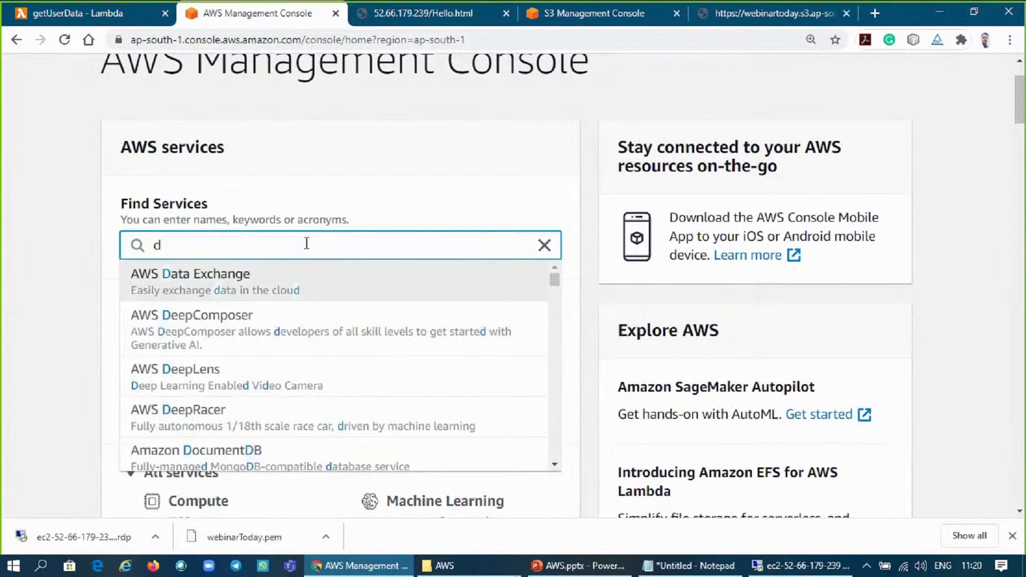
text(ynom)
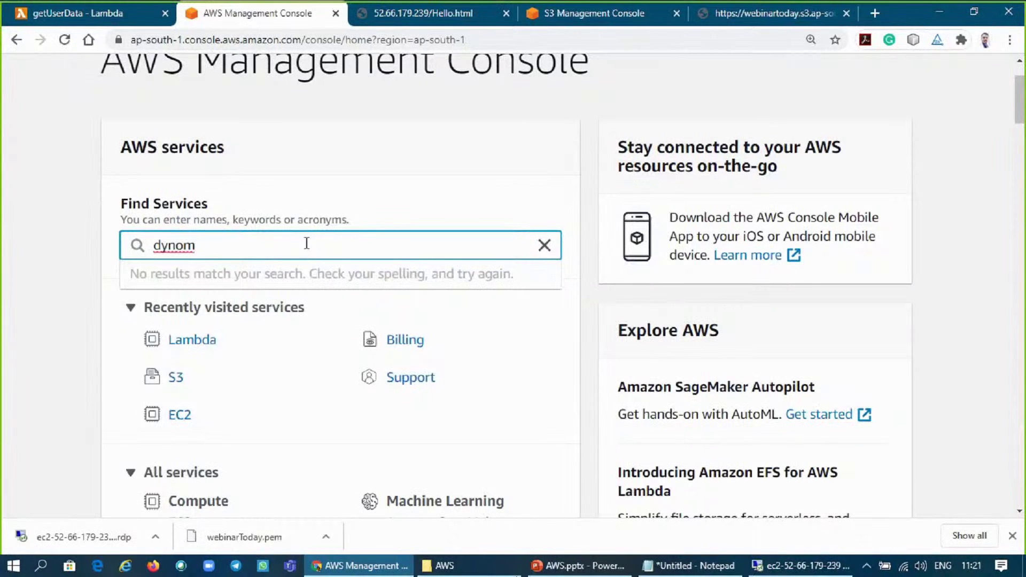
key(BackSpace)
key(BackSpace)
key(BackSpace)
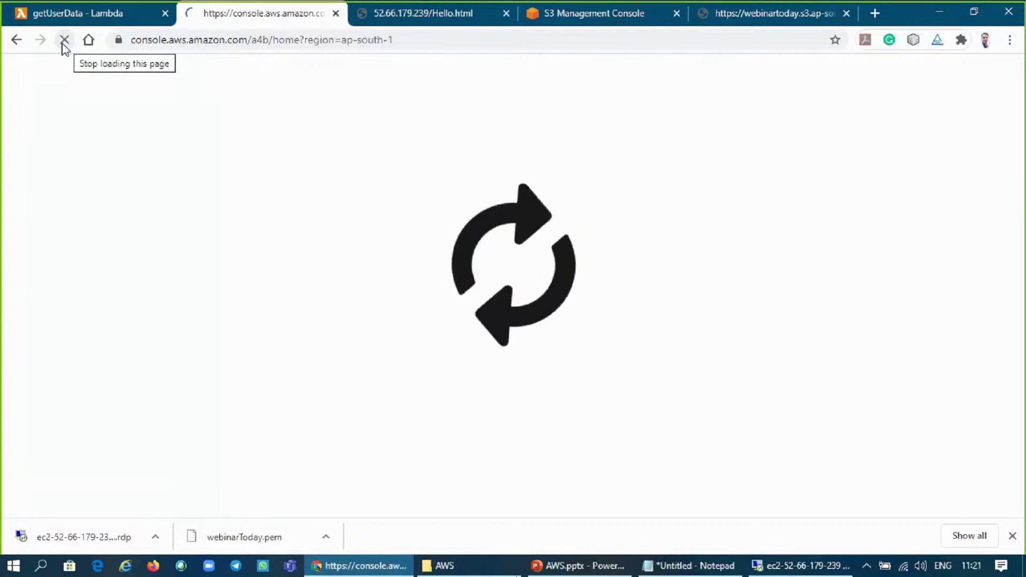
click(17, 41)
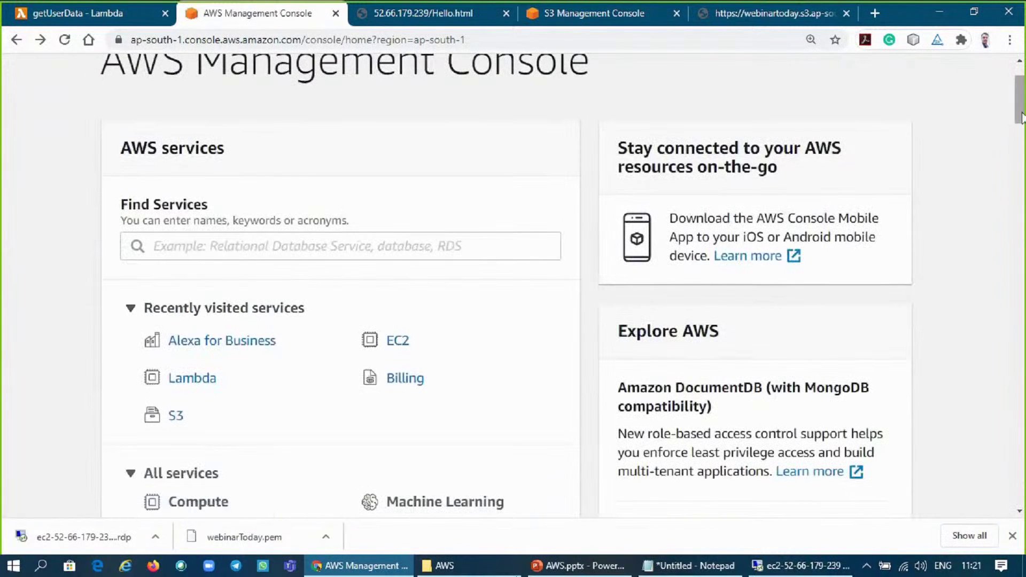
- Open DynamoDB from the list of all services and display the items of the Contact table
drag(1021, 117, 1021, 185)
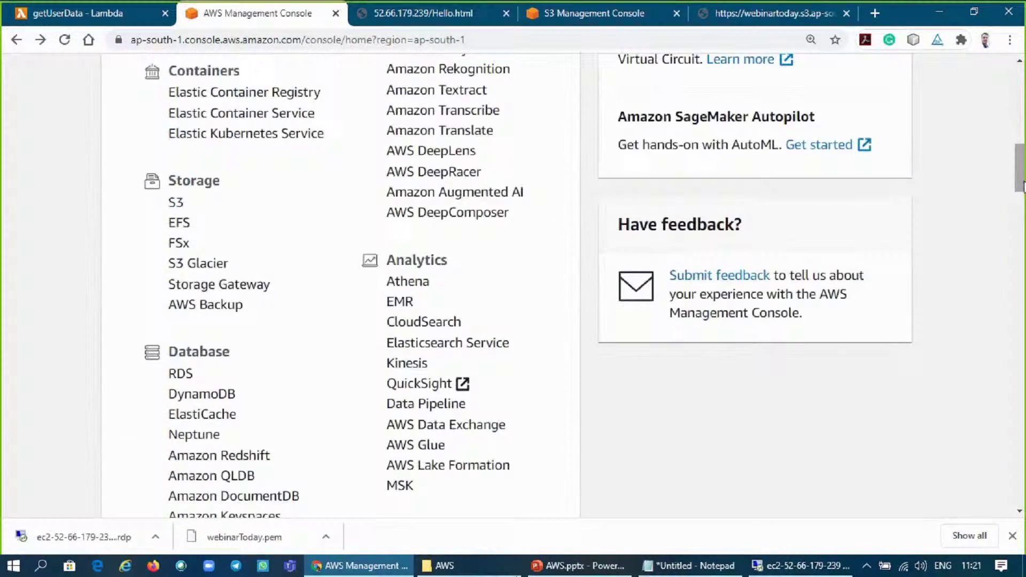
click(203, 399)
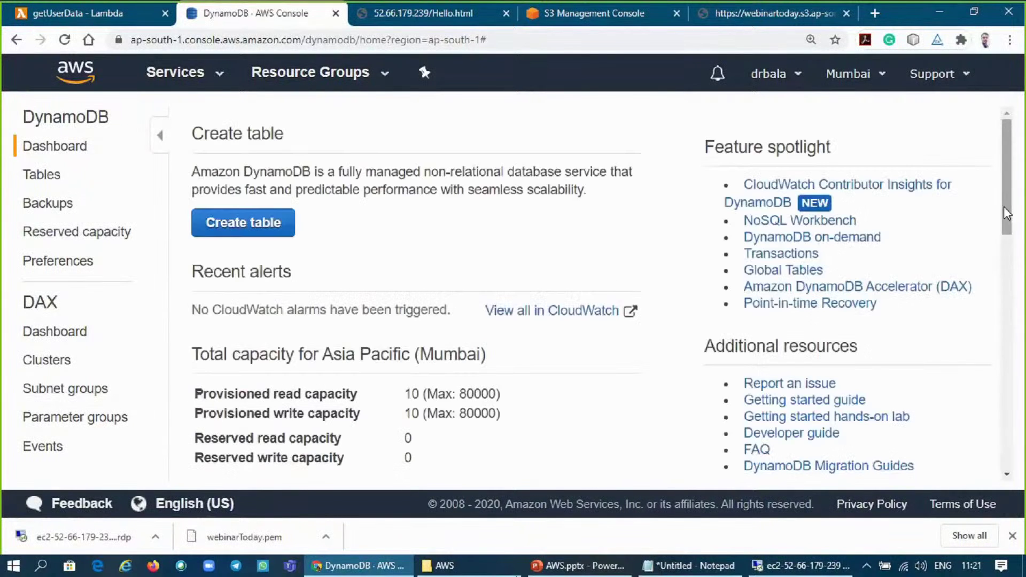
click(43, 186)
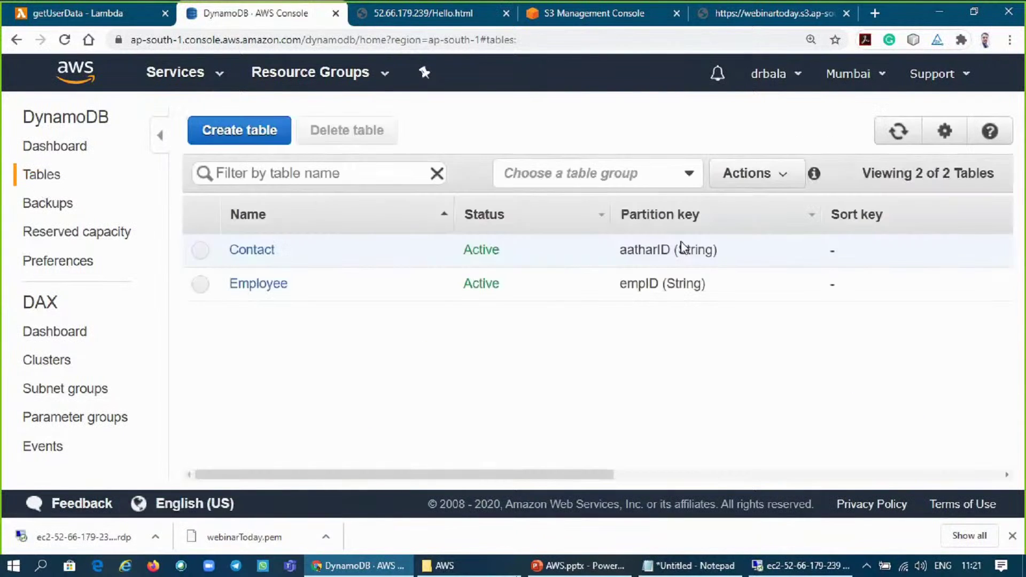
click(237, 253)
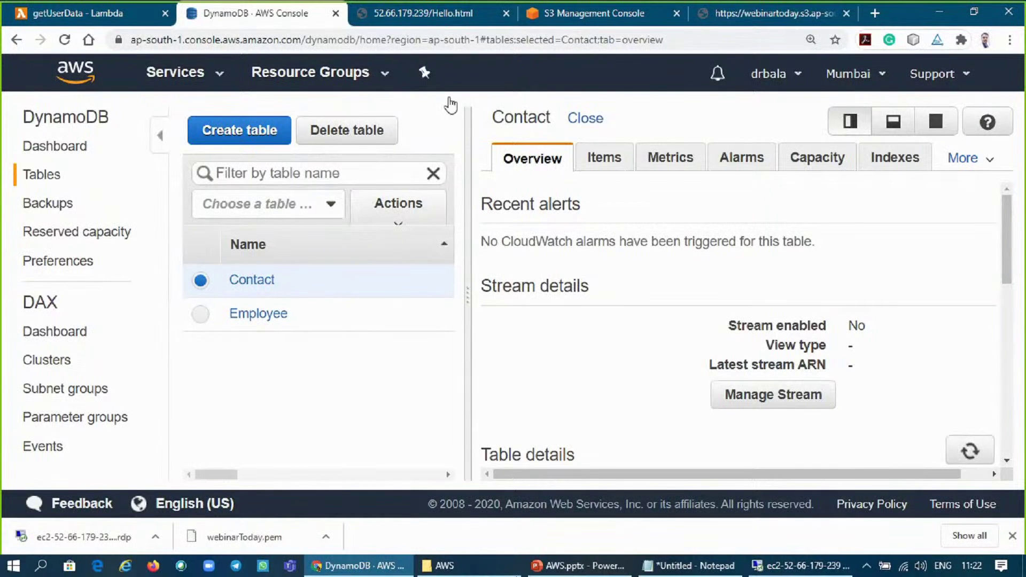
click(605, 159)
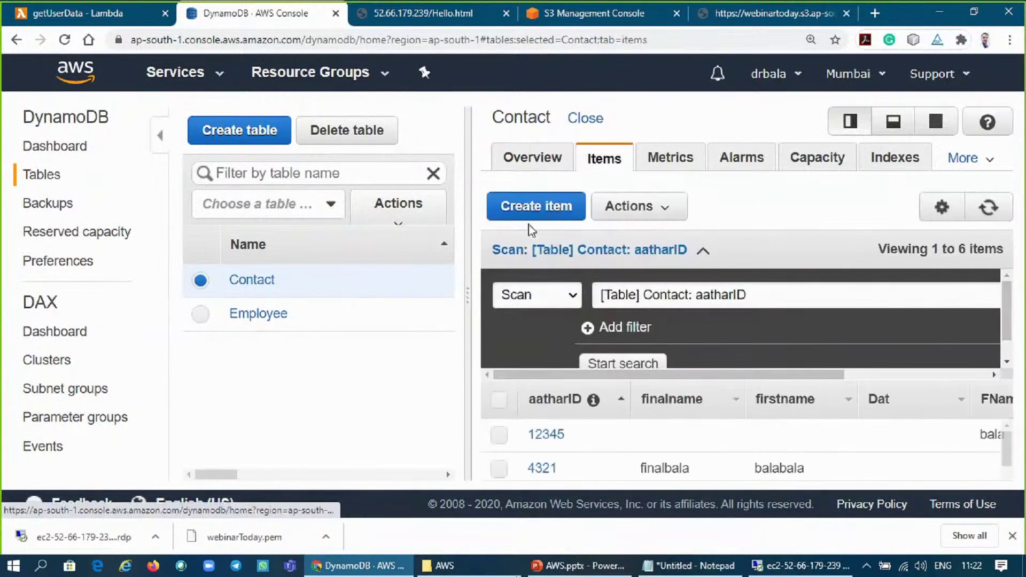
- Widen the Contact table's details pane and look through its stored items
drag(466, 293, 400, 294)
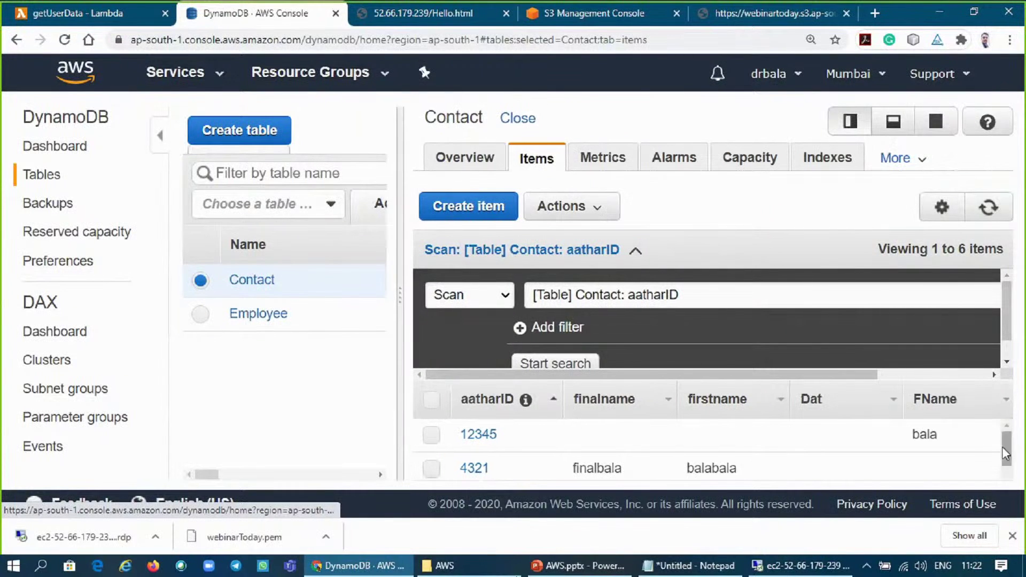
drag(1007, 453, 1003, 481)
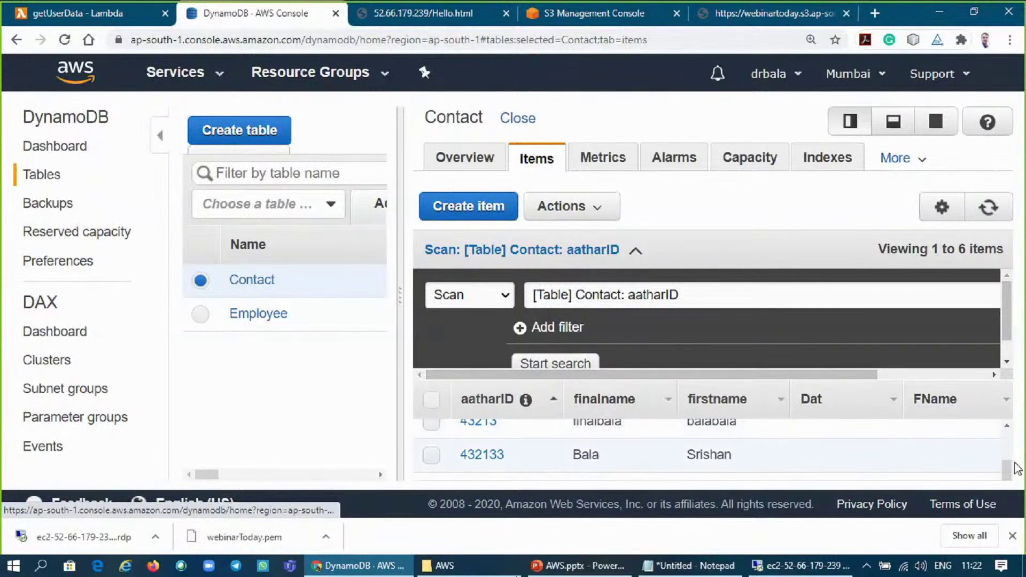
drag(1015, 464, 1000, 425)
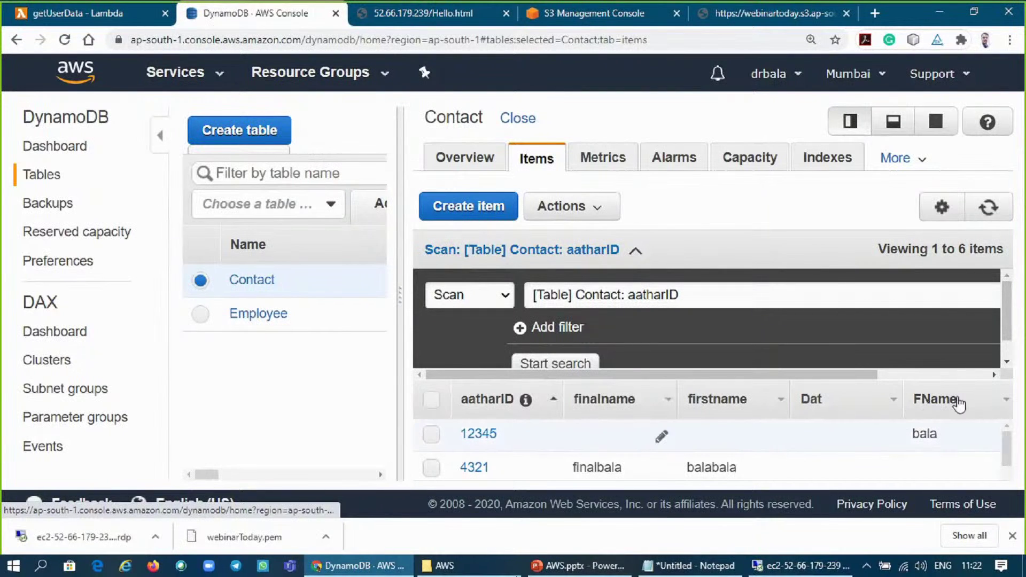
mouse_move(1006, 455)
mouse_down()
mouse_move(1007, 484)
mouse_move(1005, 456)
mouse_up()
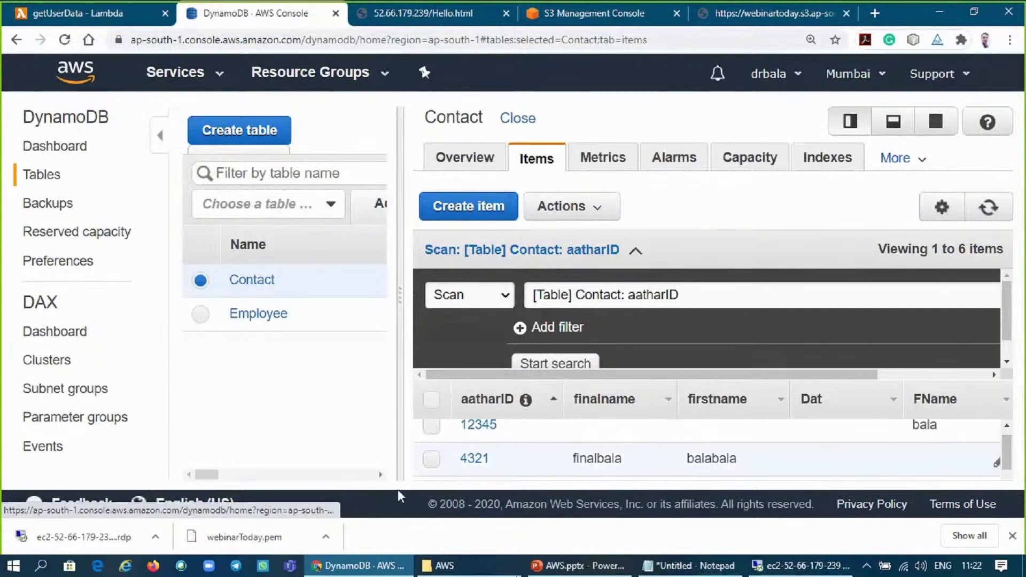
- Review the handler function, Contact table name and aatharID key in the getUserData code against the items of the Contact table
click(37, 20)
drag(429, 328, 496, 328)
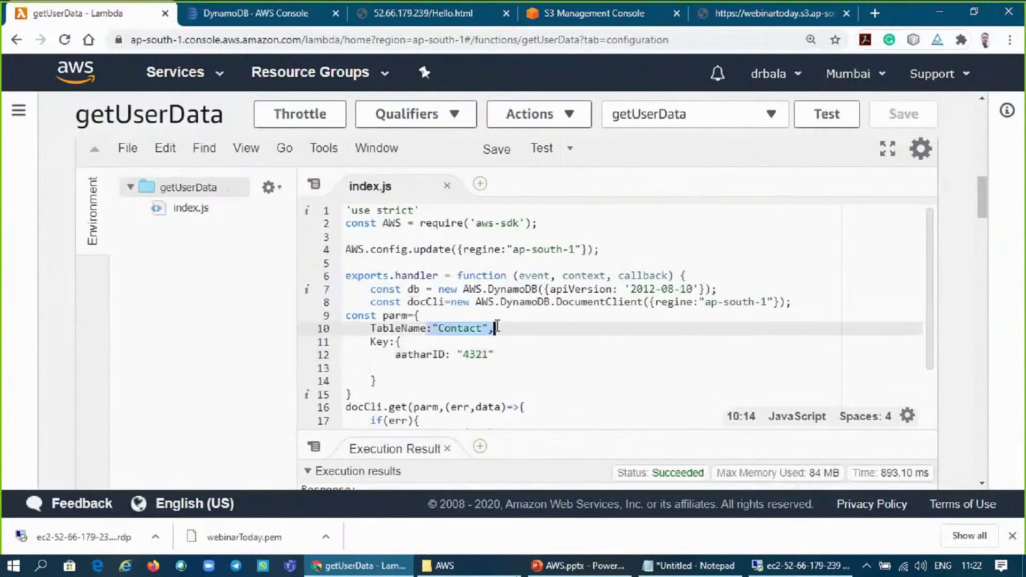
drag(457, 275, 482, 275)
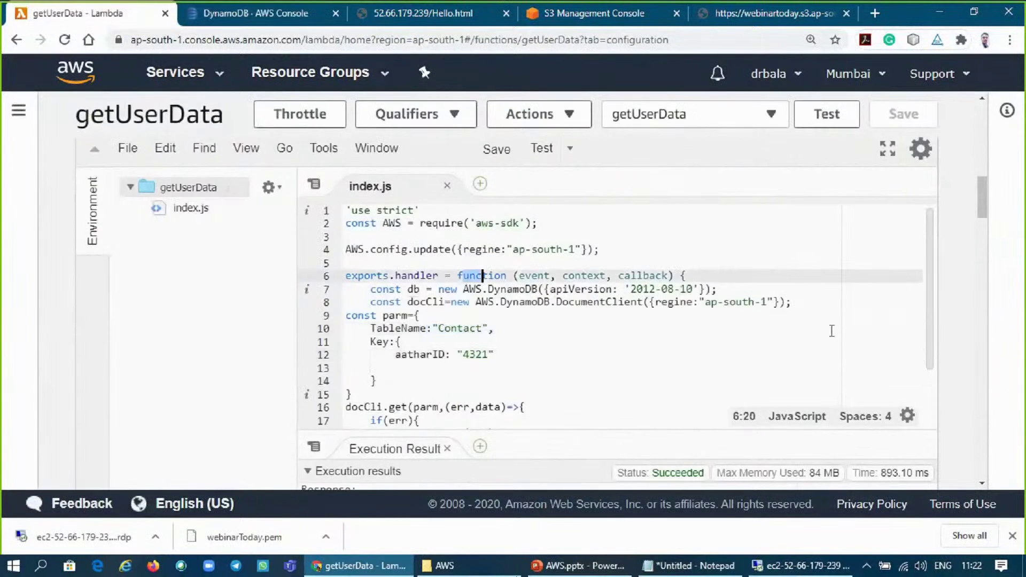
shift+click(767, 280)
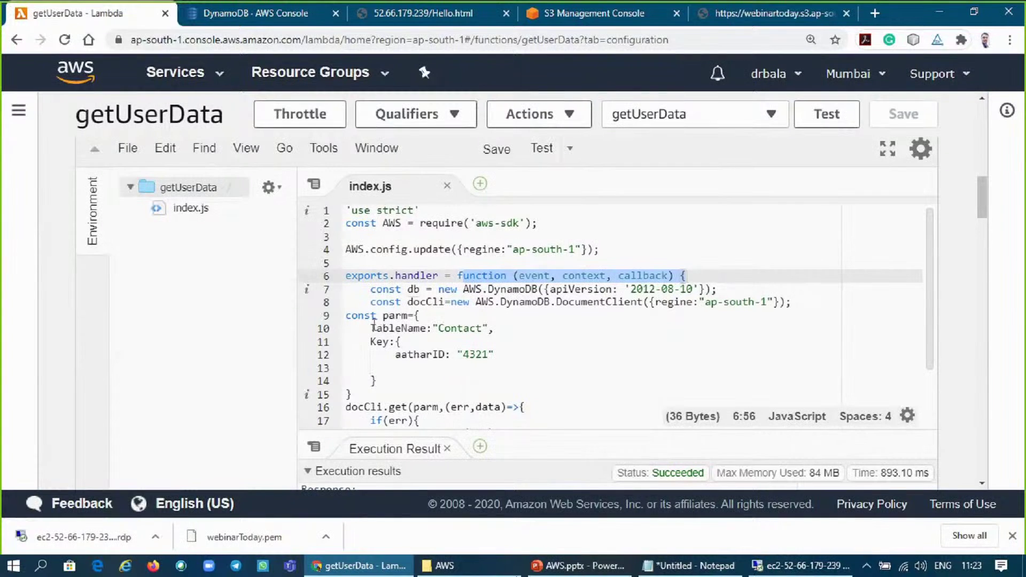
drag(374, 327, 497, 361)
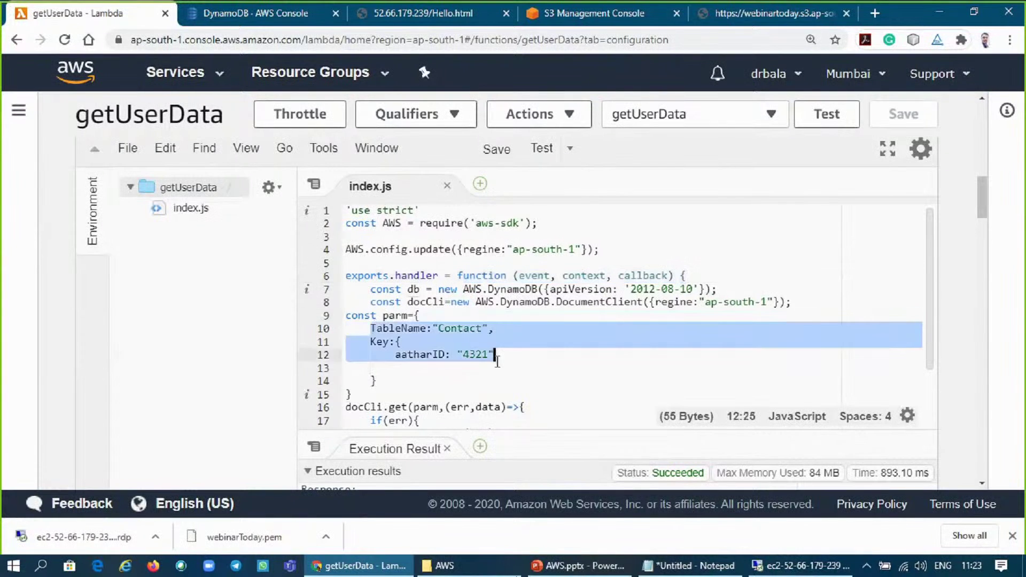
click(499, 355)
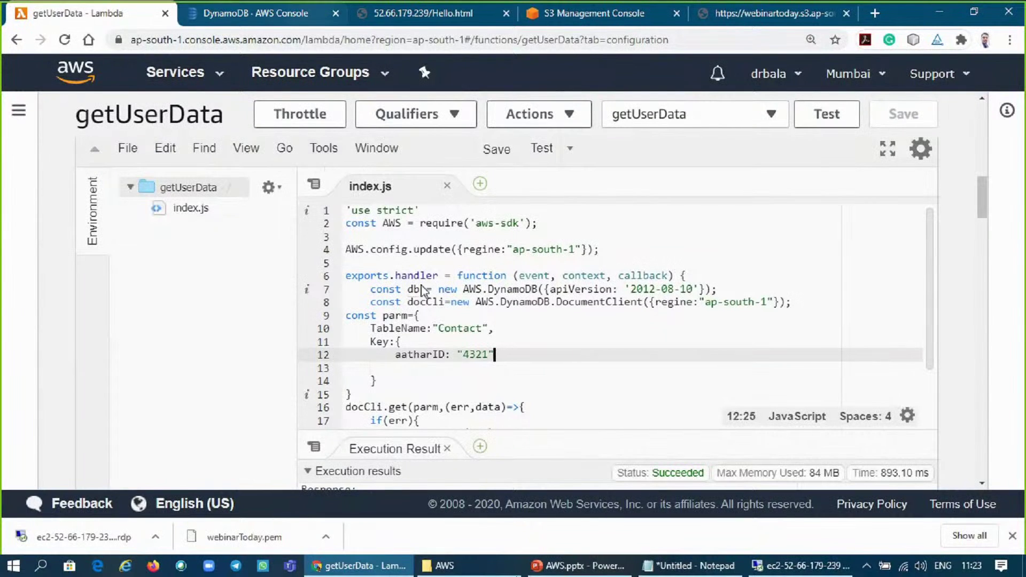
click(272, 16)
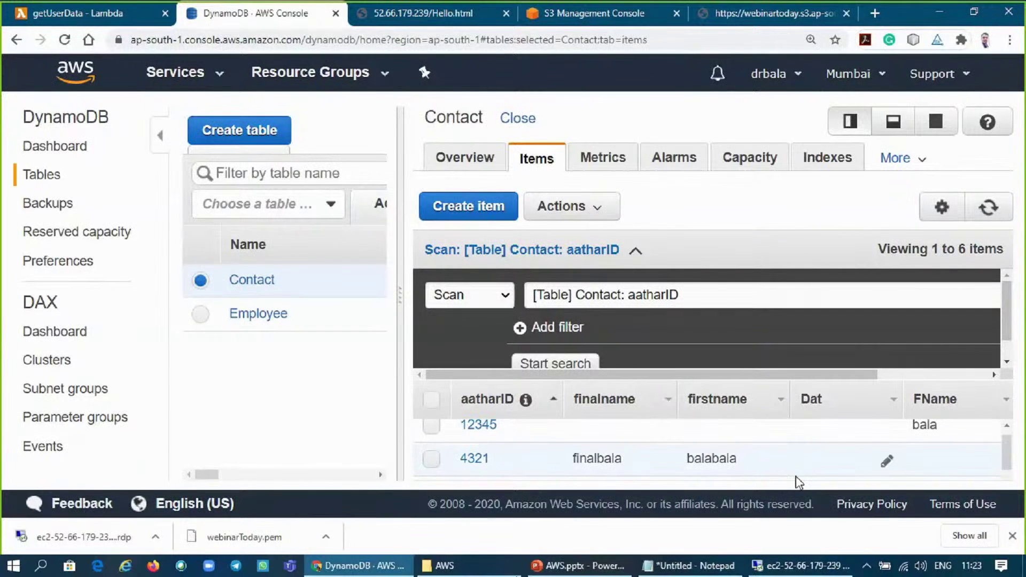
click(105, 14)
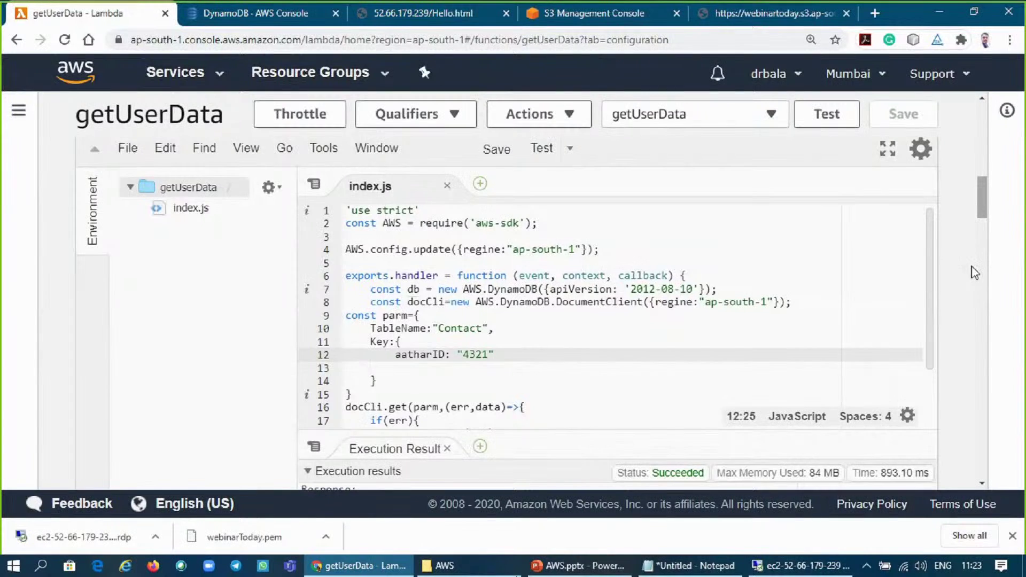
- Examine the item attributes logged in the function logs of getUserData's execution results
scroll(975, 272, down, 8)
scroll(963, 246, down, 10)
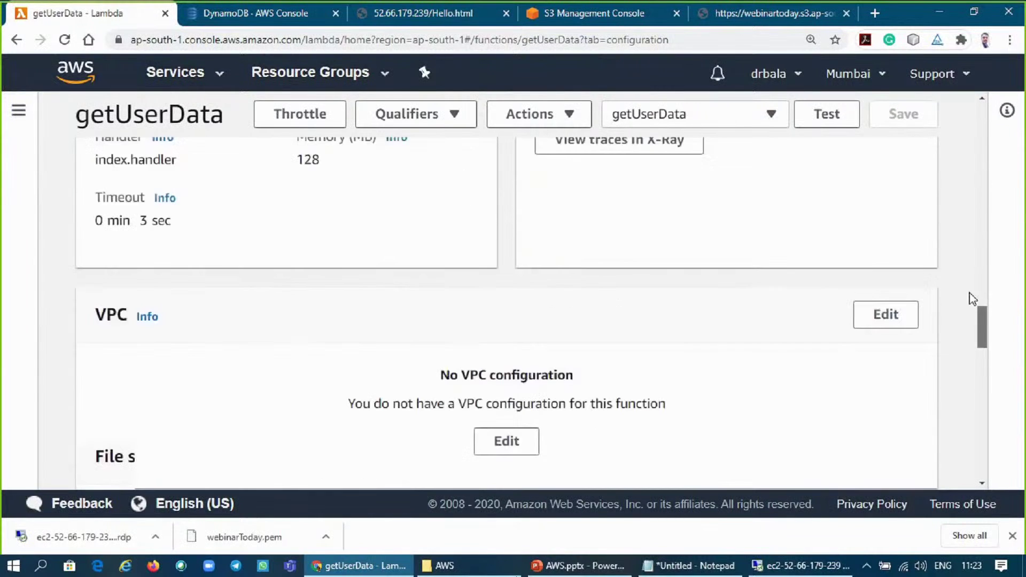
scroll(969, 294, up, 12)
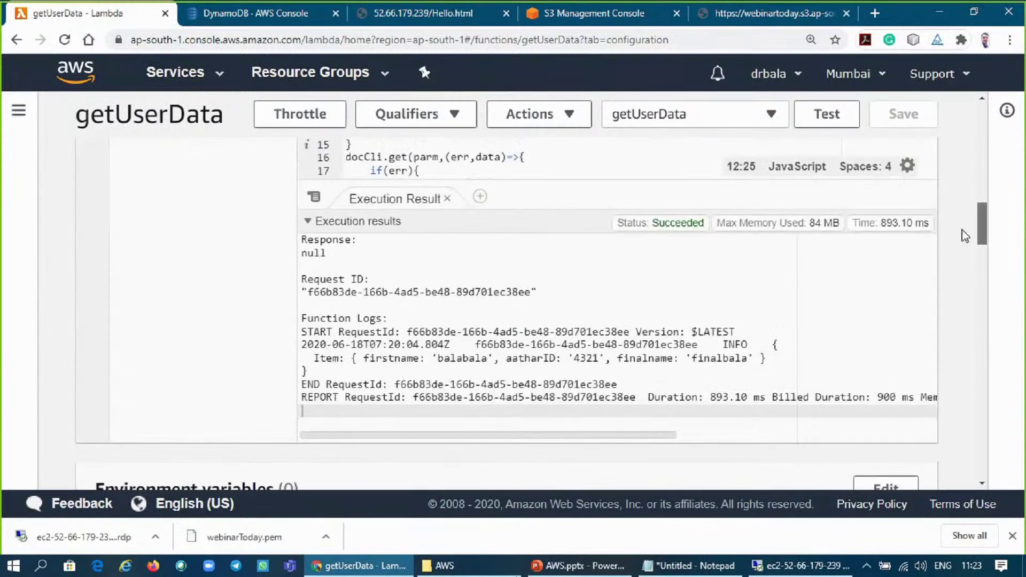
scroll(362, 332, down, 1)
drag(363, 332, 474, 347)
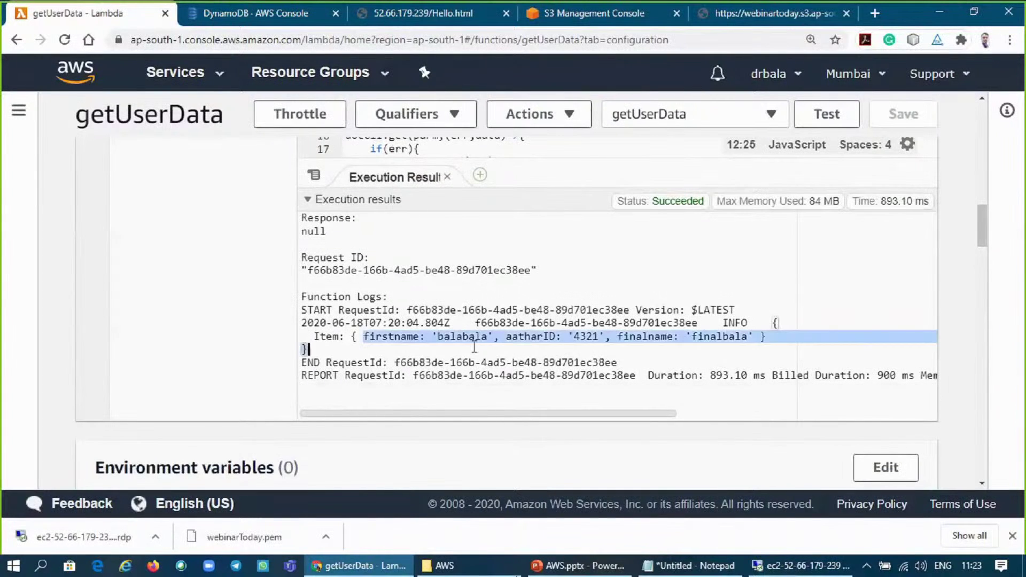
shift+click(755, 336)
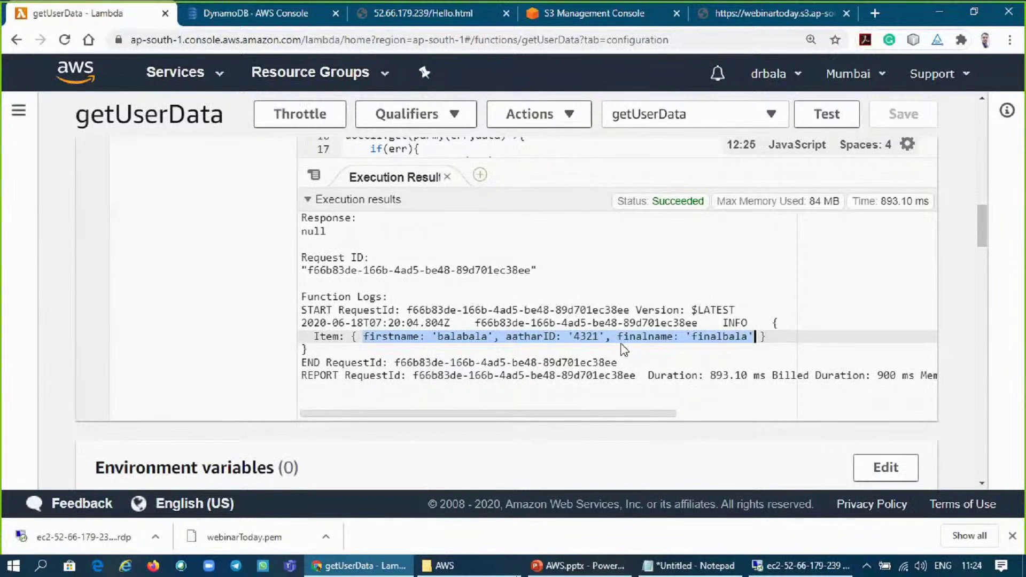
- Leave getUserData and open the putUserData function from the Lambda functions list
drag(982, 232, 976, 140)
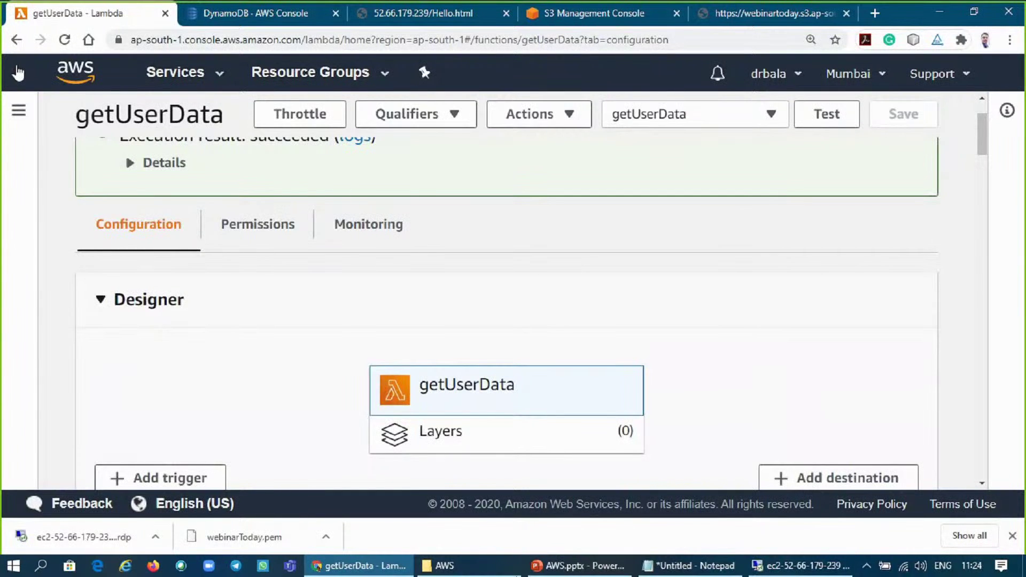
click(16, 39)
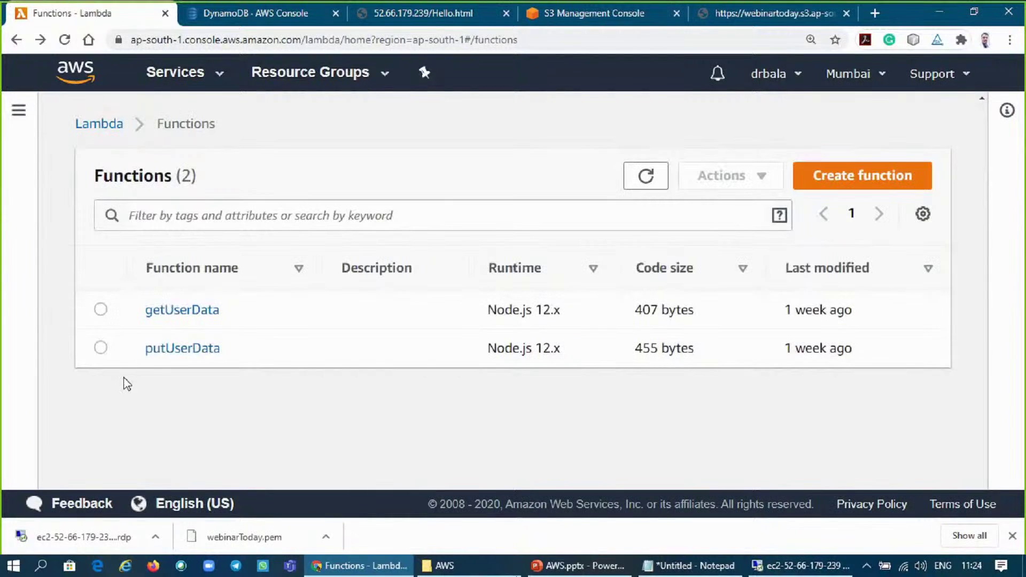
click(202, 350)
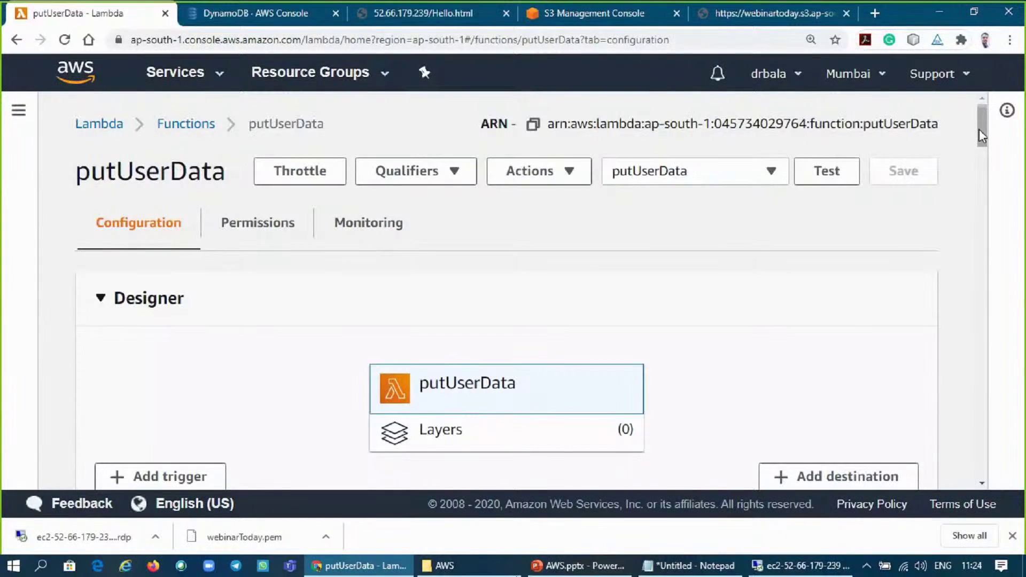
- Run the putUserData test and display the function's index.js code
scroll(979, 129, down, 3)
scroll(977, 155, down, 6)
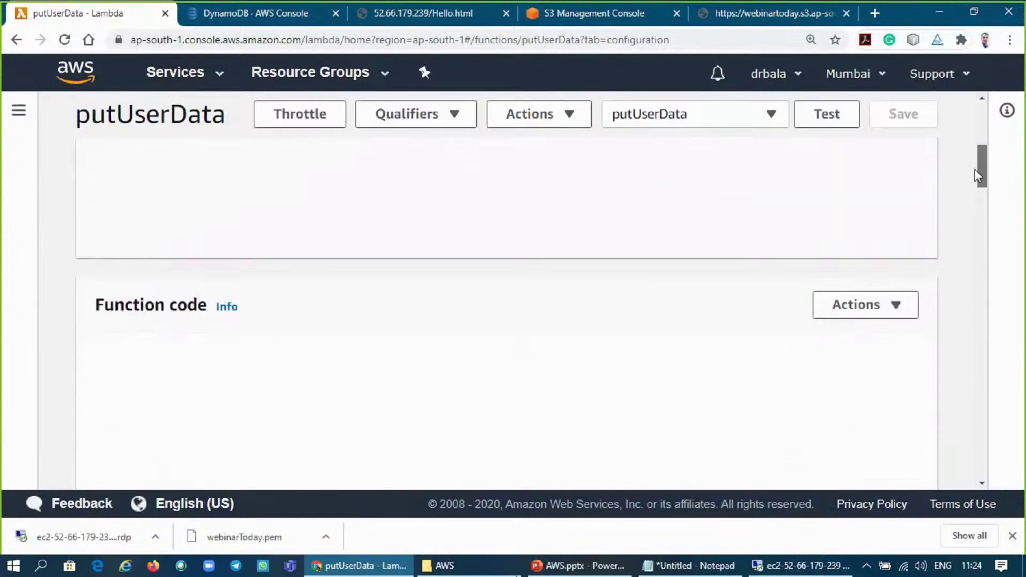
scroll(974, 170, up, 5)
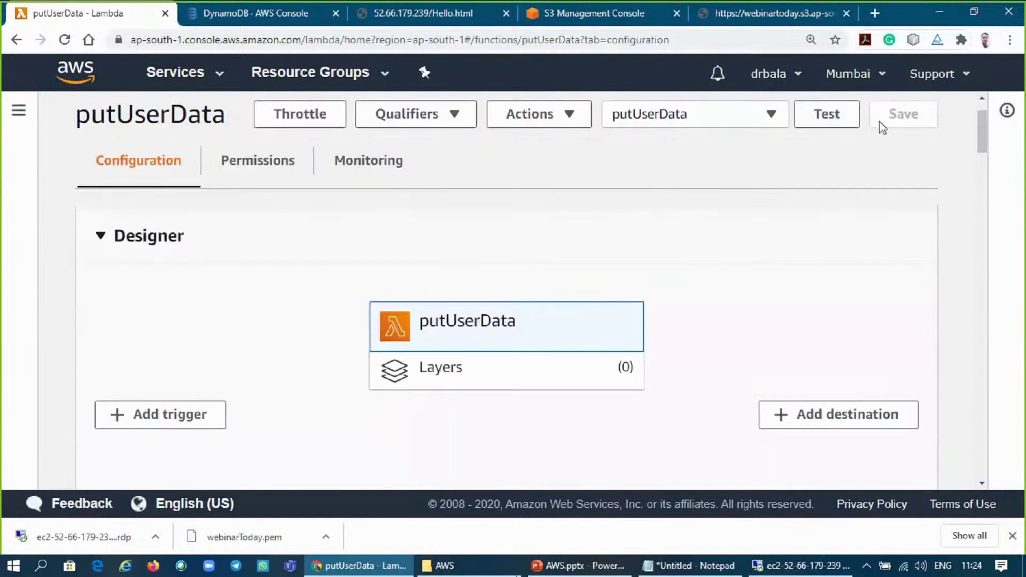
click(841, 116)
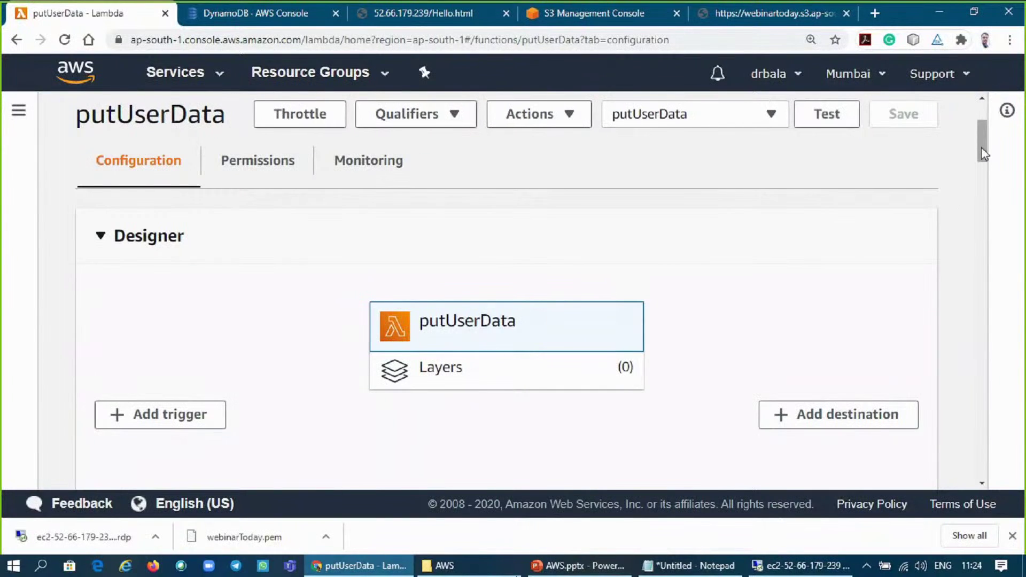
scroll(983, 166, down, 1)
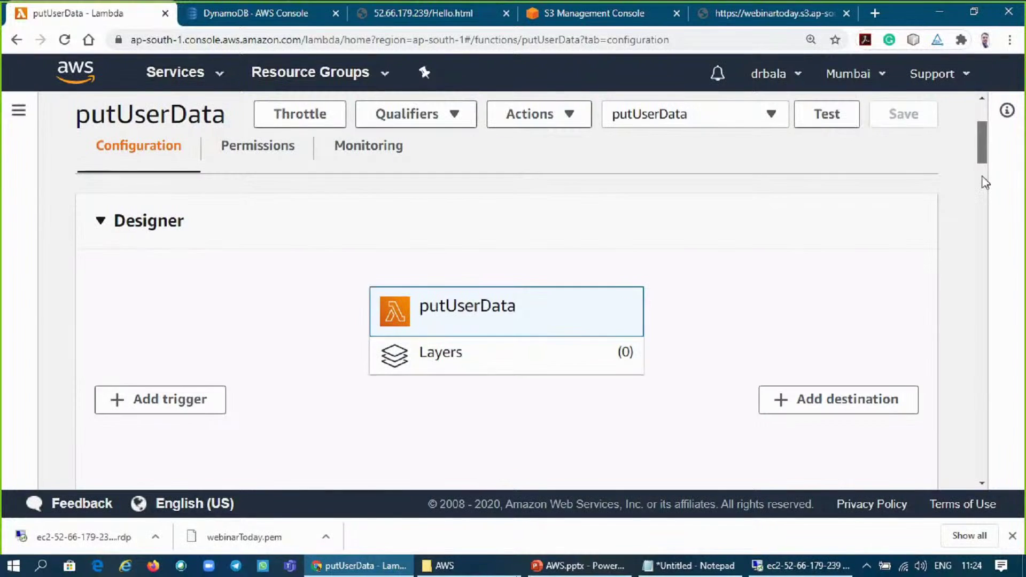
drag(982, 182, 980, 212)
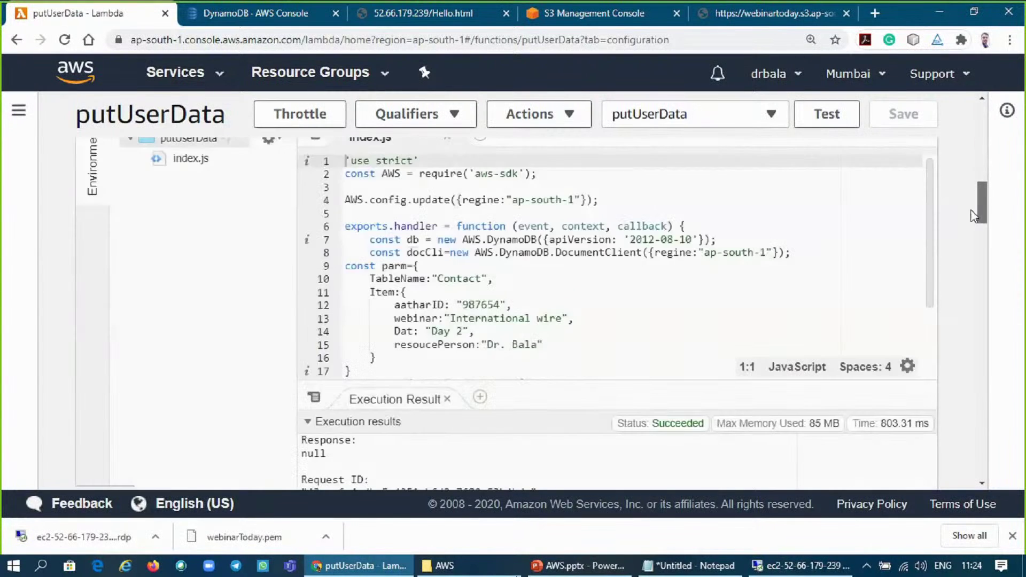
- Replace the aatharID value in the Contact item of the putUserData code with a new date-style ID number
click(436, 280)
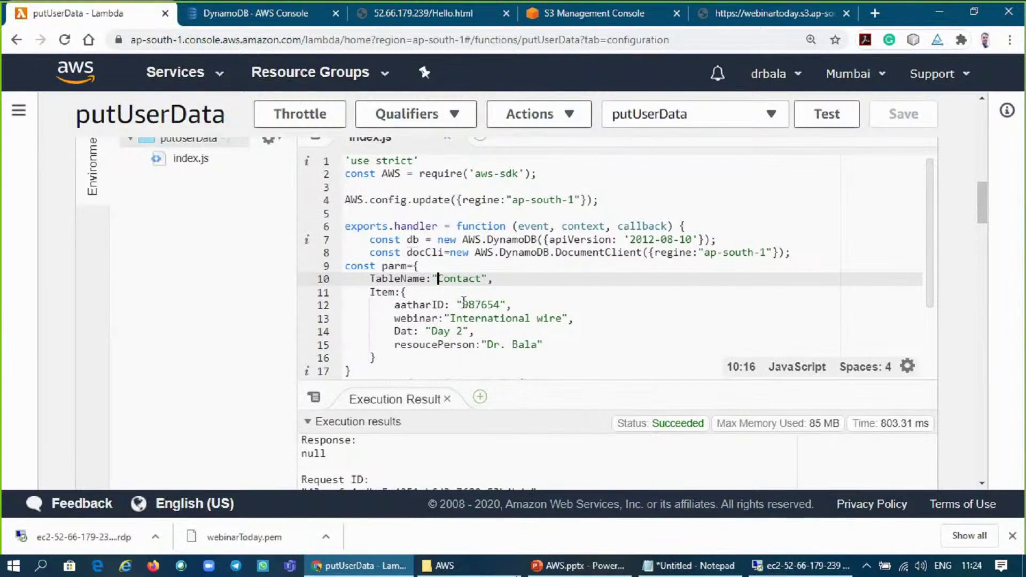
drag(463, 304, 502, 304)
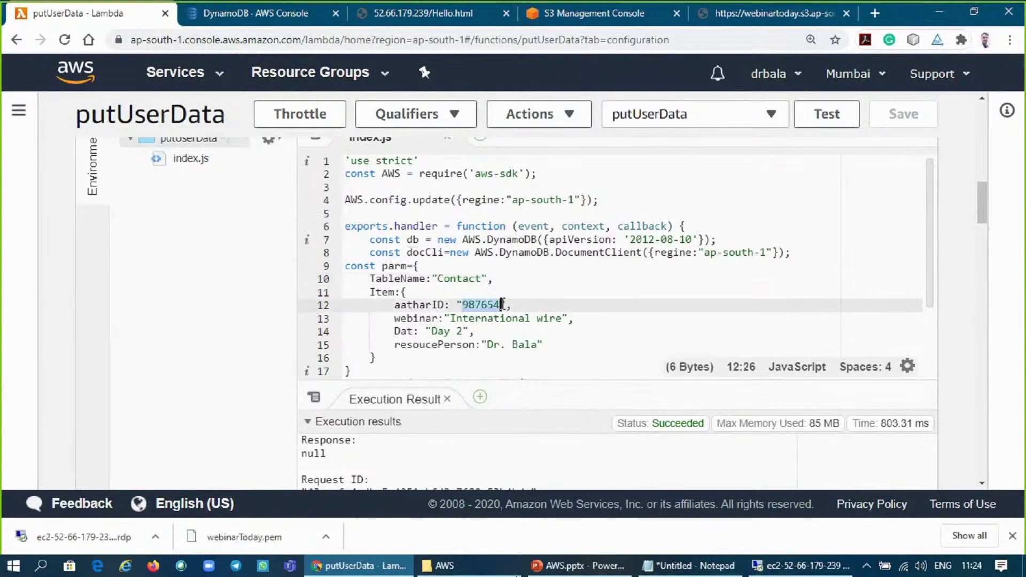
text(18)
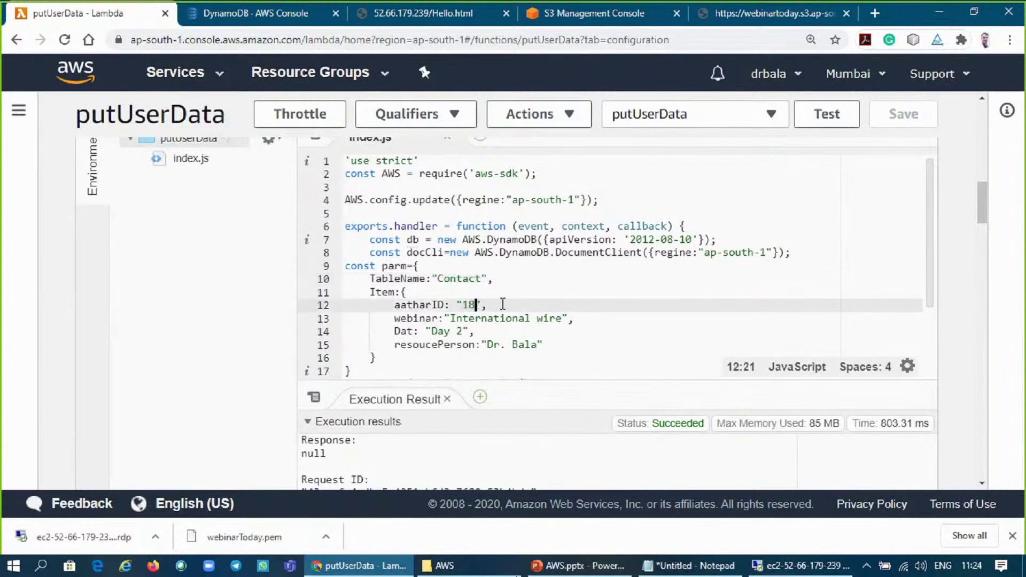
text(062020)
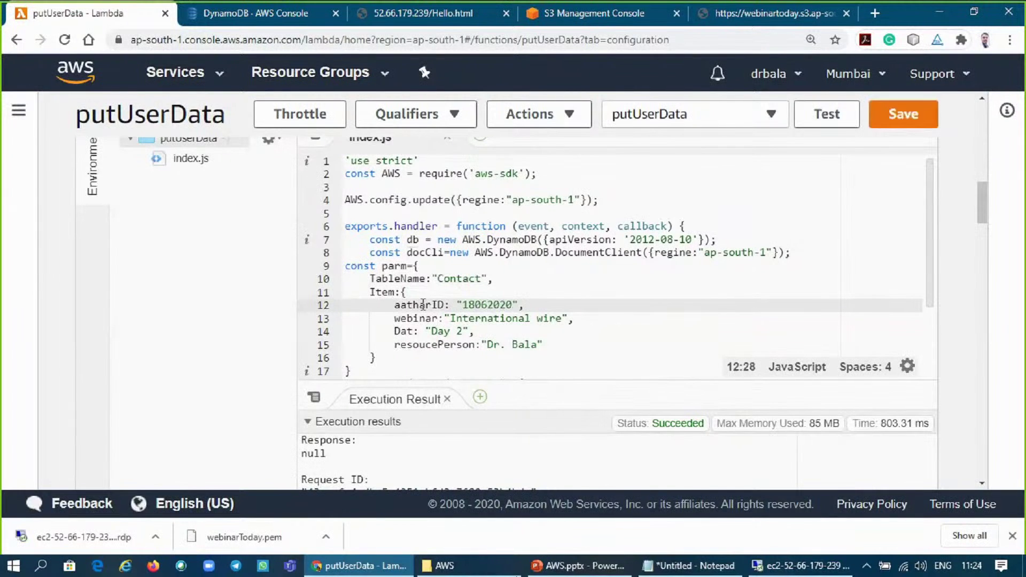
- Set the item's webinar value to "Welocome" in the putUserData code
drag(414, 305, 505, 291)
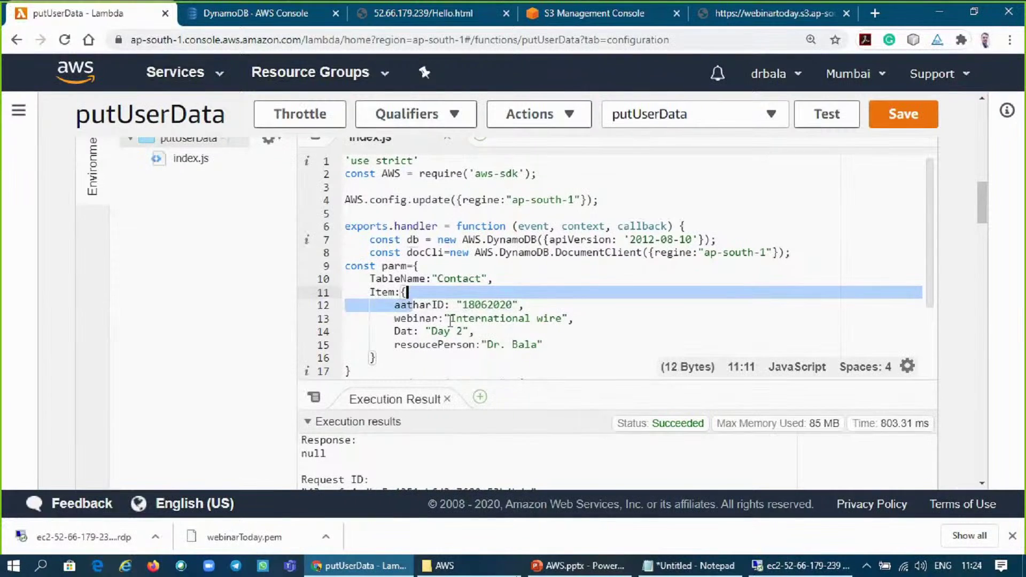
drag(451, 319, 475, 331)
drag(545, 319, 563, 308)
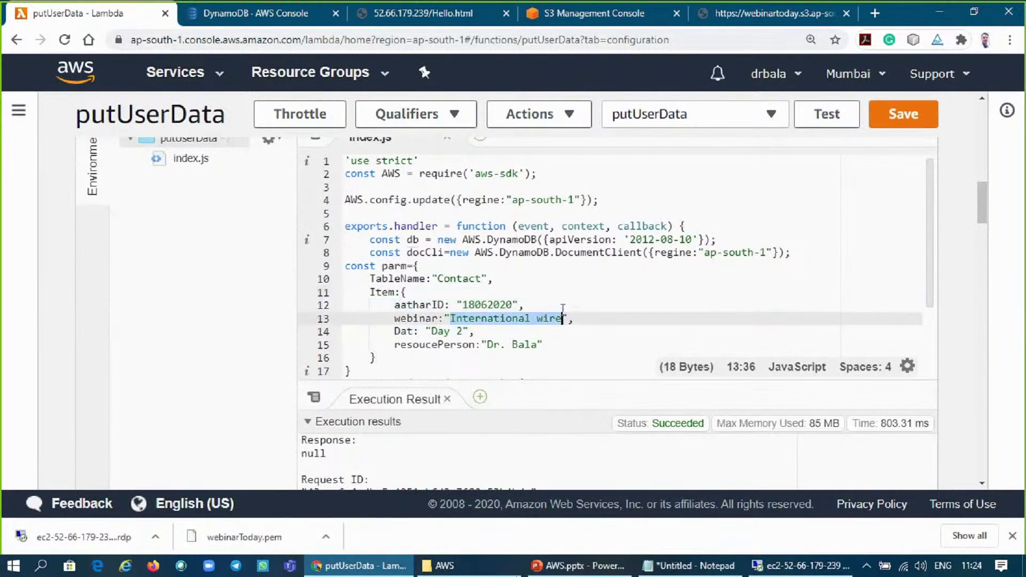
text(Welocome",)
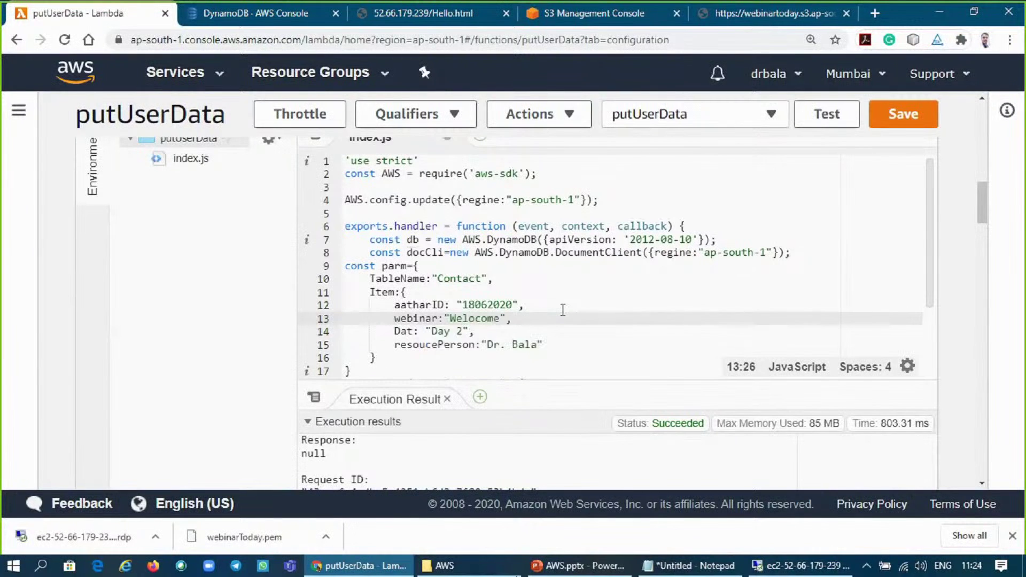
- Replace the item's Dat entry with Date:18 June
key(Down)
key(Left)
key(Left)
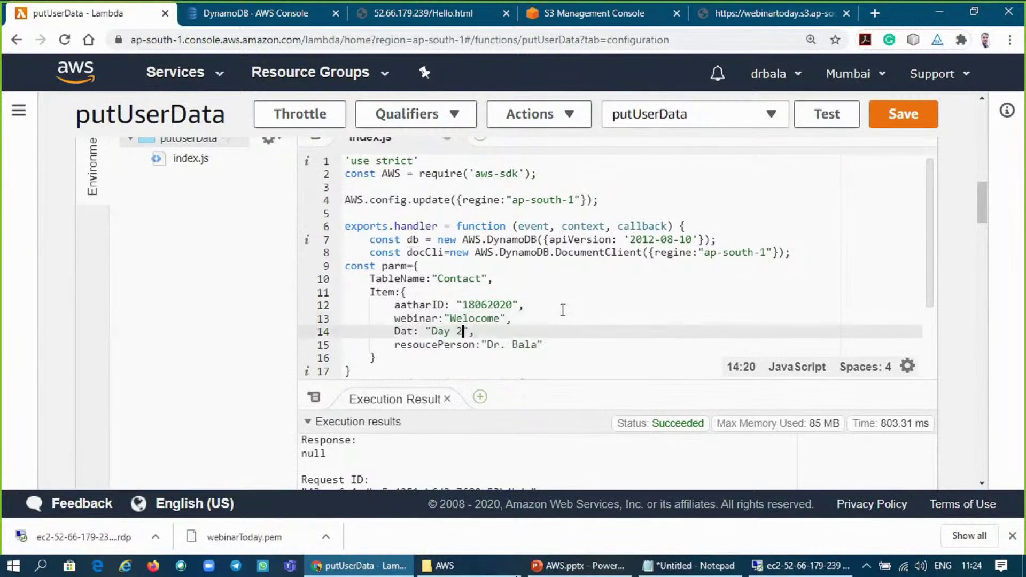
key(shift+Left)
key(shift+Left)
key(shift+Left)
key(shift+Left)
key(shift+Left)
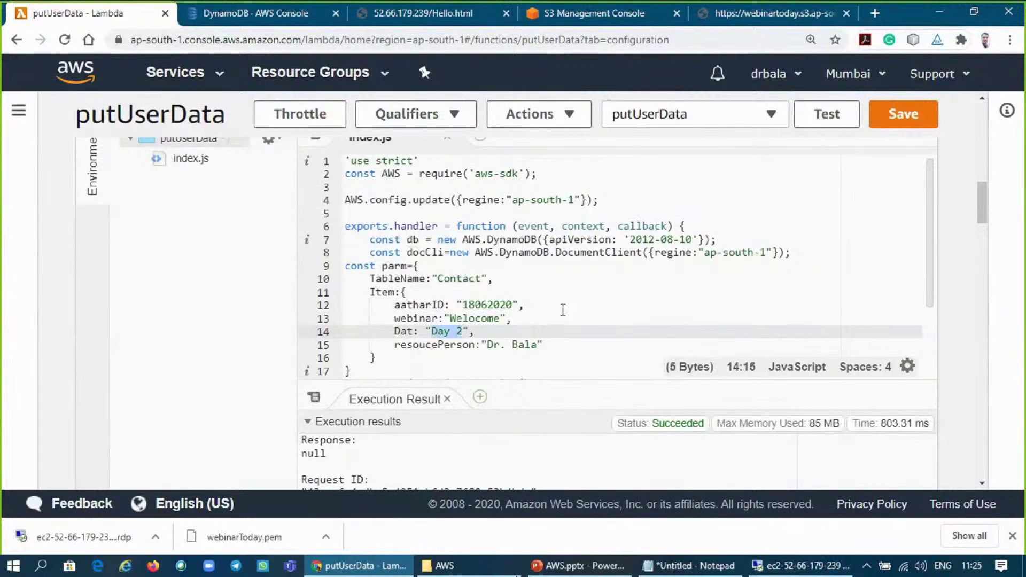
key(BackSpace)
key(BackSpace)
key(BackSpace)
key(BackSpace)
text(e,)
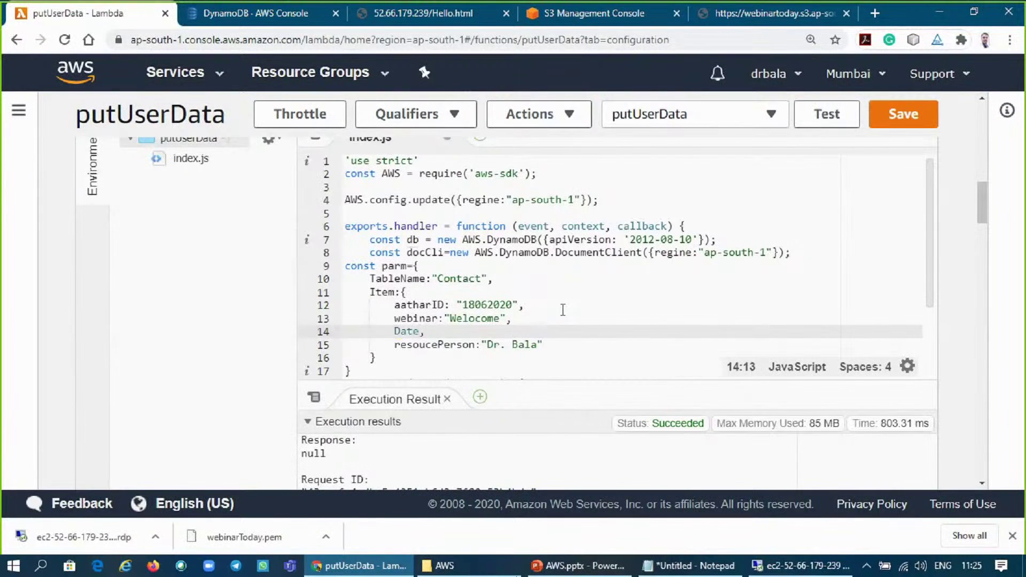
text(:18 June)
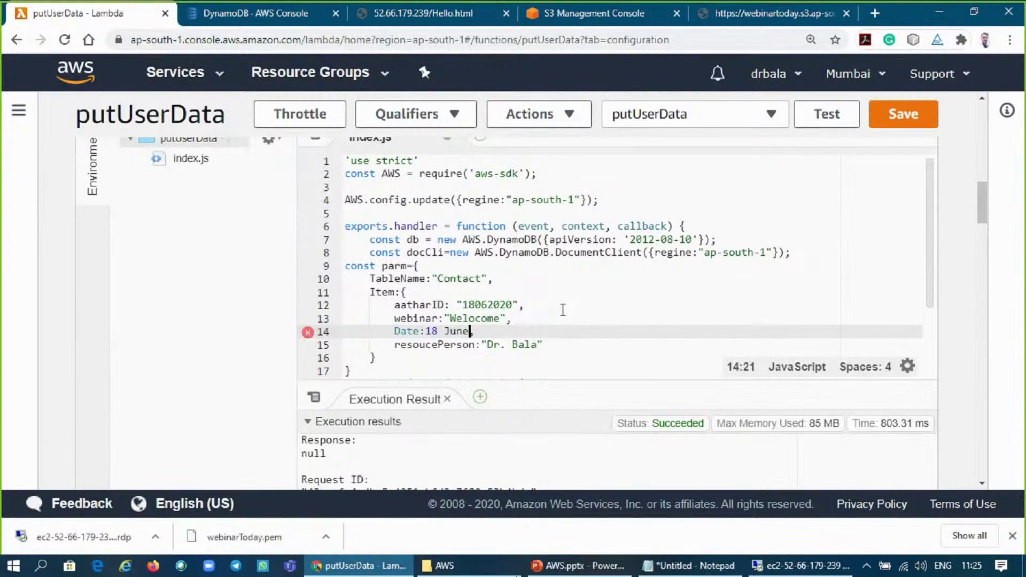
- Rename the item's resoucePerson attribute to Organizer
key(Down)
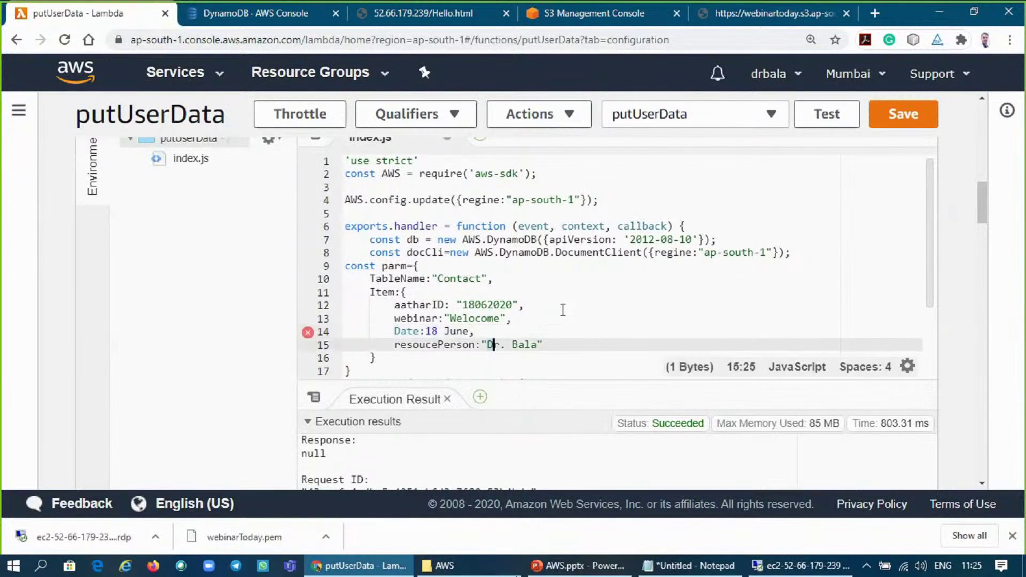
key(Right)
key(shift+Left)
key(shift+Left)
key(shift+Left)
key(shift+Left)
key(shift+Left)
key(shift+Left)
key(shift+Left)
key(shift+Left)
key(shift+Left)
key(shift+Left)
key(shift+Left)
key(shift+Left)
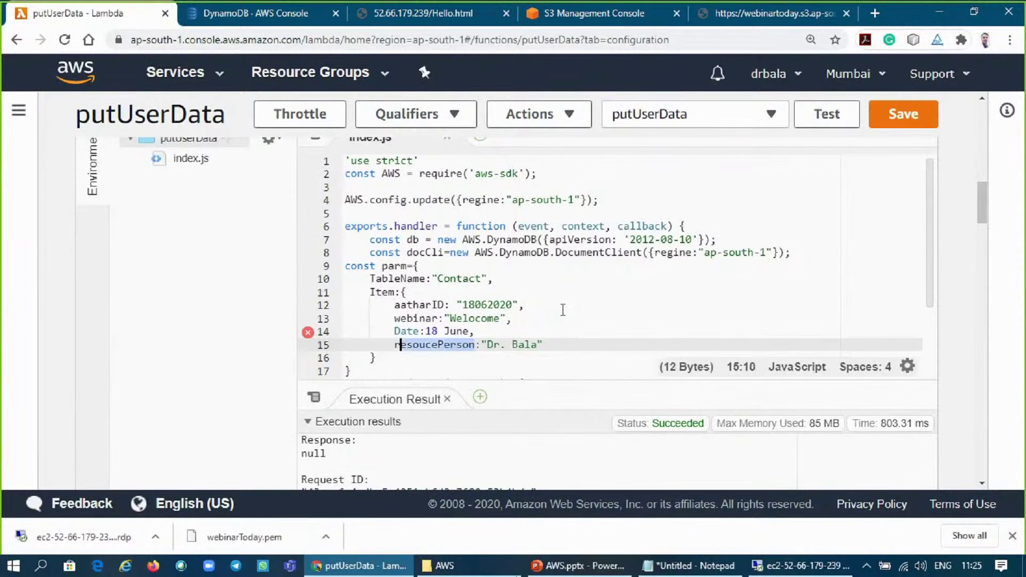
key(shift+Left)
text(Organize)
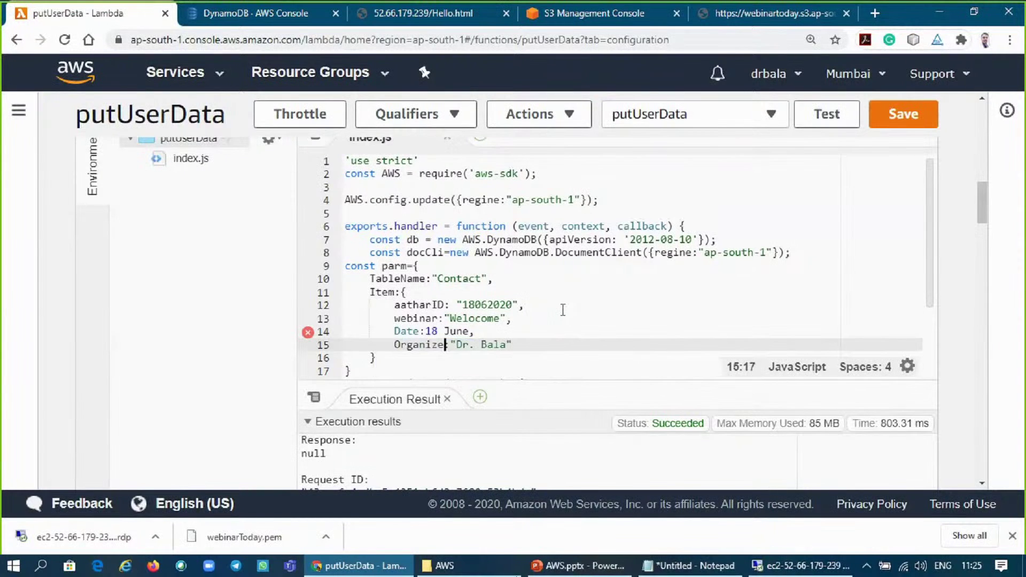
text(r)
- Replace the name after the title "Dr." in the Organizer value with the organizer's initials
key(Right)
key(Right)
key(Right)
key(Right)
key(Right)
key(Right)
key(shift+Right)
key(shift+Right)
key(shift+Right)
key(shift+Right)
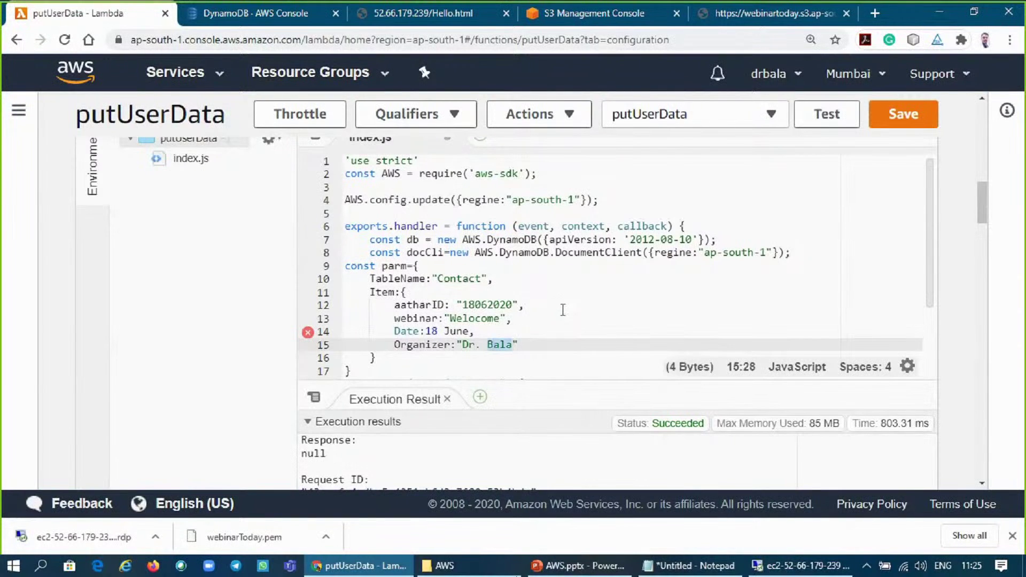
key(Right)
key(BackSpace)
key(BackSpace)
key(BackSpace)
key(BackSpace)
text(GMN)
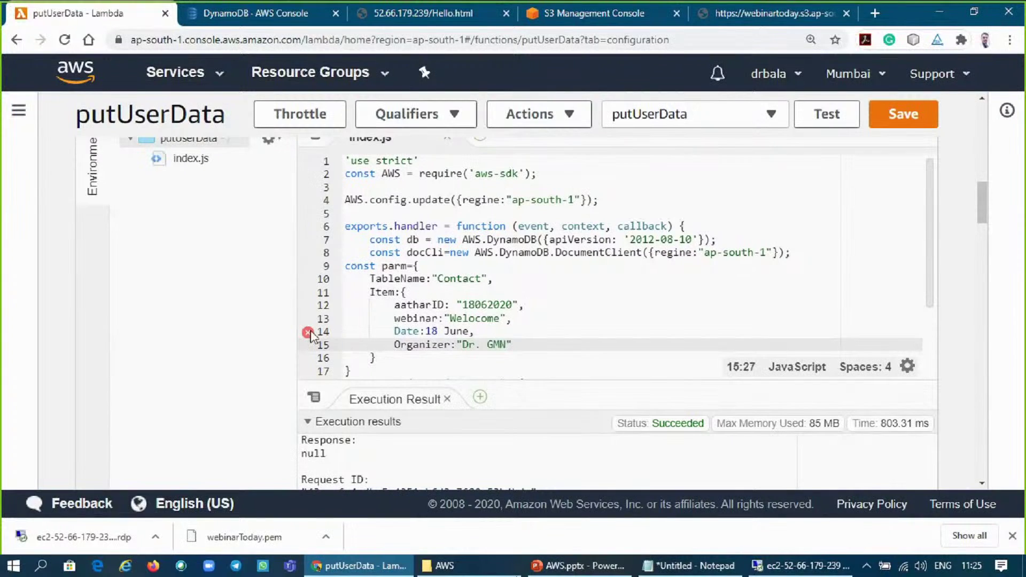
- Correct the item's Date entry in the putUserData code by enclosing its value in quotes as "18 June"
mouse_move(309, 334)
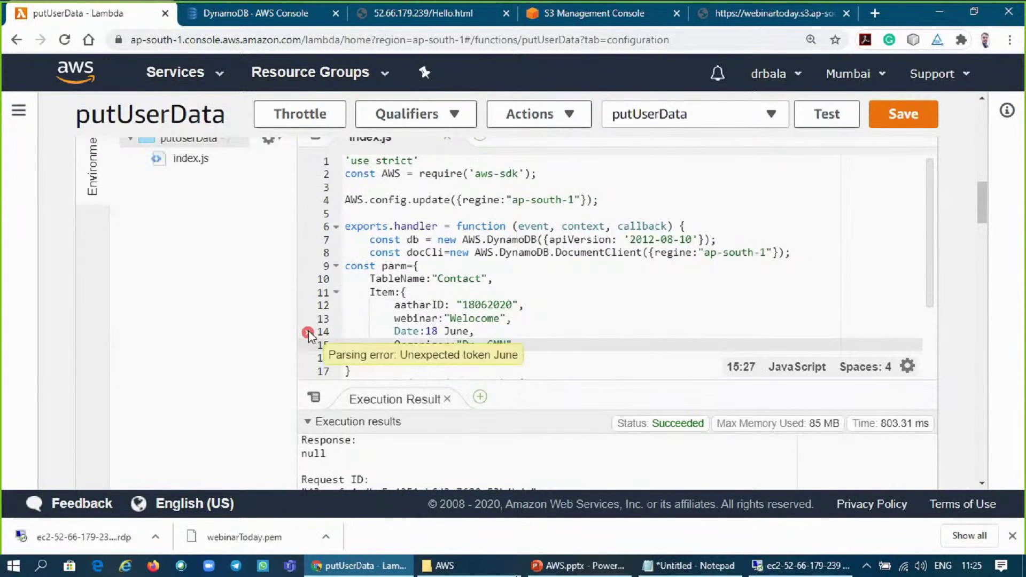
click(910, 123)
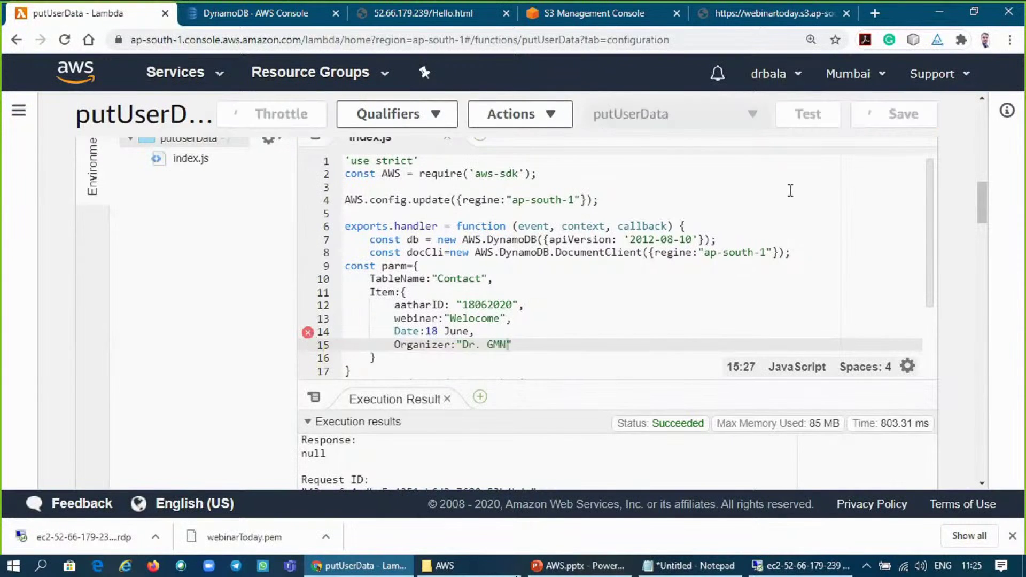
click(426, 330)
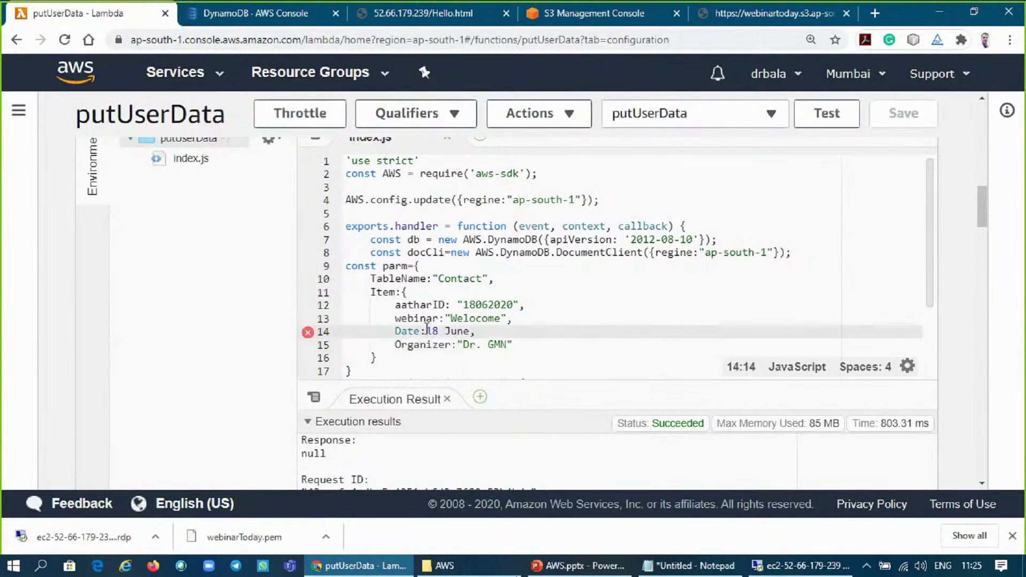
text(")
key(Right)
key(Right)
key(Right)
key(Right)
key(Right)
key(Right)
key(Right)
text(")
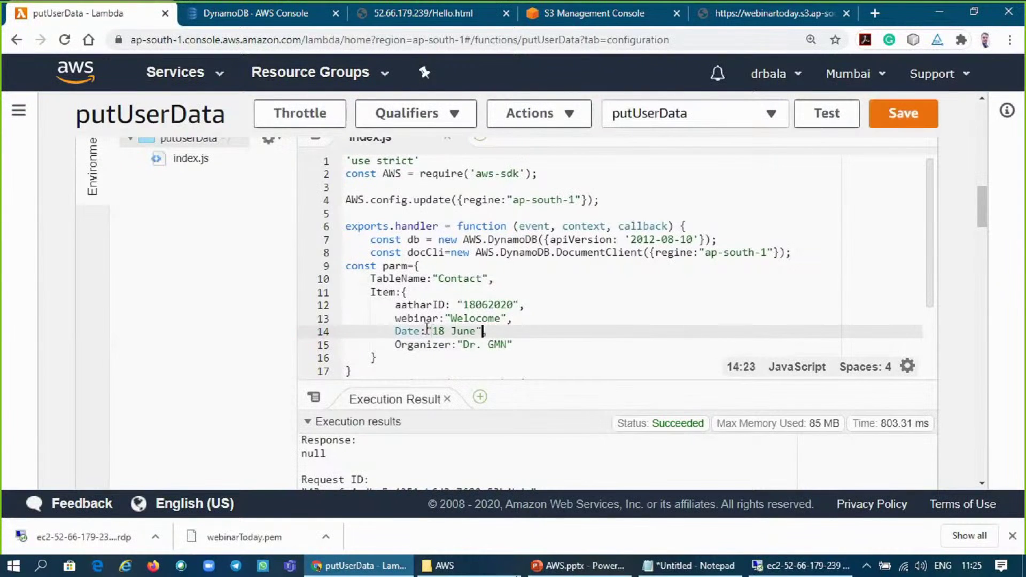
- Save the putUserData function and run its test, bringing the execution results into view
click(905, 112)
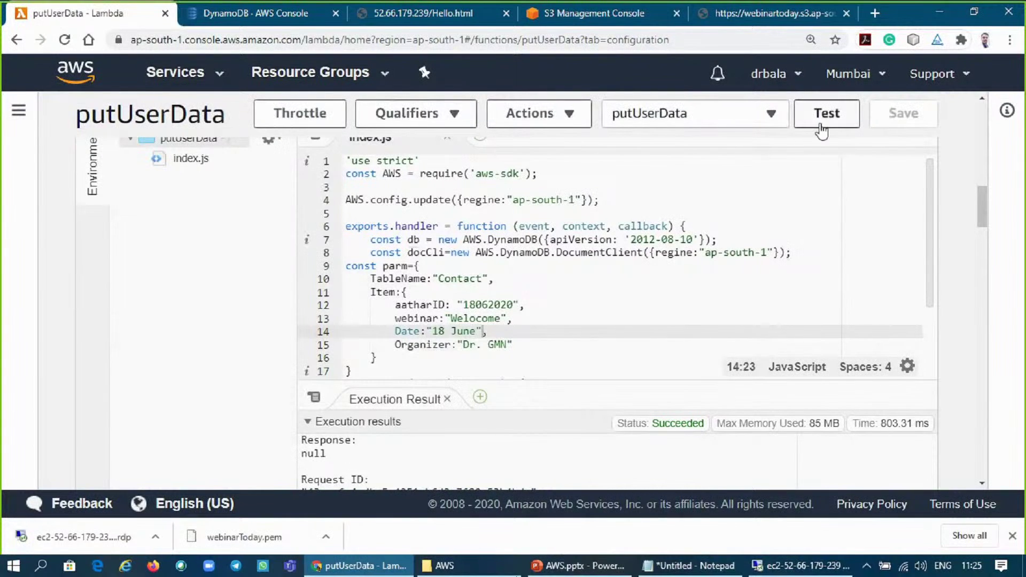
click(821, 124)
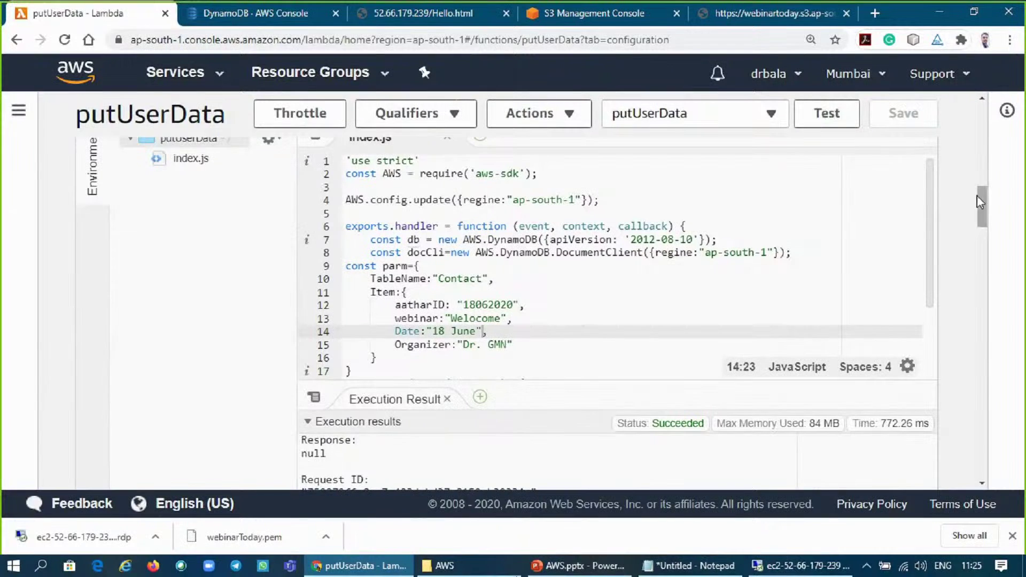
drag(977, 196, 979, 220)
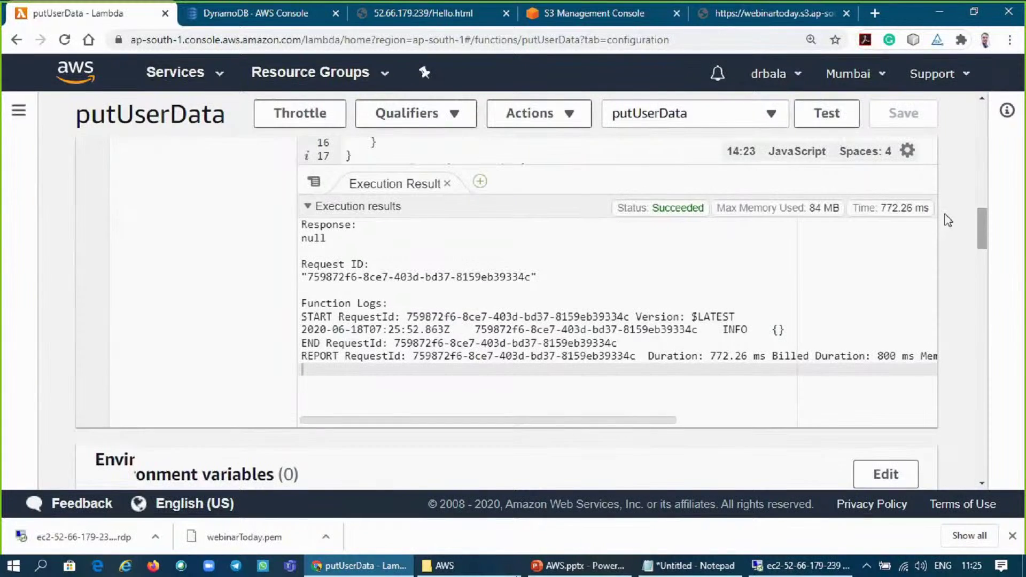
- Switch to the DynamoDB console and refresh the Contact table's items, with the page zoomed out to show more rows
click(258, 14)
scroll(1002, 356, down, 1)
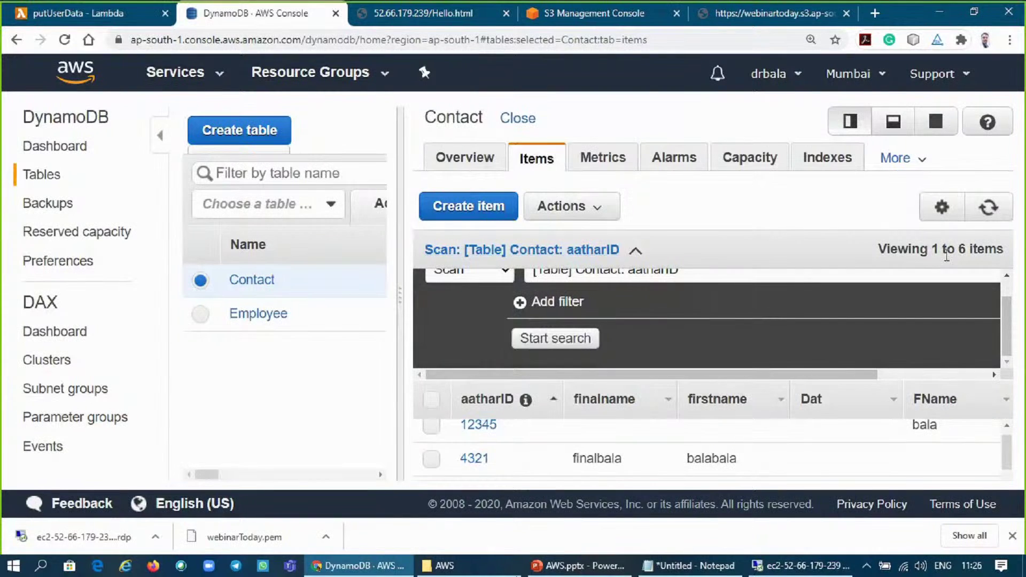
click(989, 208)
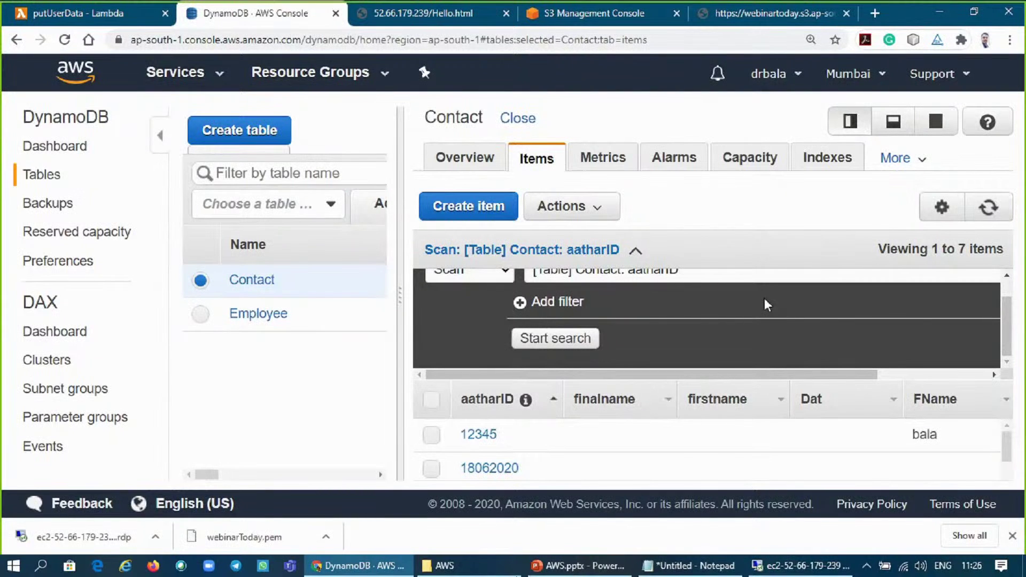
key(ctrl+plus)
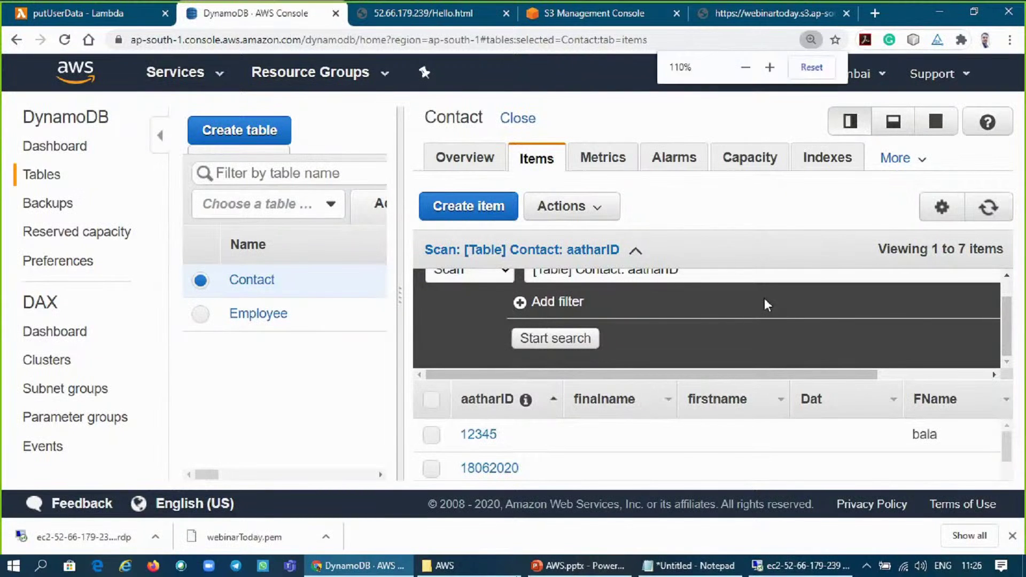
key(ctrl+minus)
key(ctrl+minus)
key(ctrl+minus)
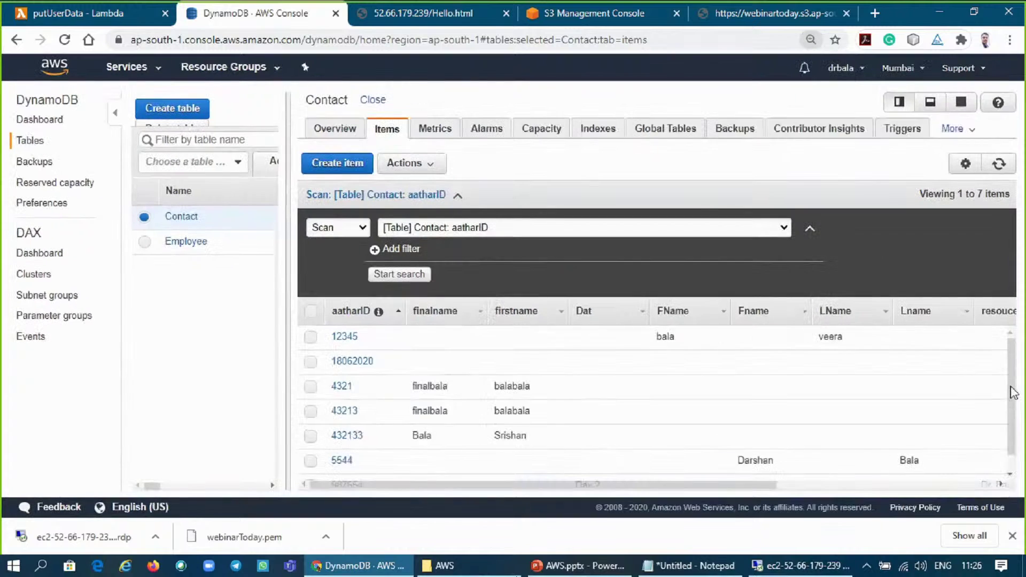
- Select the newly added item in the Contact table and examine its webinar, Date and Organizer values
scroll(1009, 429, down, 1)
scroll(1008, 429, up, 1)
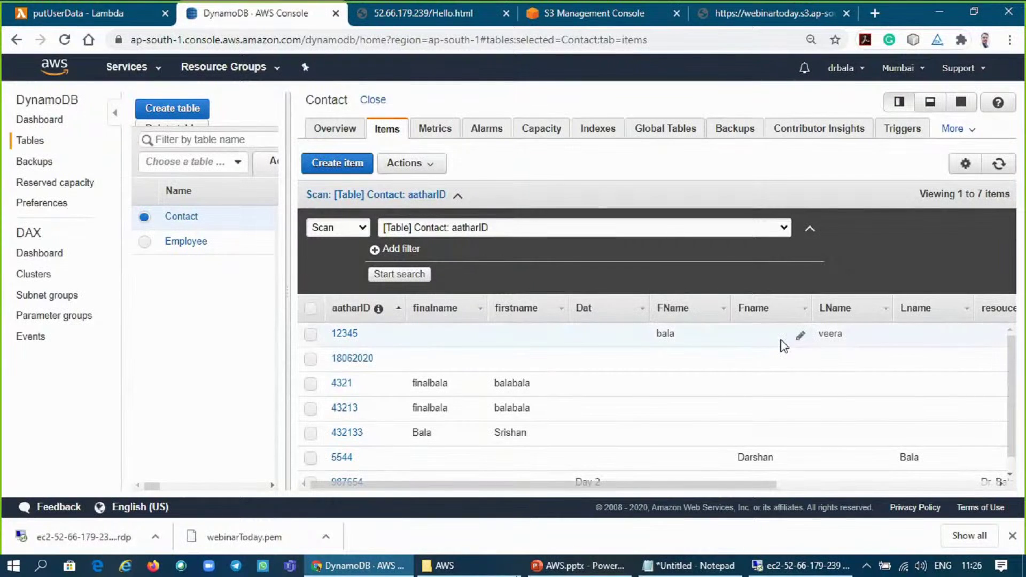
drag(656, 490, 874, 490)
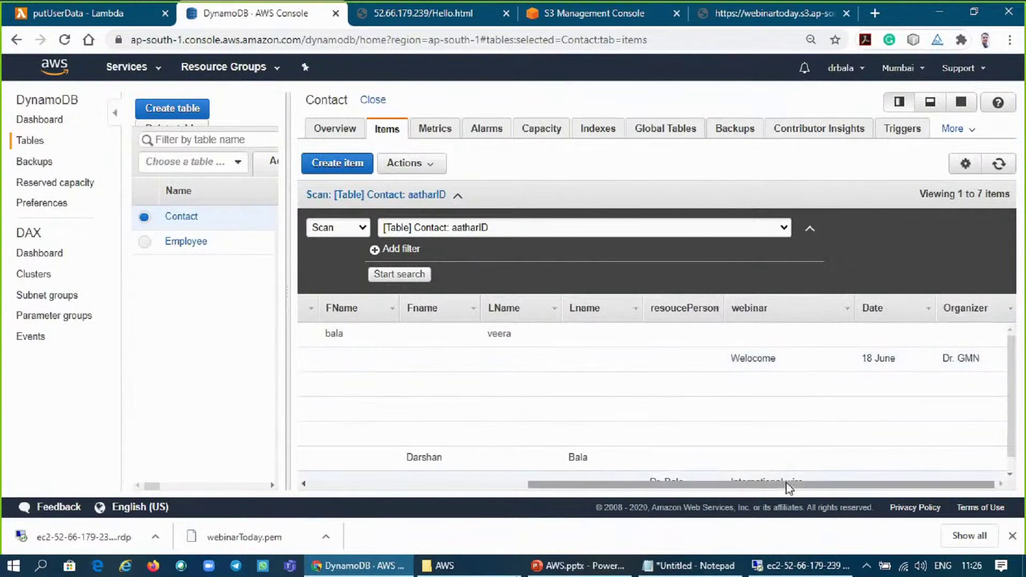
click(408, 485)
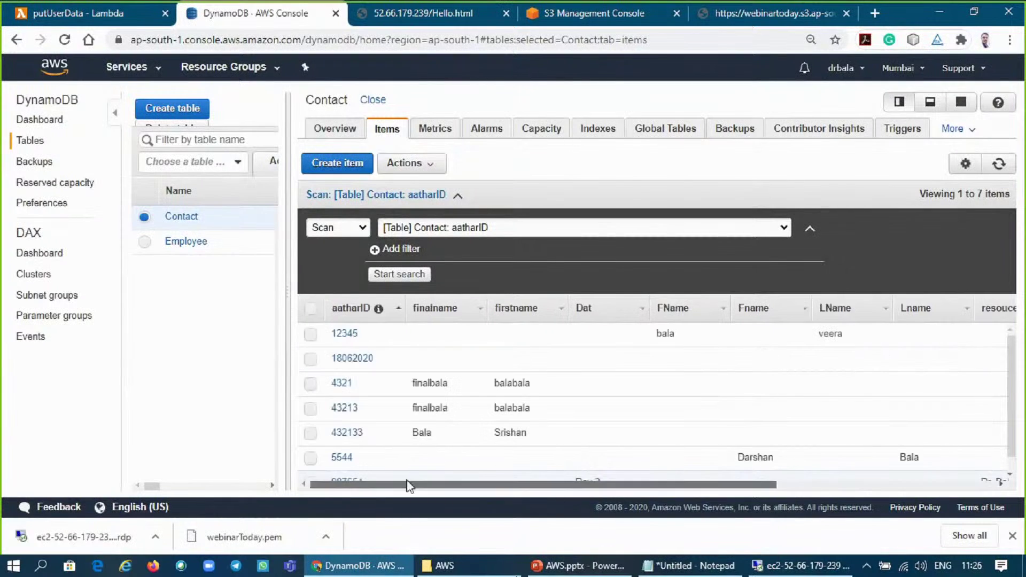
click(311, 360)
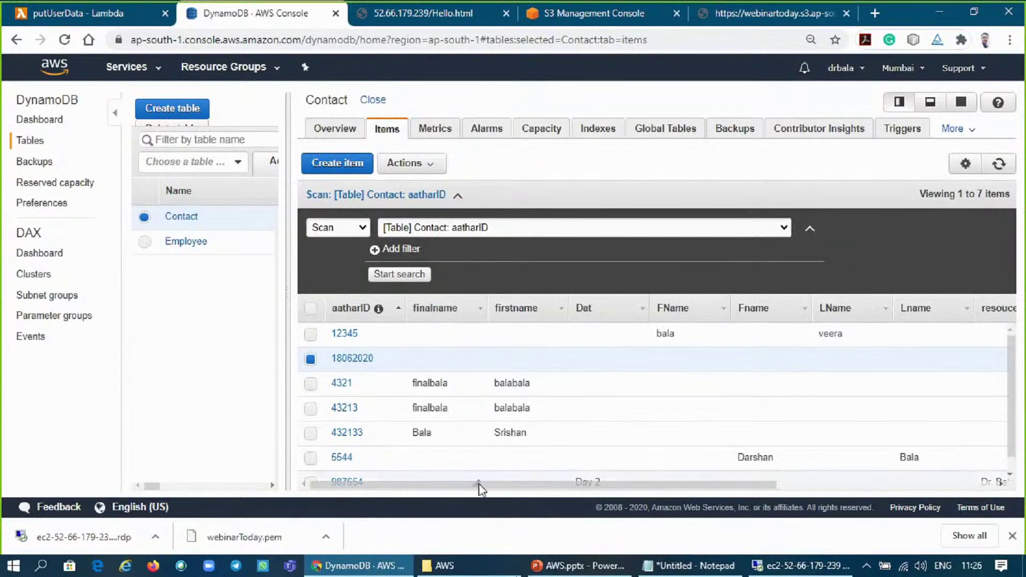
click(950, 485)
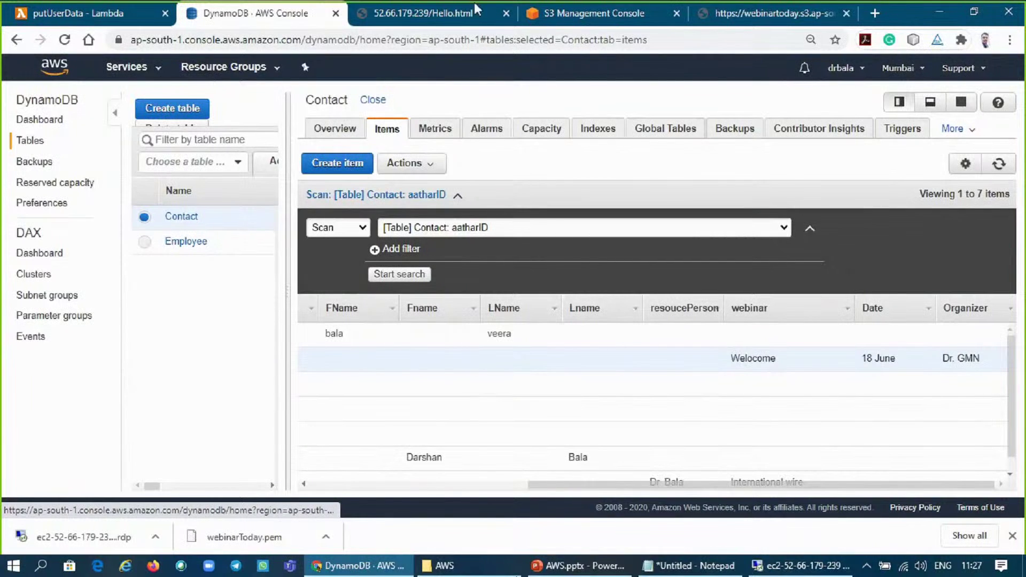
- Minimize the browser and disconnect the remote desktop session to the EC2 instance
click(938, 13)
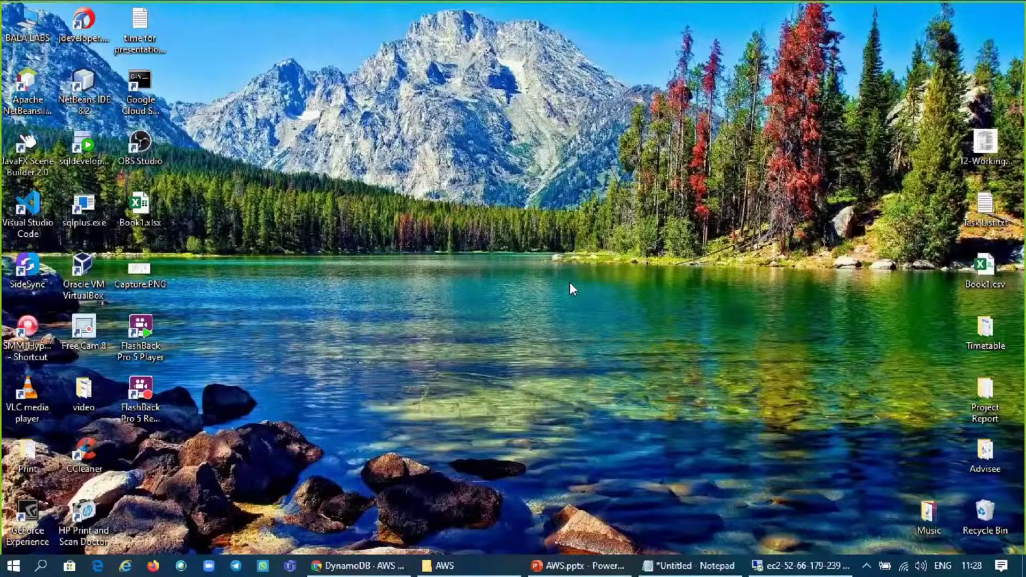
key(alt+Tab)
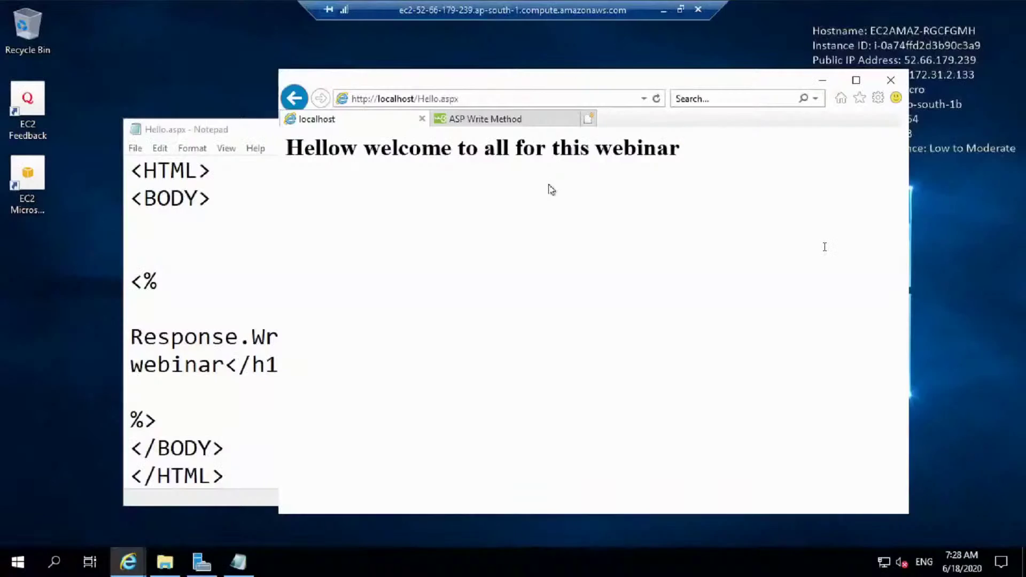
click(698, 10)
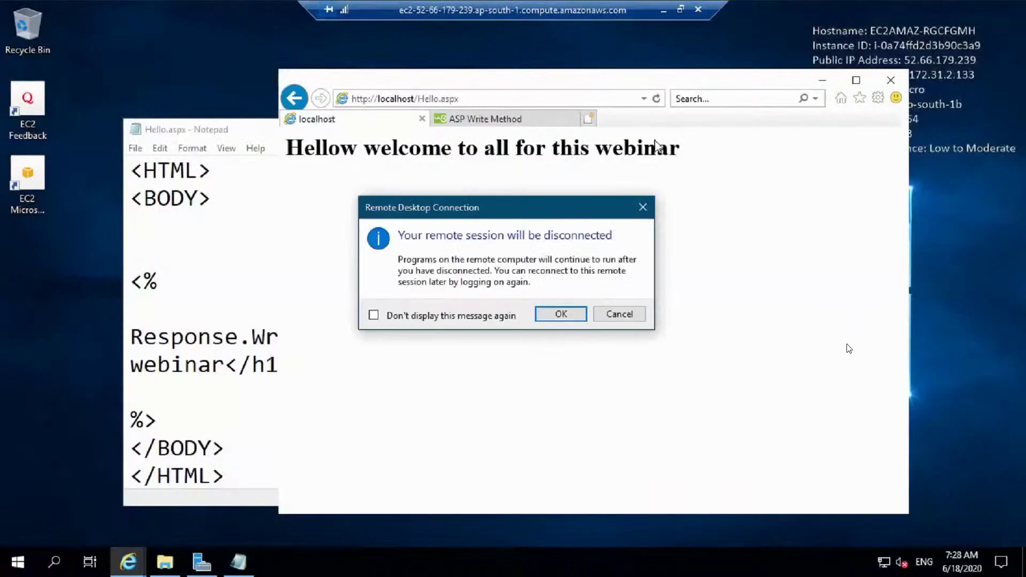
click(566, 315)
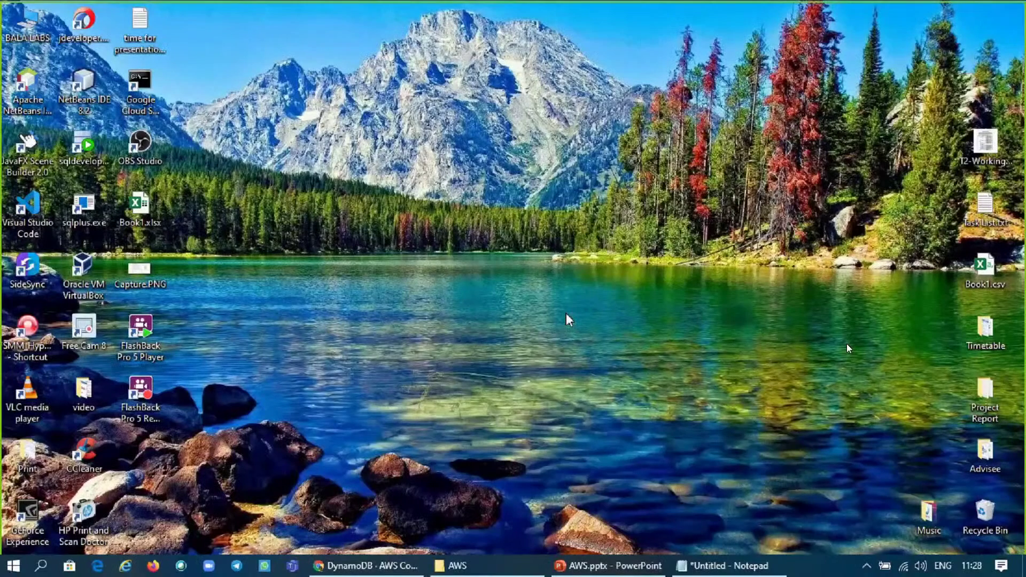
- Switch to the untitled Notepad note holding the server login details and close it without saving
key(alt+Tab)
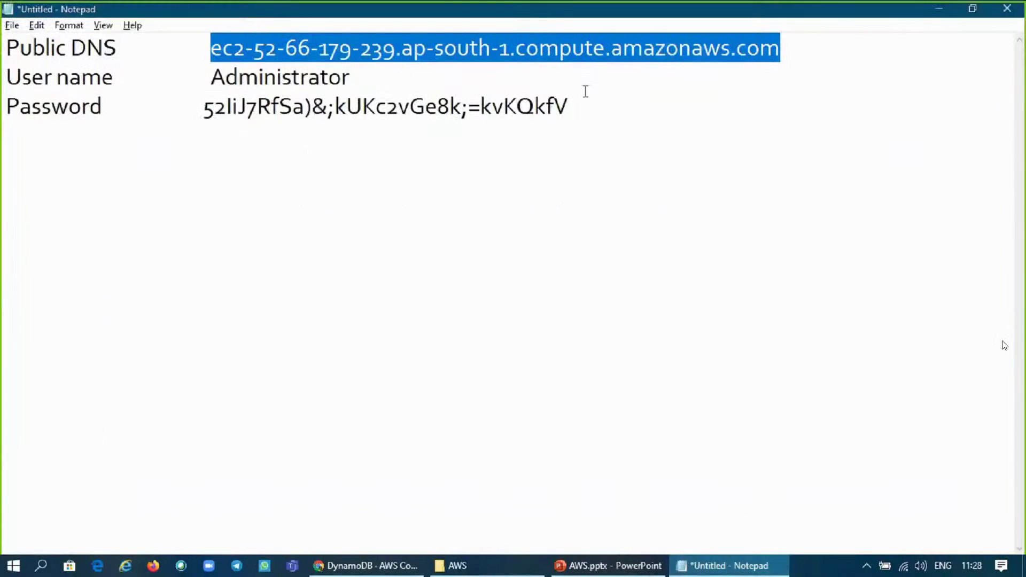
click(1007, 11)
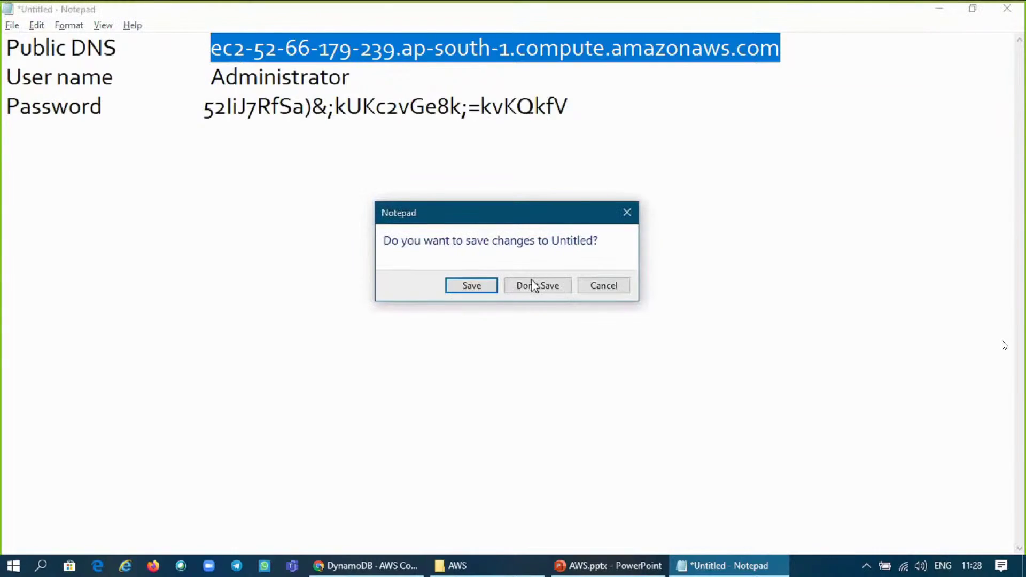
click(534, 285)
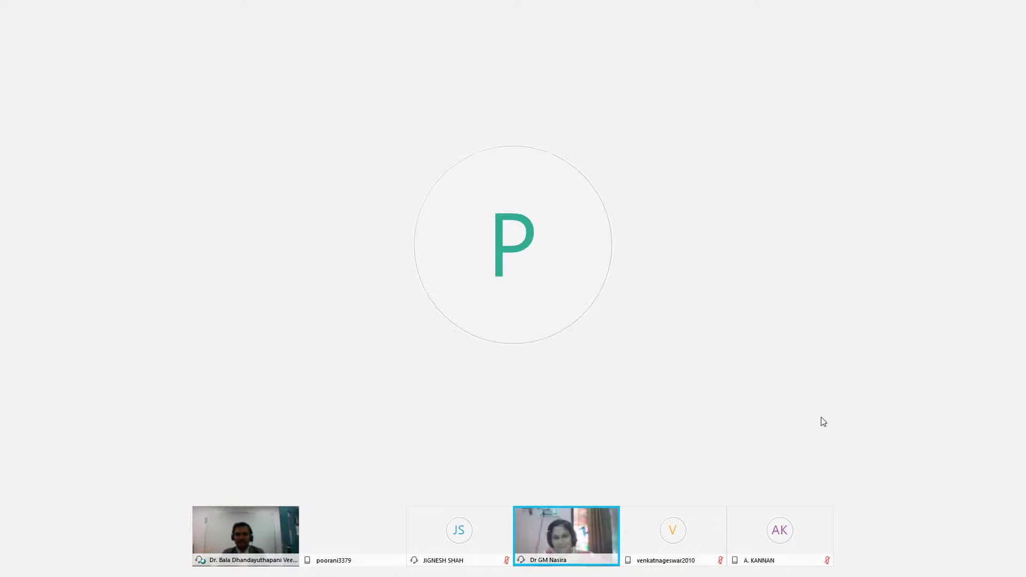
mouse_move(776, 514)
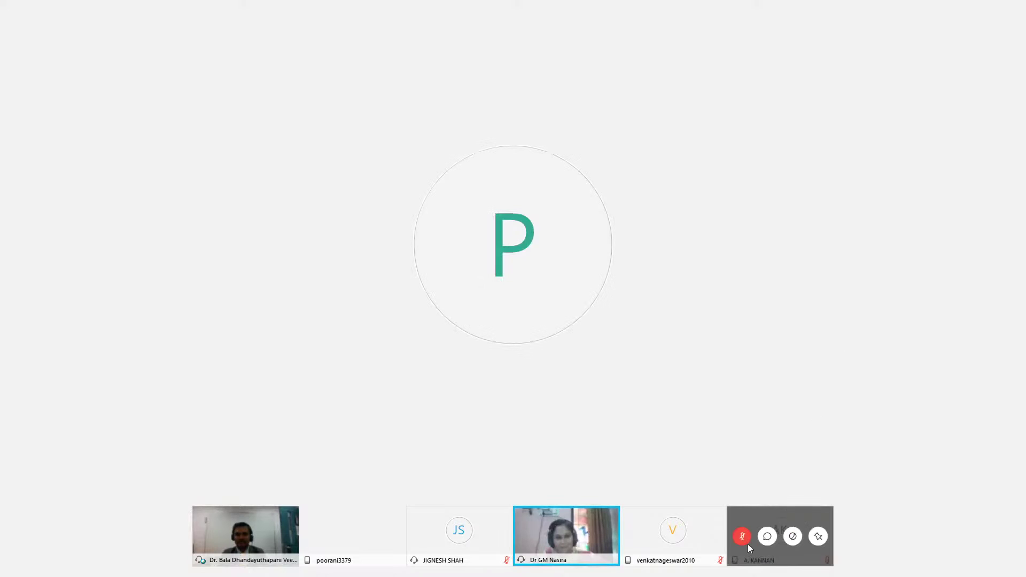